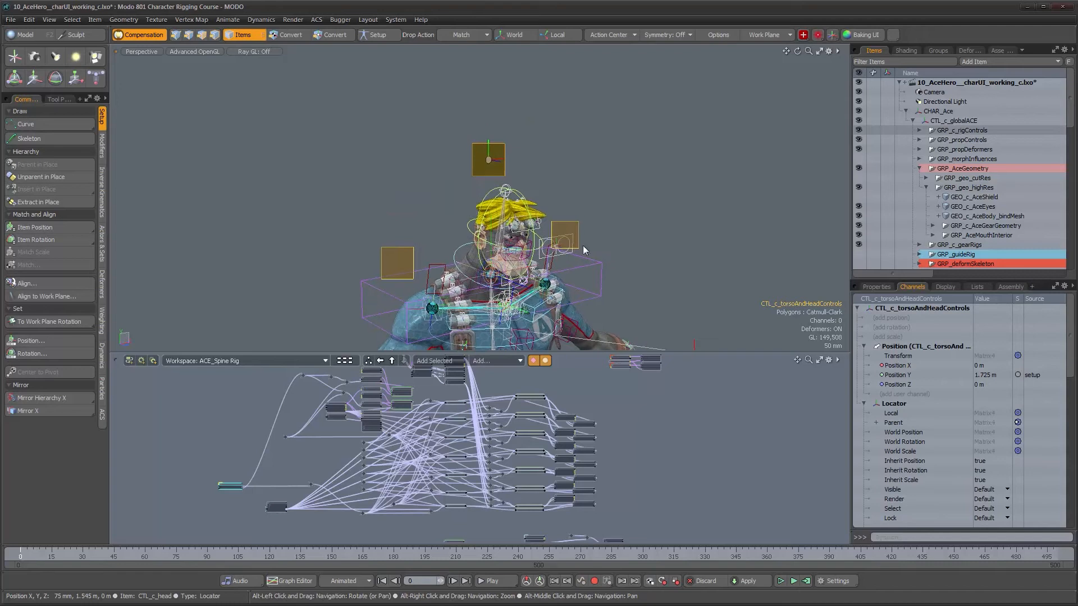
Examine the character's head, the eye control in front of the face and the surrounding square controls from several angles
alt+middle_drag(504, 227, 484, 179)
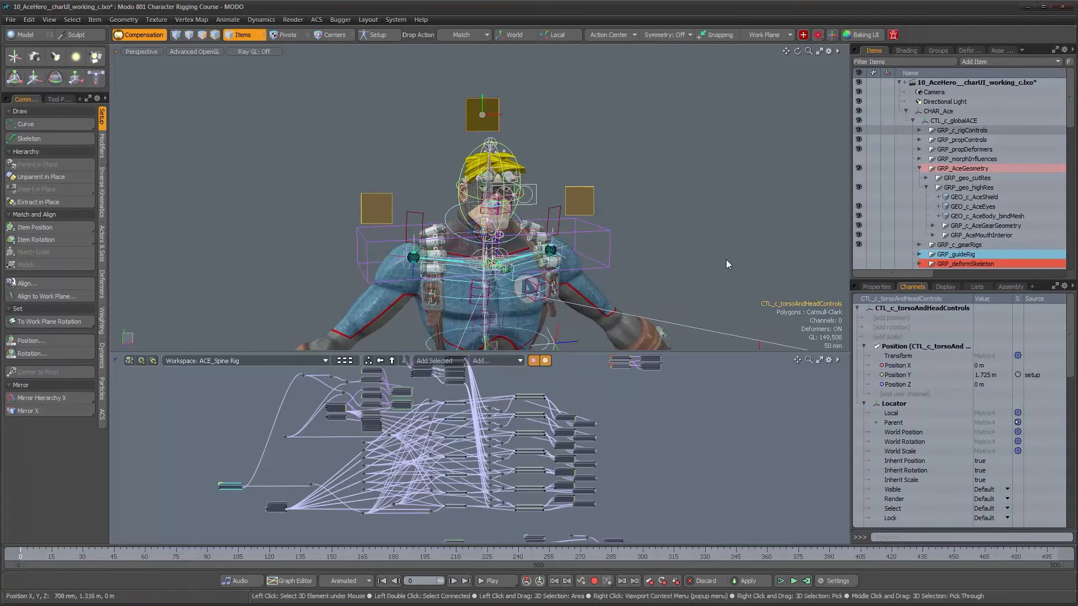
alt+drag(708, 257, 556, 196)
alt+right_drag(555, 197, 606, 191)
alt+drag(588, 243, 517, 244)
alt+right_drag(534, 241, 472, 248)
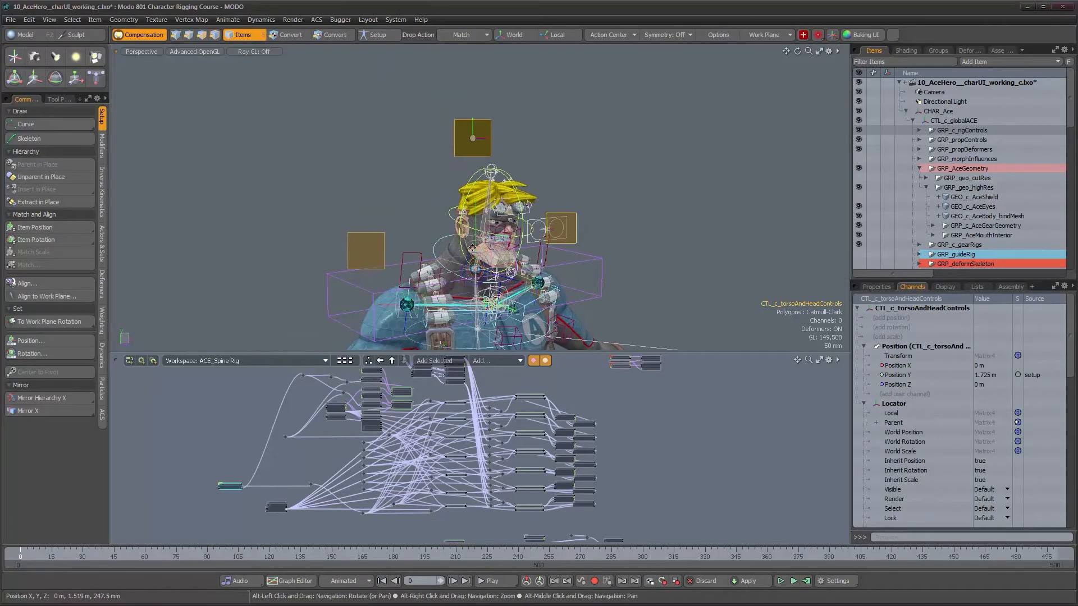
alt+middle_drag(472, 247, 474, 259)
alt+drag(474, 259, 486, 257)
alt+right_drag(519, 238, 578, 242)
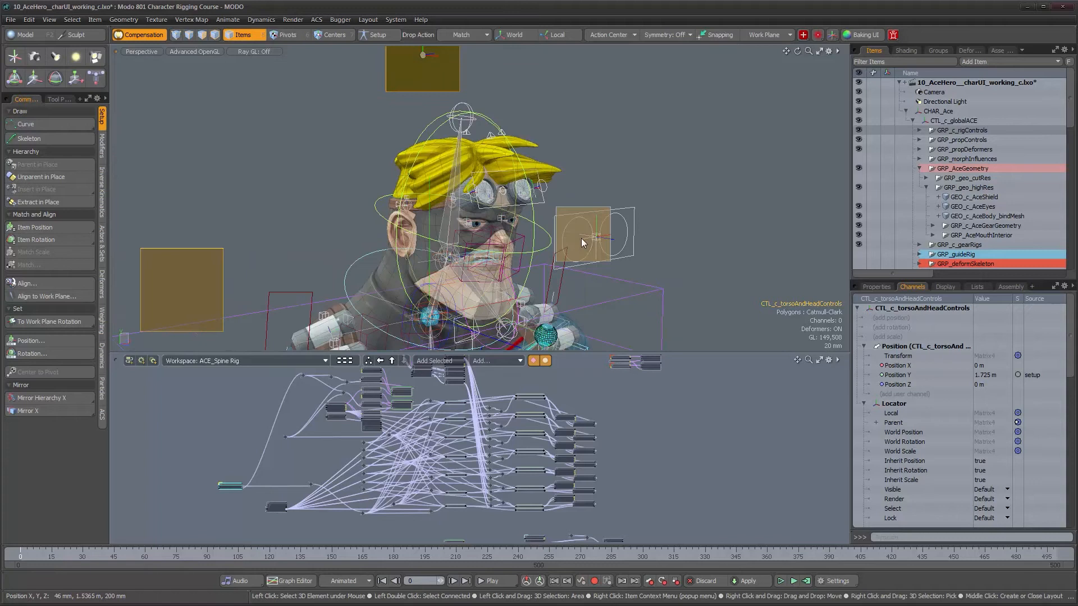
alt+drag(641, 258, 648, 258)
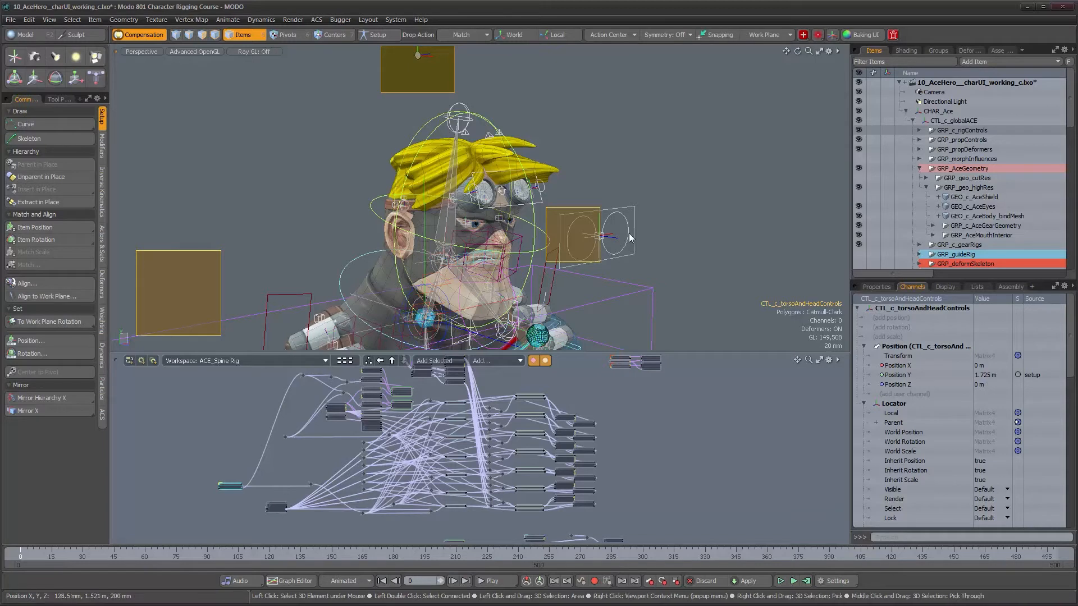
alt+drag(593, 245, 589, 210)
scroll(590, 211, up, 2)
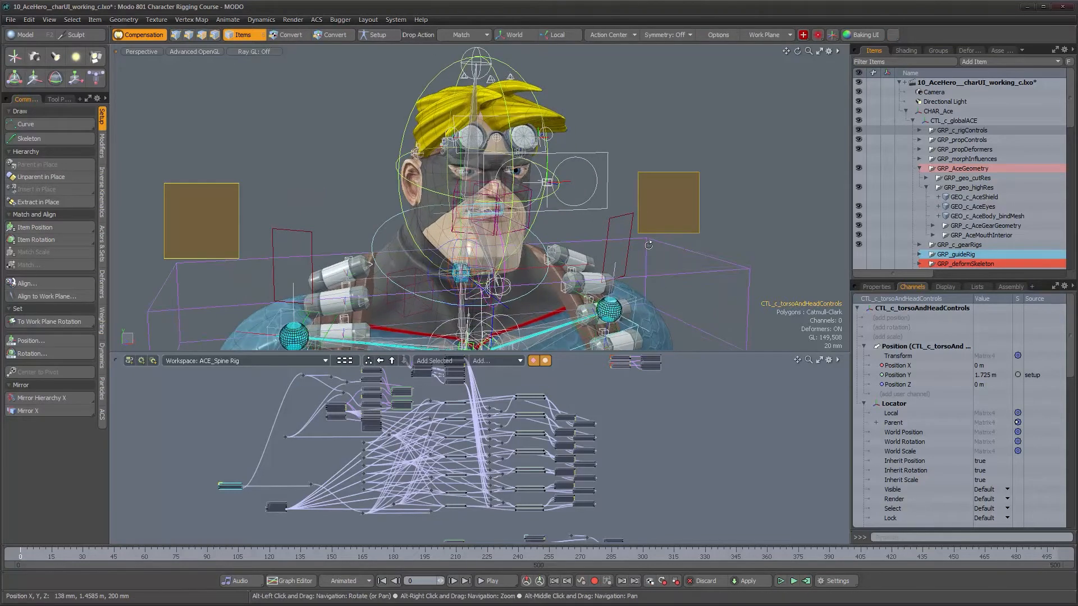
alt+drag(661, 275, 659, 265)
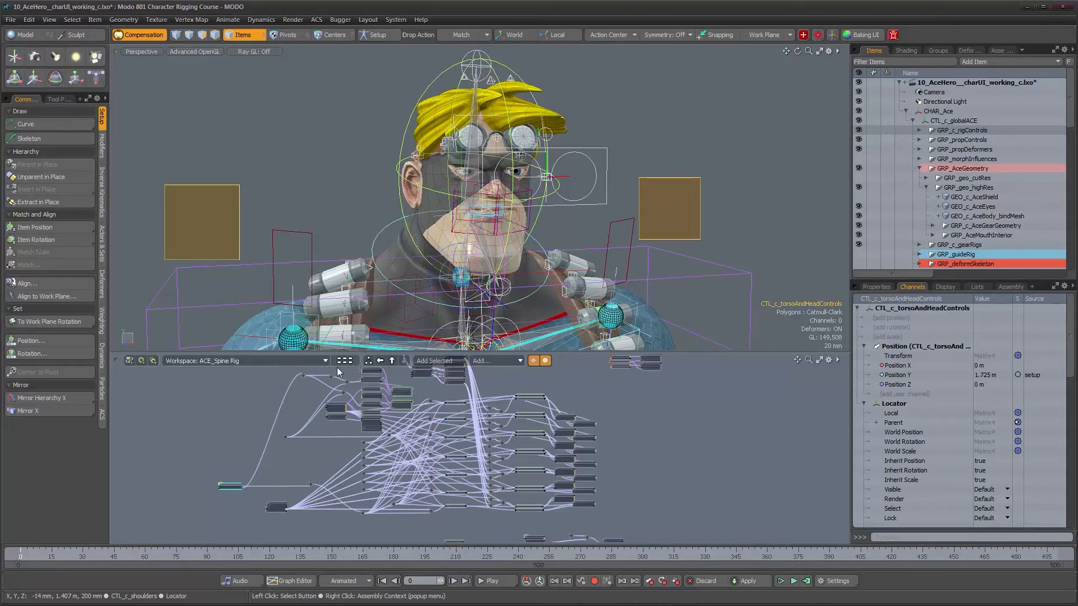
Display the ACE_headAndFace workspace and place the CNS_c_eyesTrnsSpace node closer to the Matrix Blend nodes
click(245, 360)
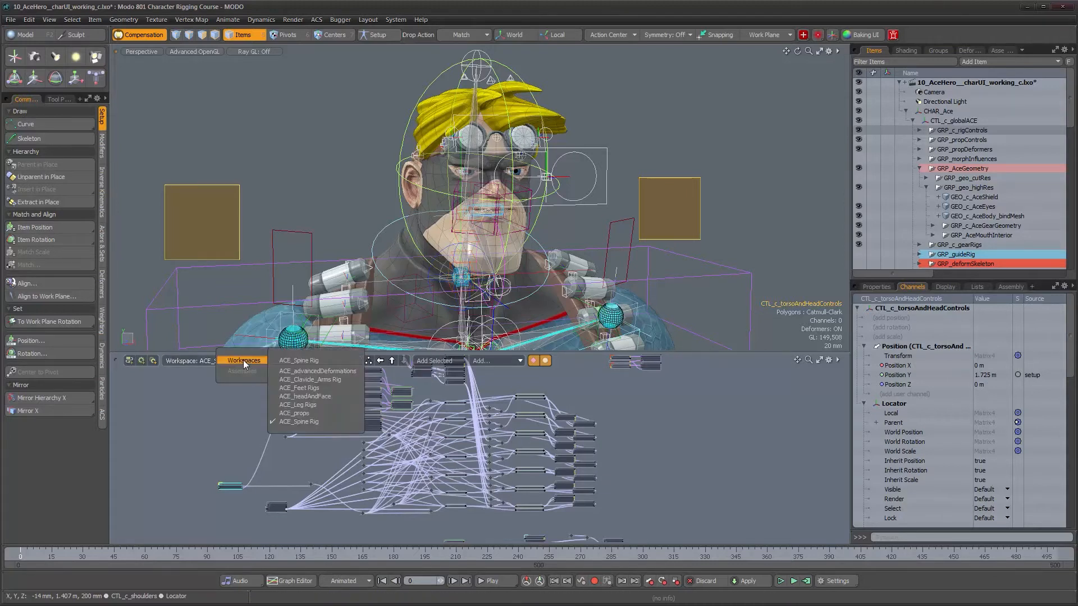
click(307, 399)
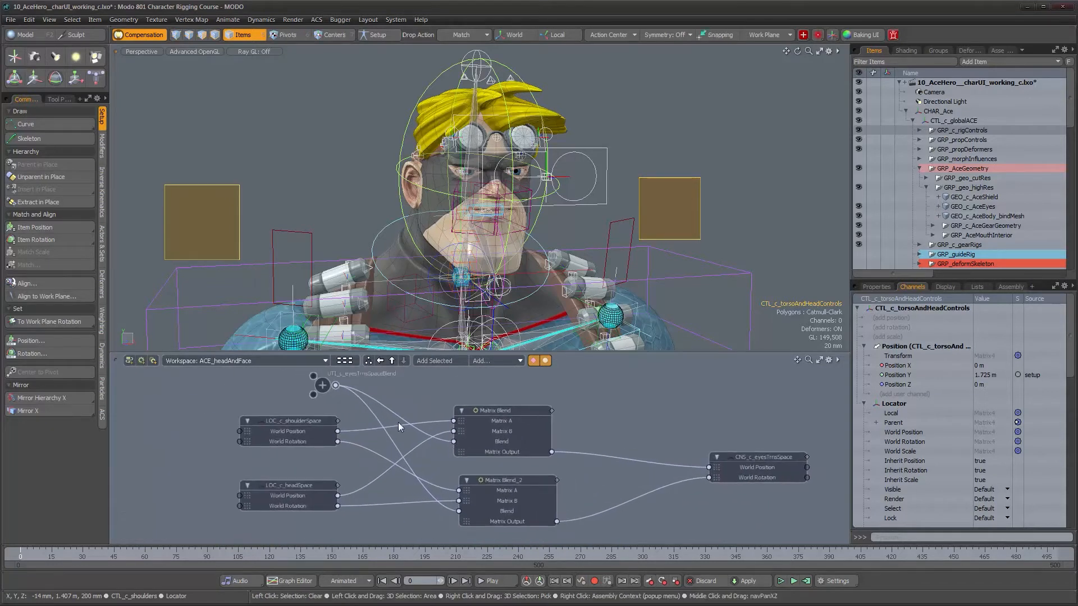
drag(758, 468, 666, 440)
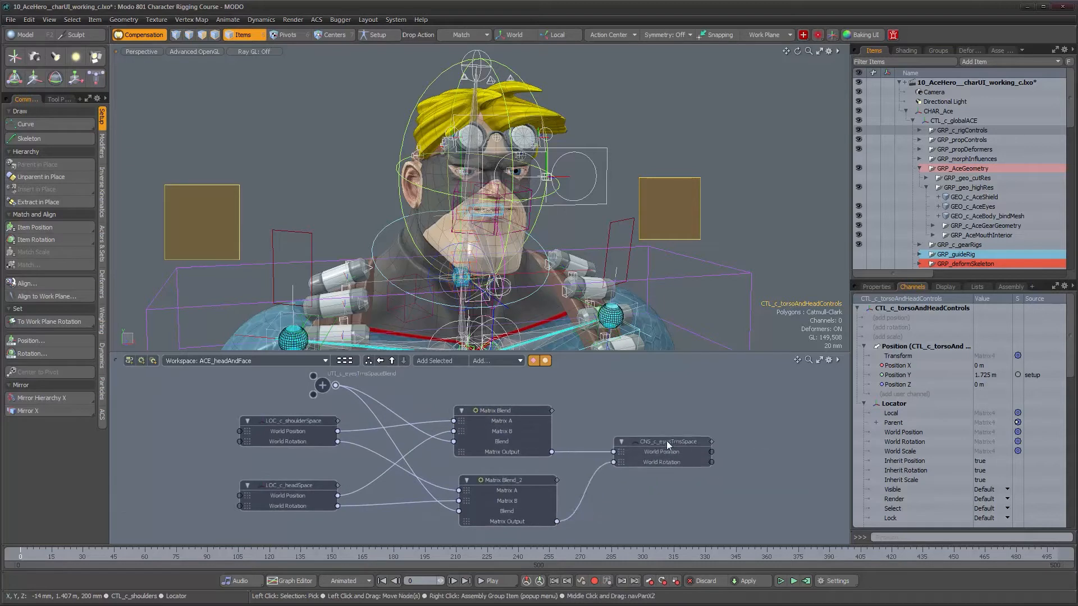
alt+drag(508, 467, 566, 468)
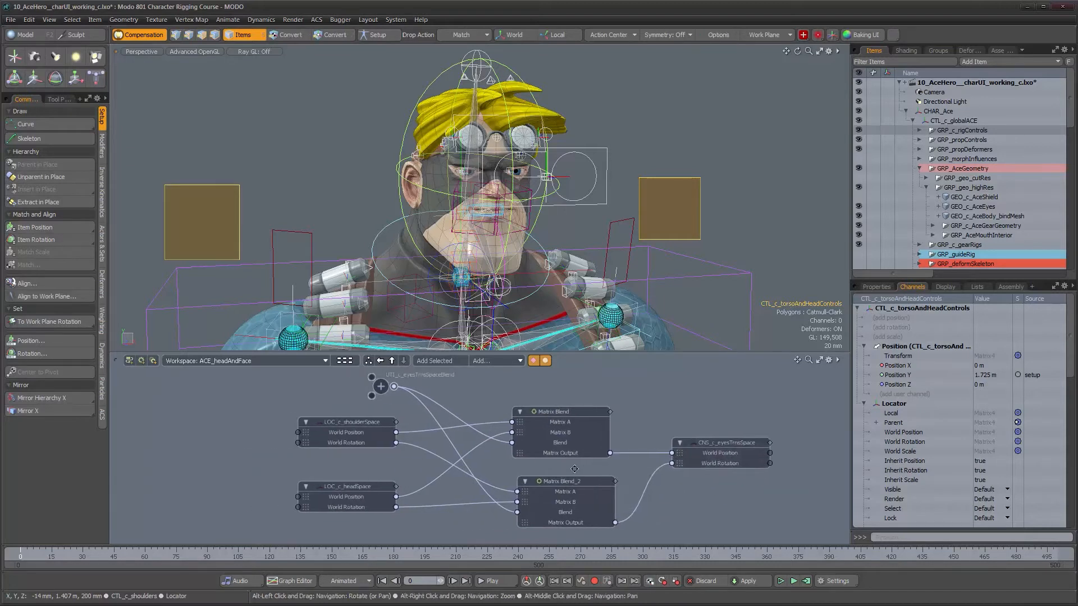
Select CNS_c_eyesTrnsSpace, LOC_c_shoulderSpace and LOC_c_headSpace in turn to inspect where each sits in front of the face
click(728, 441)
alt+drag(549, 181, 580, 179)
scroll(581, 180, up, 3)
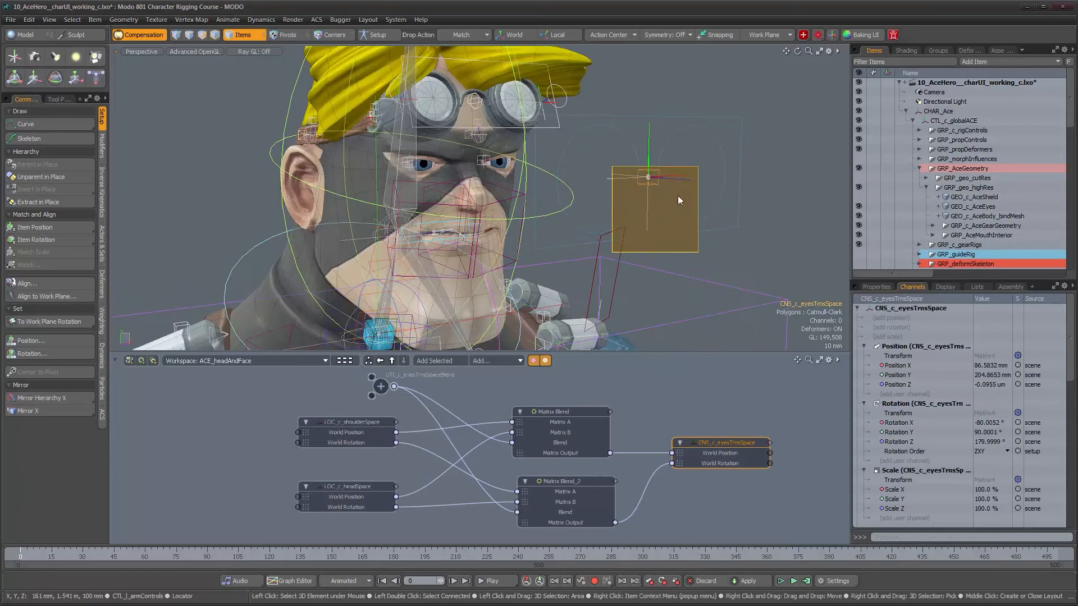
alt+drag(675, 274, 643, 276)
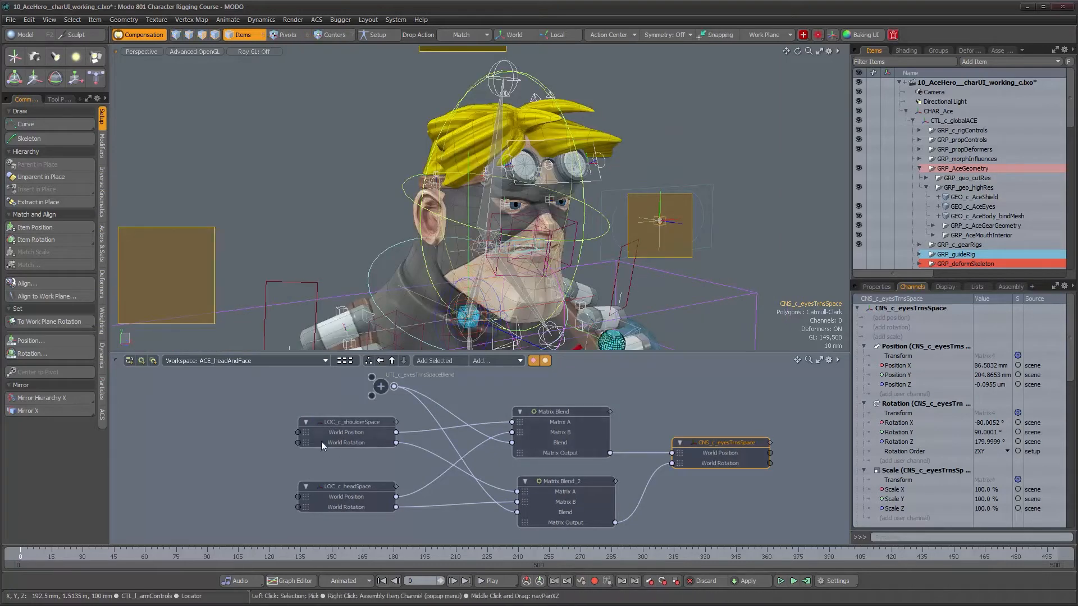
click(333, 422)
click(355, 485)
Try rotating the CTL_c_head control to test the eye control's space, and undo the rotation
click(592, 242)
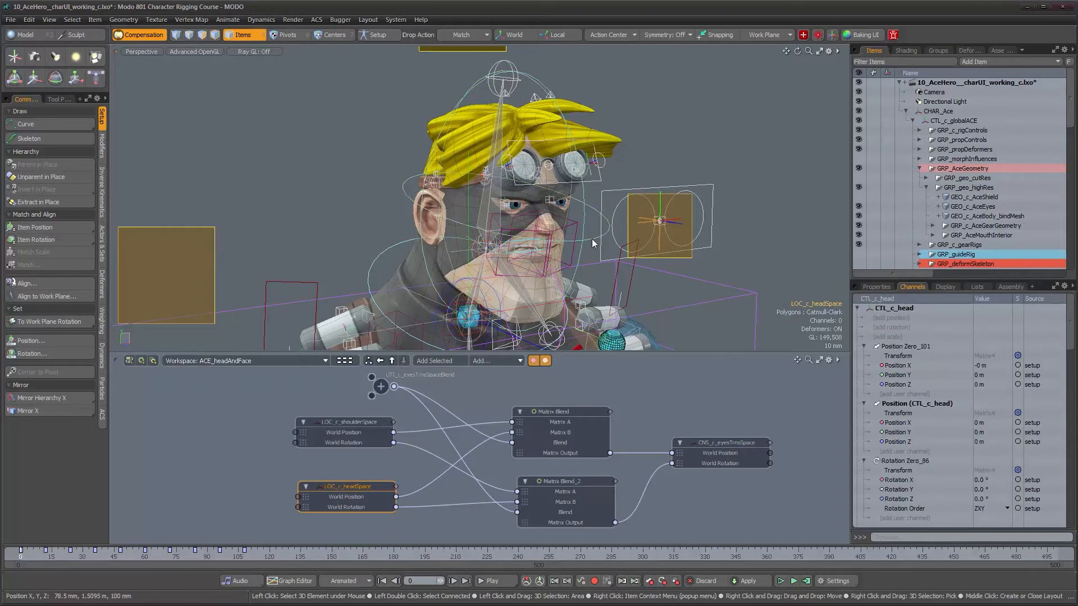
key(e)
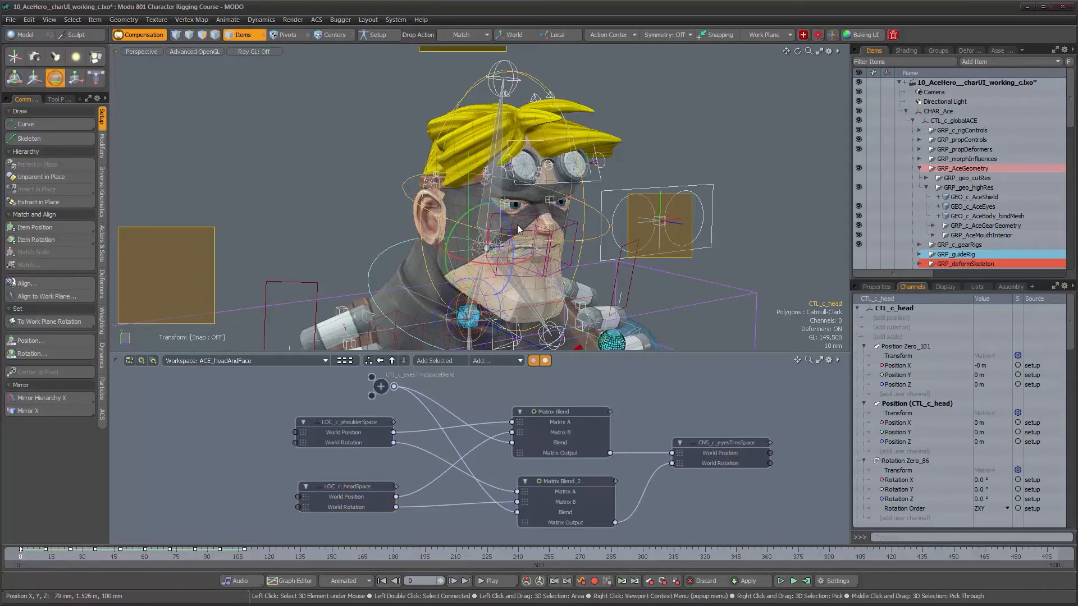
mouse_move(511, 230)
mouse_down()
mouse_move(494, 202)
mouse_move(504, 242)
mouse_move(512, 218)
mouse_up()
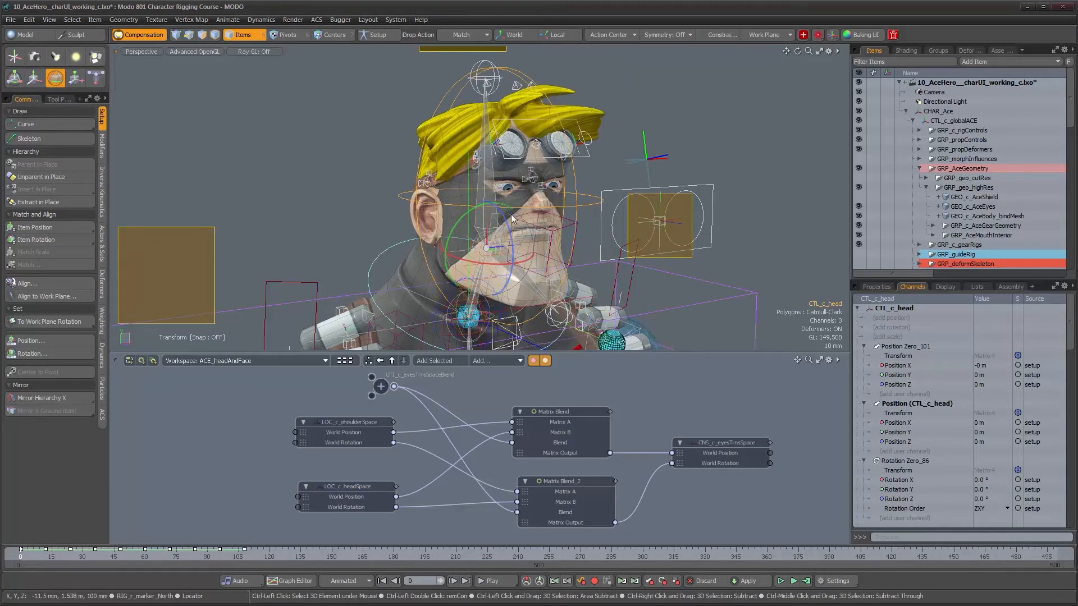
key(ctrl+z)
Set Value A of the UTI_c_eyesTrnsSpaceBlend node to 1.0
click(380, 386)
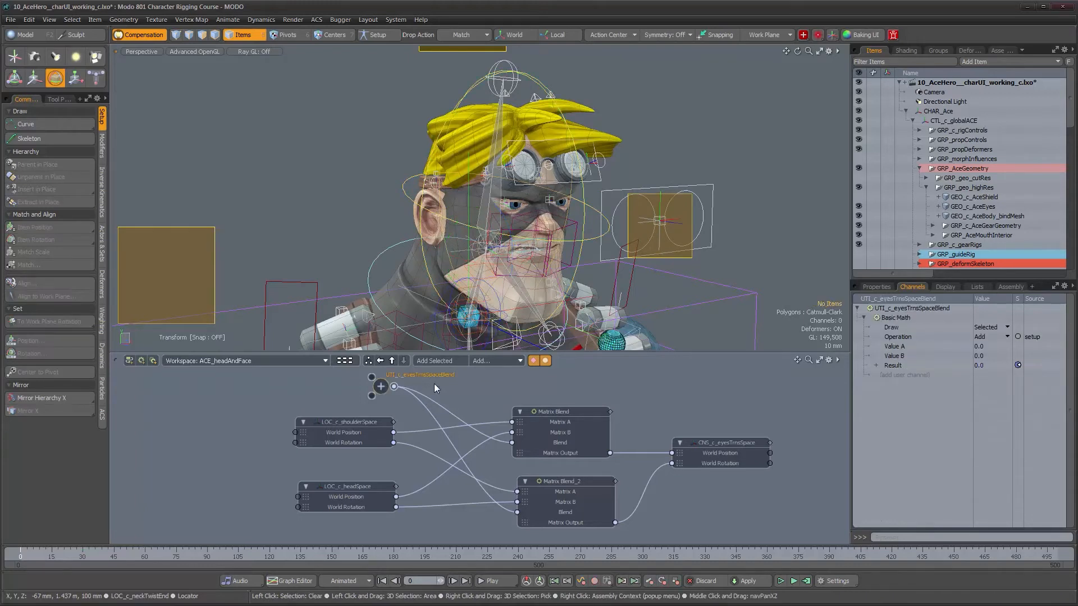
click(984, 349)
click(989, 349)
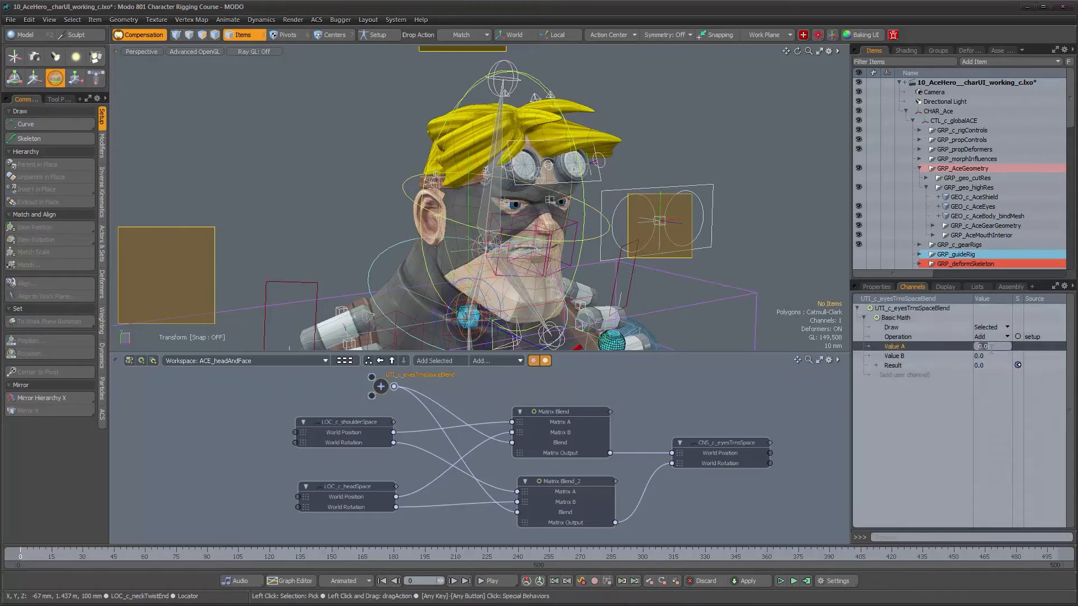
Try rotating CTL_c_head to test the eye control with the space blend at 1.0, undo the rotation and drop the tool
shift+click(589, 241)
drag(512, 242, 497, 183)
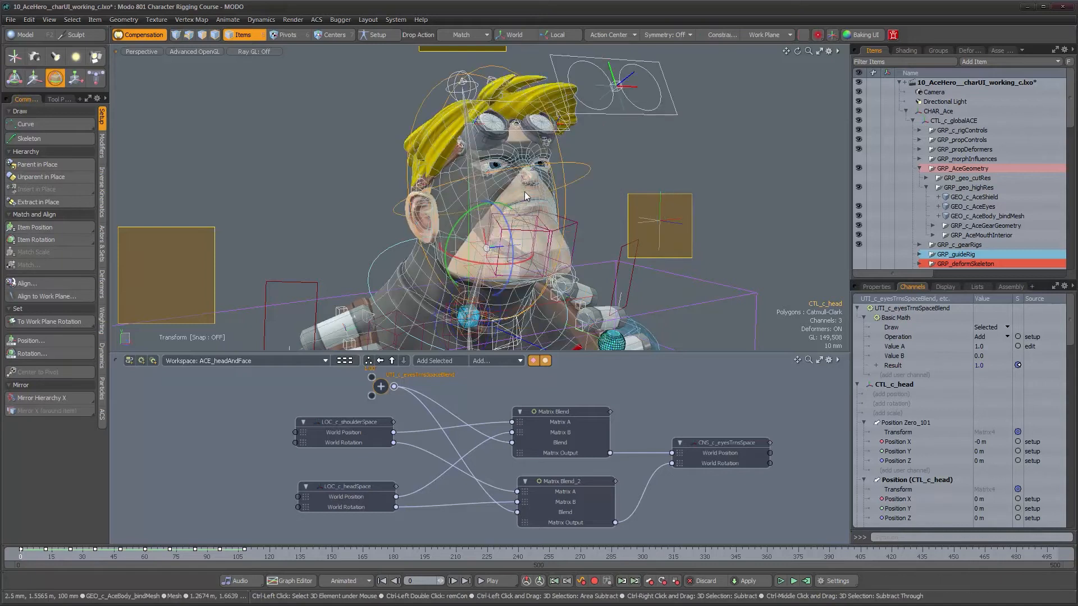
key(ctrl+z)
alt+drag(684, 254, 679, 249)
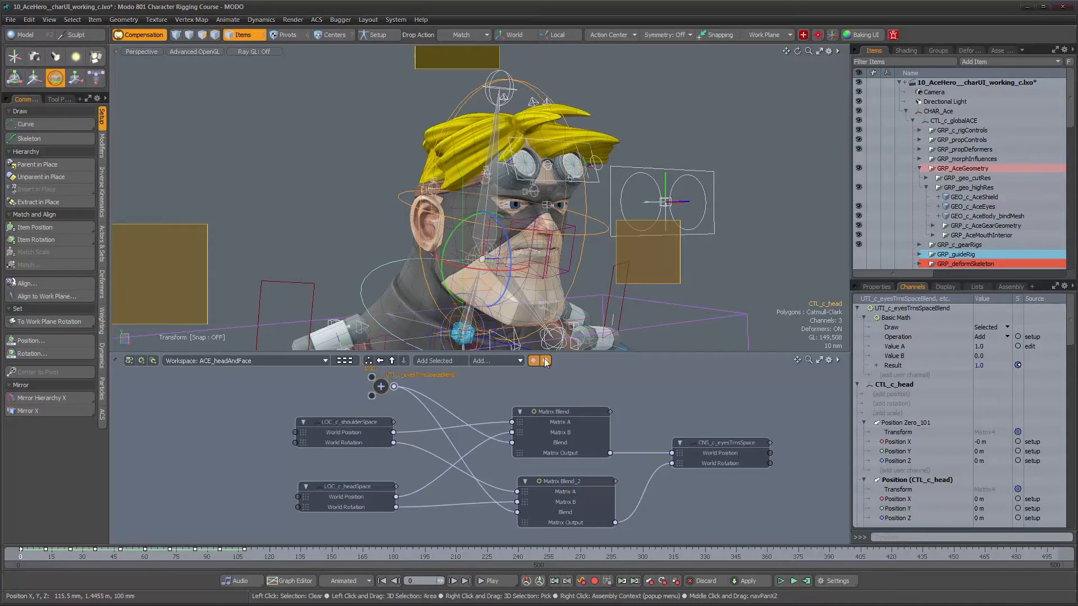
mouse_move(572, 275)
alt+mouse_down()
mouse_move(570, 284)
mouse_move(552, 245)
mouse_move(529, 230)
mouse_move(564, 256)
alt+mouse_up()
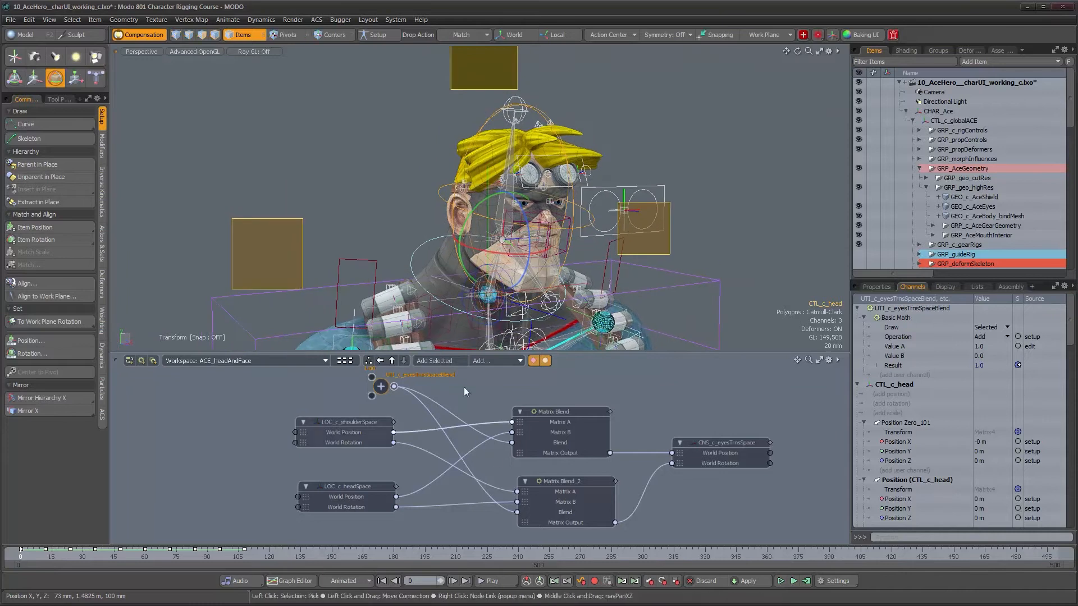
alt+middle_drag(564, 257, 554, 211)
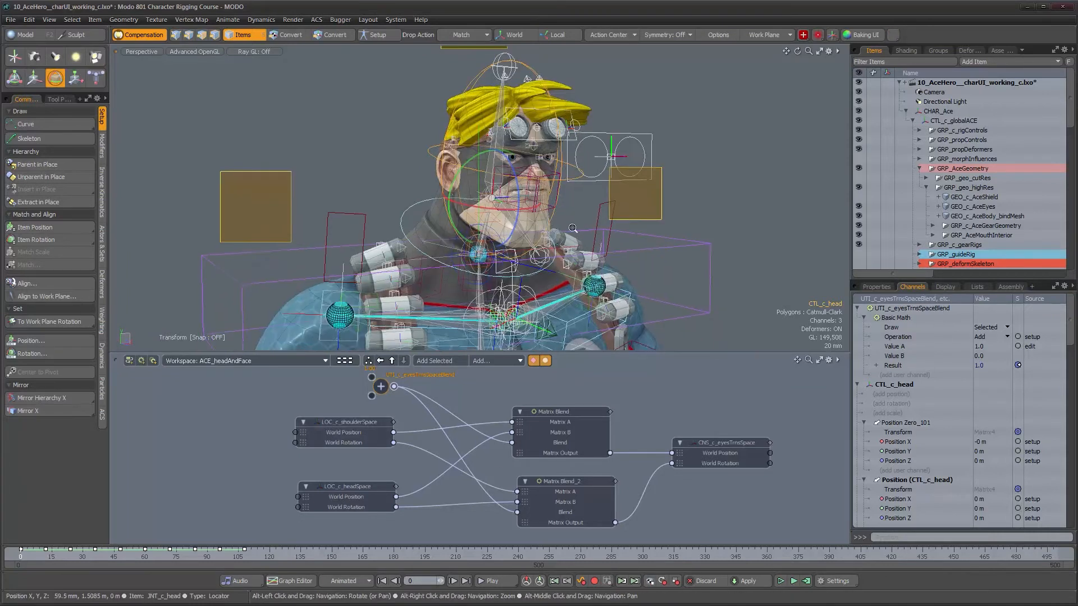
scroll(567, 216, up, 3)
key(q)
alt+drag(582, 233, 578, 226)
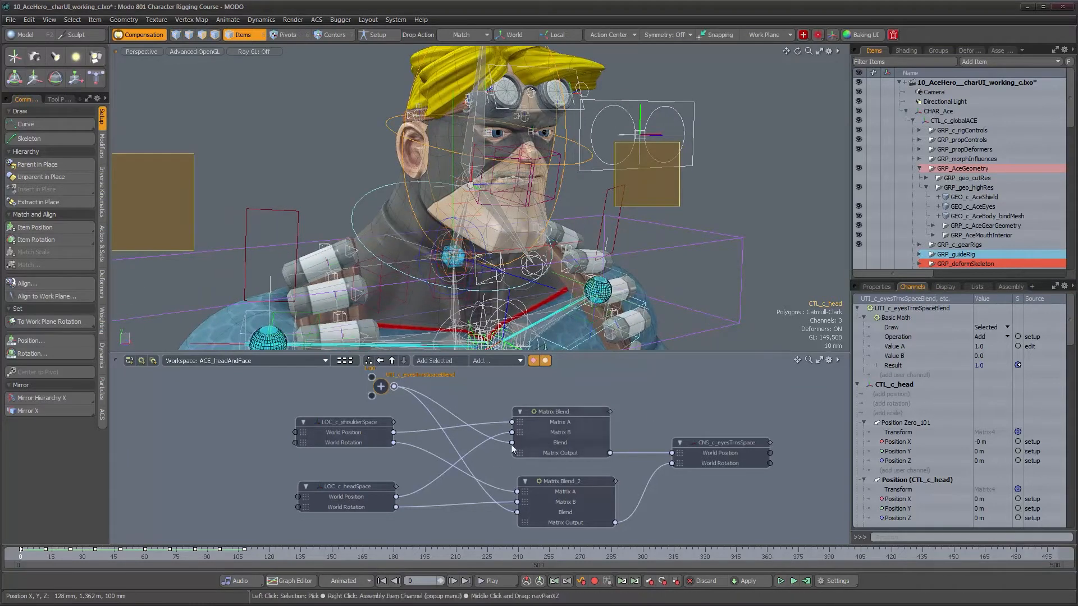
Select LOC_c_shoulderSpace and examine its placement relative to the eye control, the shoulders and the whole character
click(355, 422)
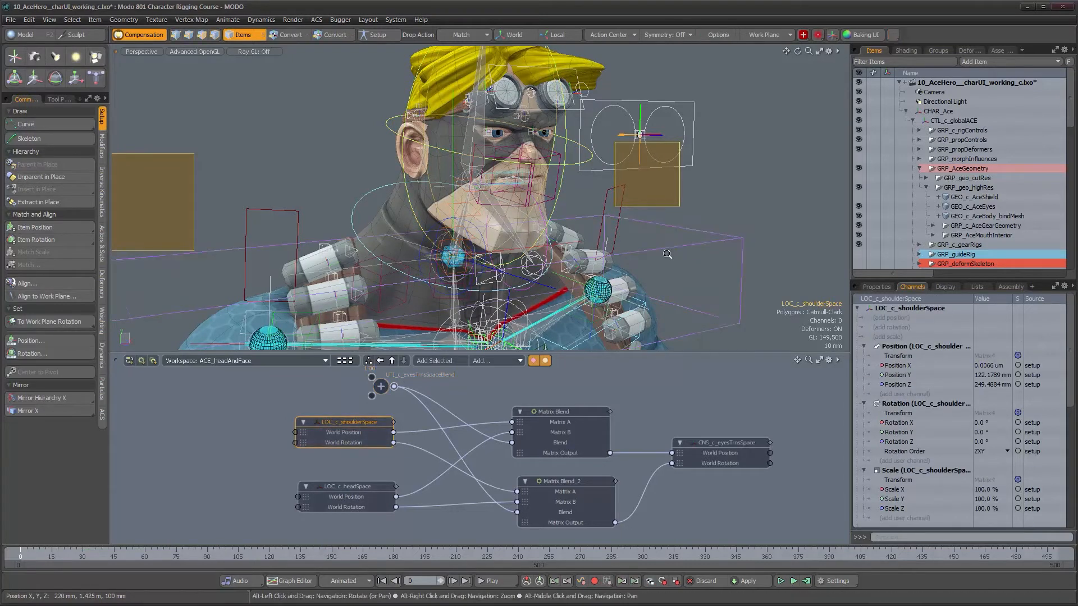
scroll(678, 245, down, 3)
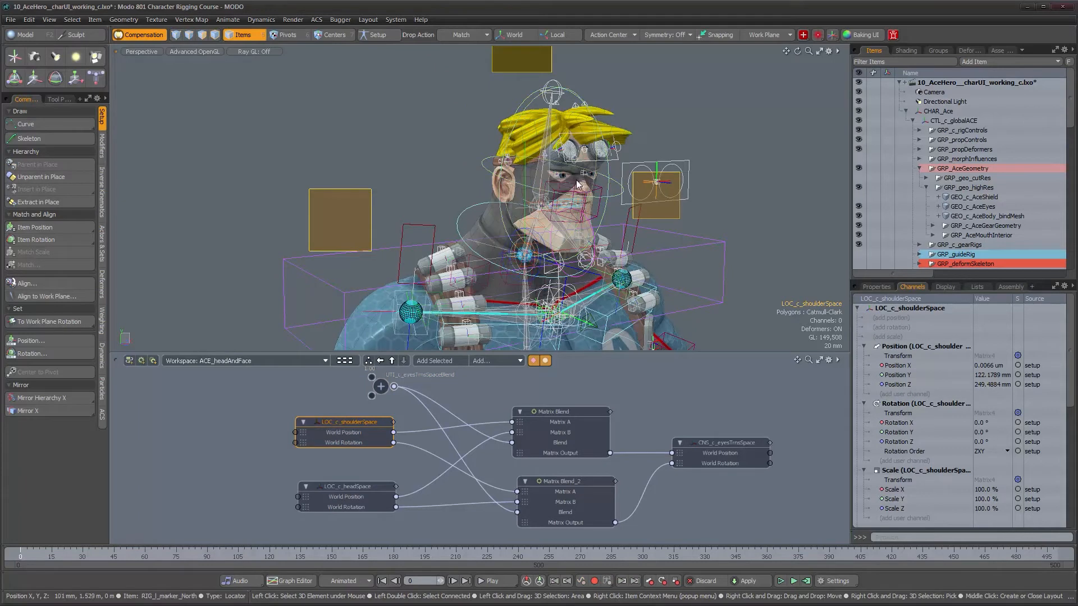
alt+drag(587, 240, 615, 258)
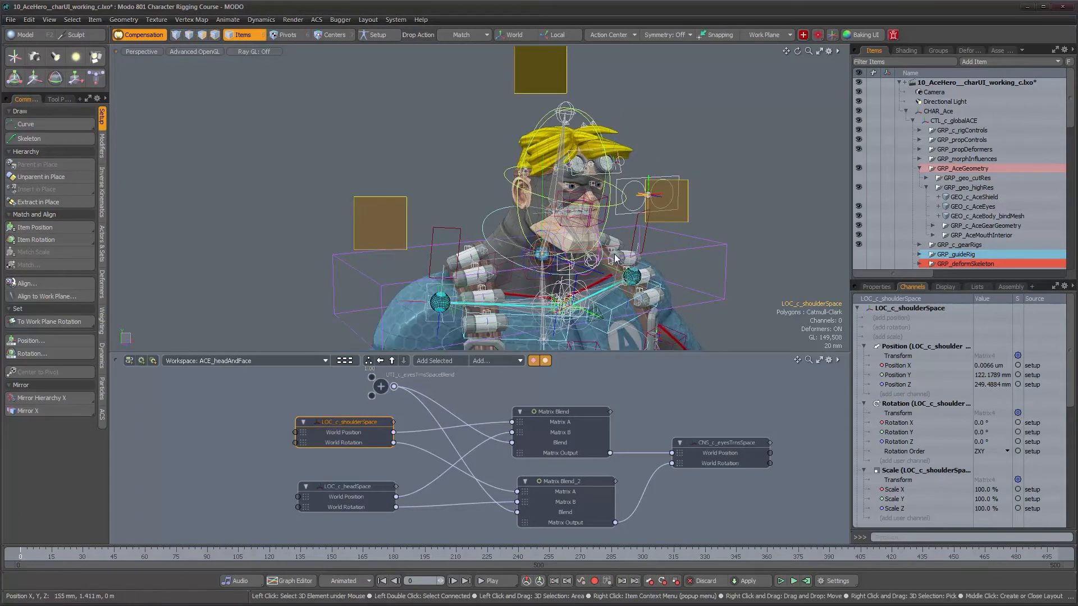
ctrl+alt+drag(627, 255, 453, 200)
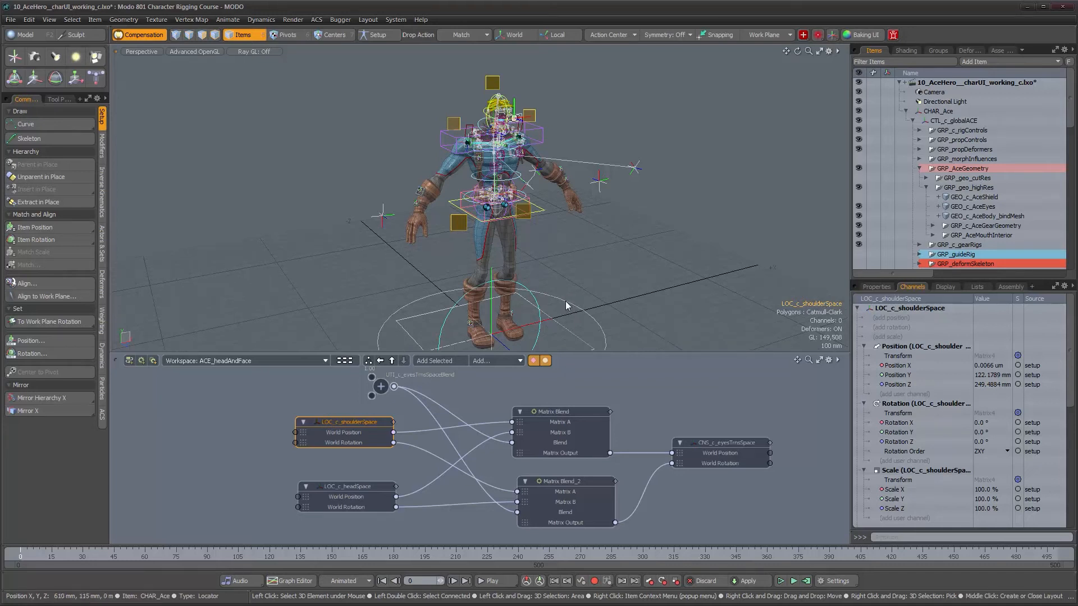
alt+drag(555, 285, 608, 220)
alt+shift+drag(547, 135, 527, 249)
ctrl+alt+drag(512, 245, 576, 244)
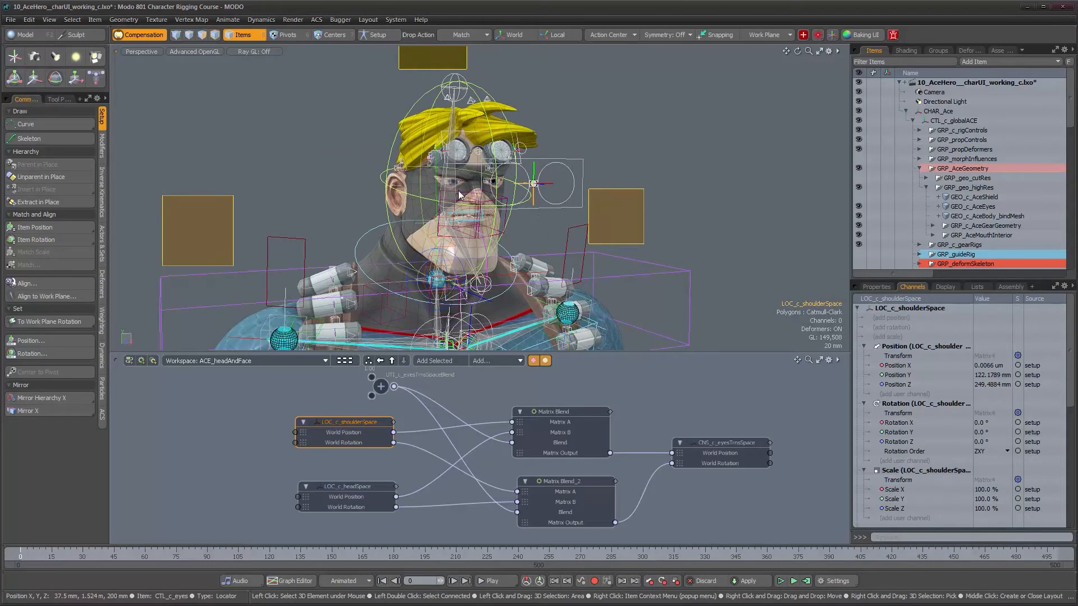
mouse_move(541, 210)
alt+mouse_down()
mouse_move(536, 229)
mouse_move(555, 243)
mouse_move(665, 253)
mouse_move(612, 229)
mouse_move(552, 224)
alt+mouse_up()
alt+middle_drag(525, 325, 523, 221)
scroll(524, 224, down, 5)
alt+middle_drag(530, 345, 526, 392)
scroll(524, 225, up, 5)
alt+drag(519, 224, 597, 201)
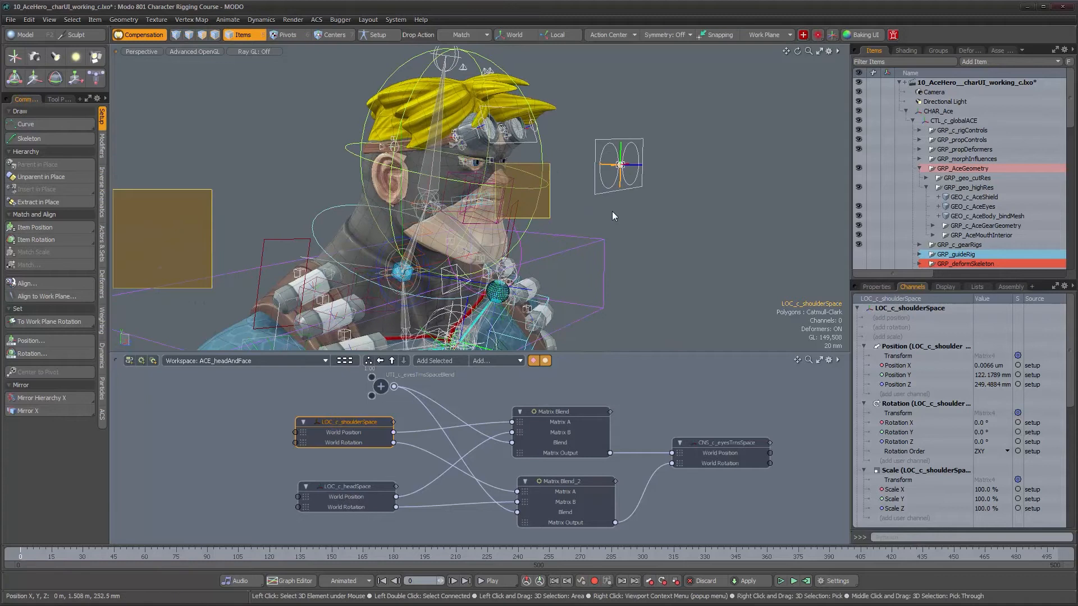
alt+drag(623, 210, 581, 215)
alt+right_drag(482, 168, 517, 176)
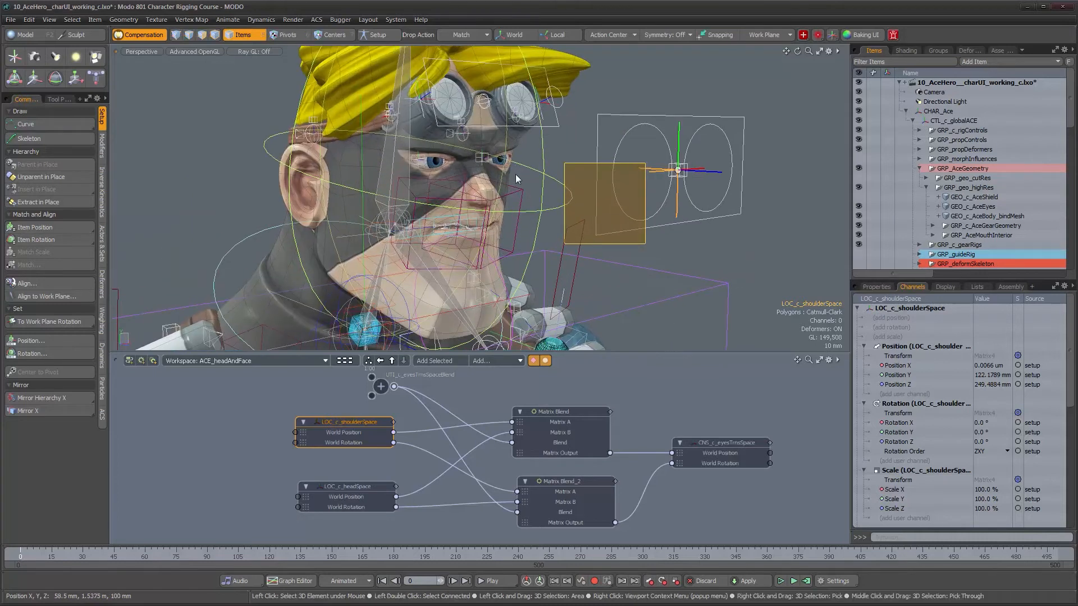
Add two new locators to the scene
drag(1069, 116, 1070, 114)
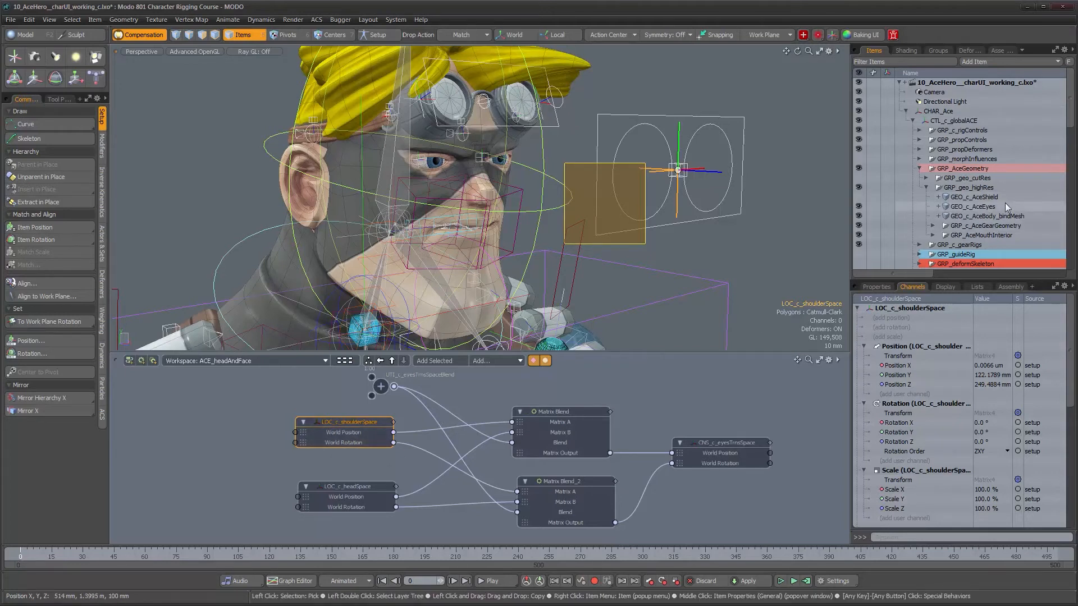
key(n)
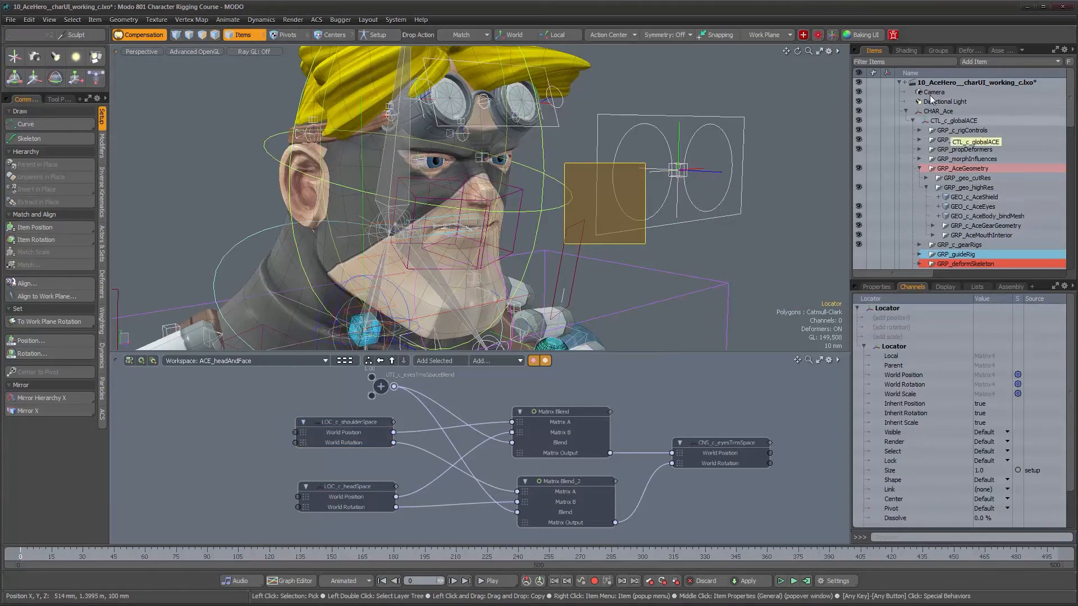
click(954, 139)
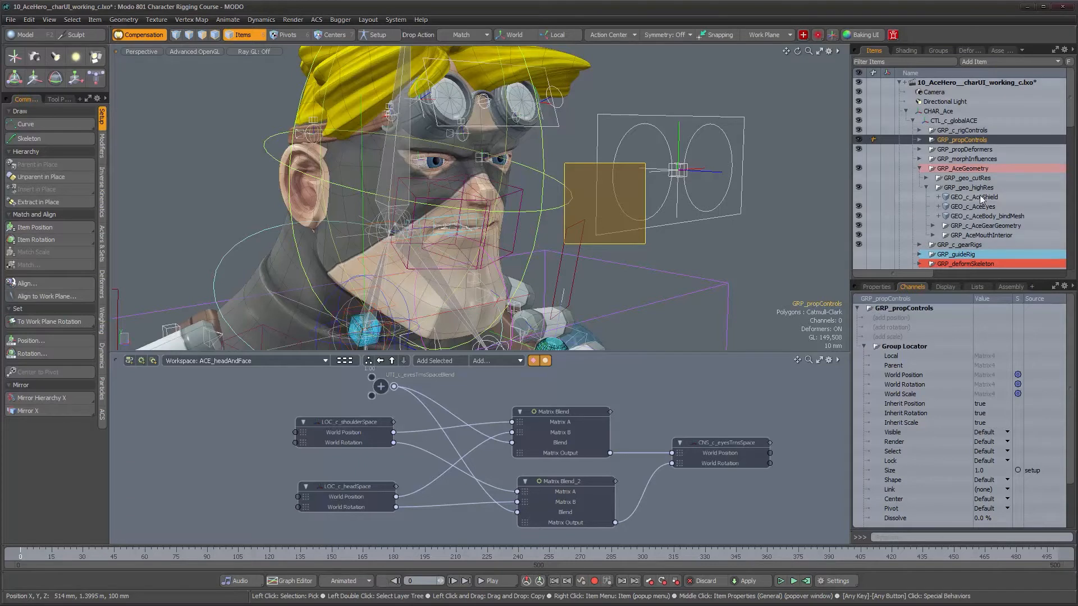
key(n)
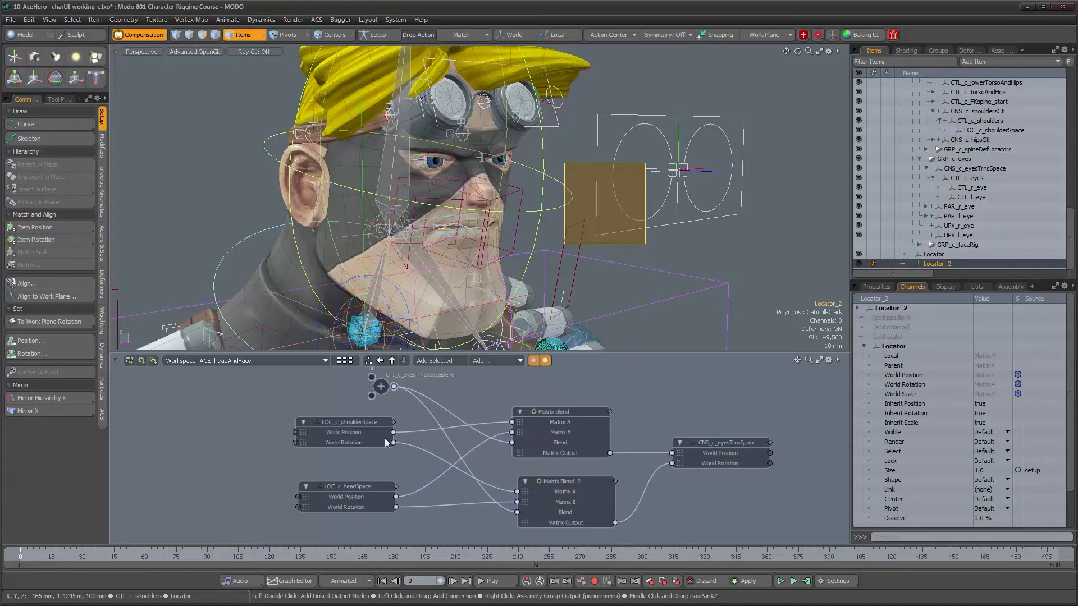
Select LOC_c_shoulderSpace, locate it under CTL_c_shoulders in the item hierarchy and view it against the full character
click(366, 423)
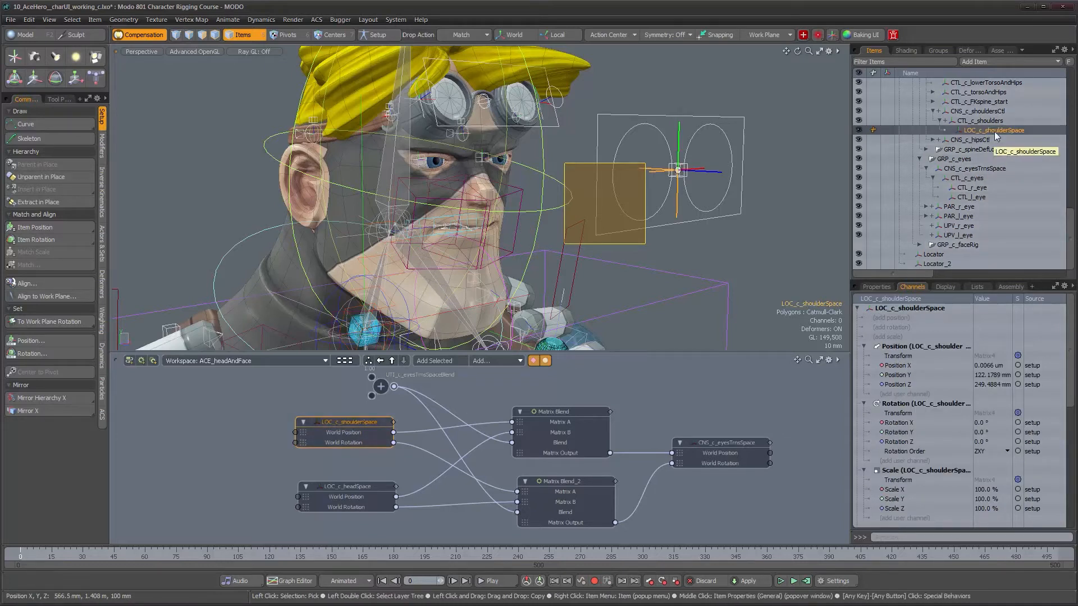
alt+drag(676, 171, 609, 233)
alt+shift+drag(645, 280, 575, 123)
ctrl+alt+drag(611, 218, 598, 236)
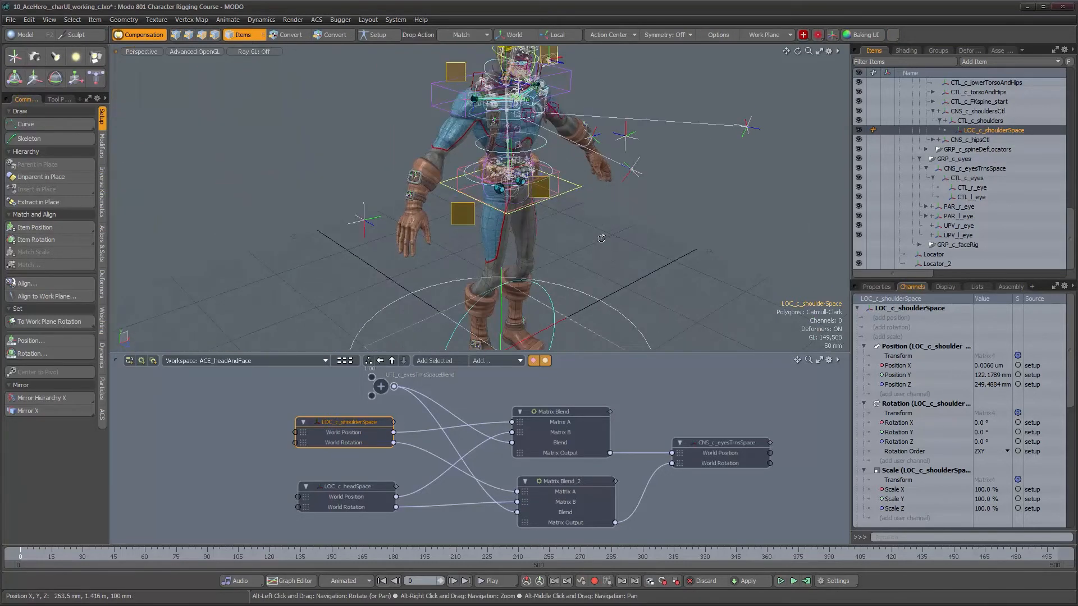
Parent LOC_c_shoulderSpace in place under the large circular control at the character's feet and rename it LOC_c_CharacterSpace
shift+click(597, 302)
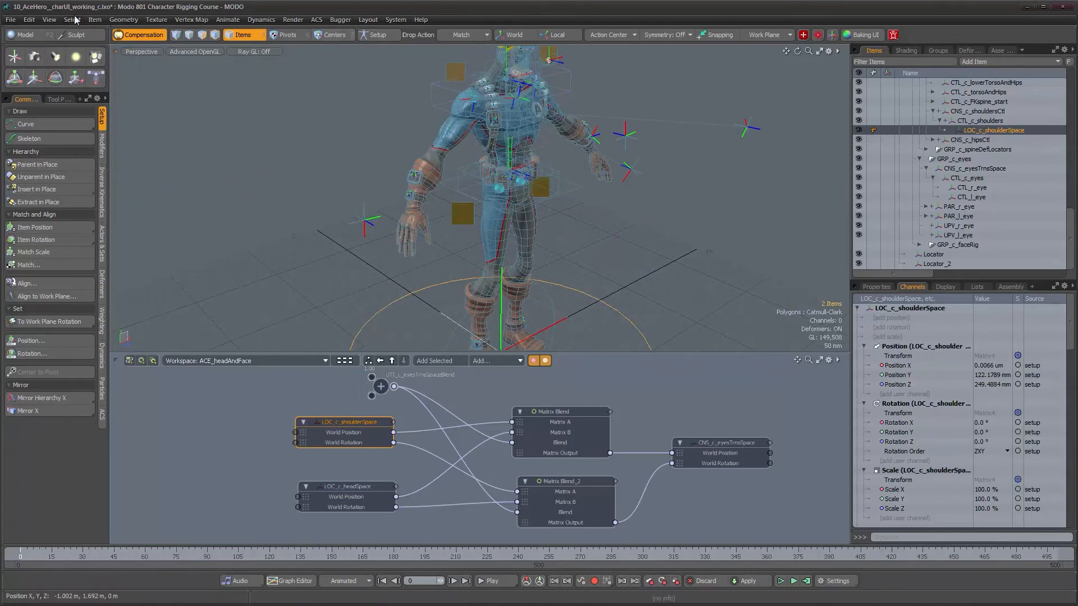
click(56, 165)
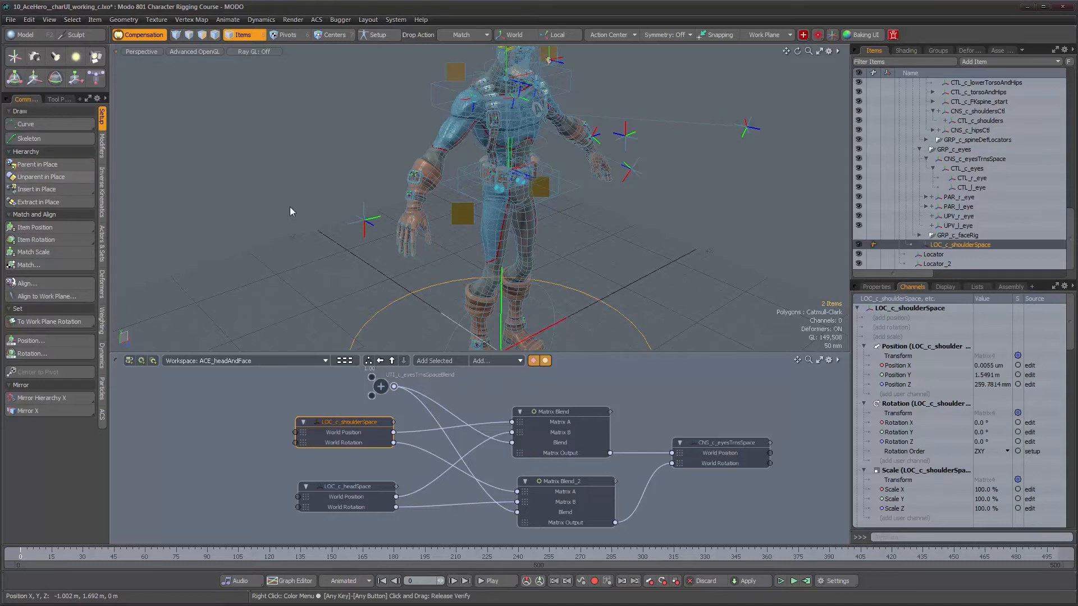
click(965, 246)
double_click(966, 247)
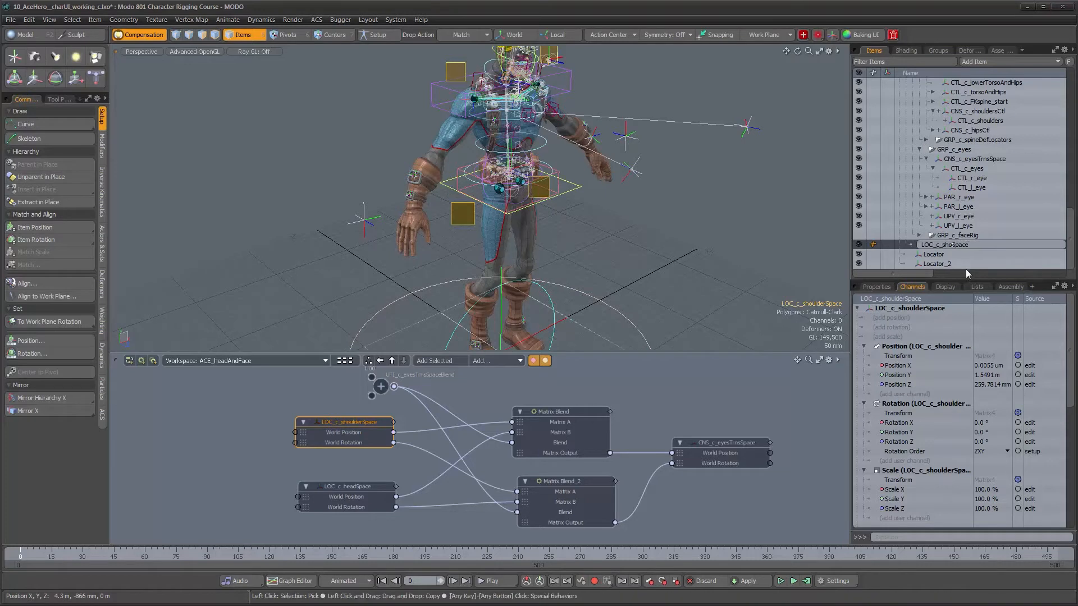
text(CharacterS)
key(Return)
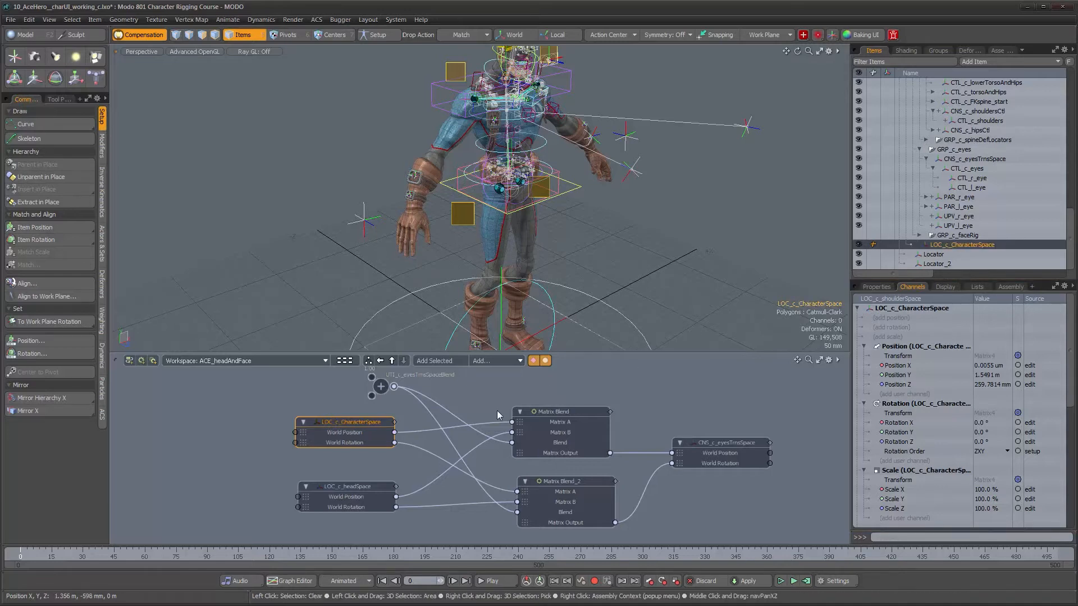
Correct the locator's name to LOC_c_characterSpace with a lowercase c in "character"
click(956, 249)
double_click(952, 247)
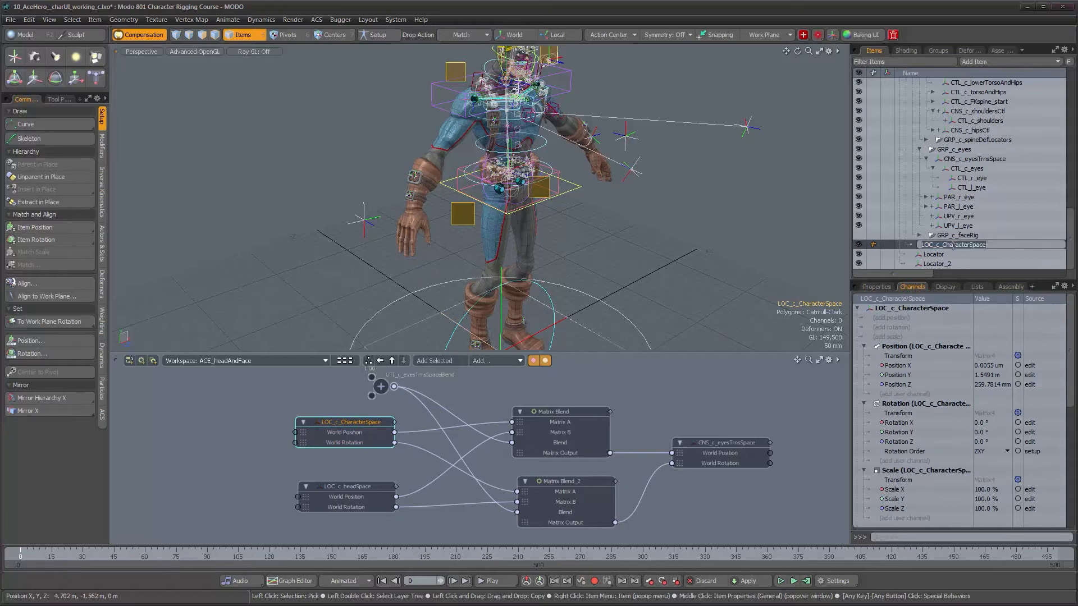
key(BackSpace)
text(c)
key(Return)
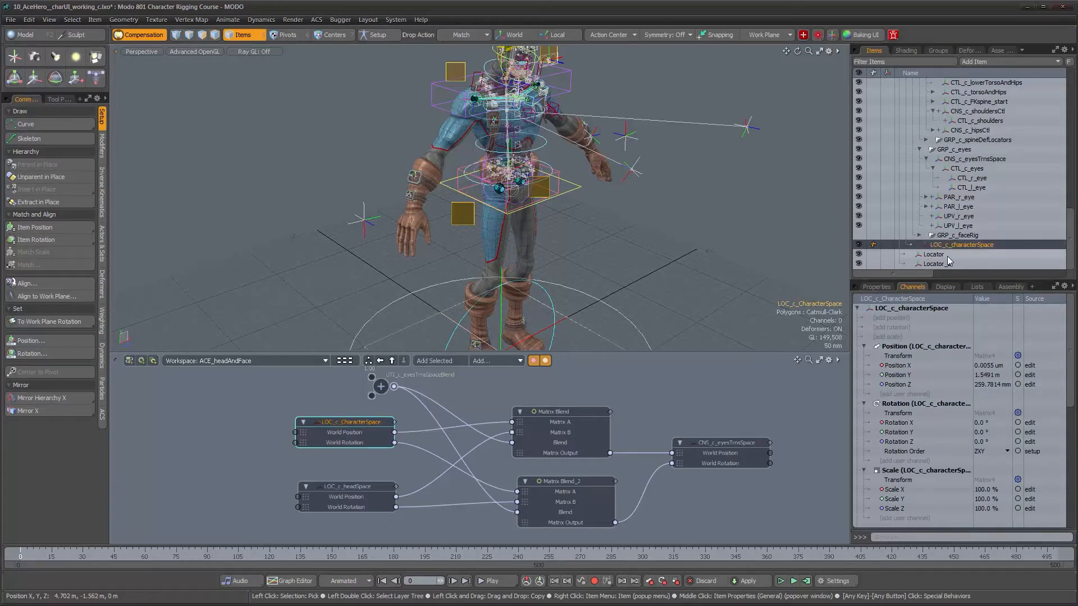
Zero the position of LOC_c_characterSpace
alt+drag(633, 234, 653, 180)
scroll(571, 242, down, 2)
scroll(567, 208, up, 4)
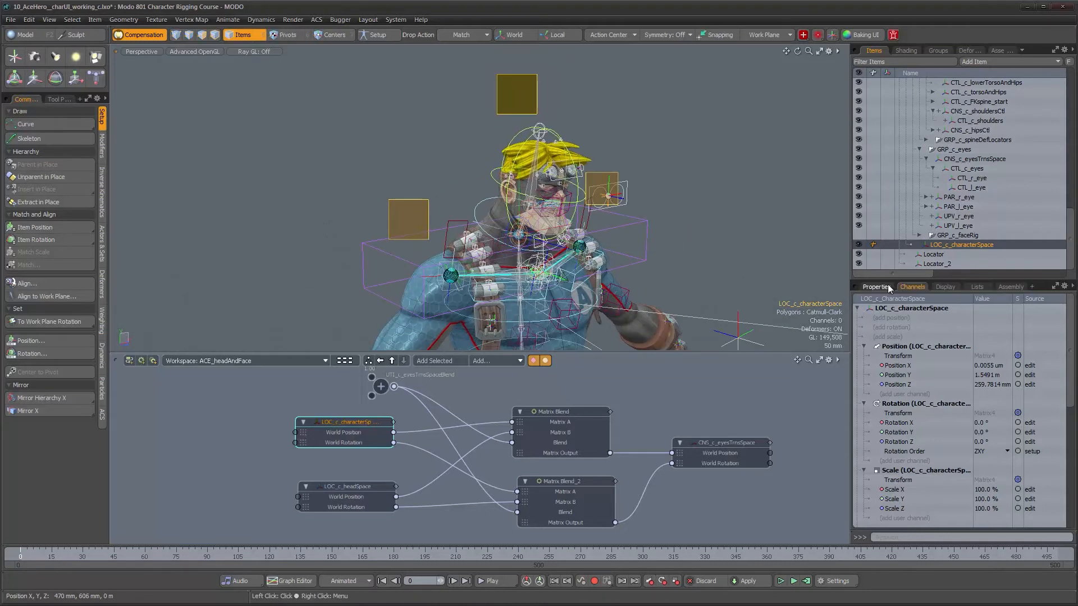
click(887, 288)
alt+drag(584, 233, 658, 241)
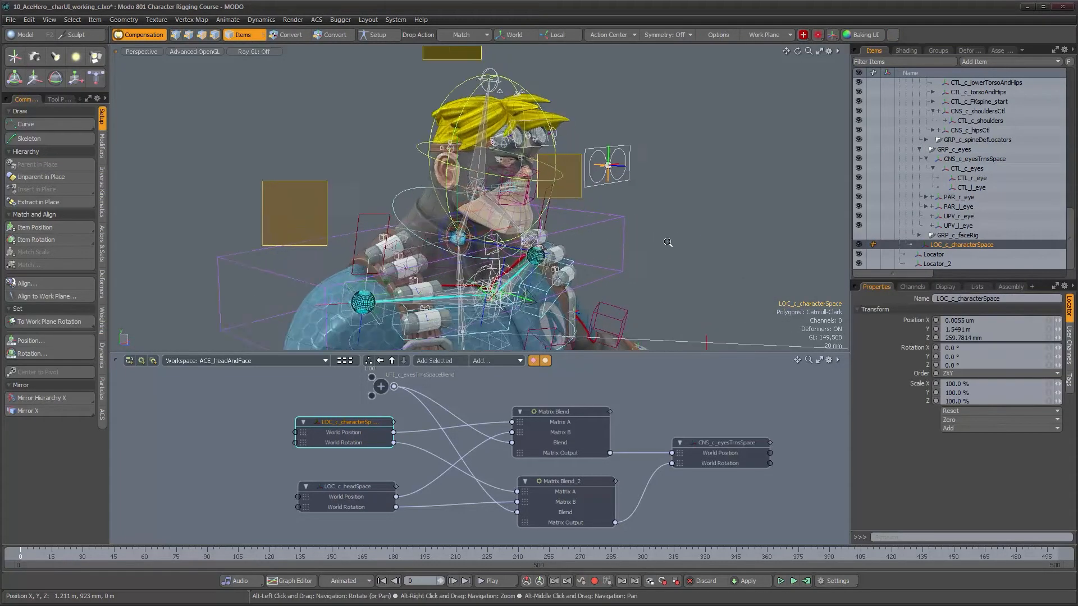
scroll(658, 241, up, 3)
alt+middle_drag(658, 241, 624, 279)
alt+drag(624, 280, 534, 226)
alt+right_drag(451, 183, 497, 181)
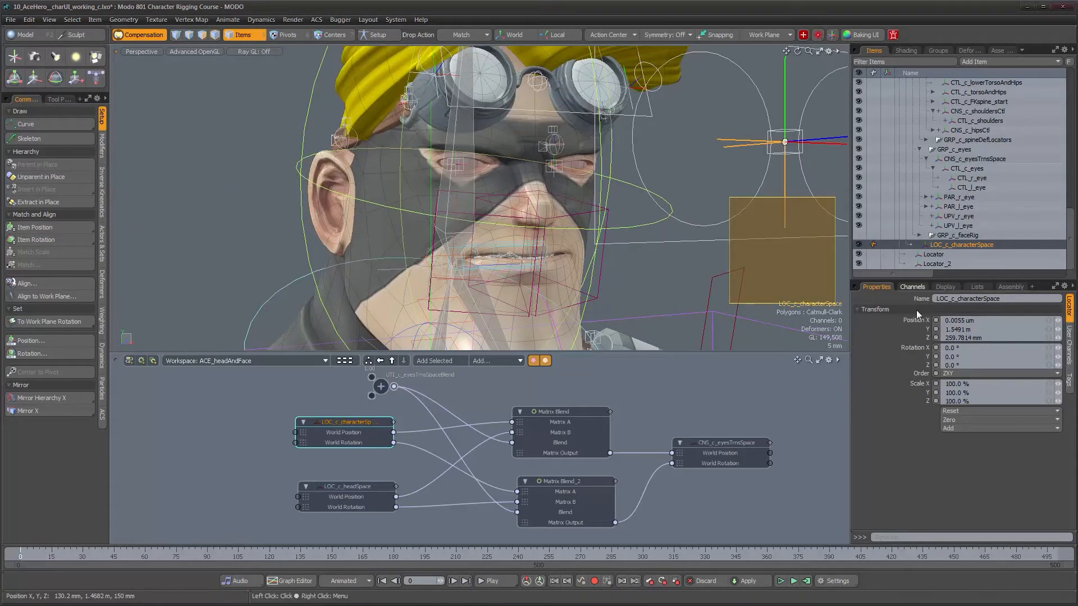
click(970, 419)
click(967, 451)
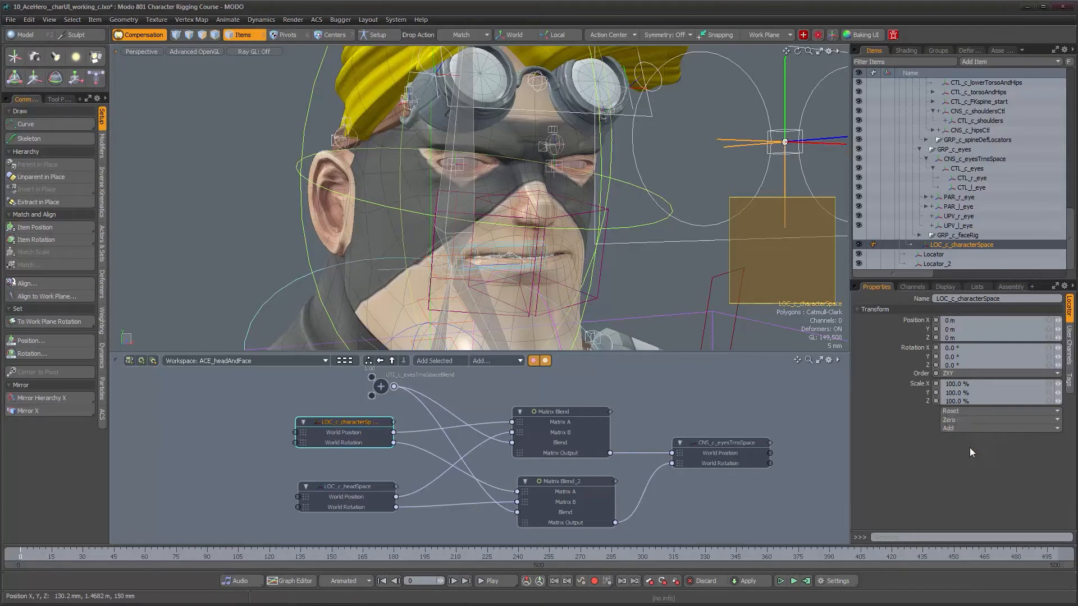
In Setup mode, bring CTL_c_eyes back in front of the character's face, then leave Setup mode
click(373, 34)
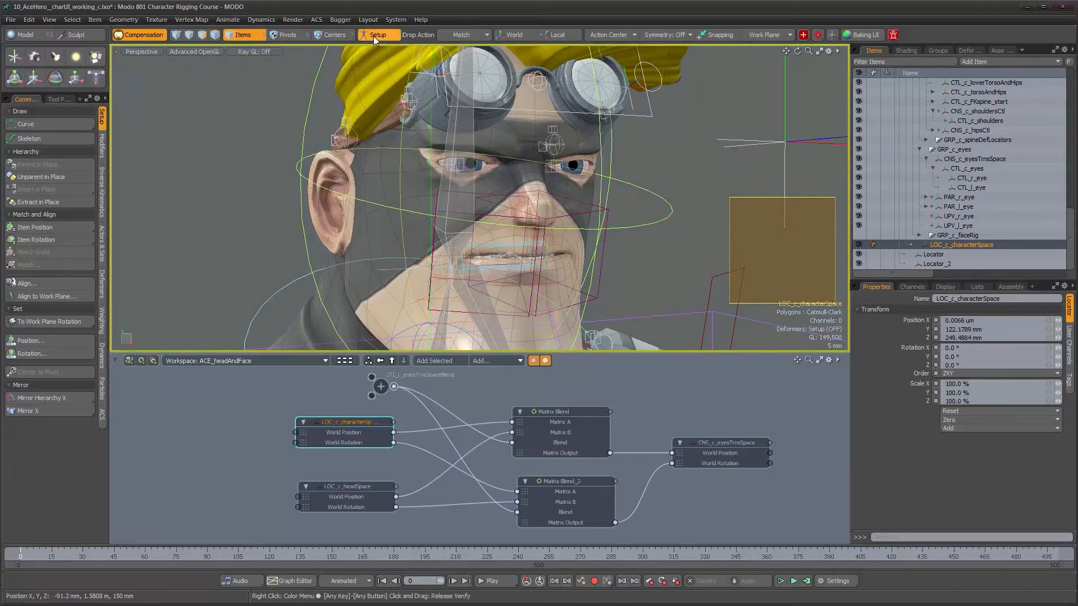
alt+right_drag(687, 170, 457, 195)
scroll(687, 191, up, 8)
alt+middle_drag(667, 207, 523, 200)
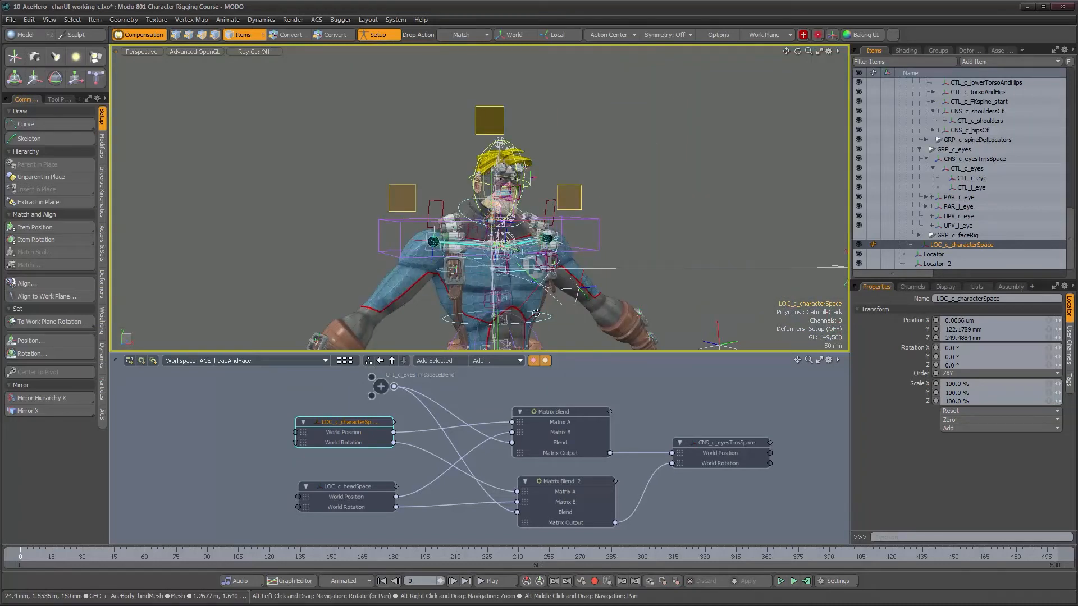
click(730, 443)
click(970, 170)
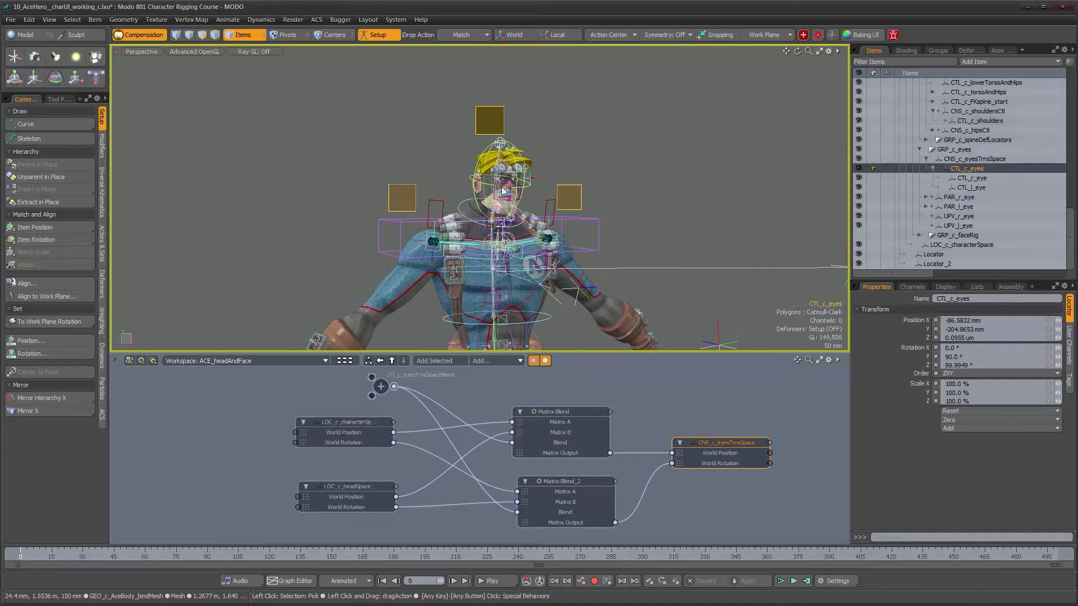
key(shift+a)
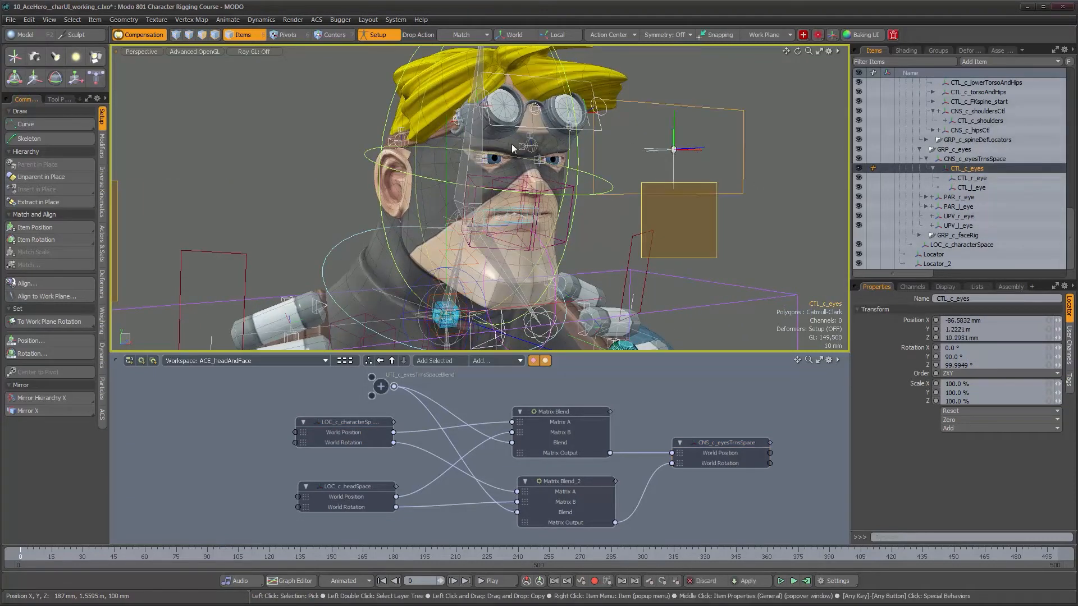
click(376, 36)
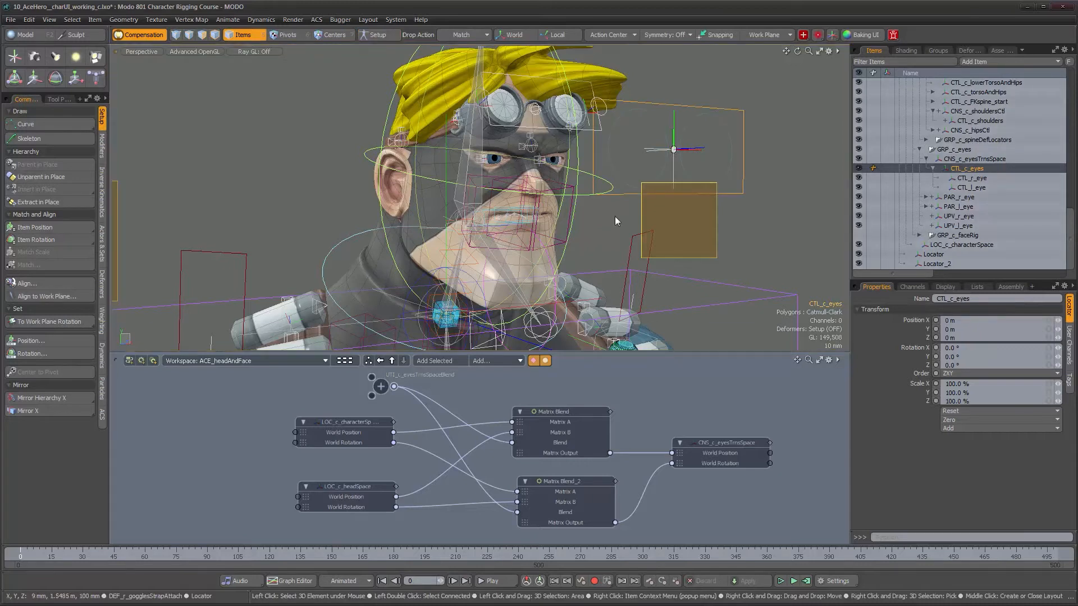
Try rotating CTL_c_head to test how the eye control follows, and undo the rotation
scroll(606, 235, down, 3)
scroll(616, 235, down, 2)
alt+middle_drag(478, 208, 353, 177)
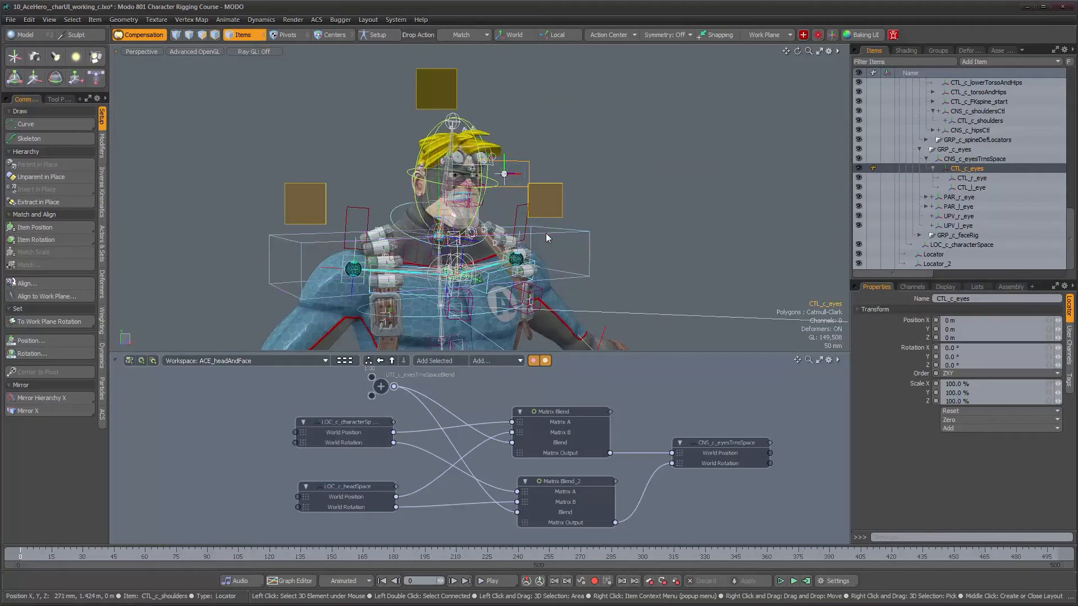
click(521, 245)
scroll(536, 202, up, 2)
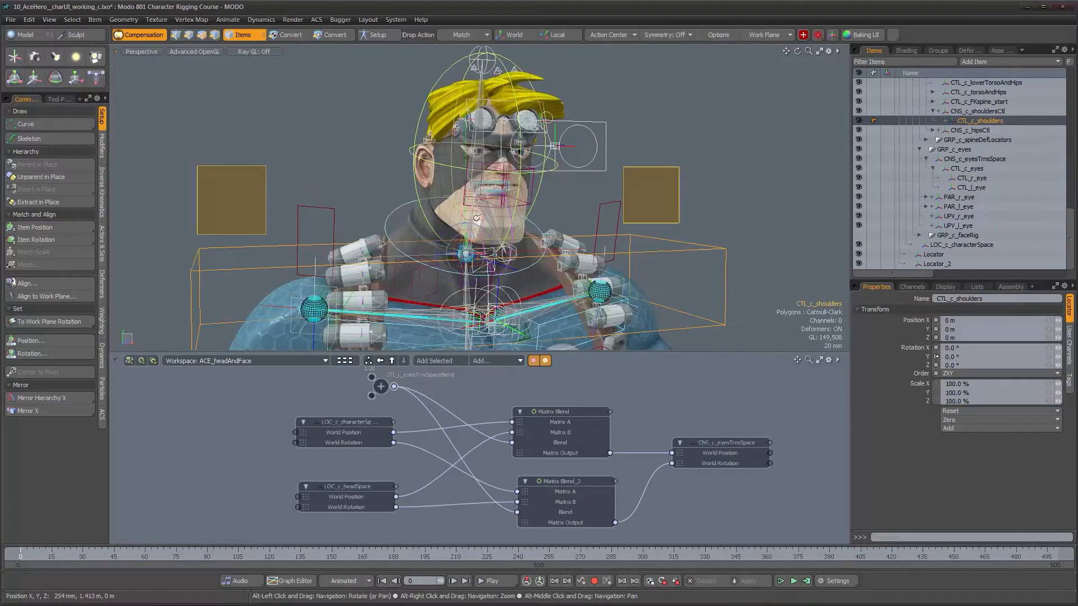
click(538, 196)
key(e)
drag(494, 184, 498, 135)
key(ctrl+z)
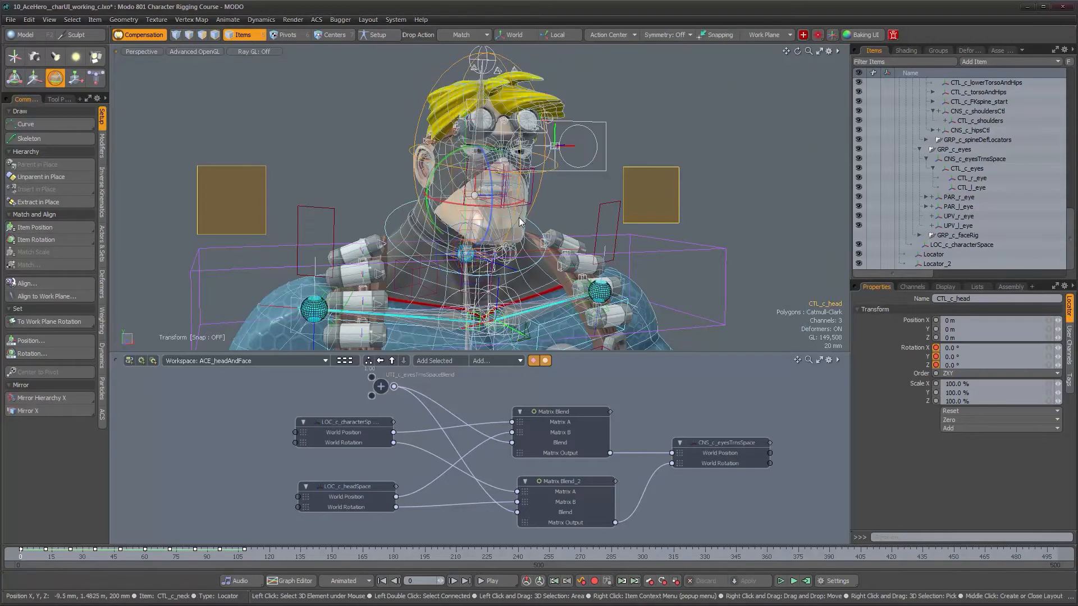
Set Value A of the eyesTrnsSpaceBlend math node to 0
alt+drag(517, 247, 542, 242)
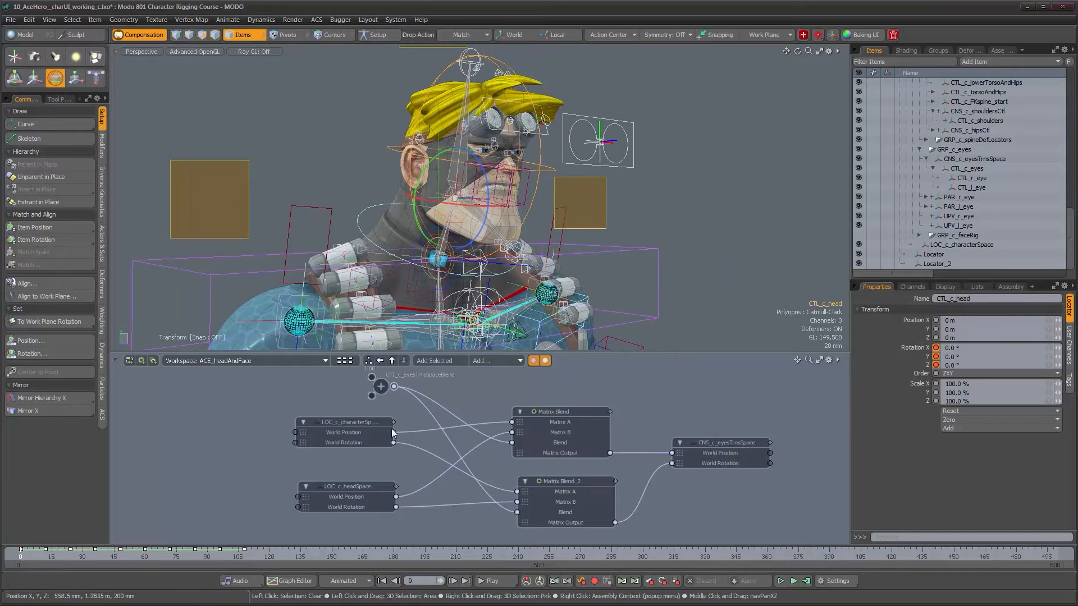
click(381, 387)
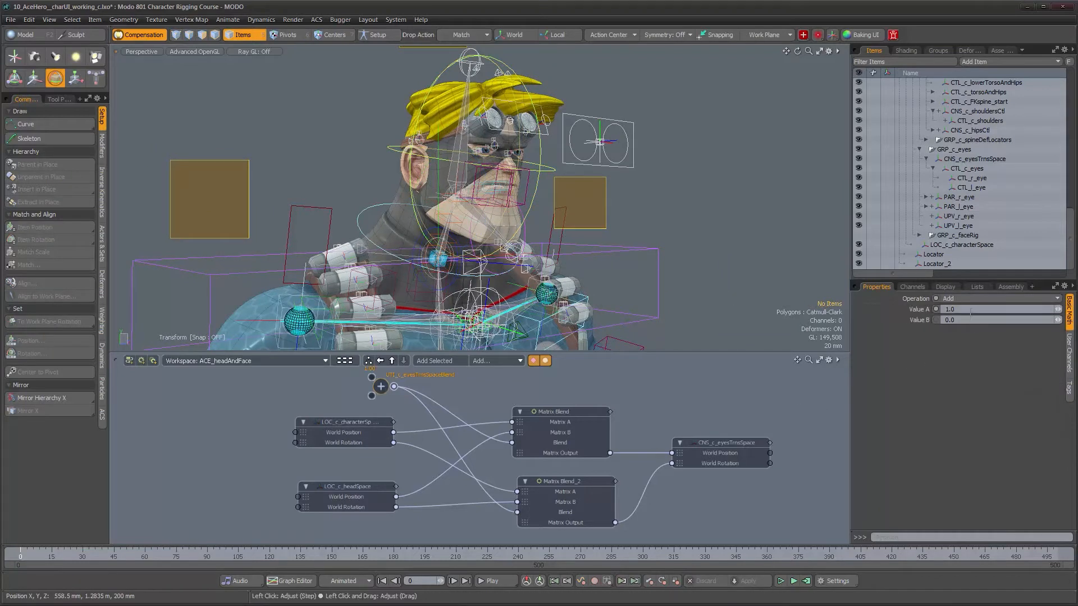
text(0)
key(Return)
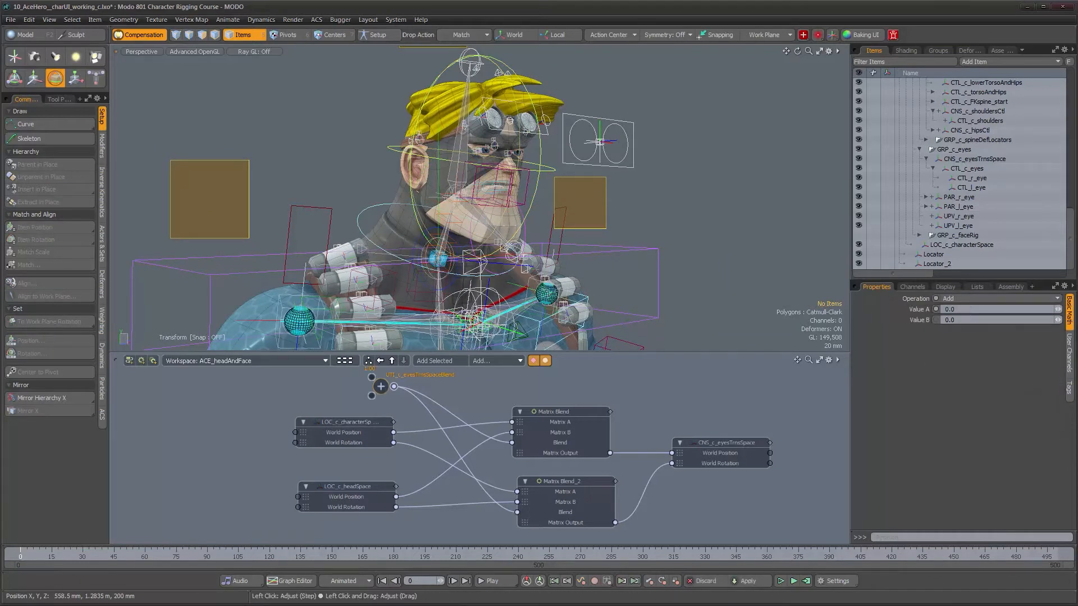
Try rotating CTL_c_head with the space blend at 0 to test the eye control, and undo the rotation
click(537, 193)
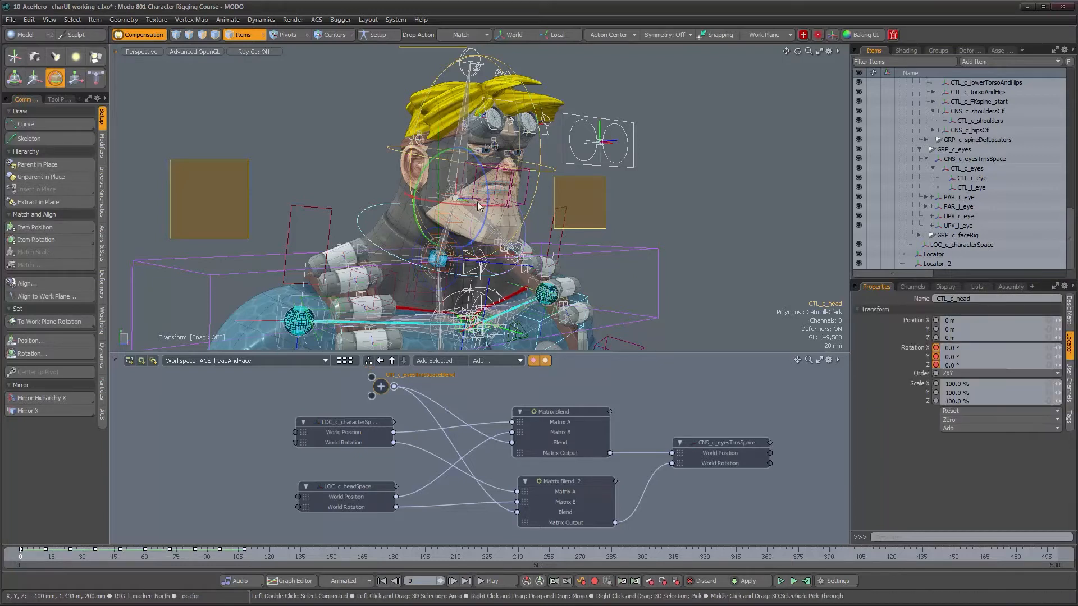
drag(487, 185, 490, 223)
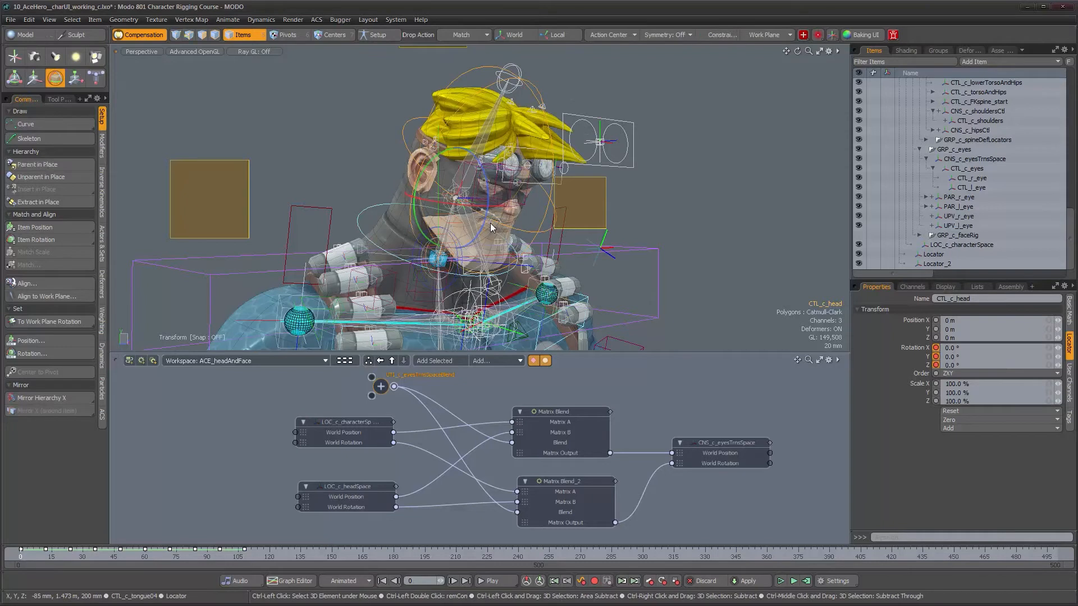
key(ctrl+z)
Drop the rotate tool, select CTL_c_torsoAndHeadControls above the head and display its user channels
alt+right_drag(490, 223, 443, 230)
alt+middle_drag(443, 230, 407, 287)
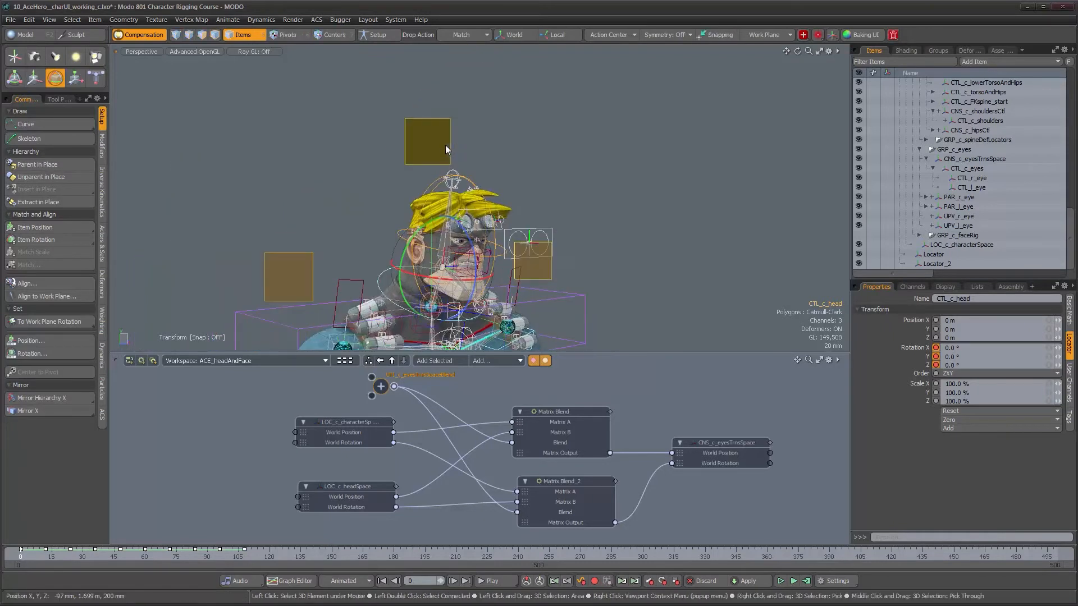
click(445, 145)
key(q)
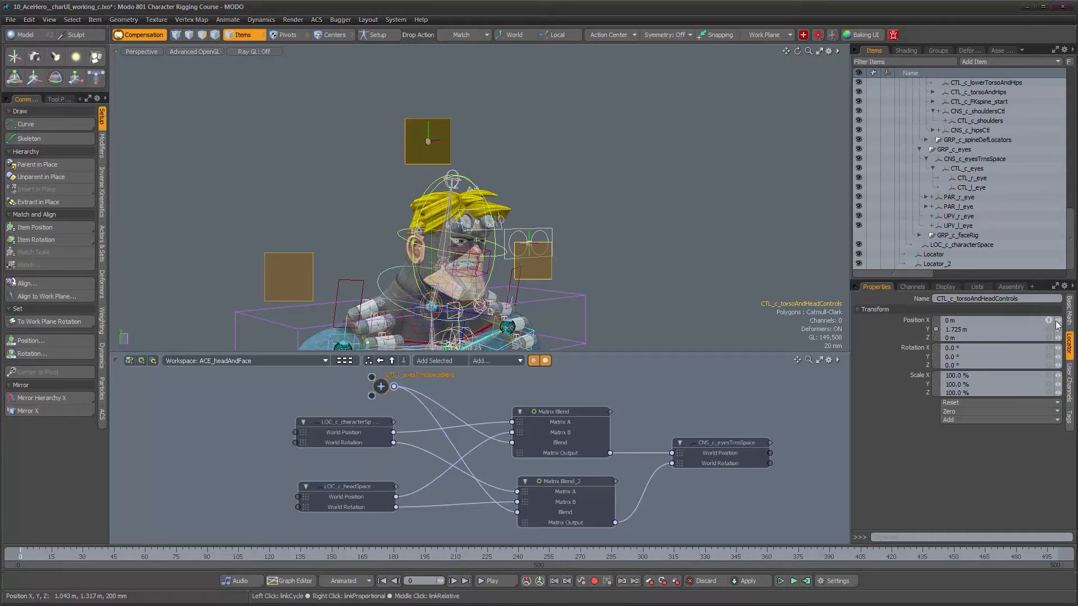
click(913, 287)
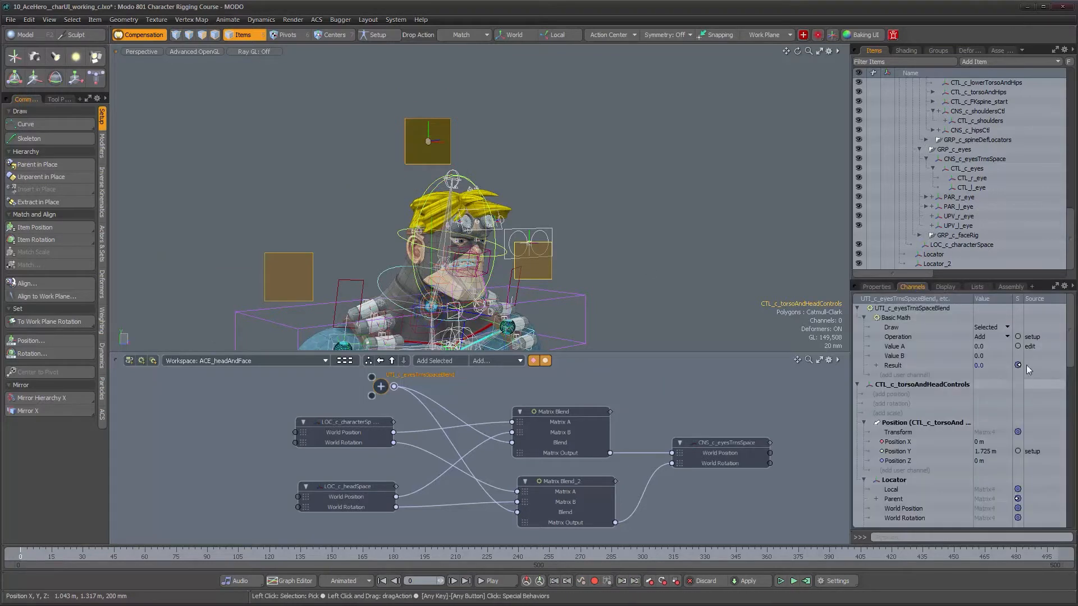
click(877, 287)
click(1065, 379)
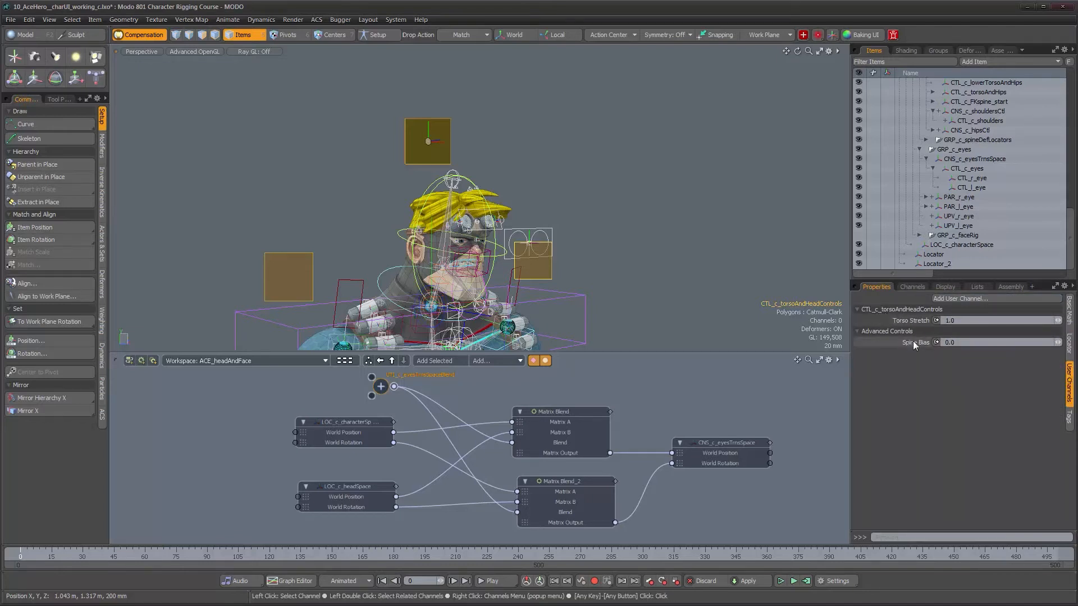
Add a float user channel named "Eyes Transform Space: World...Head" to CTL_c_torsoAndHeadControls, with minimum 0.0 and maximum 1.0
click(967, 299)
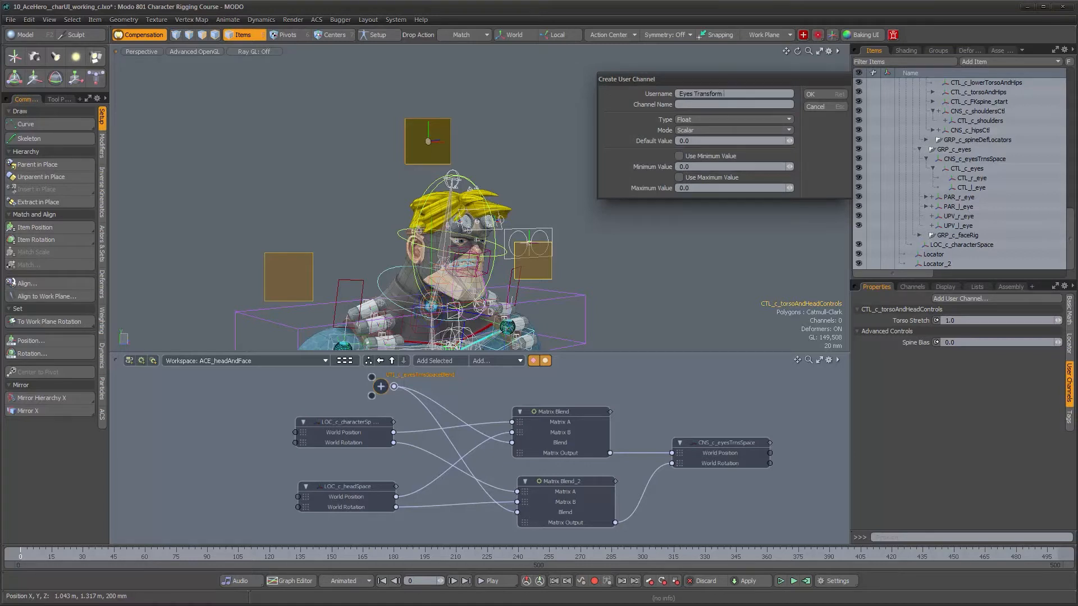
text(e)
key(Tab)
click(763, 94)
key(Tab)
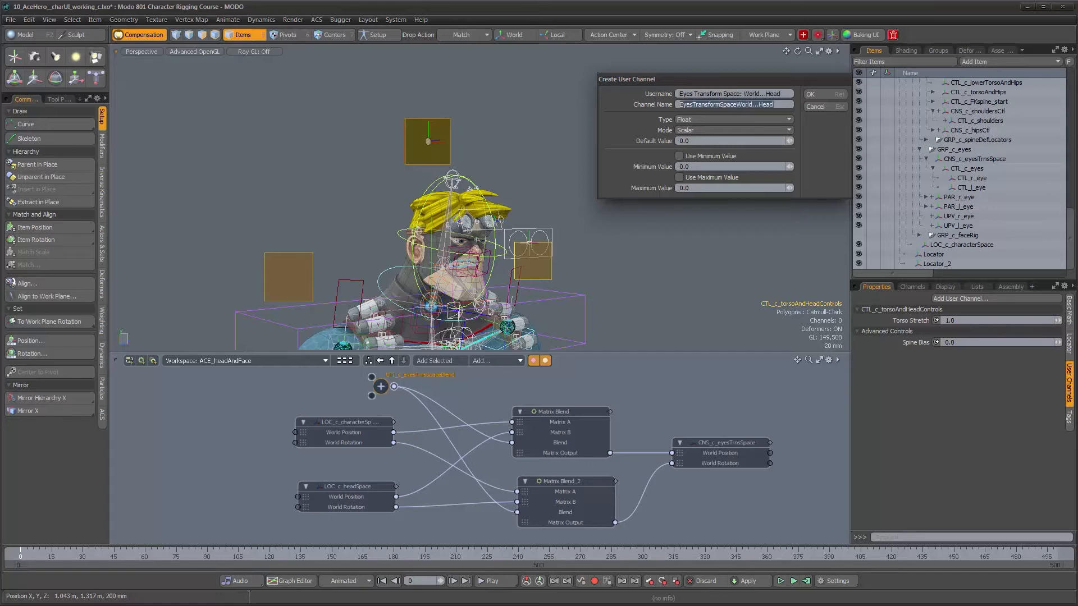
click(679, 156)
click(679, 178)
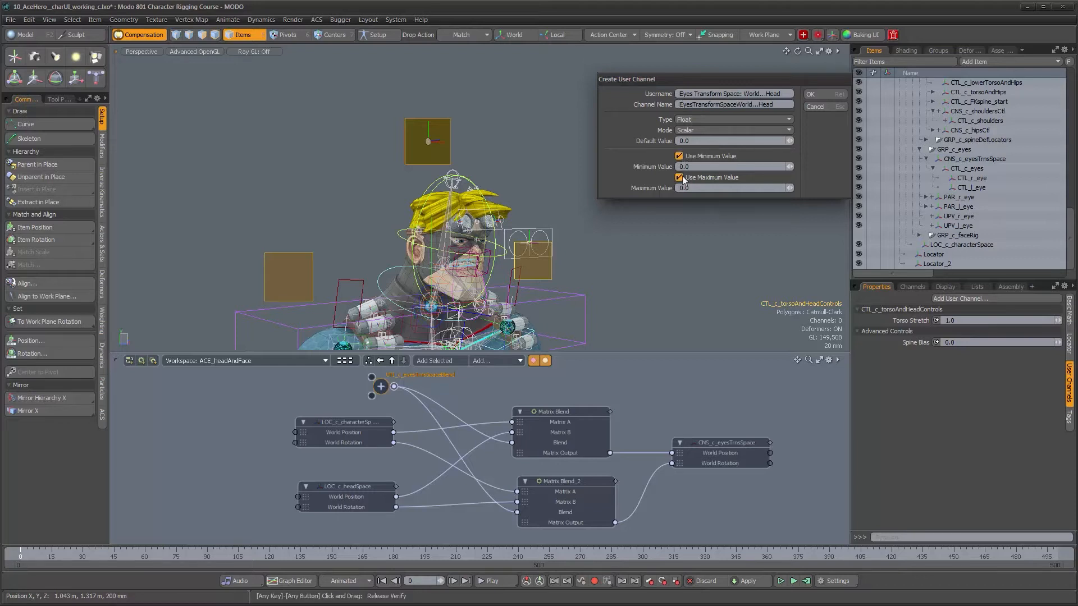
click(696, 189)
key(Return)
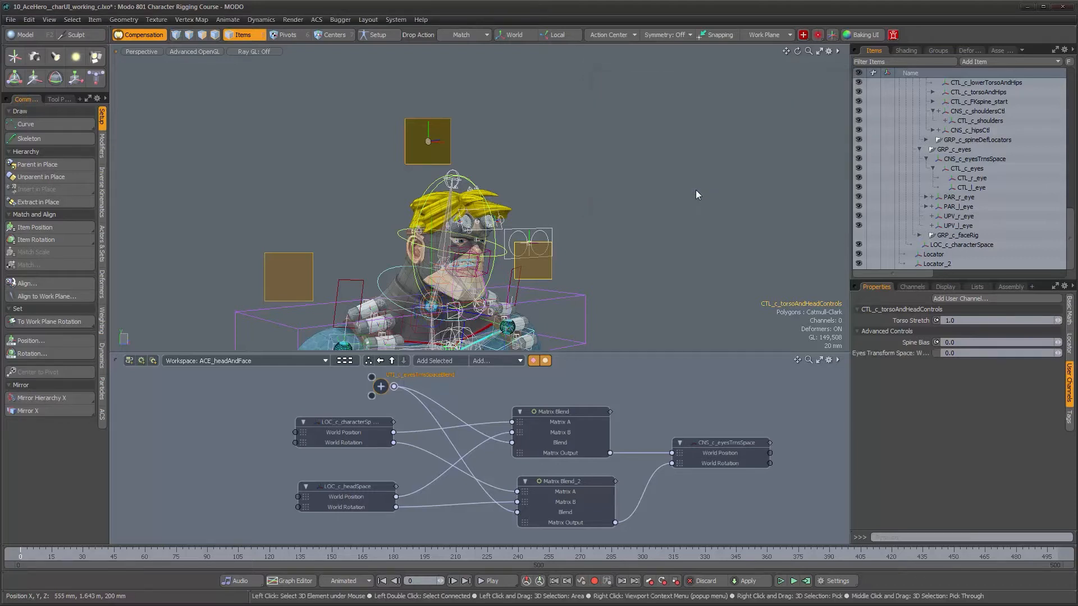
Shorten the username of the eyes transform space user channel to "Eyes Transform : Wrld...Head"
right_click(900, 353)
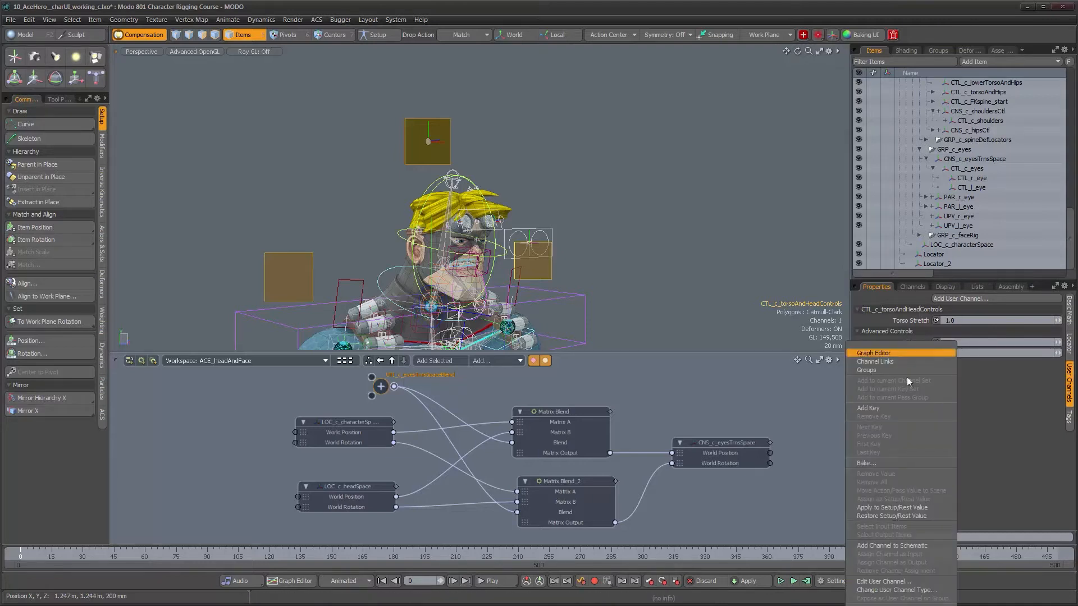
click(898, 582)
click(901, 541)
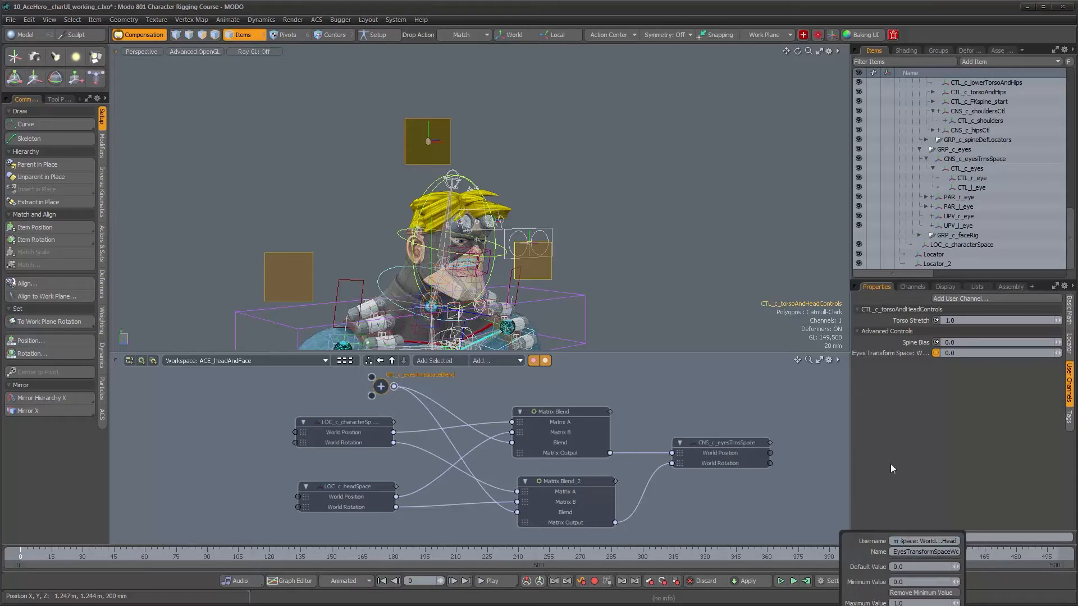
key(BackSpace)
key(BackSpace)
key(BackSpace)
key(BackSpace)
key(BackSpace)
click(924, 551)
key(BackSpace)
key(BackSpace)
key(Return)
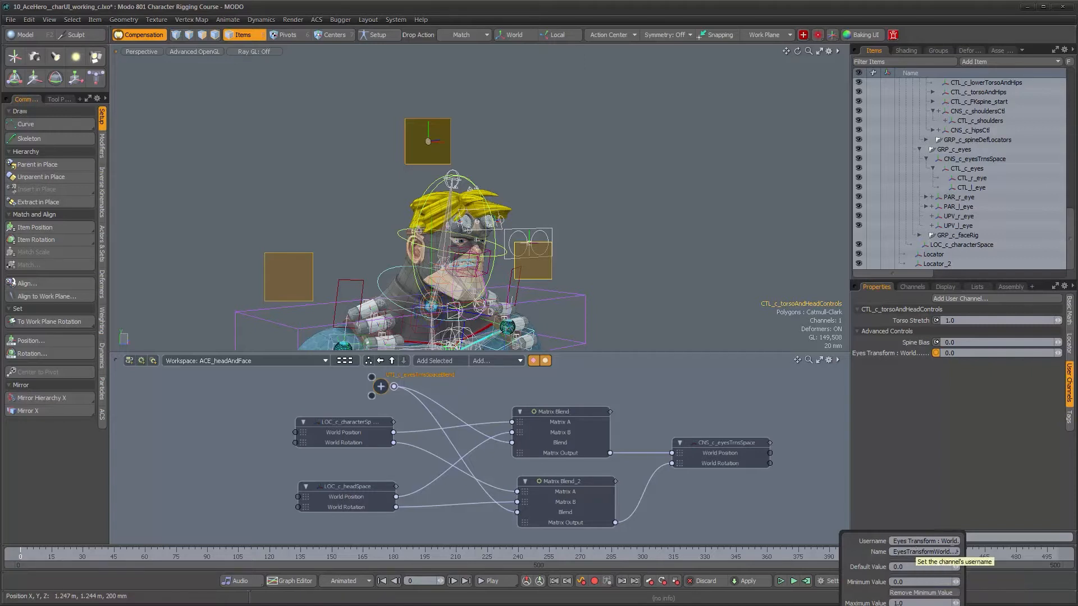
click(953, 541)
click(944, 543)
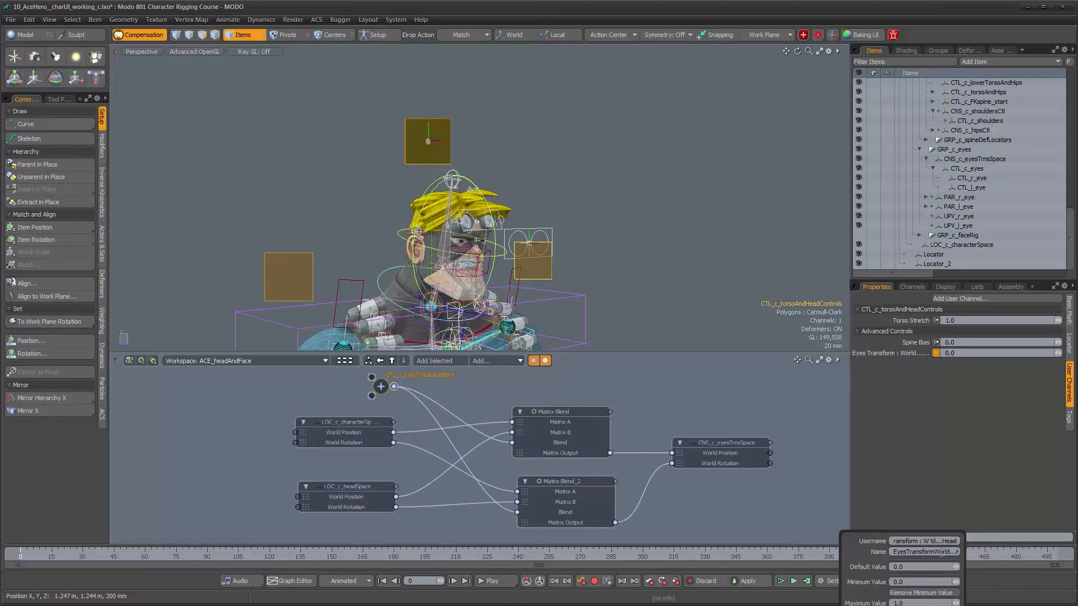
key(BackSpace)
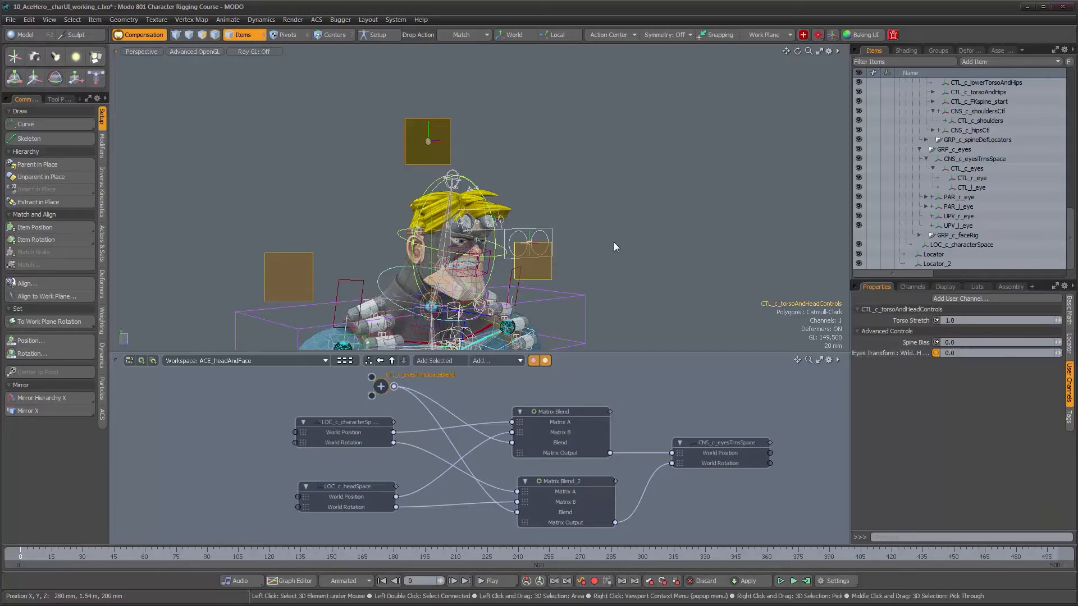
Add CTL_c_torsoAndHeadControls to the ACE_headAndFace schematic workspace, placed beside the character space and head space nodes
alt+drag(608, 244, 543, 239)
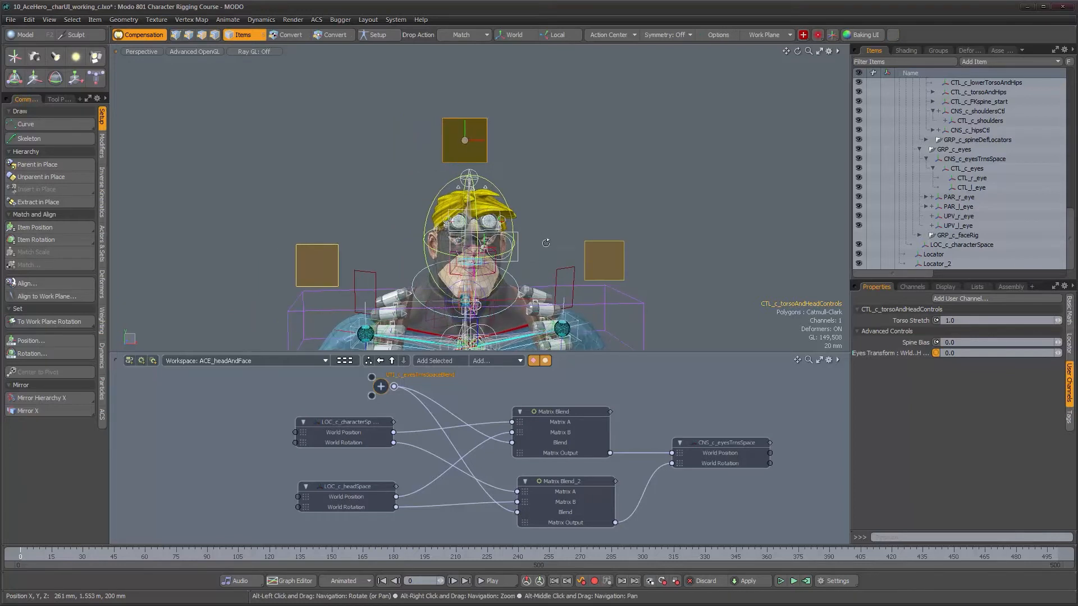
scroll(578, 408, down, 3)
alt+drag(578, 409, 739, 434)
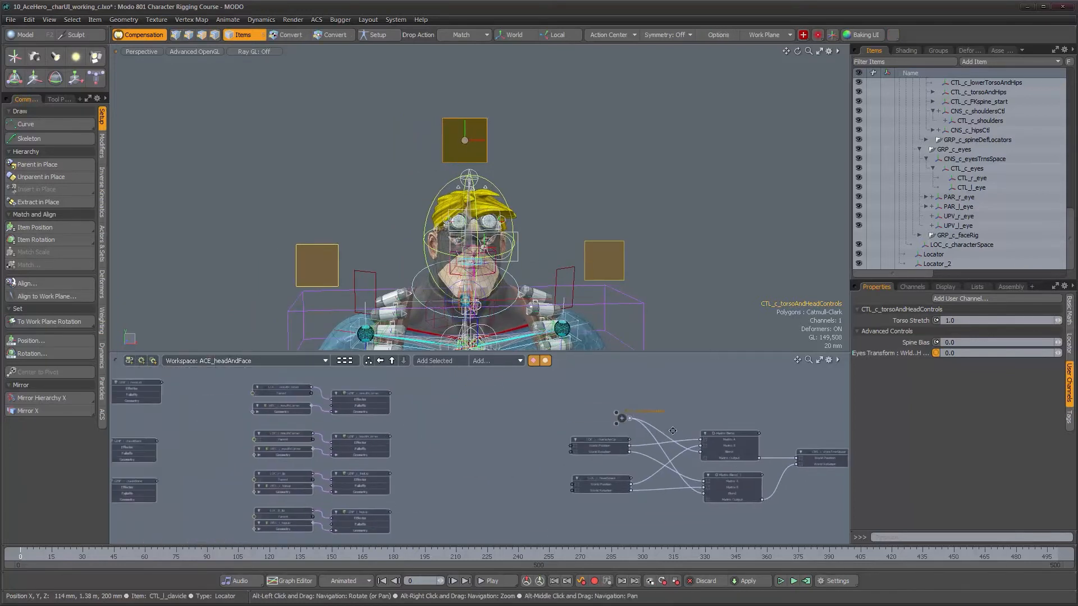
click(445, 361)
drag(519, 451, 520, 423)
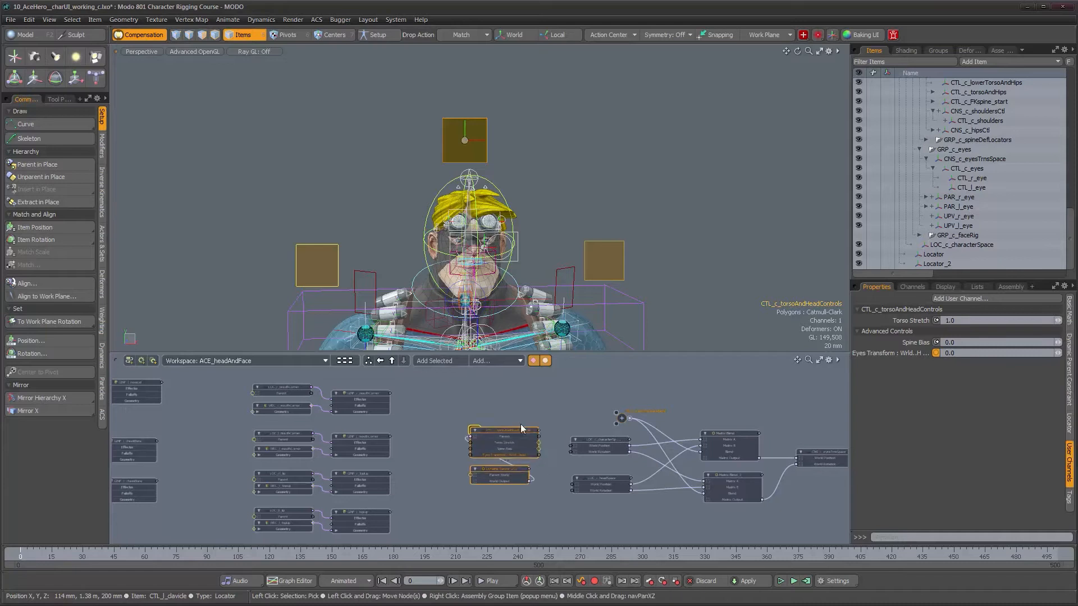
Remove the Dynamic Parent node that came in with CTL_c_torsoAndHeadControls from the schematic
scroll(555, 399, up, 2)
click(526, 426)
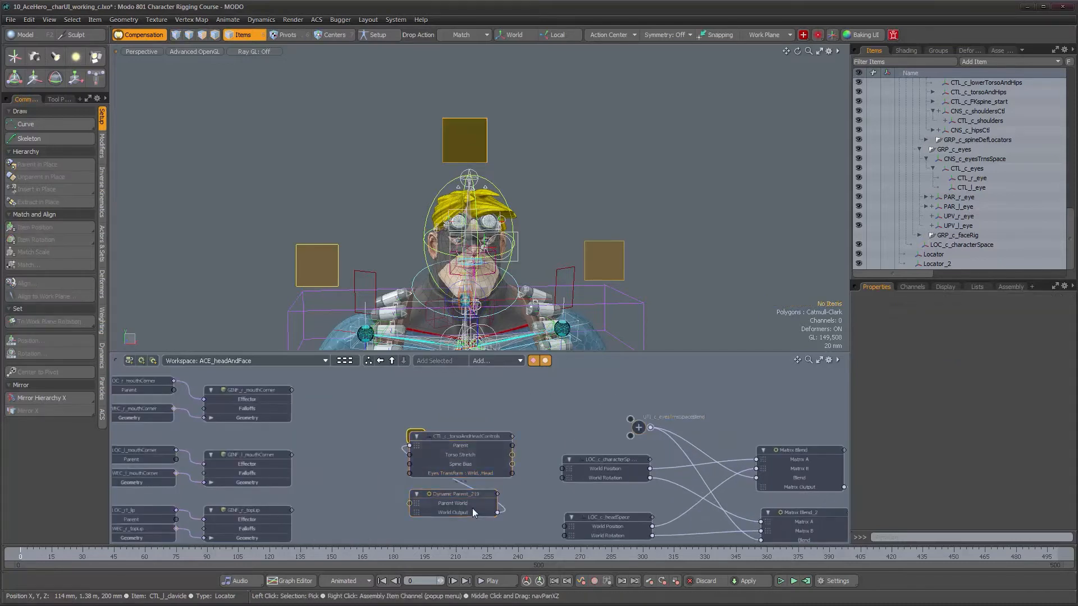
click(472, 502)
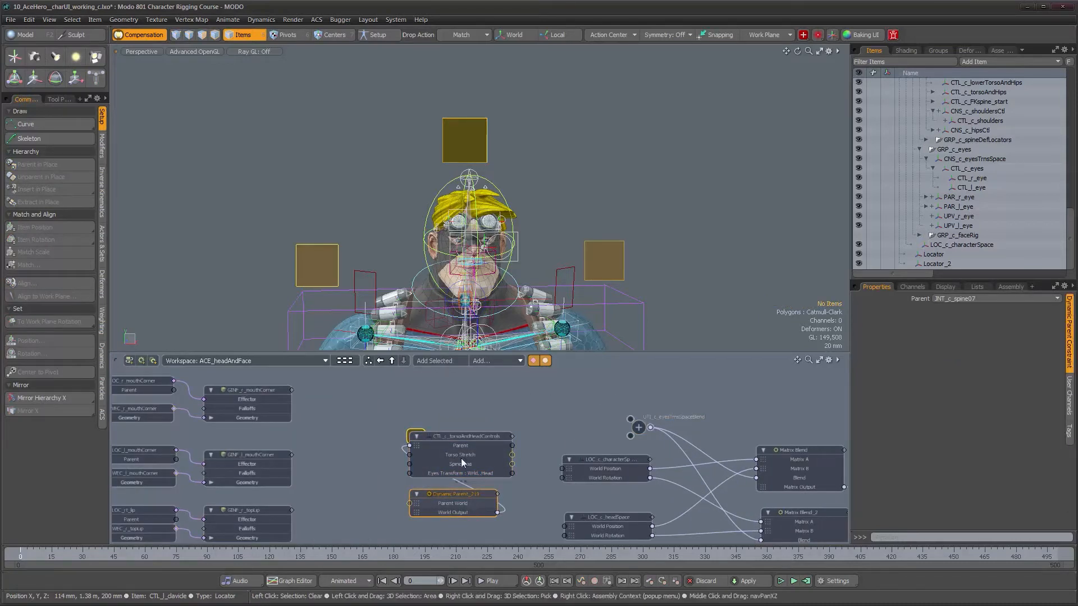
key(Delete)
Link the Eyes Transform : Wrld...Head channel of CTL_c_torsoAndHeadControls to the first input of the eyesTrnsSpaceBlend math node
click(460, 442)
scroll(471, 460, up, 3)
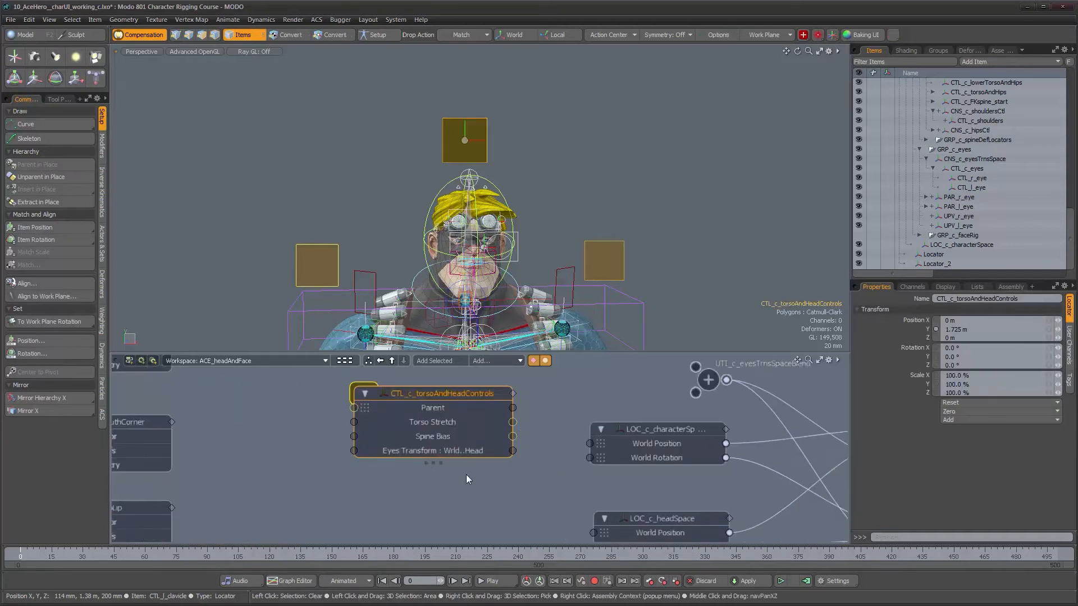
scroll(452, 465, down, 3)
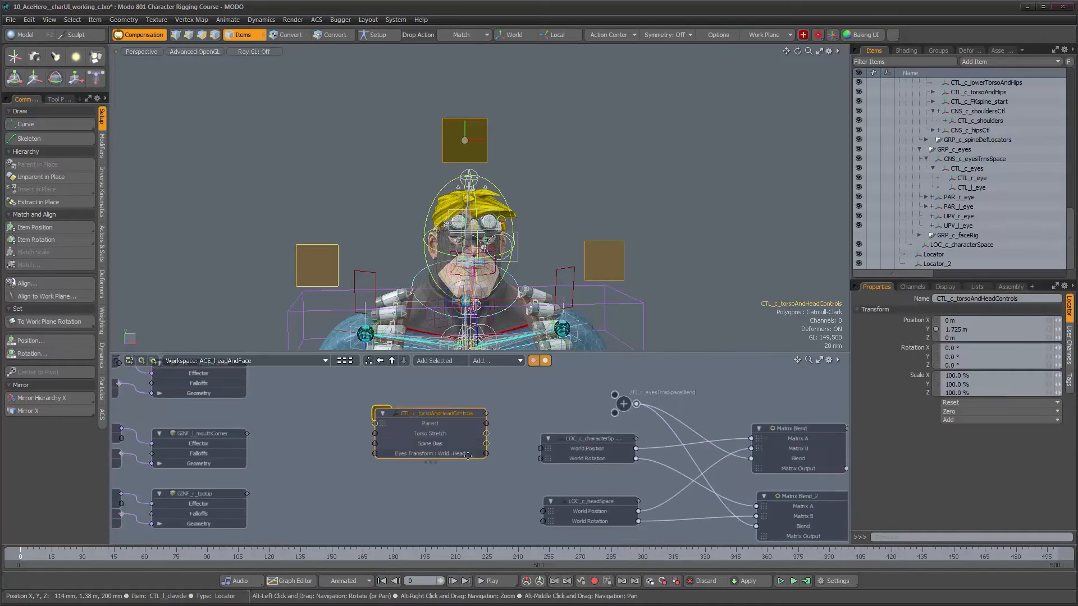
scroll(402, 393, down, 2)
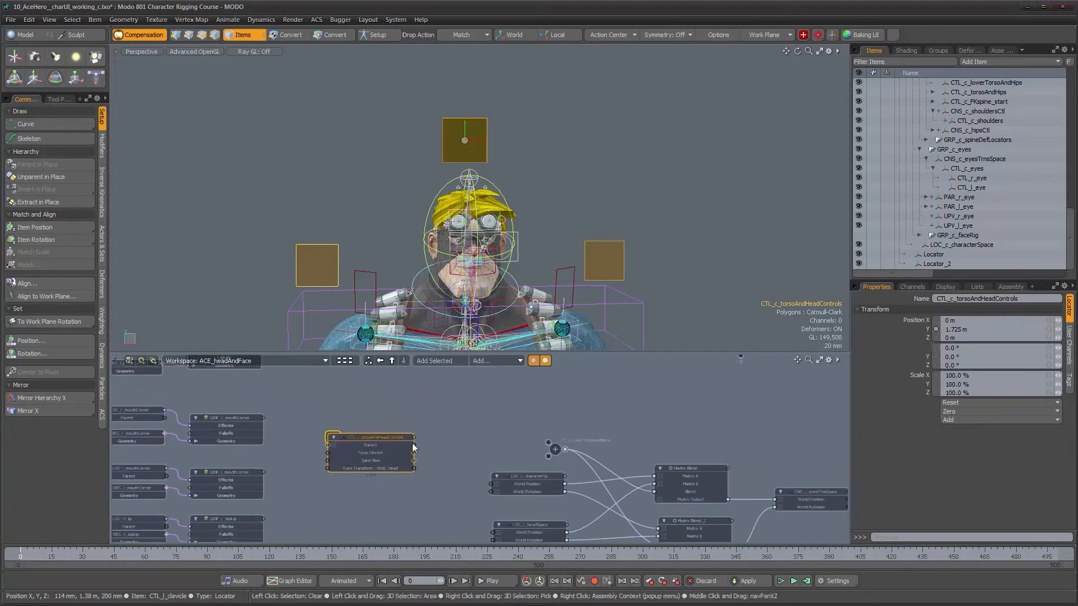
drag(401, 436, 548, 443)
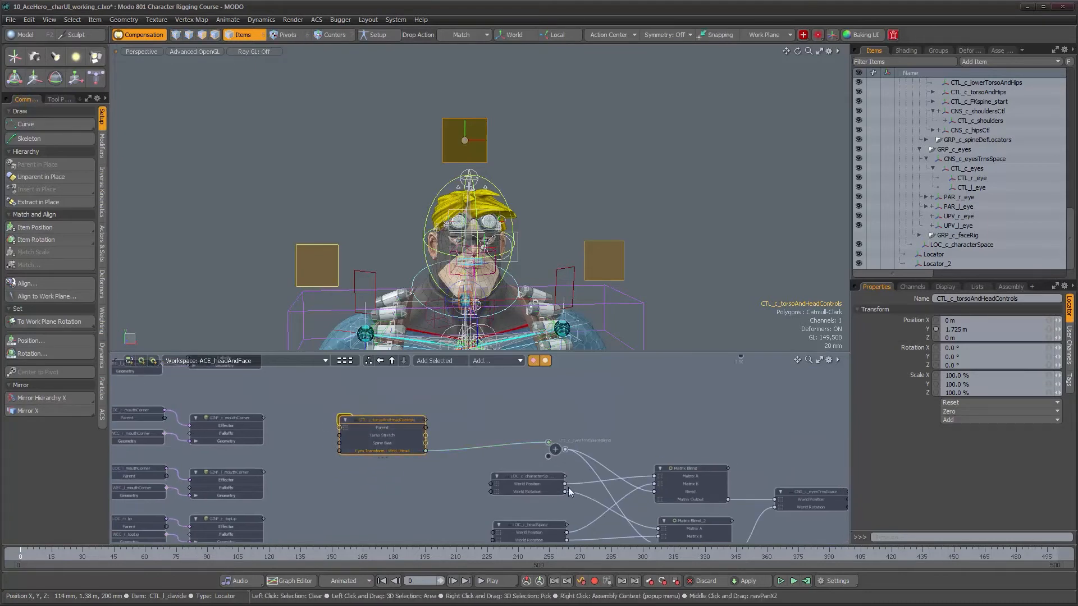
Move the timeline to frame 12 and examine the eye control from the side with the head tilted
alt+drag(567, 265, 528, 260)
alt+middle_drag(528, 260, 539, 236)
alt+right_drag(514, 241, 541, 241)
alt+drag(541, 242, 528, 244)
alt+right_drag(513, 248, 494, 248)
alt+middle_drag(540, 225, 555, 261)
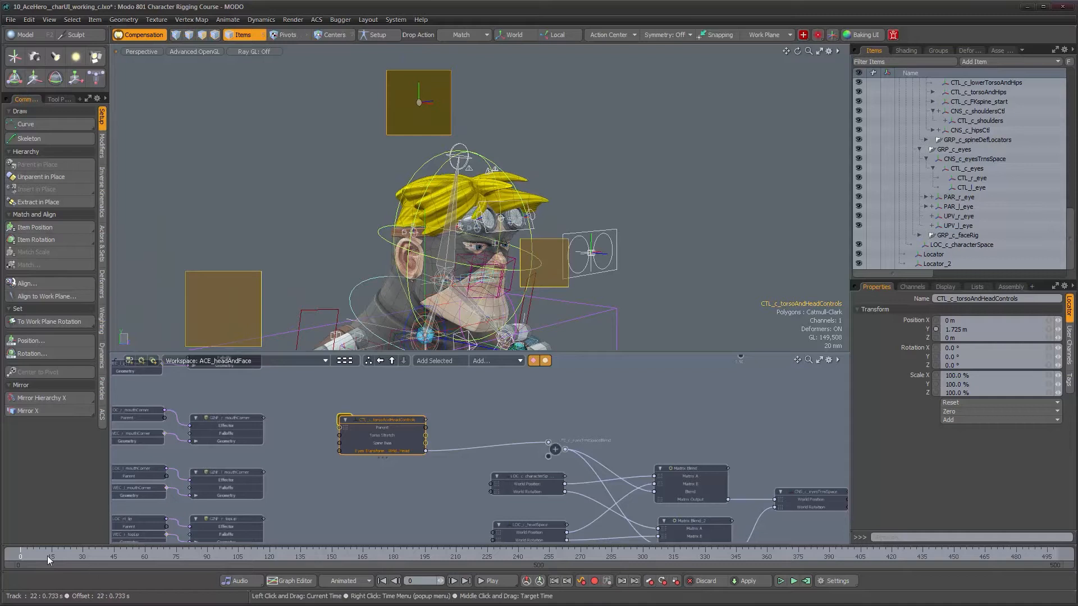
mouse_move(45, 556)
mouse_down()
mouse_move(84, 556)
mouse_move(45, 557)
mouse_up()
alt+drag(531, 225, 548, 223)
alt+right_drag(547, 224, 571, 209)
alt+drag(571, 209, 594, 242)
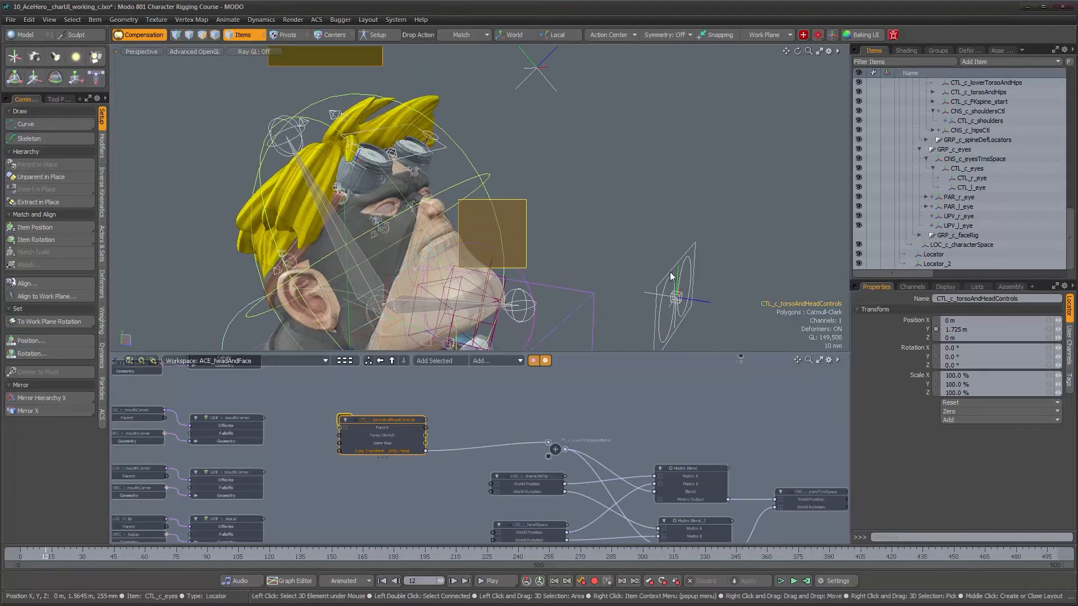
alt+drag(668, 274, 632, 255)
alt+right_drag(632, 255, 413, 99)
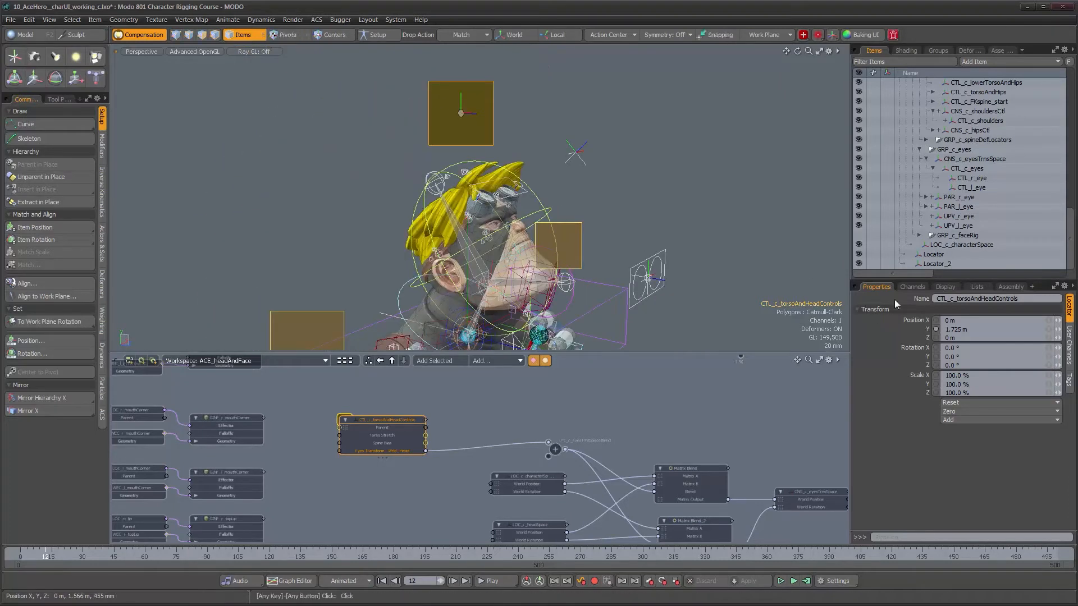
Set the Eyes Transform : Wrld...Head user channel of CTL_c_torsoAndHeadControls to 1.0
click(1069, 343)
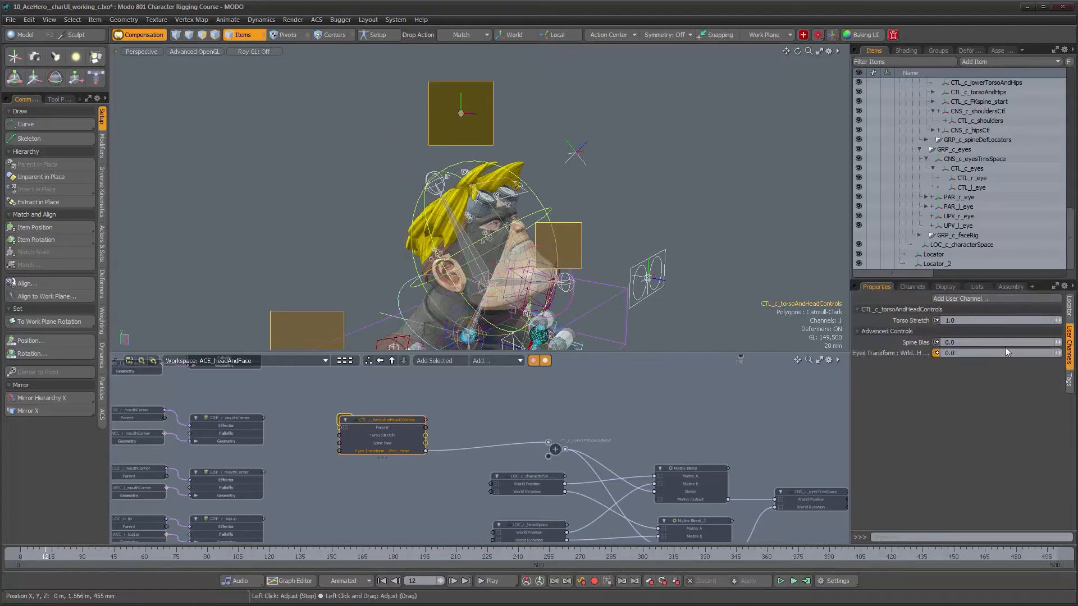
drag(1057, 352, 1077, 353)
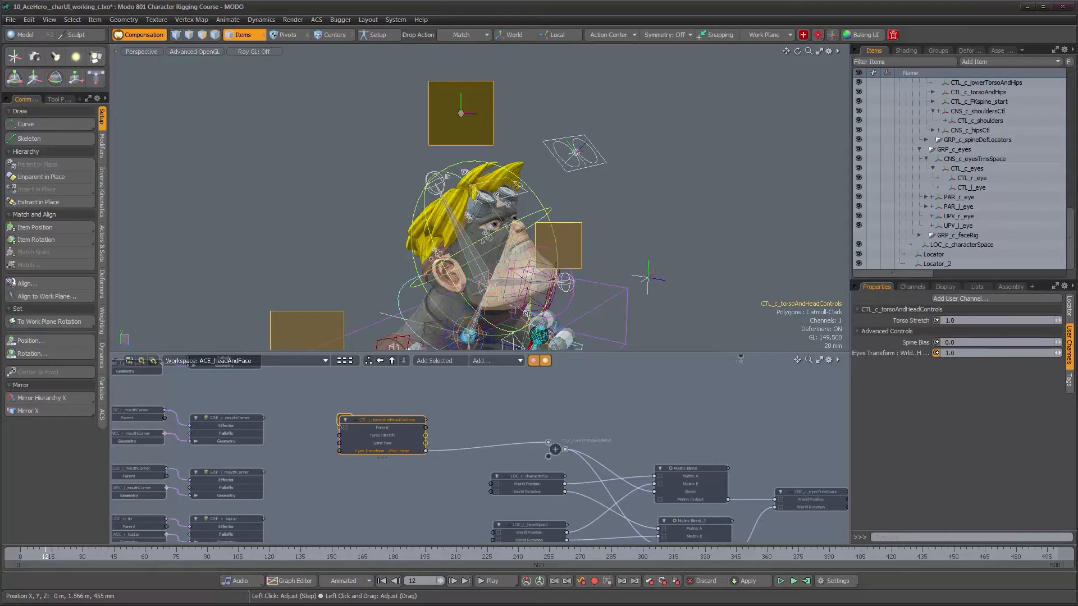
drag(1077, 352, 1077, 352)
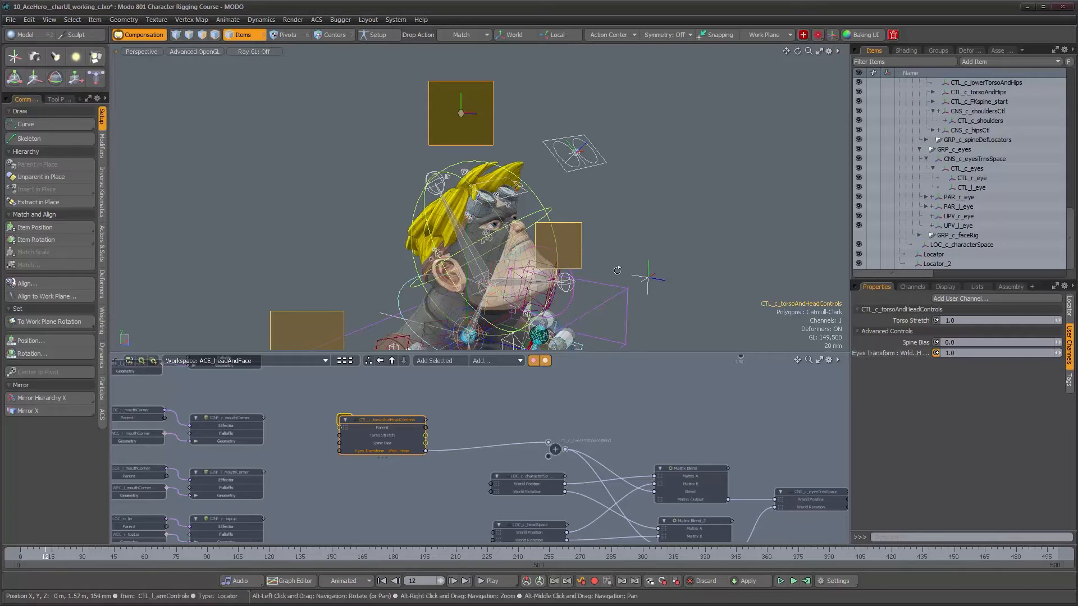
Rename the LOC_c_characterSpace locator as CTL_c_eyesCharacterSpace
alt+drag(544, 174, 561, 169)
click(644, 283)
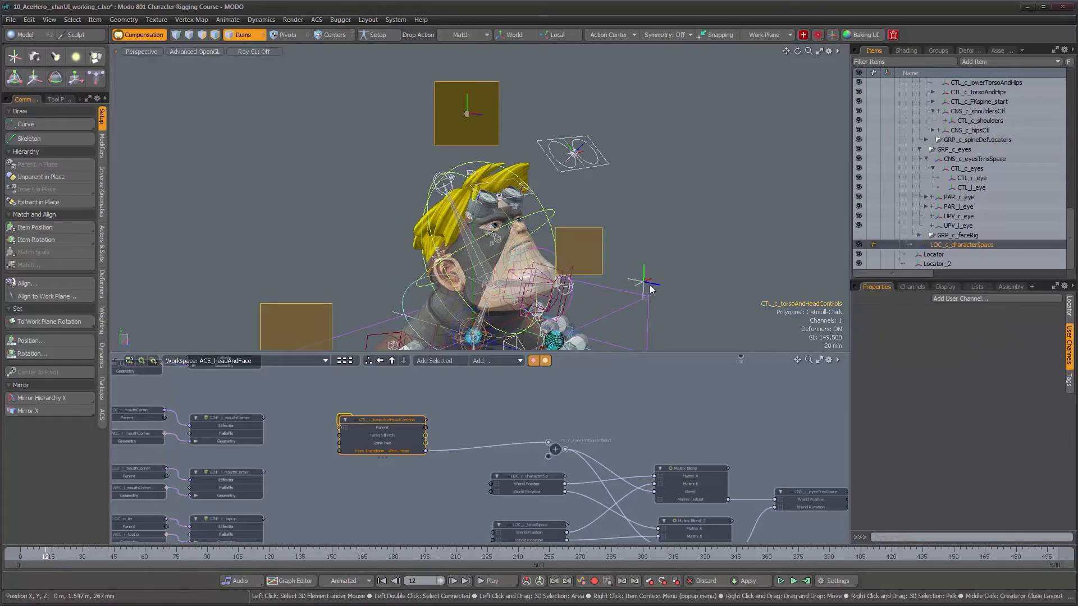
alt+drag(644, 283, 640, 216)
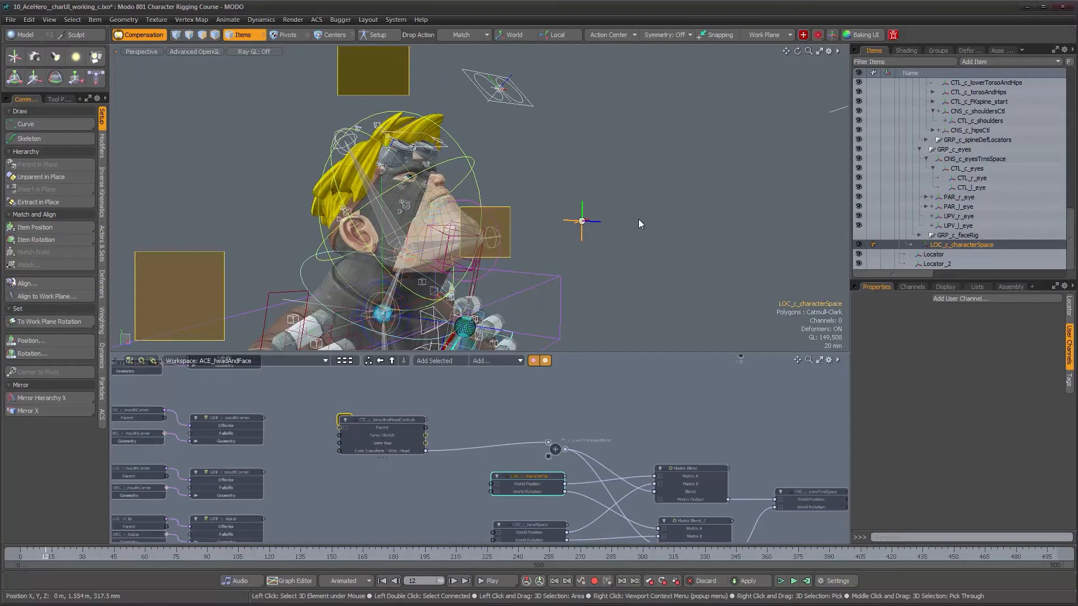
alt+drag(630, 461, 631, 412)
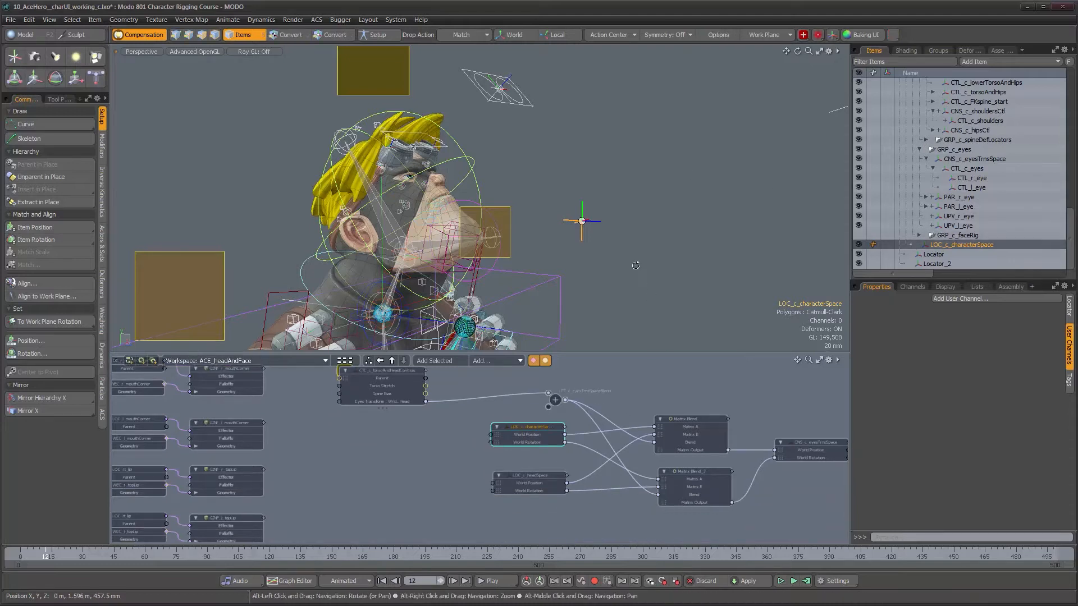
alt+right_drag(635, 265, 674, 273)
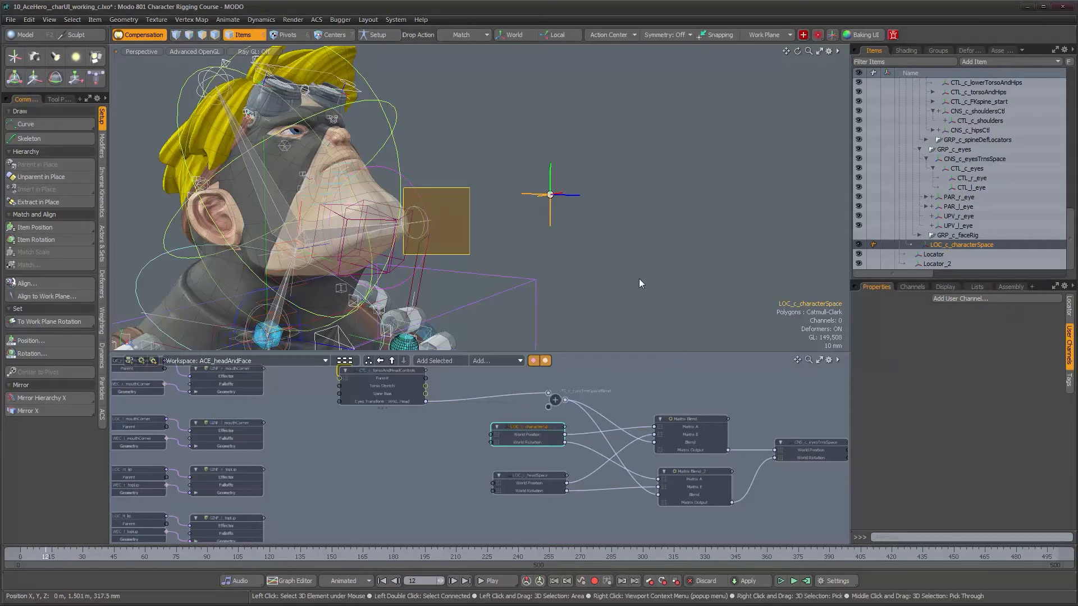
double_click(954, 245)
key(BackSpace)
key(BackSpace)
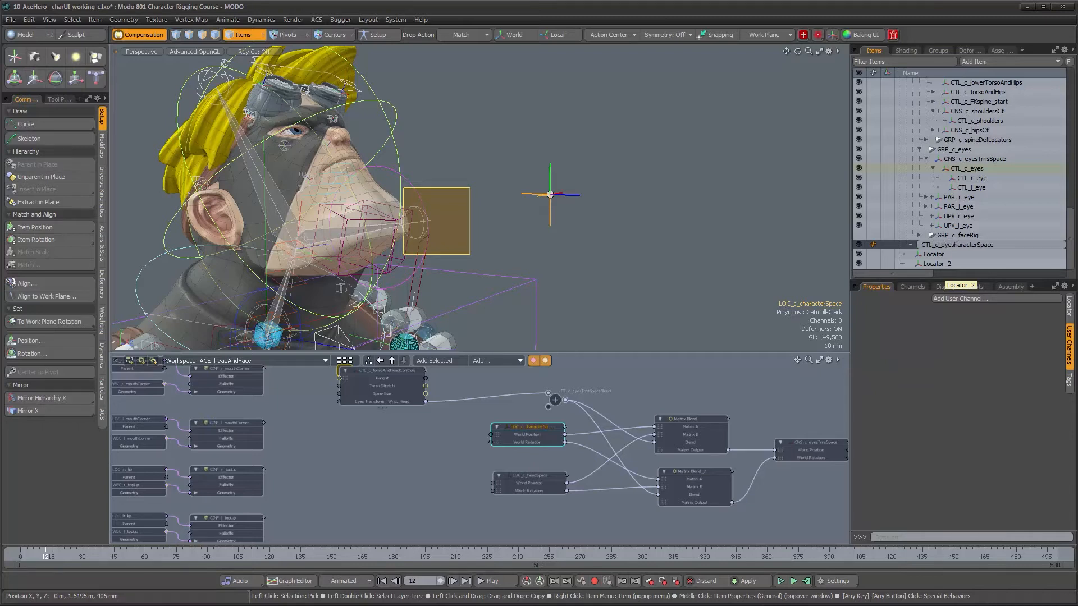
key(Return)
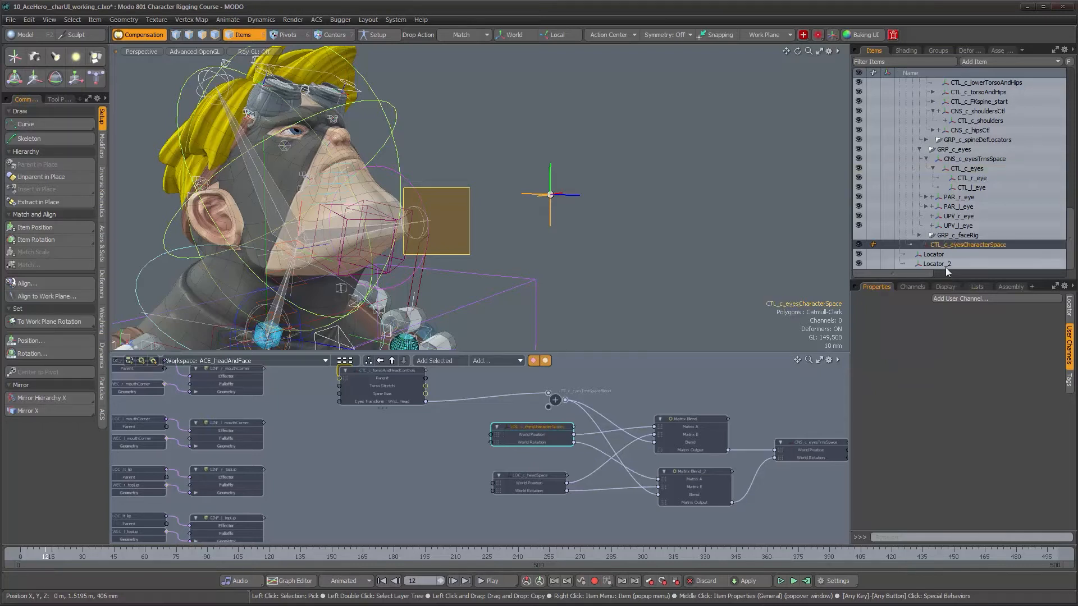
Give CTL_c_eyesCharacterSpace a custom Plane display shape sized 18.5 mm in X and Y
key(alt)
alt+right_drag(686, 257, 654, 255)
alt+drag(654, 255, 663, 257)
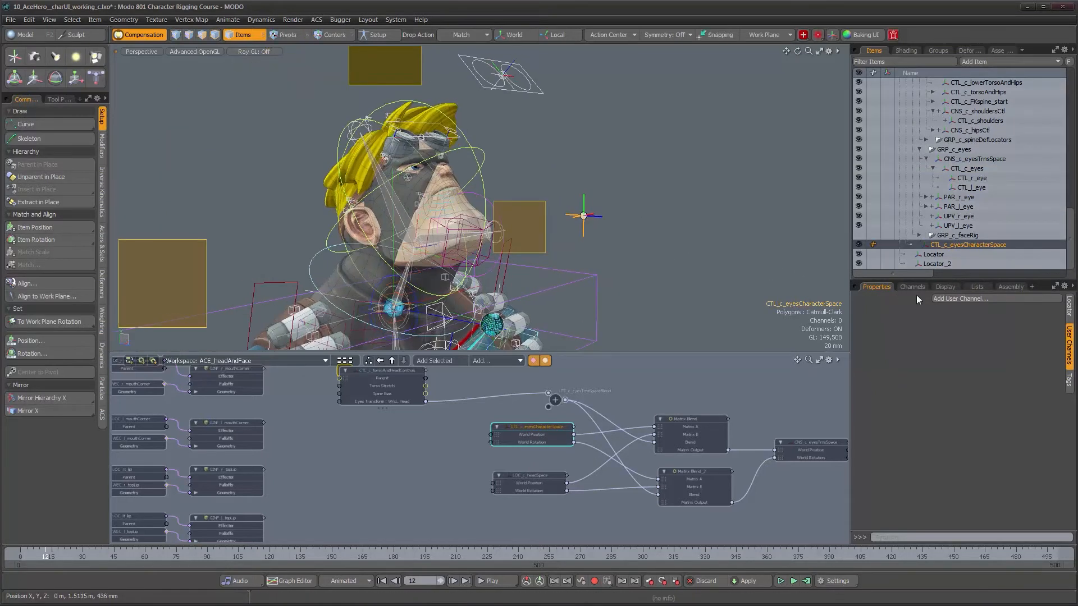
click(947, 288)
click(975, 309)
click(975, 319)
click(965, 344)
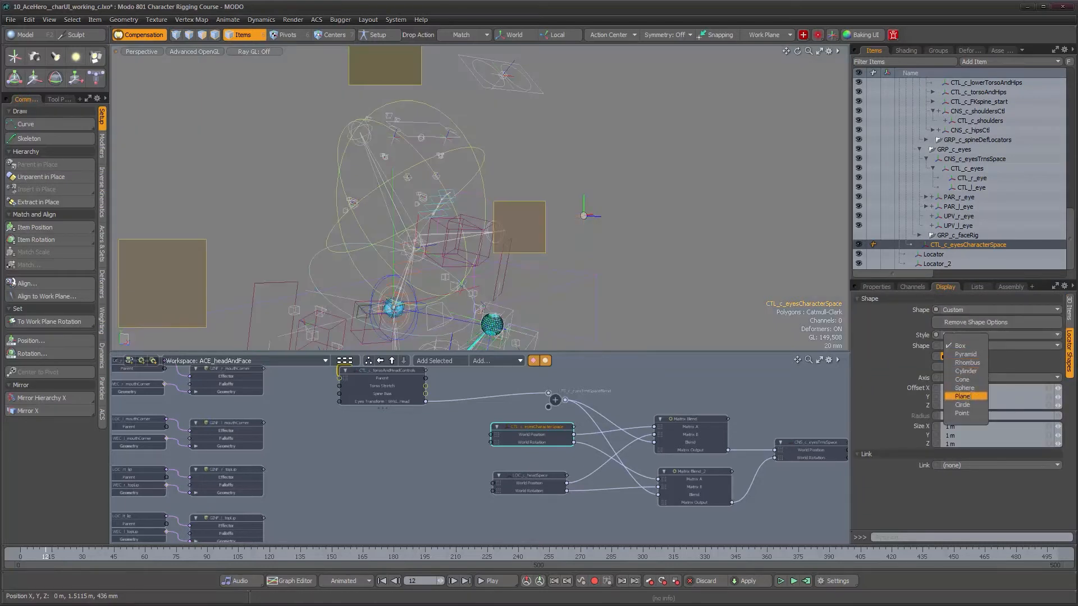
click(962, 396)
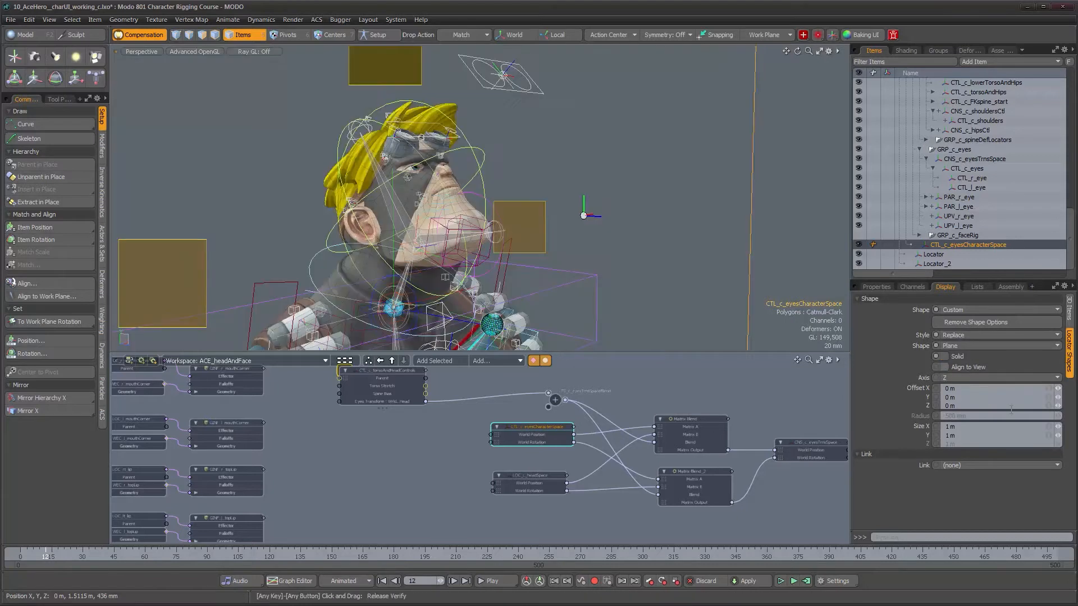
mouse_move(1057, 426)
right_down()
mouse_move(997, 426)
mouse_move(1056, 428)
right_up()
Return the timeline to frame 0 and change the display shape of CTL_c_eyesCharacterSpace to Rhombus
drag(45, 556, 20, 556)
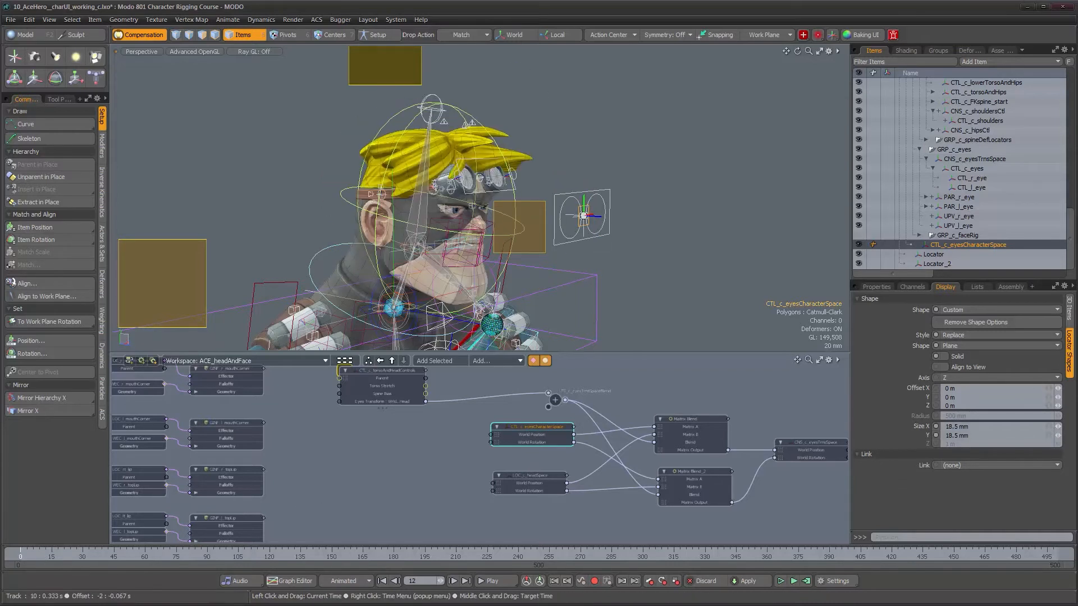
alt+drag(663, 219, 588, 214)
scroll(588, 214, up, 2)
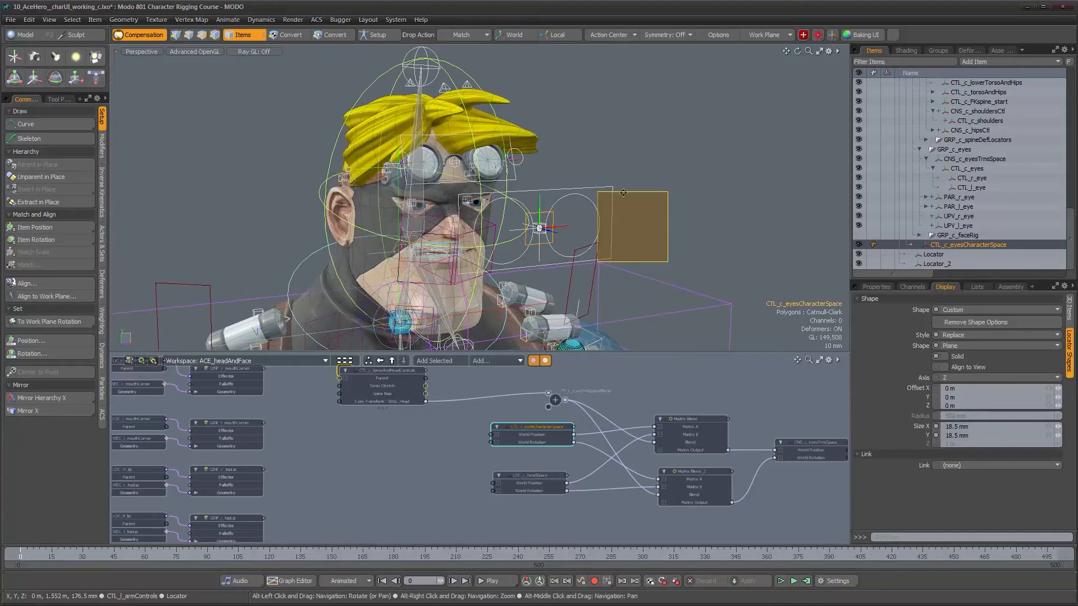
scroll(623, 192, up, 1)
click(985, 344)
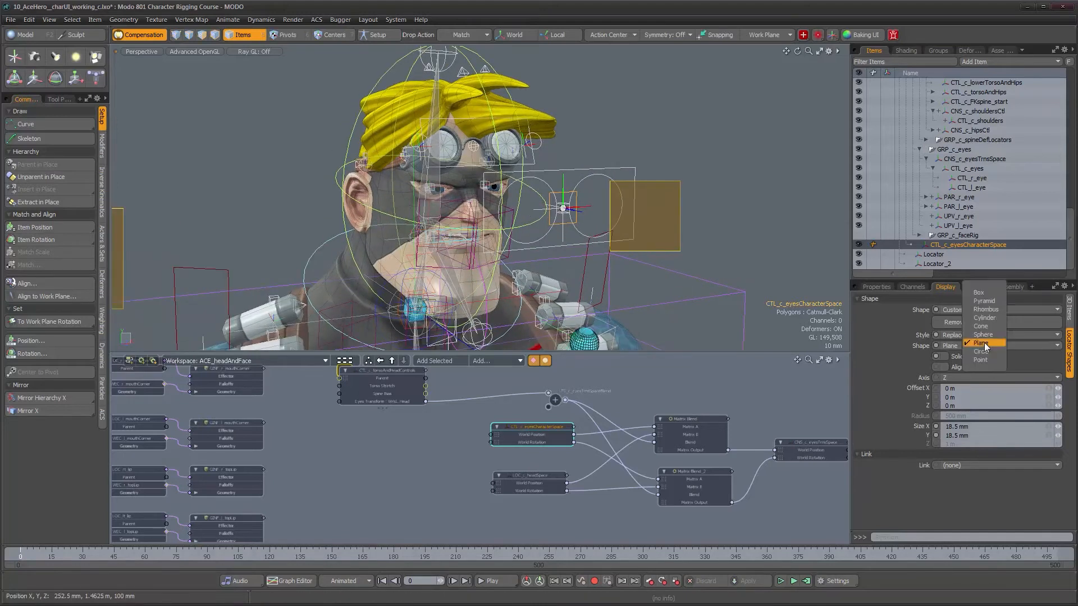
click(986, 309)
Resize the rhombus shape of CTL_c_eyesCharacterSpace uniformly to 18.1 mm in X, Y and Z
alt+drag(746, 264, 773, 263)
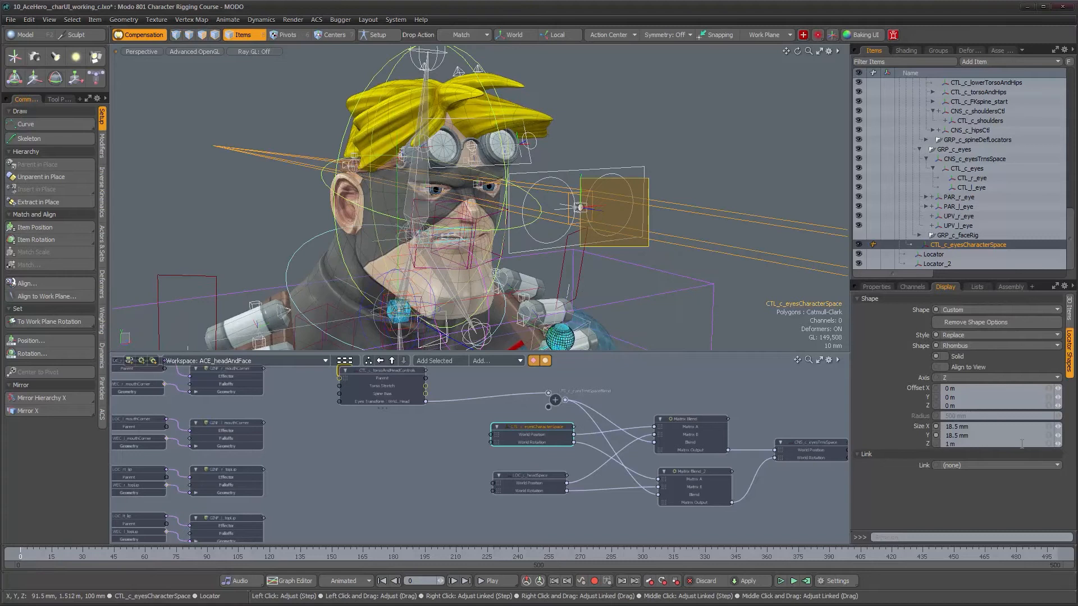
right_click(1055, 437)
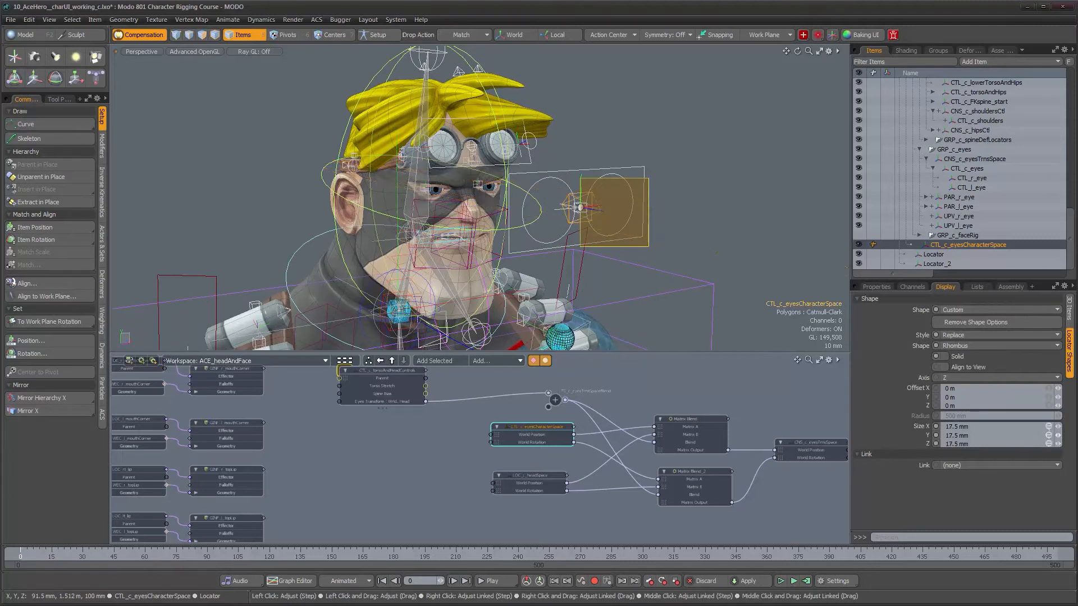
alt+drag(728, 281, 661, 216)
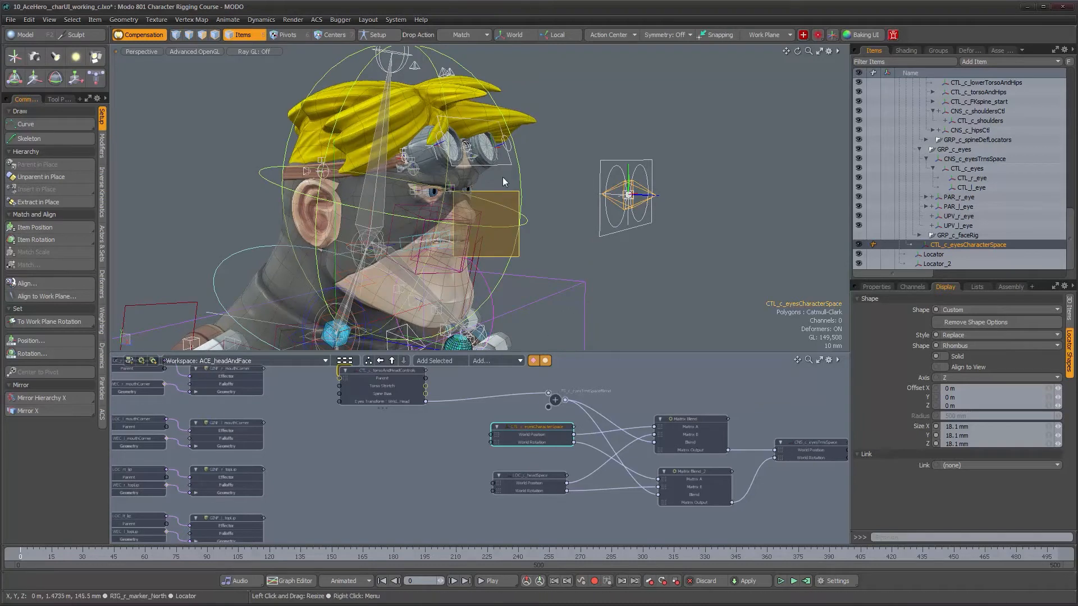
Select CTL_c_torsoAndHeadControls and reorder its user channels so the Eyes Transform channel sits directly below Torso Stretch
ctrl+alt+drag(525, 238, 468, 238)
alt+shift+drag(636, 263, 606, 257)
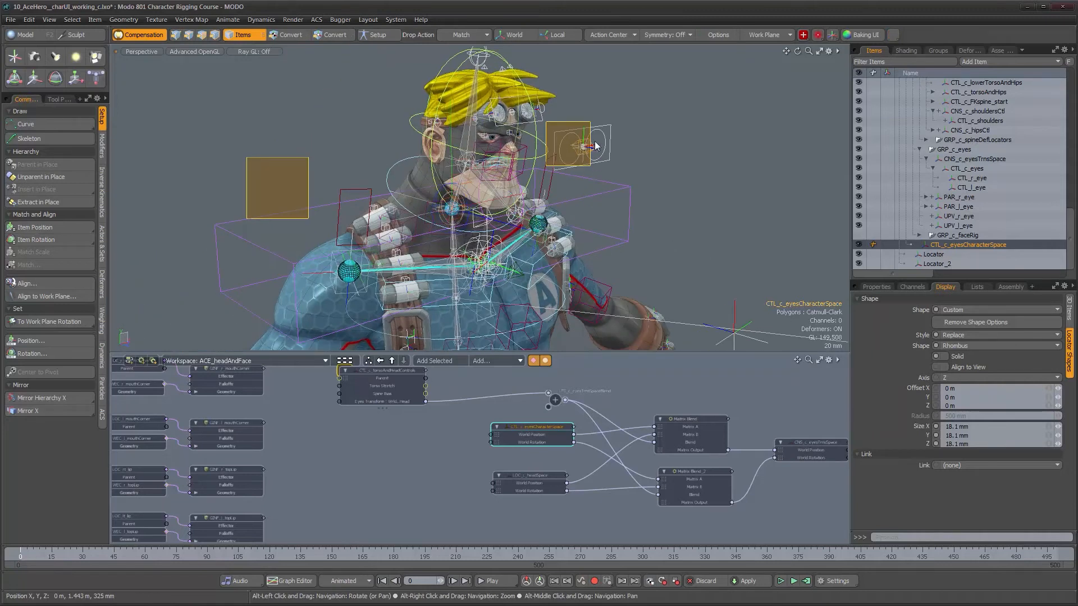
alt+drag(596, 147, 592, 150)
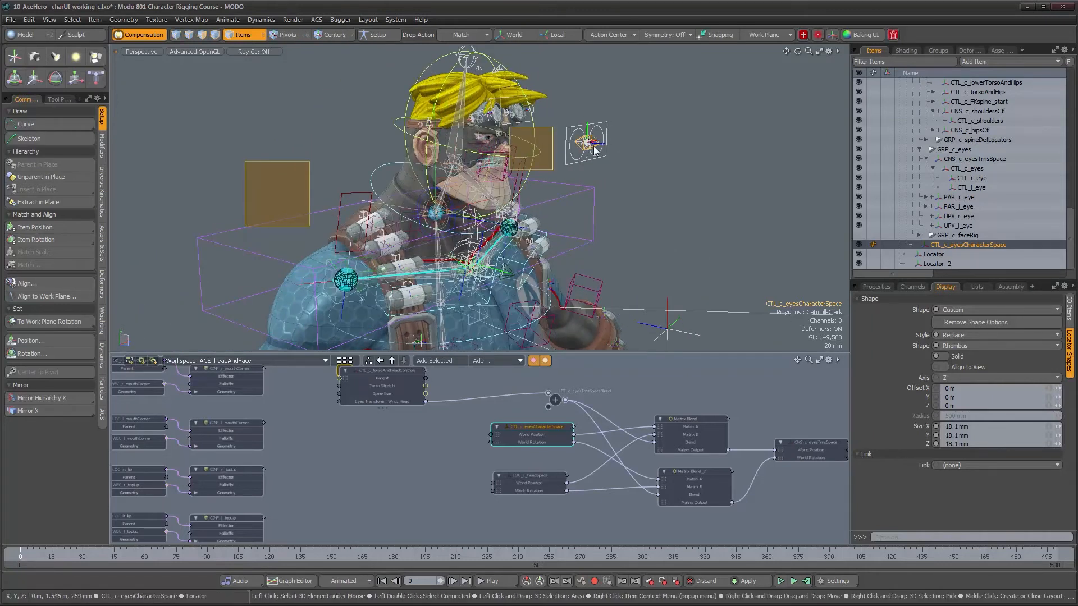
alt+drag(508, 245, 483, 275)
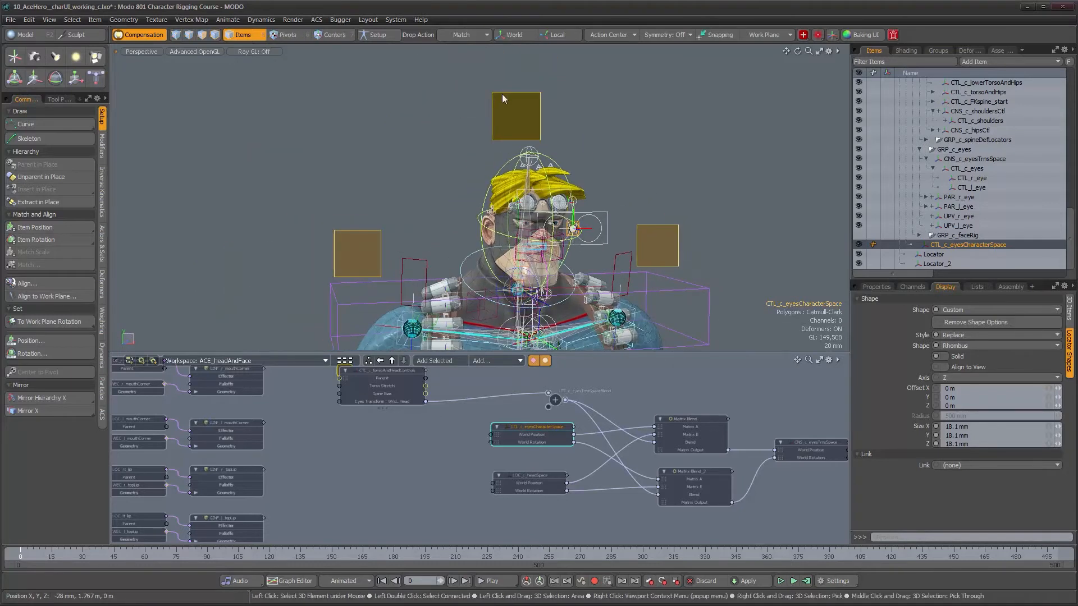
click(501, 93)
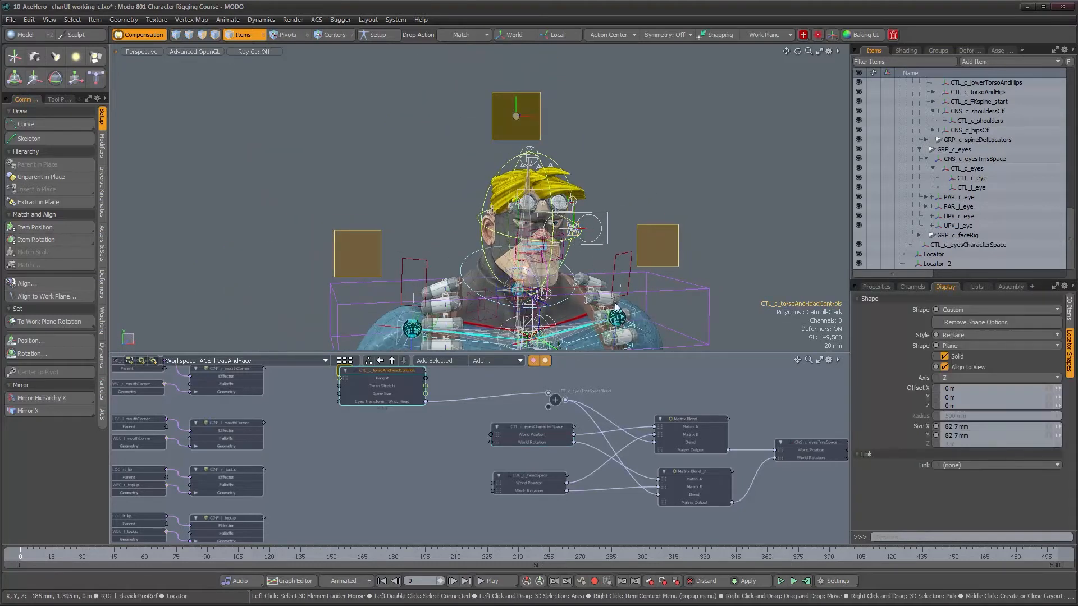
click(912, 287)
scroll(1002, 477, down, 5)
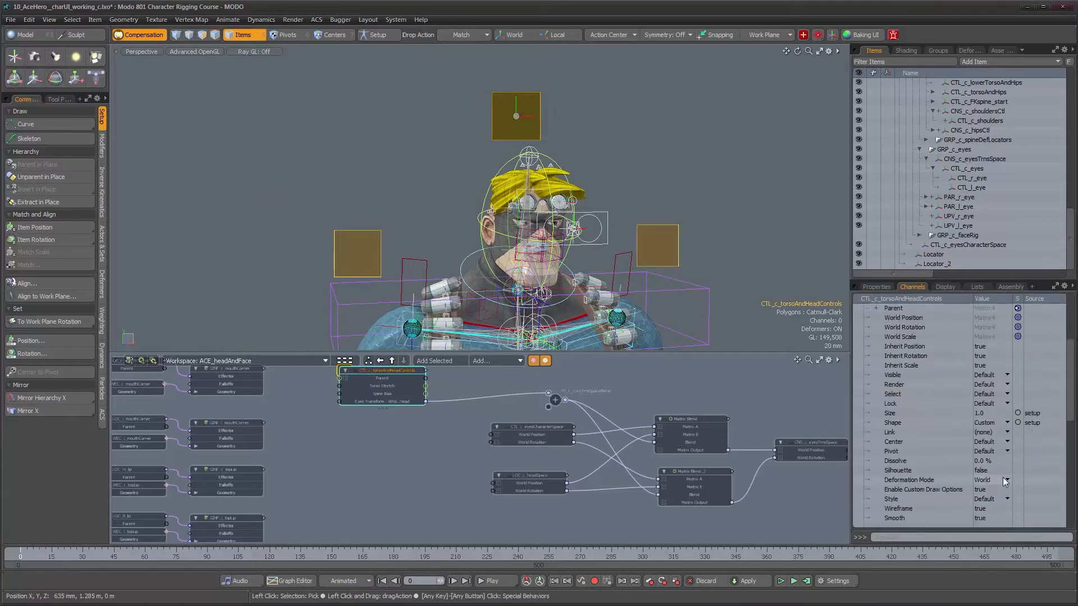
drag(914, 509, 915, 483)
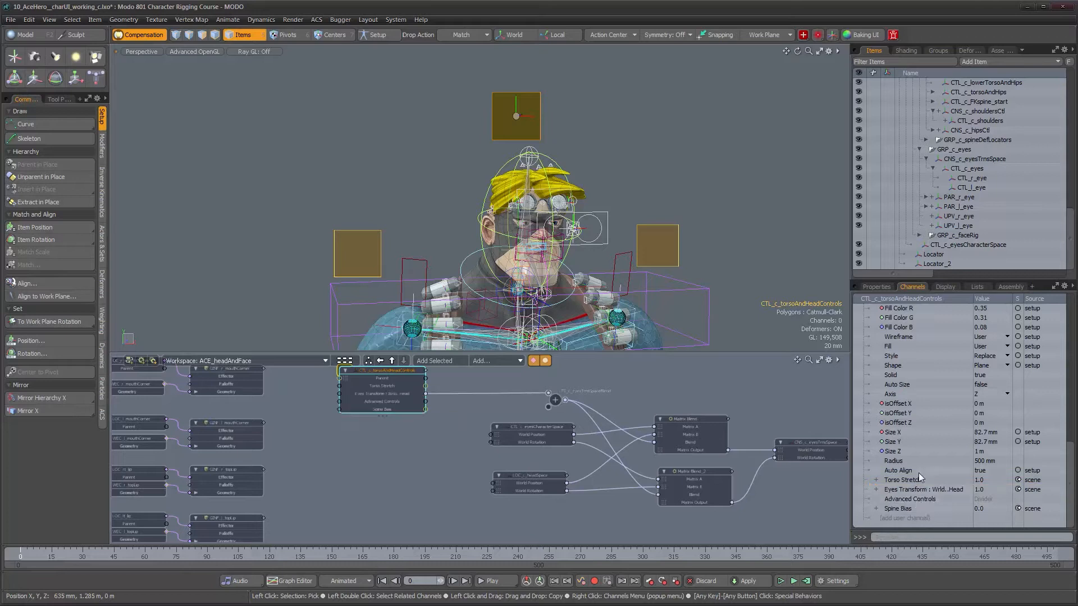
Create a channel set named Head_c_globalControls from the controller's Torso Stretch, Eyes Transform, Advanced Controls and Spine Bias channels, and place its display beside the head
alt+drag(574, 187, 549, 205)
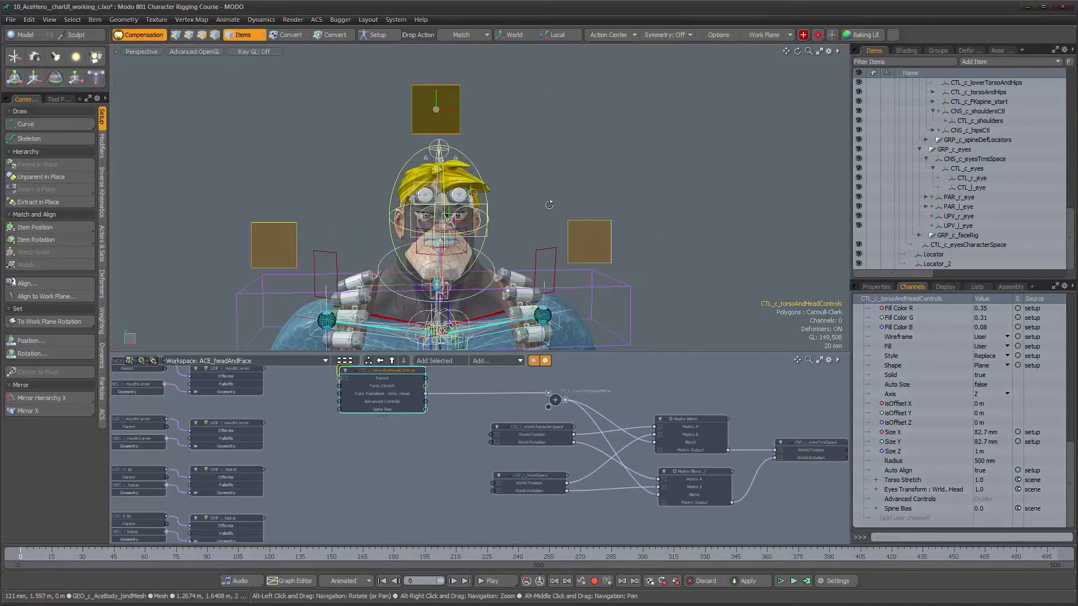
drag(1072, 240, 1071, 93)
click(938, 50)
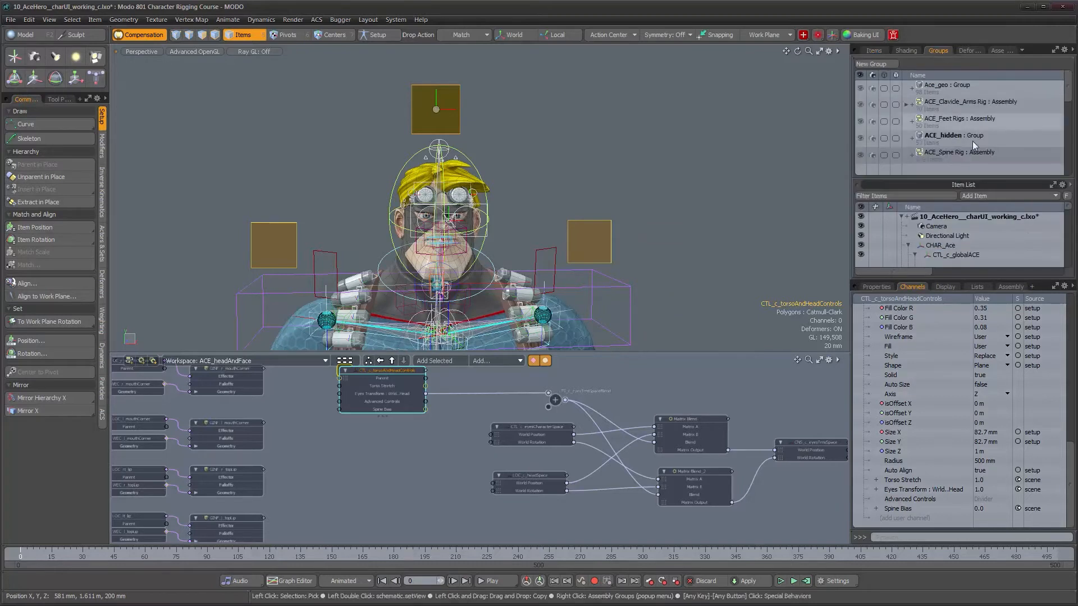
click(103, 242)
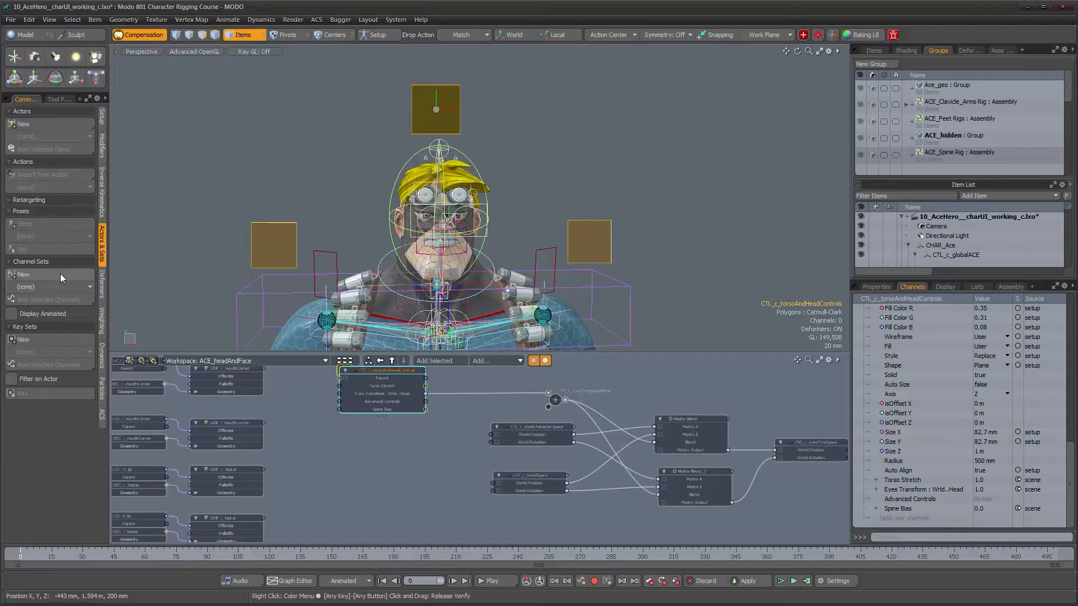
scroll(948, 146, down, 4)
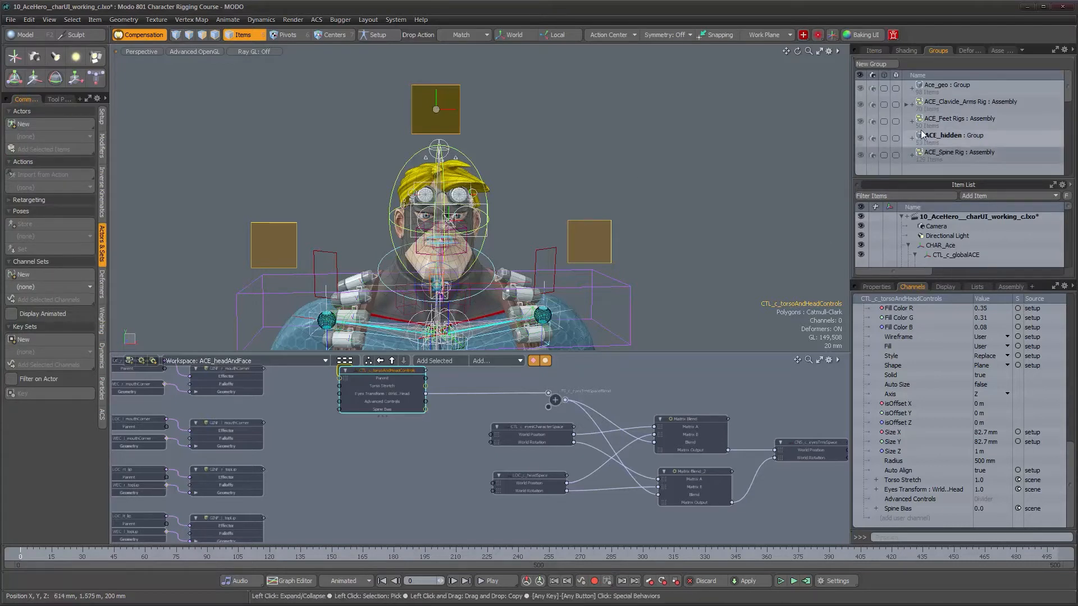
scroll(1069, 135, down, 4)
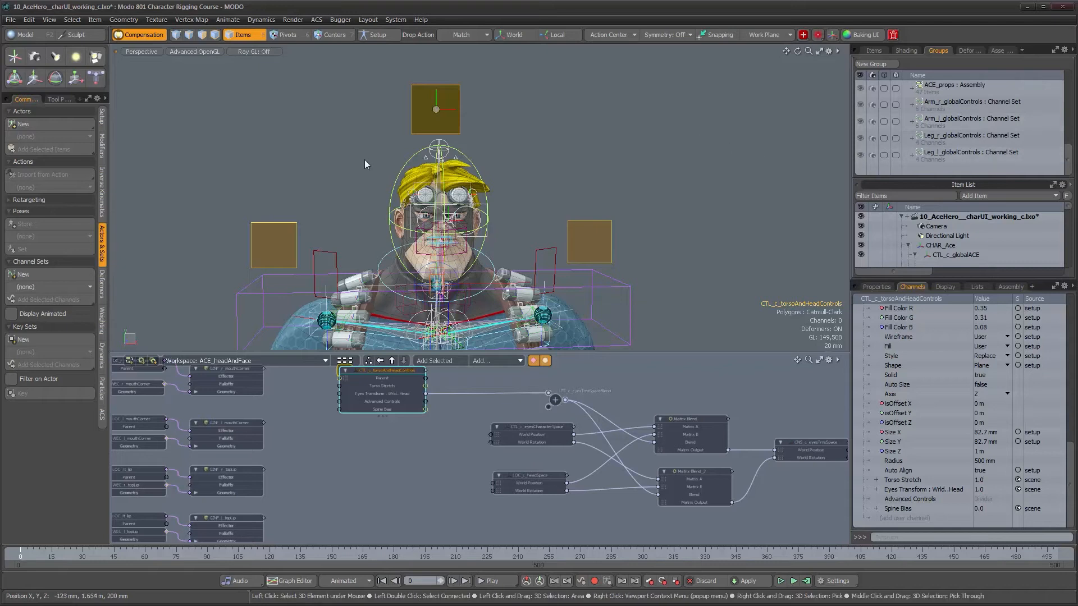
click(28, 274)
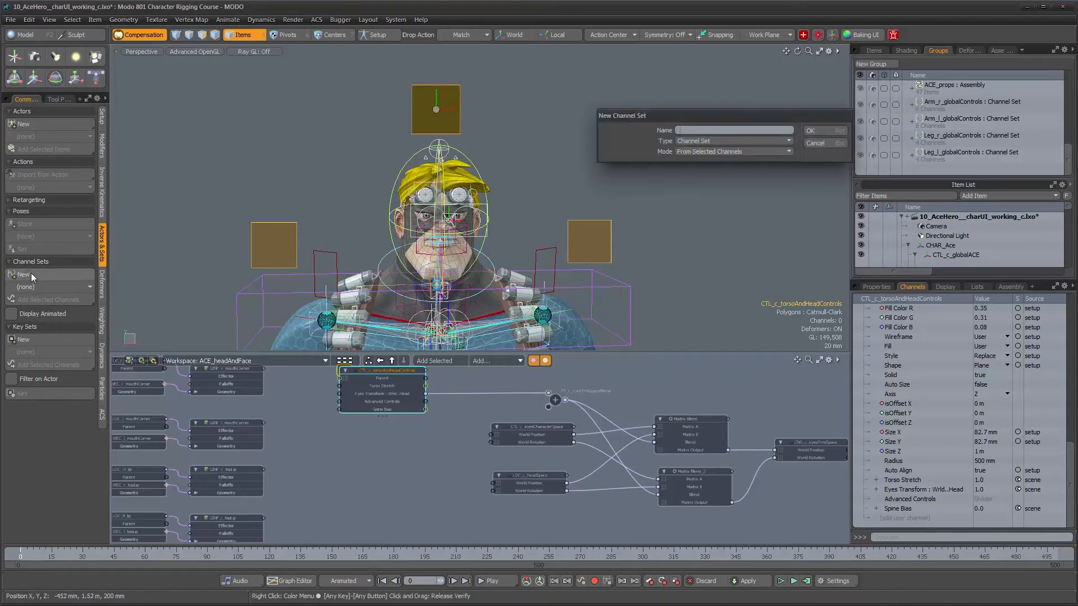
click(830, 141)
click(903, 480)
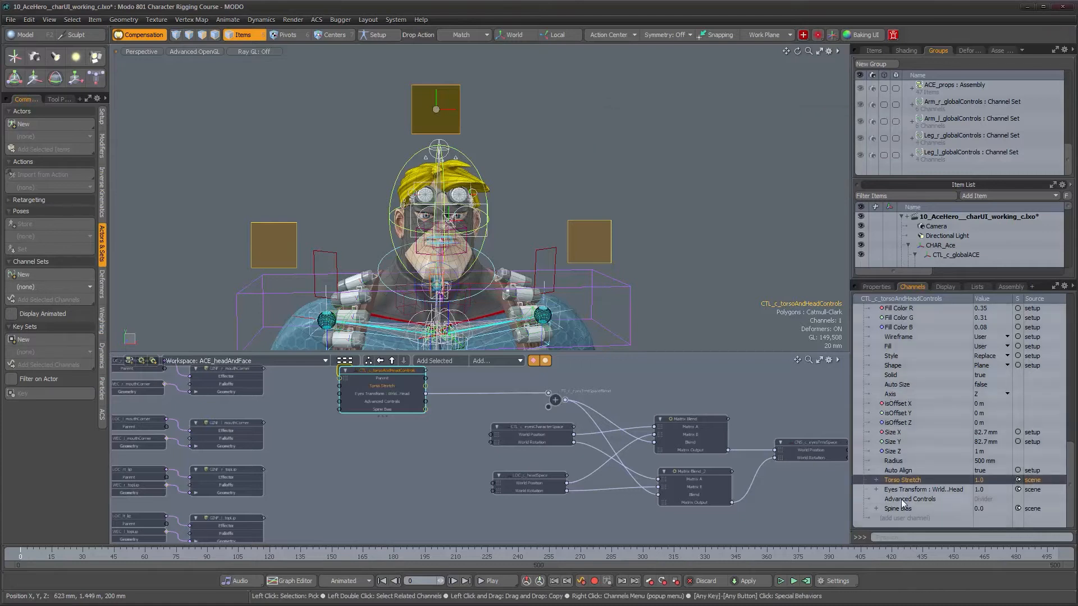
shift+click(900, 506)
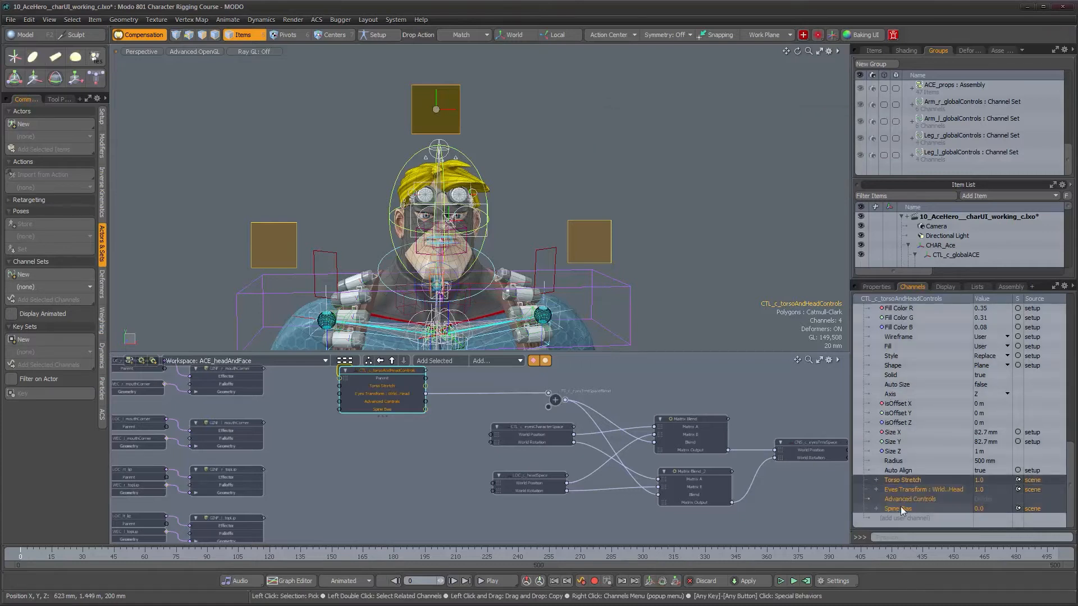
click(27, 275)
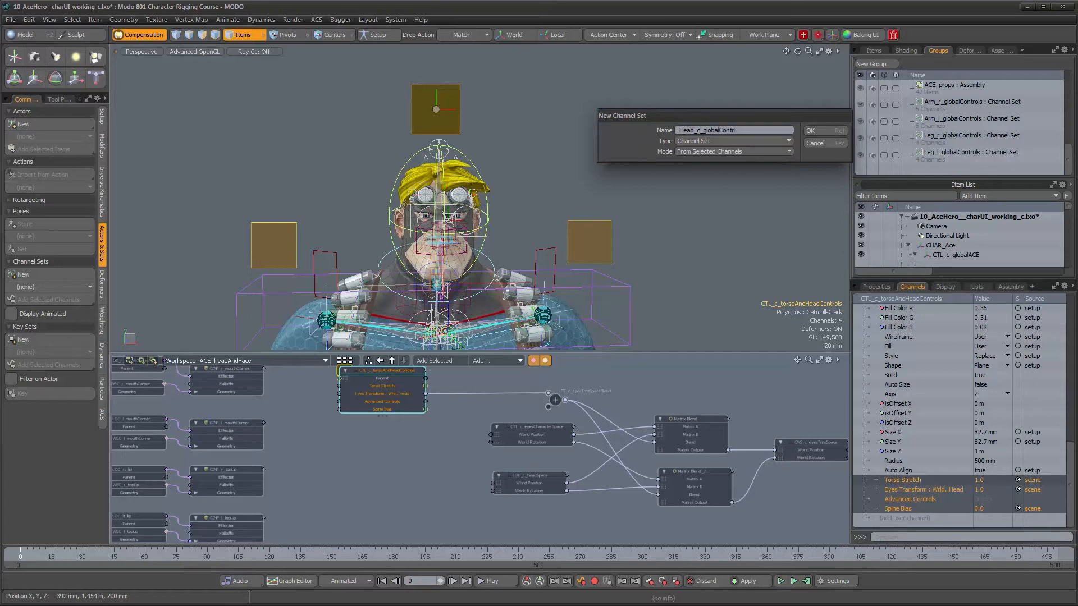
key(Return)
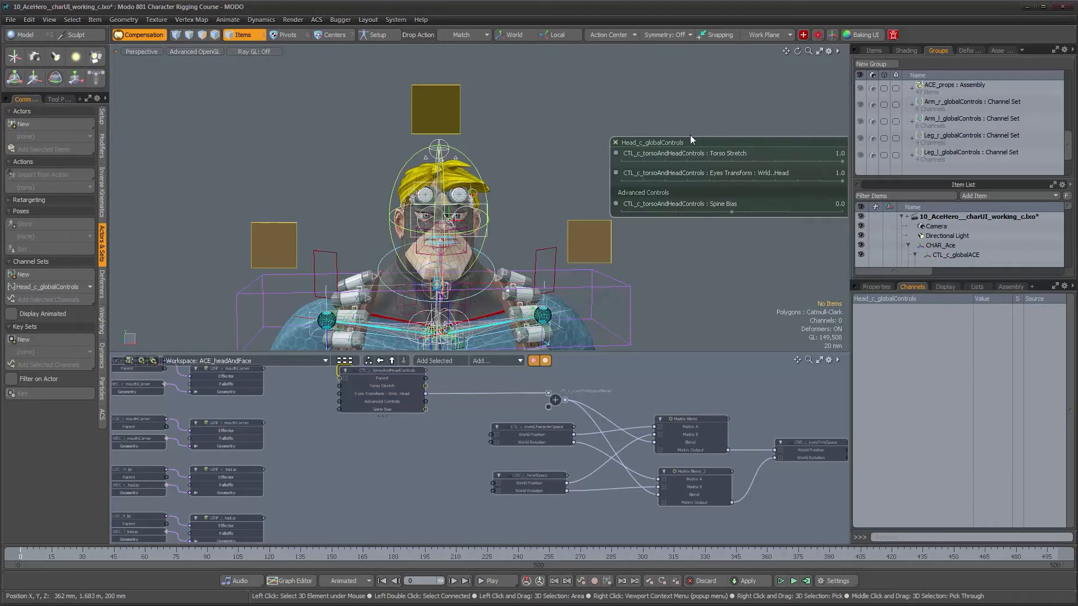
drag(689, 142, 649, 90)
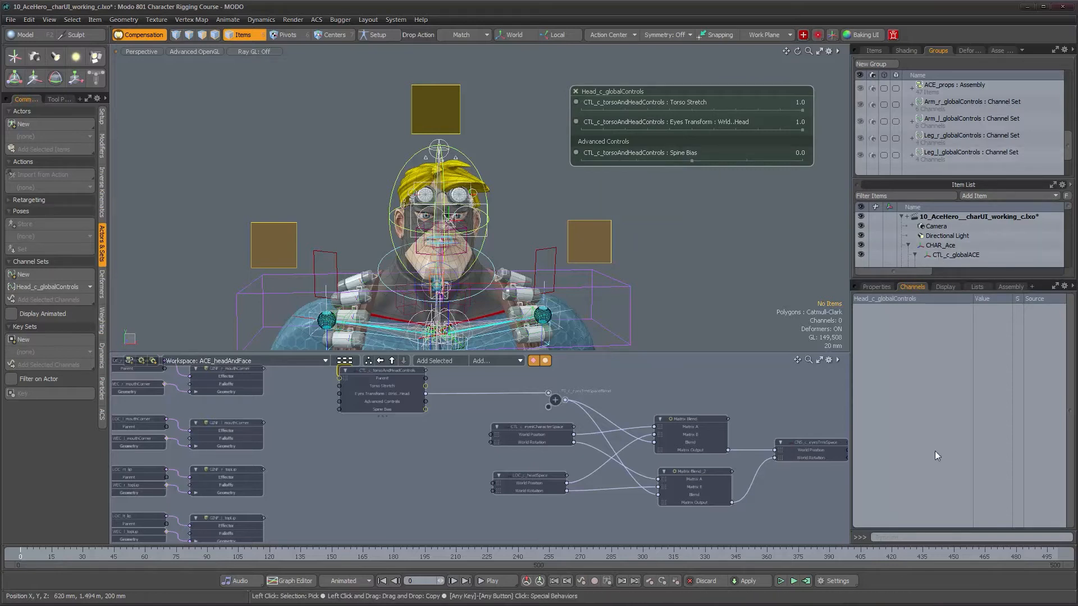
Get the selection command for the Head_c_globalControls set from the command history and assign "select.item group890 set" to CTL_c_torsoAndHeadControls
drag(920, 531, 921, 424)
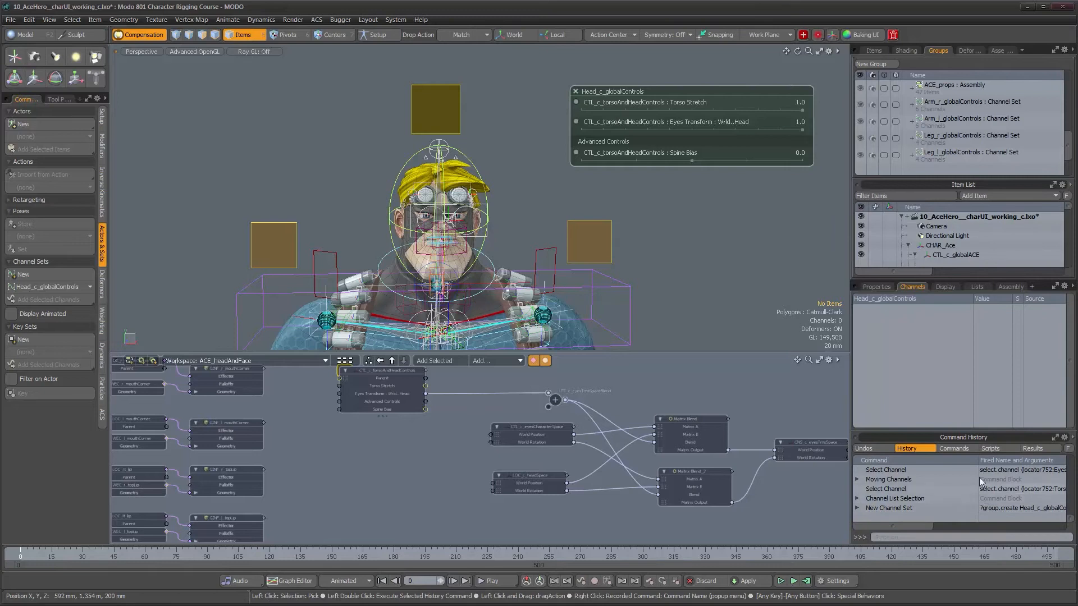
scroll(1022, 150, down, 1)
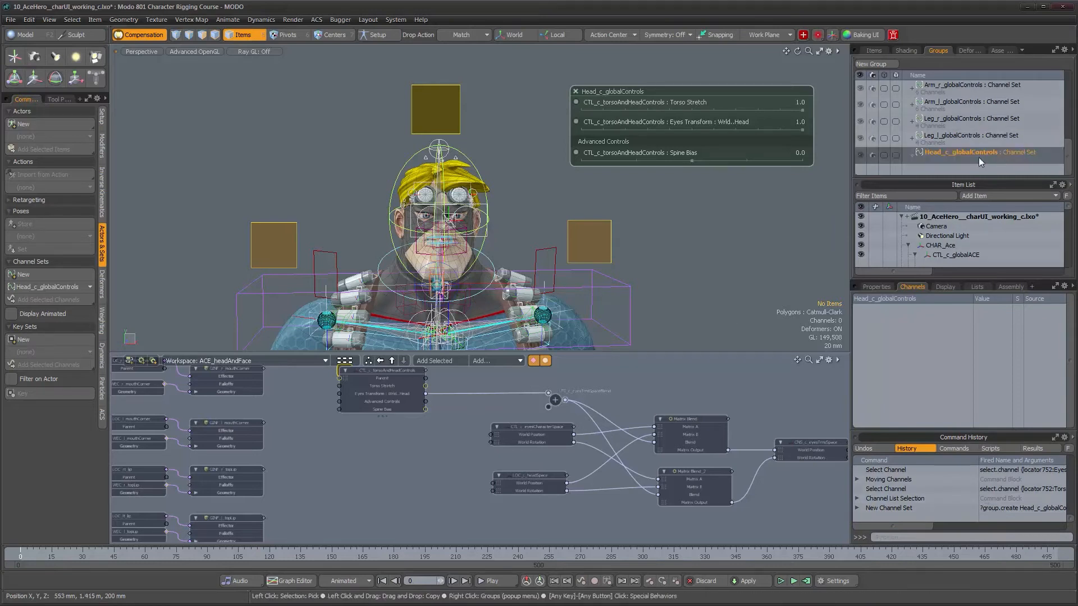
click(929, 158)
click(939, 156)
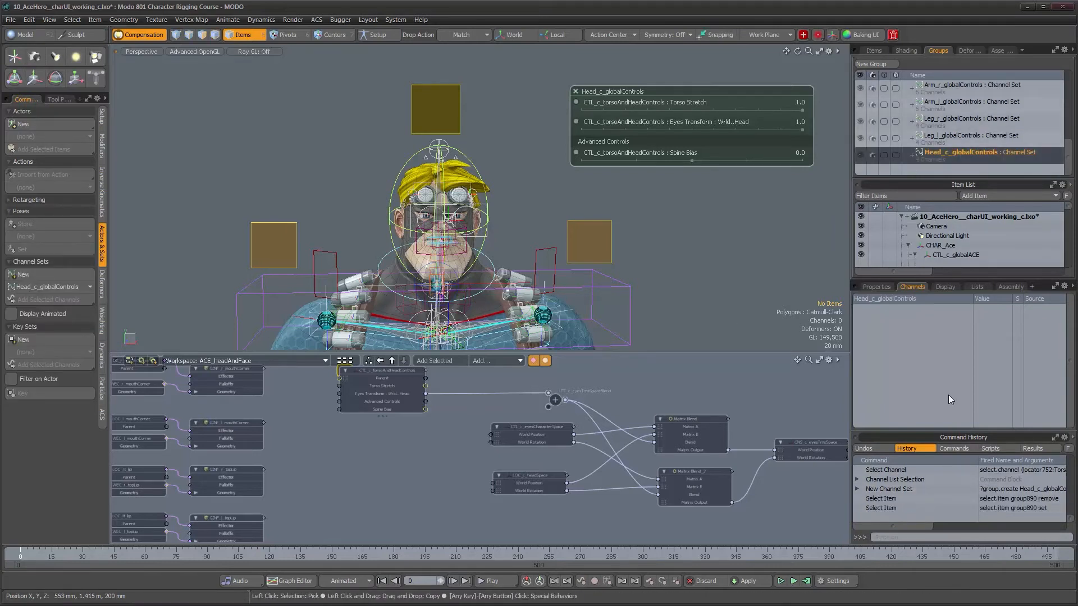
click(992, 508)
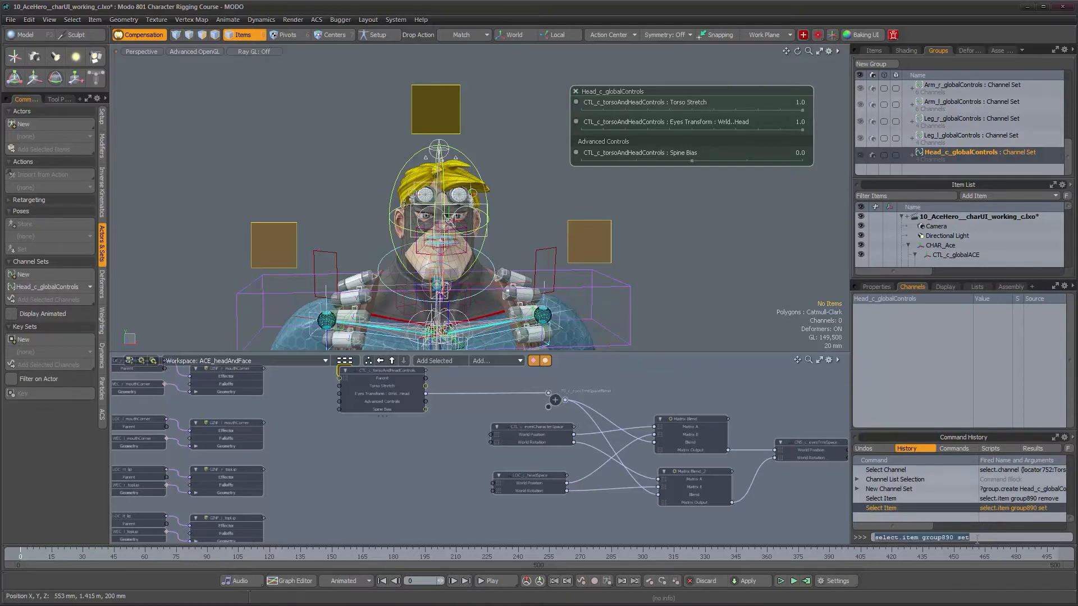
click(439, 116)
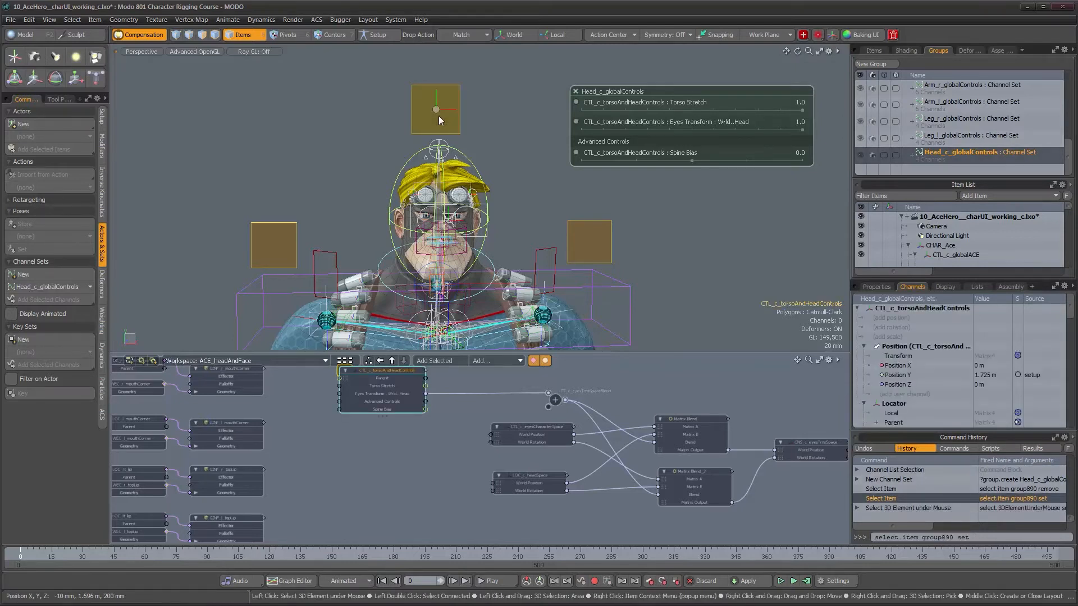
click(1010, 286)
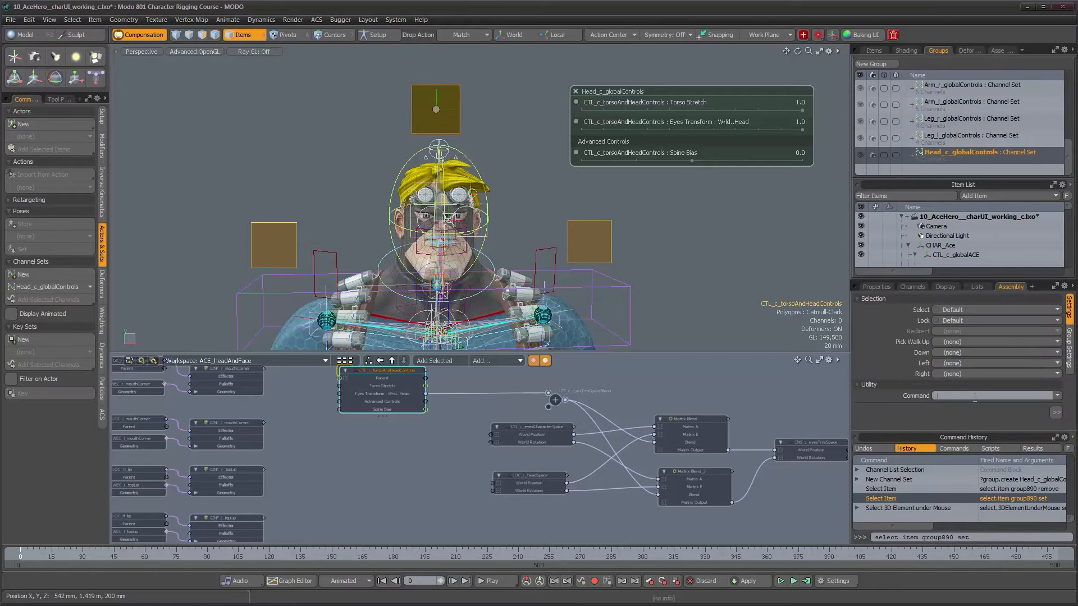
key(Return)
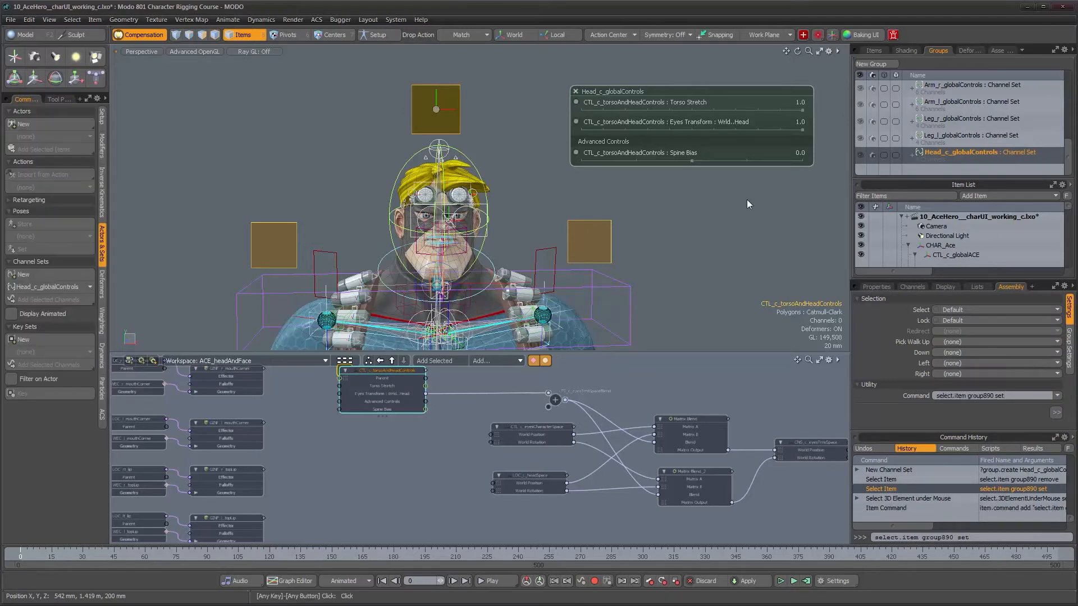
Test recalling the Head_c_globalControls display through the torso and head controller, then dismiss it and hide the command history
click(575, 92)
click(597, 230)
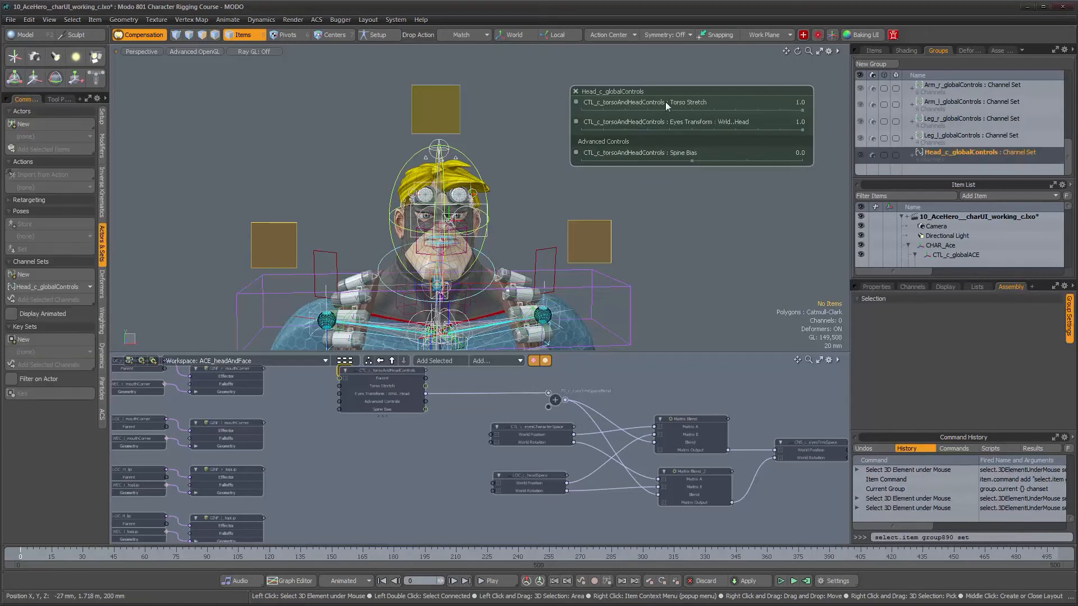
alt+right_drag(633, 238, 547, 235)
click(576, 91)
alt+drag(606, 257, 633, 259)
alt+middle_drag(633, 259, 590, 166)
click(872, 287)
drag(967, 432, 974, 538)
Inspect the full character rig and the eye controls around the head from several angles
alt+drag(520, 157, 565, 163)
alt+middle_drag(591, 199, 609, 257)
alt+right_drag(609, 257, 612, 208)
alt+drag(612, 208, 637, 188)
alt+right_drag(638, 189, 633, 247)
alt+middle_drag(633, 247, 547, 175)
alt+drag(547, 175, 481, 194)
alt+middle_drag(474, 135, 482, 202)
alt+right_drag(482, 202, 510, 188)
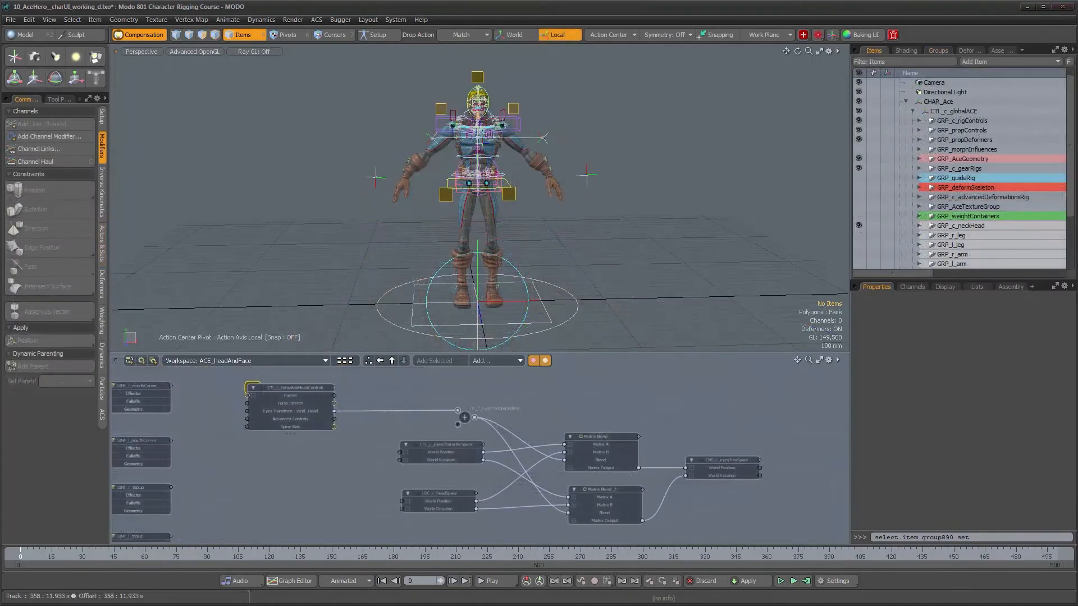
alt+drag(523, 285, 561, 285)
alt+middle_drag(522, 216, 519, 319)
alt+right_drag(518, 318, 589, 241)
alt+middle_drag(589, 241, 471, 229)
alt+right_drag(471, 229, 578, 235)
alt+drag(578, 235, 570, 171)
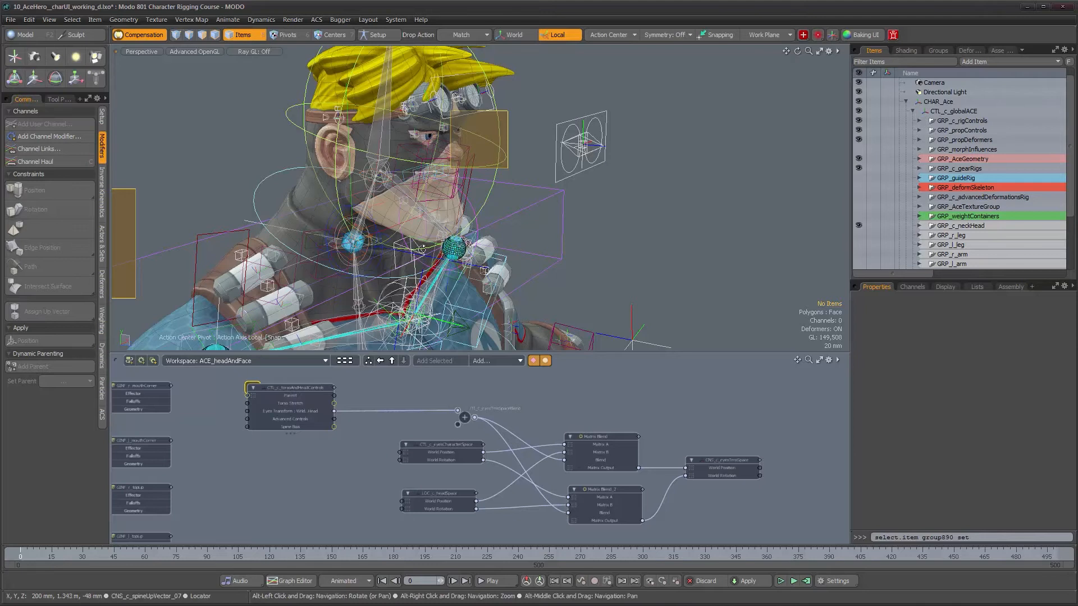
Try rotating CTL_c_shoulders about -3.4° around Y to test how the eye controls follow the torso
alt+drag(432, 233, 429, 220)
mouse_move(508, 210)
alt+mouse_down()
mouse_move(533, 233)
mouse_move(521, 258)
mouse_move(473, 212)
mouse_move(442, 214)
mouse_move(519, 218)
alt+mouse_up()
click(539, 233)
key(e)
drag(442, 215, 474, 212)
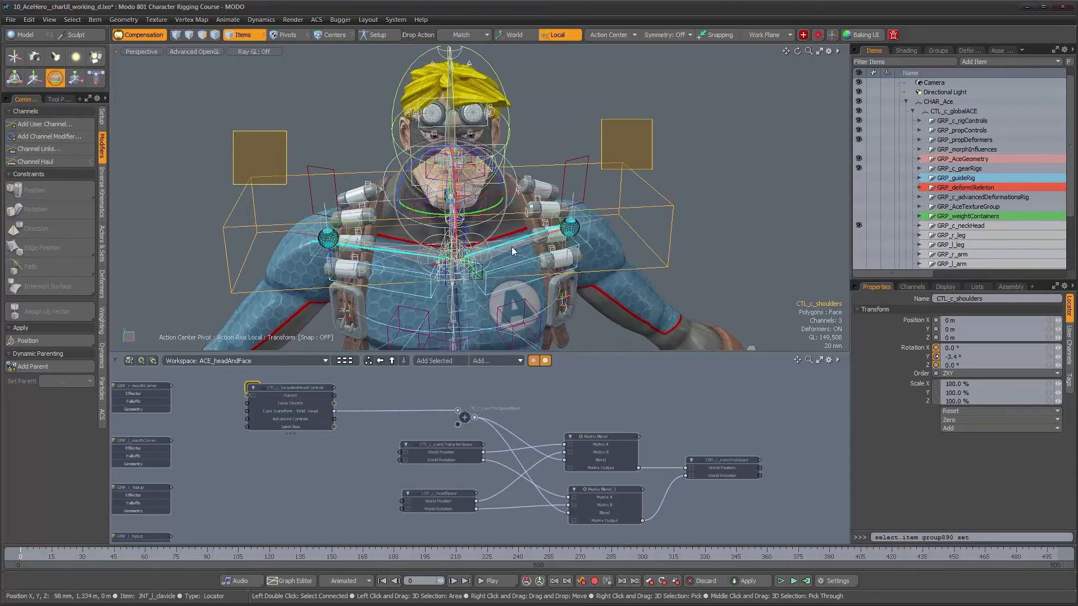
alt+drag(514, 251, 520, 197)
alt+right_drag(520, 196, 494, 194)
alt+drag(534, 213, 562, 203)
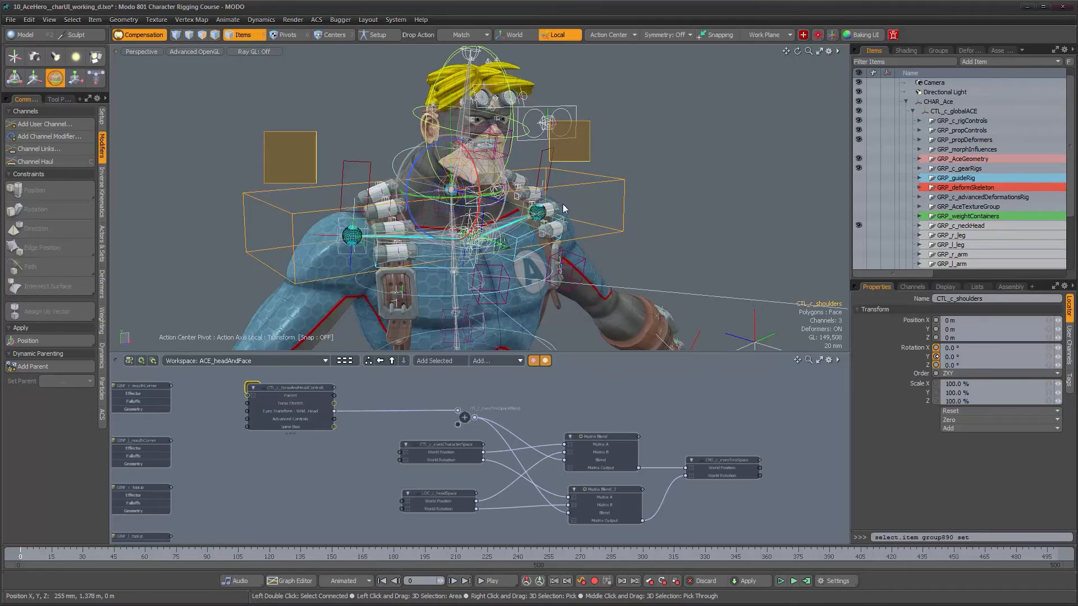
Leave the rotation tool and deselect CTL_c_shoulders, keeping the whole eye-space node network in view
alt+drag(577, 238, 598, 247)
alt+right_drag(598, 247, 539, 452)
alt+drag(607, 463, 505, 442)
alt+right_drag(553, 462, 586, 464)
alt+drag(472, 436, 477, 448)
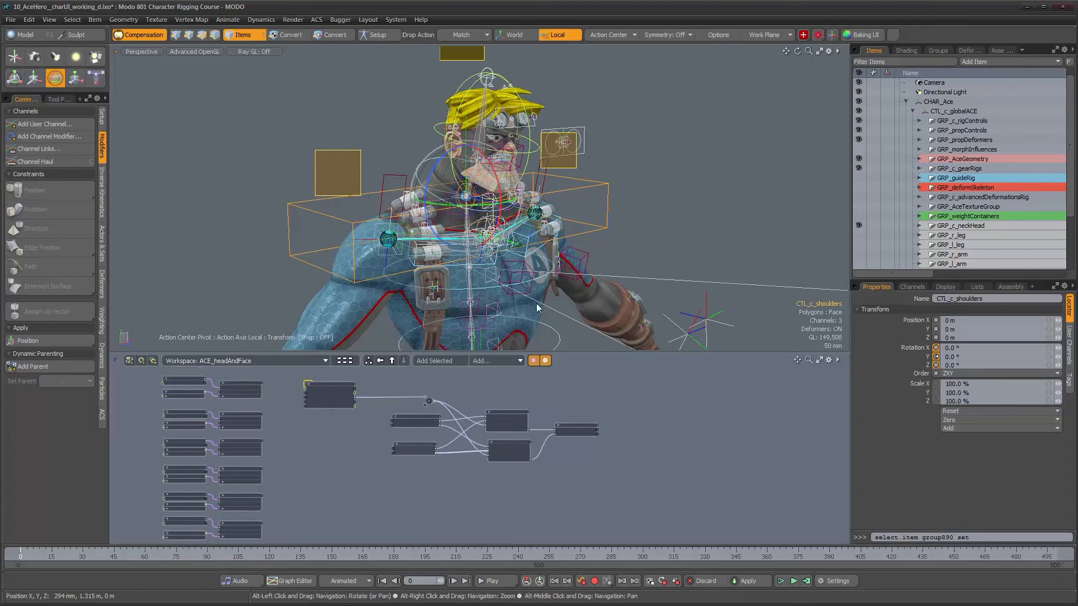
key(space)
click(693, 253)
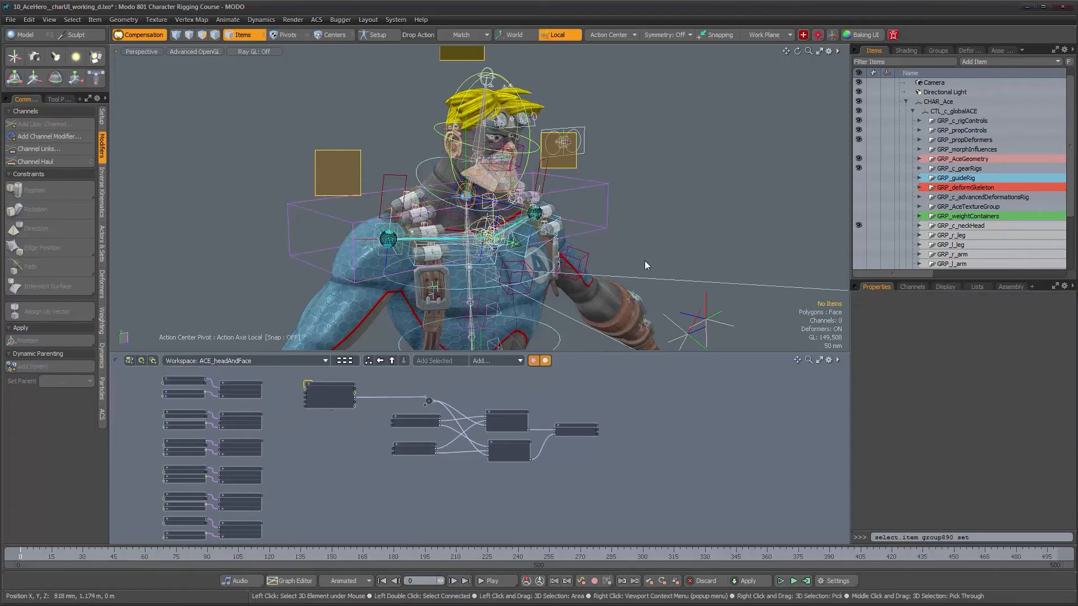
alt+drag(644, 261, 693, 253)
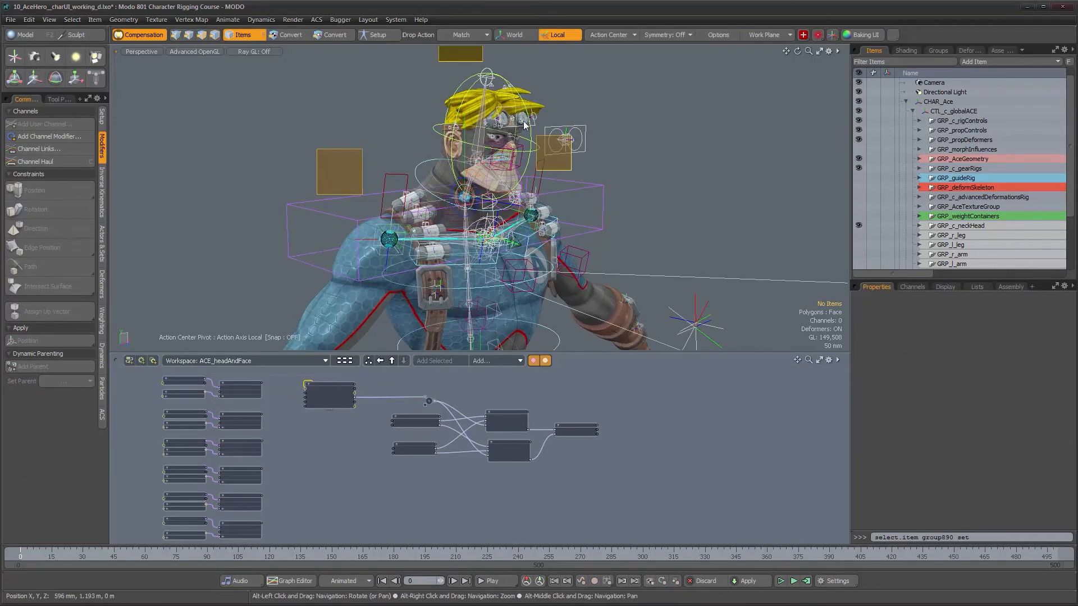
Locate CTL_c_head in the item hierarchy, expand its children and select its parent locator LOC_c_headAutoRot
click(569, 116)
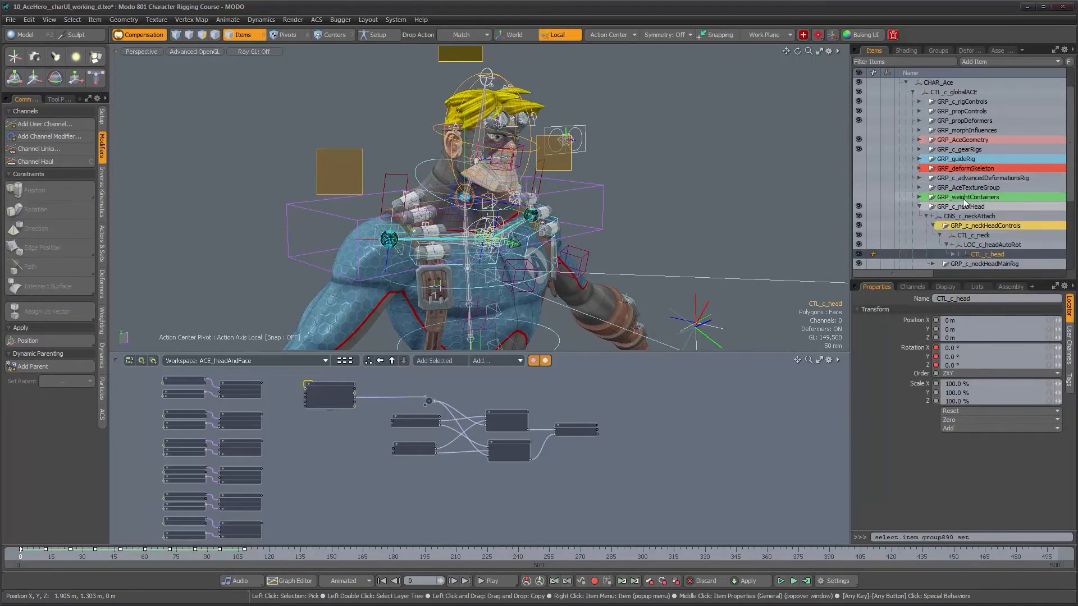
click(951, 169)
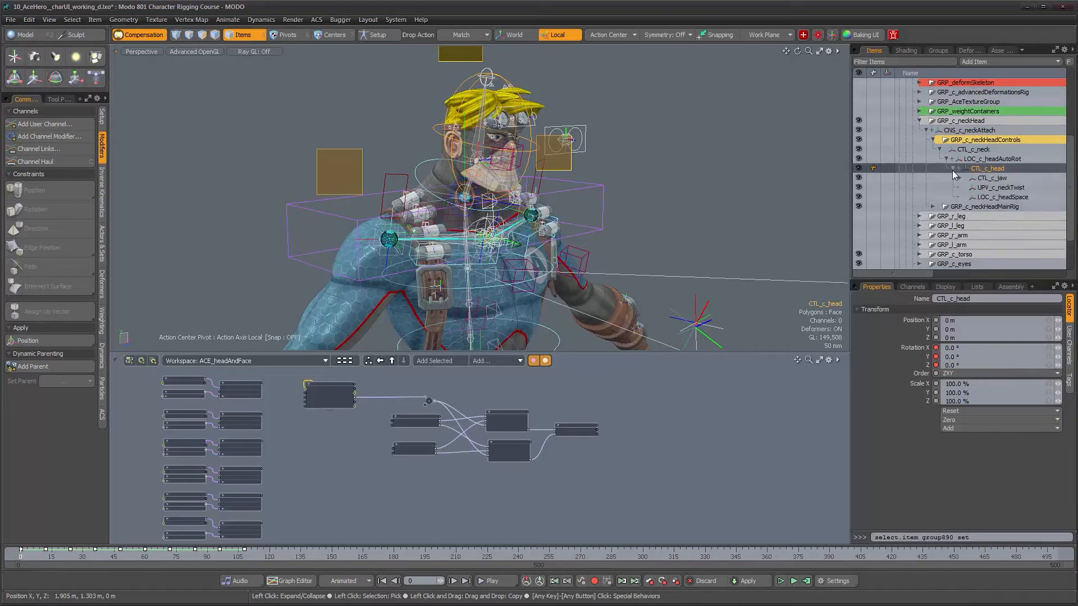
click(982, 159)
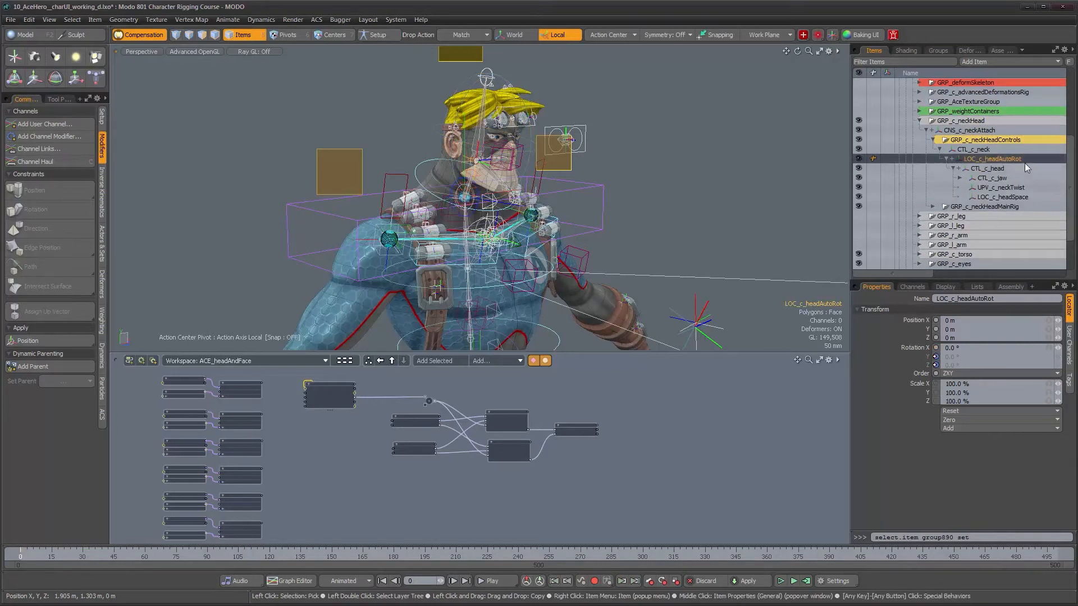
Select CTL_c_head in the hierarchy and examine the head, neck and shoulder controls from several angles
alt+drag(515, 154, 559, 185)
scroll(499, 154, up, 3)
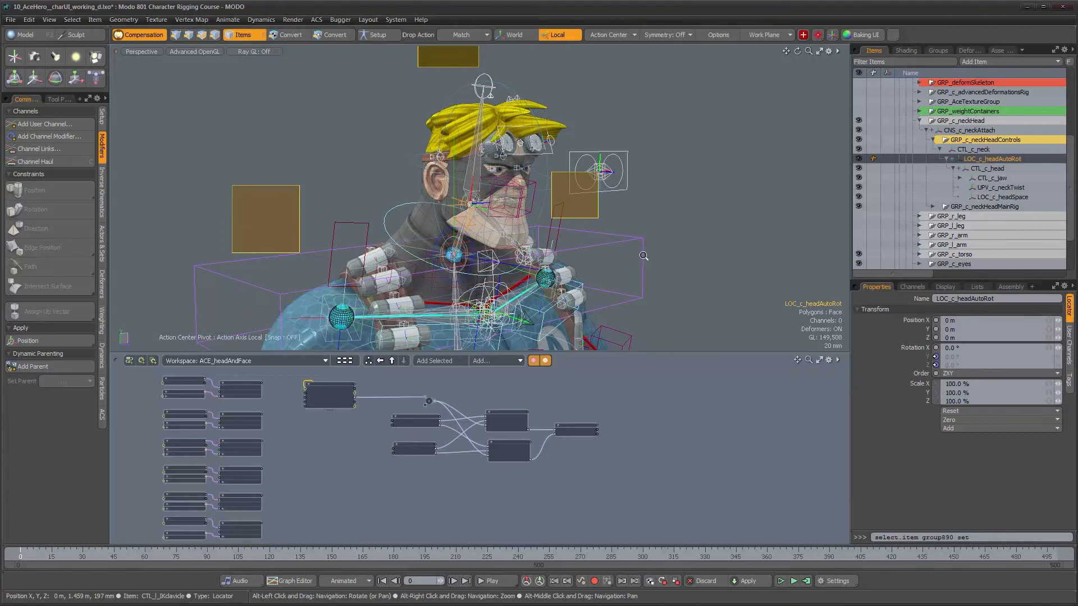
alt+scroll(657, 258, up, 3)
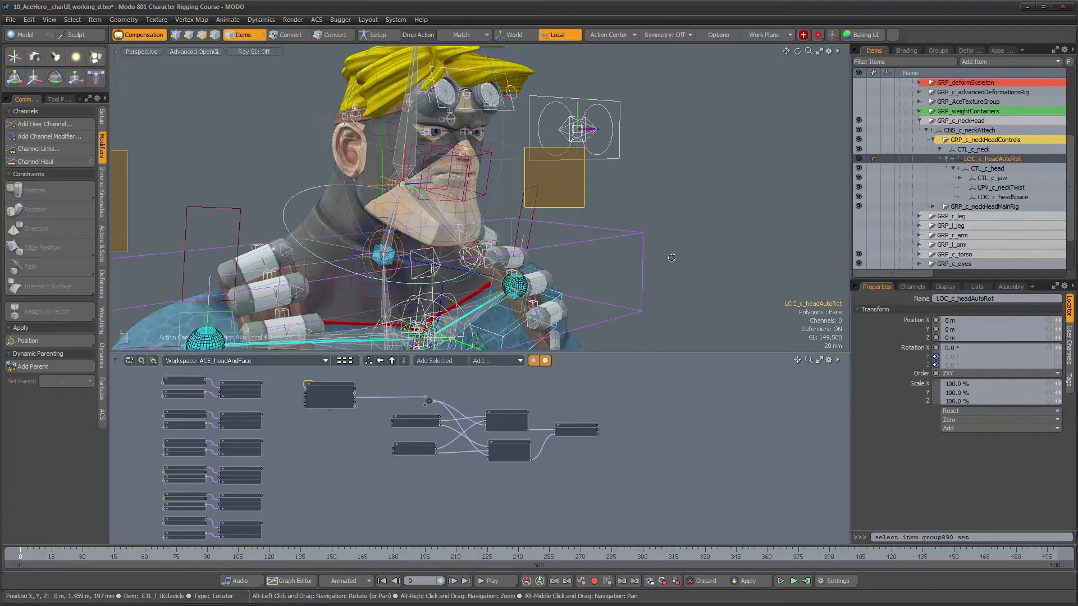
click(981, 168)
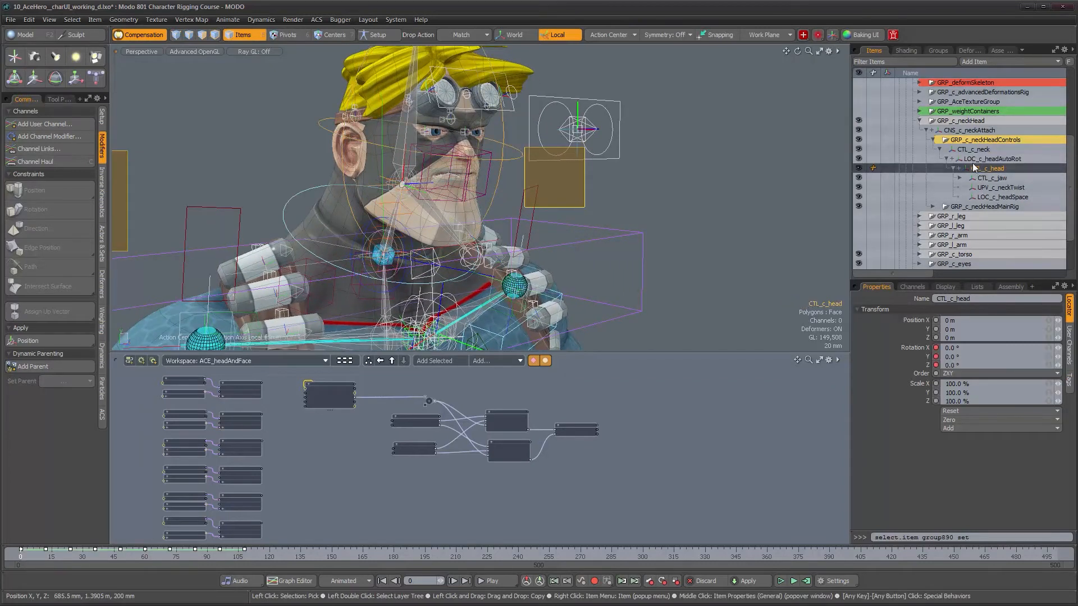
alt+drag(567, 211, 565, 221)
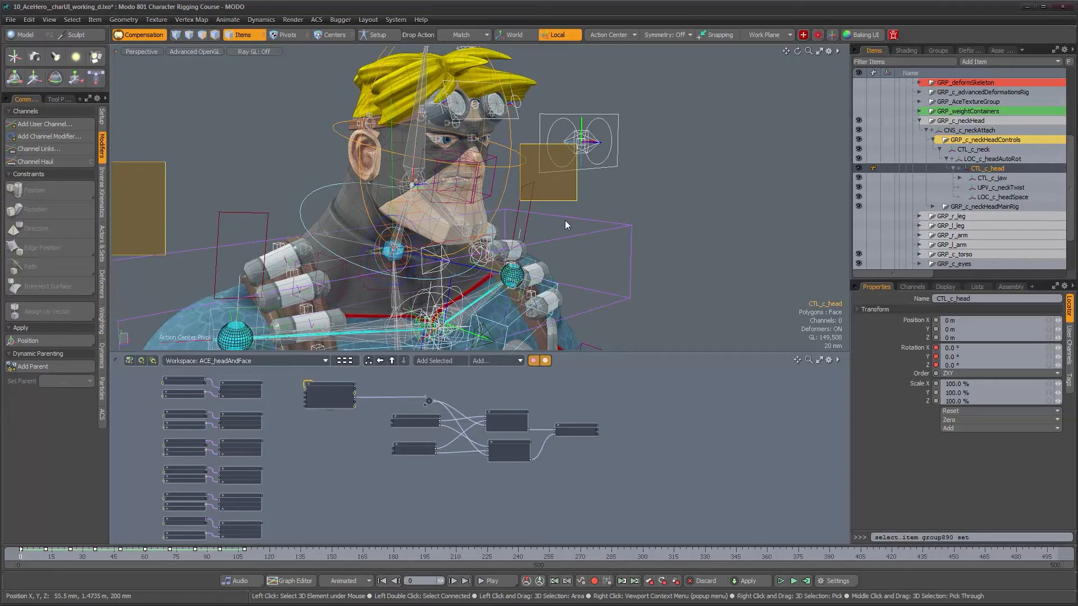
alt+drag(565, 220, 588, 207)
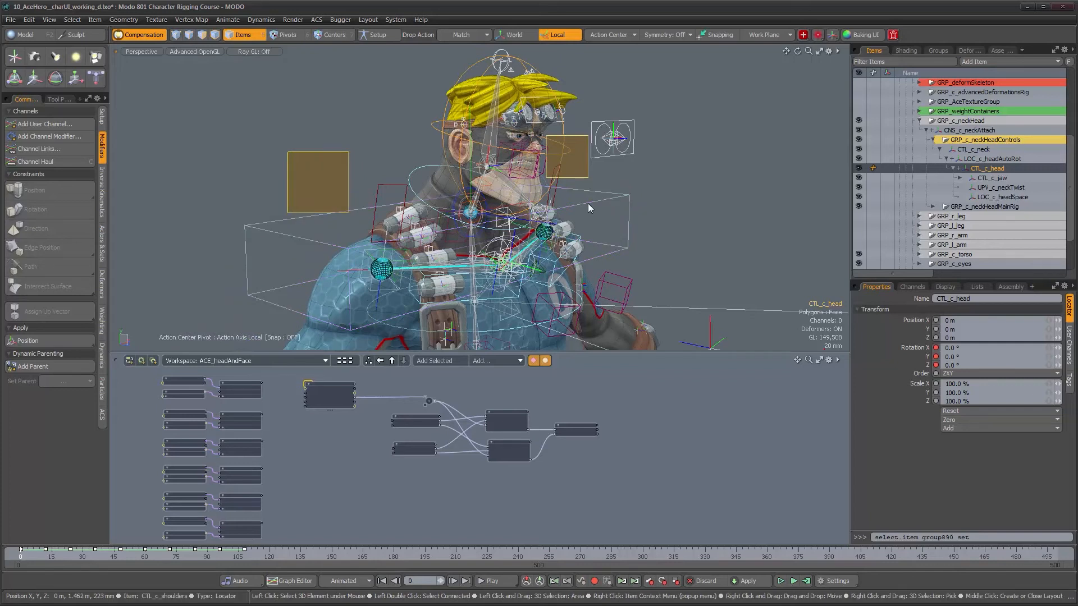
alt+right_drag(587, 203, 599, 216)
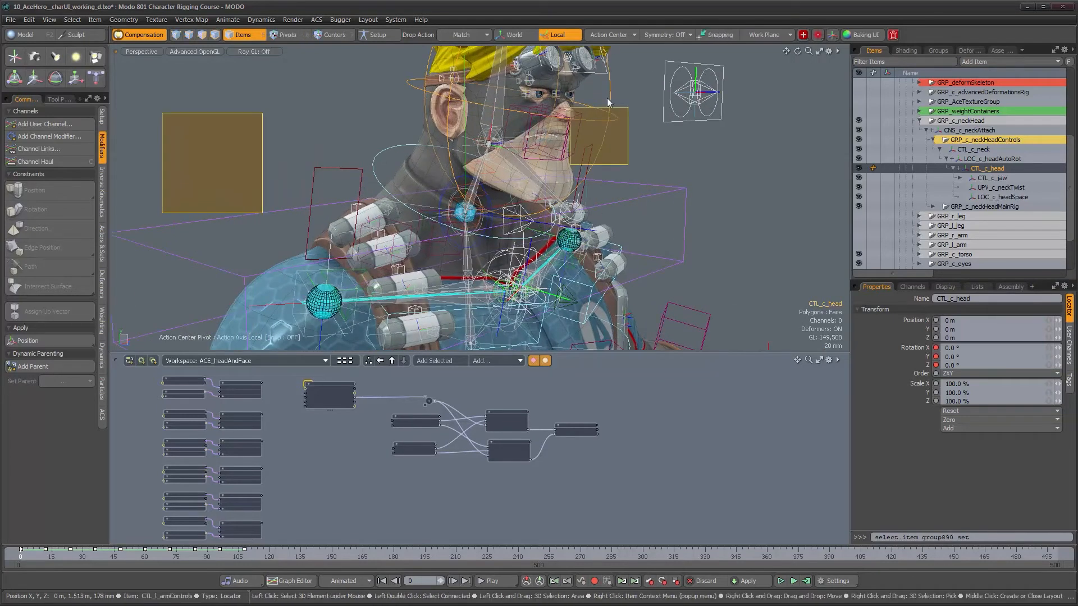
alt+drag(632, 222, 845, 206)
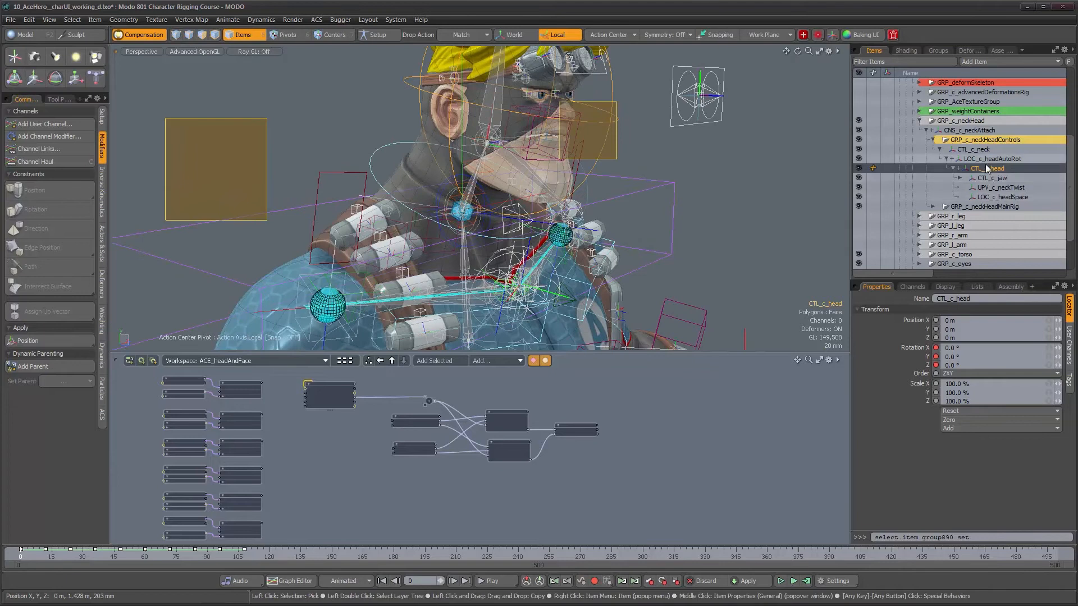
alt+drag(580, 260, 577, 264)
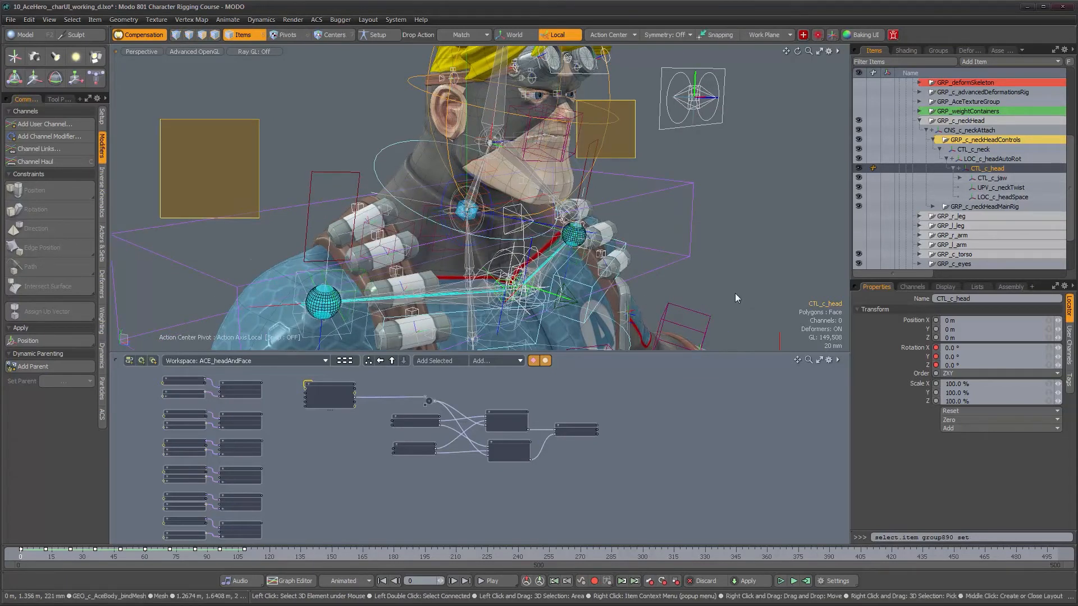
Parent the first loose Locator under GRP_c_neckHeadControls and reset all its transforms
scroll(974, 214, down, 3)
click(936, 264)
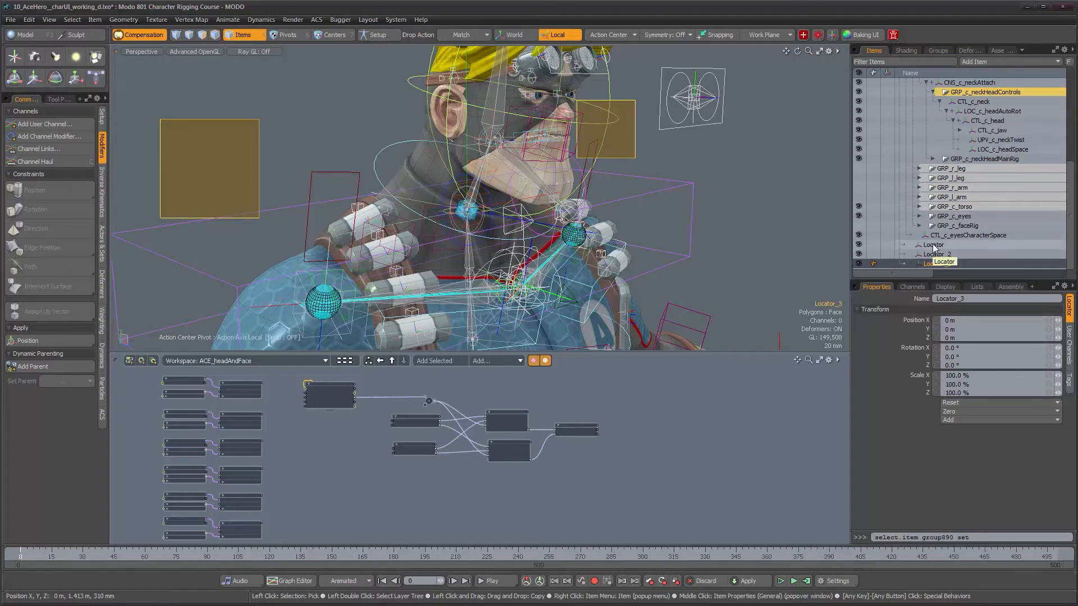
click(933, 246)
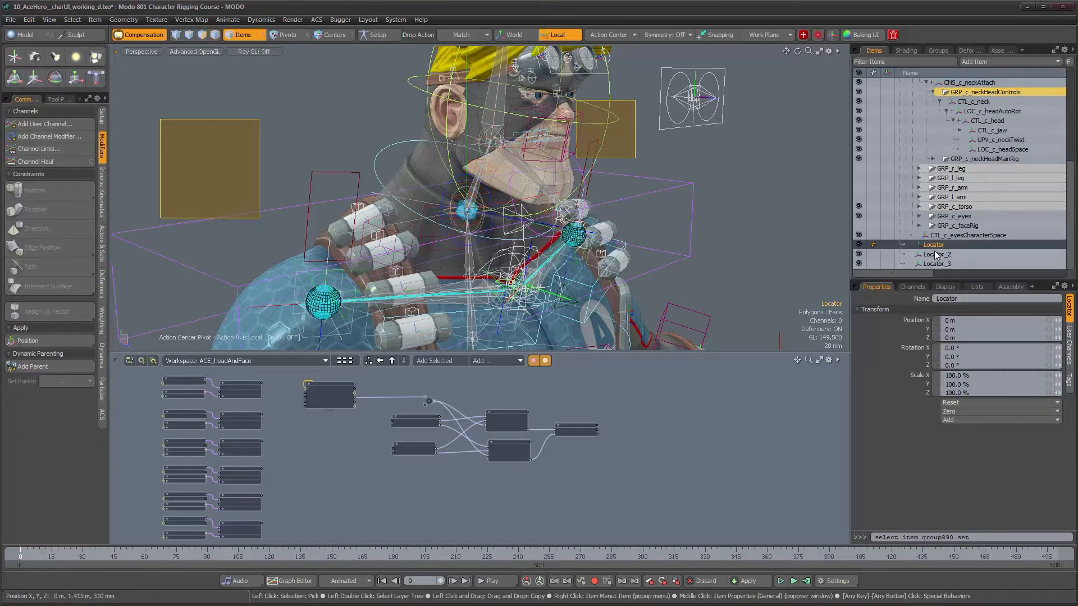
scroll(935, 257, up, 3)
scroll(935, 255, down, 2)
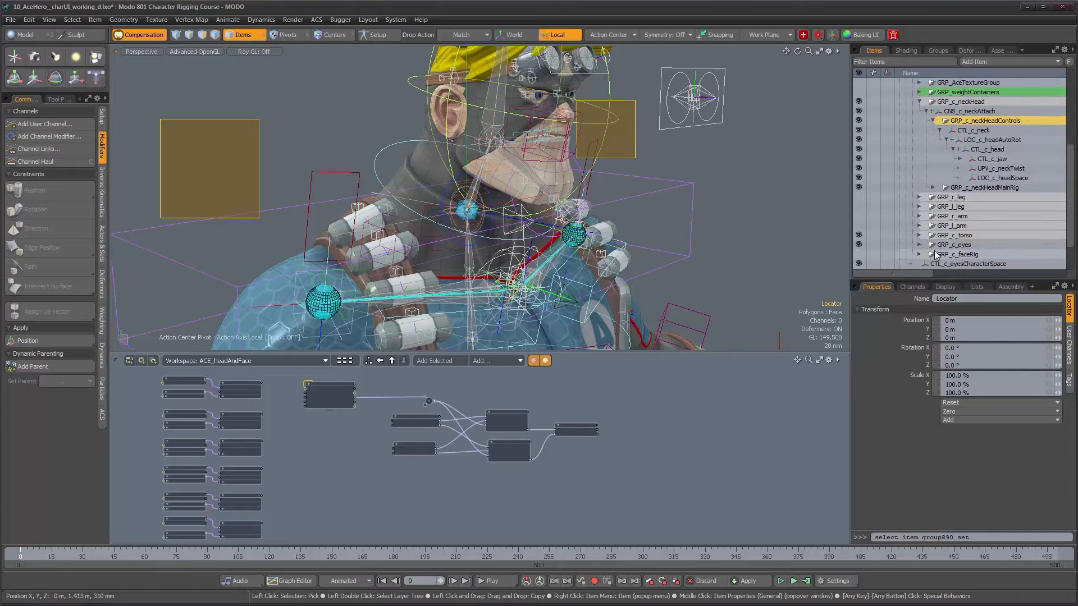
scroll(934, 252, down, 1)
drag(933, 247, 981, 91)
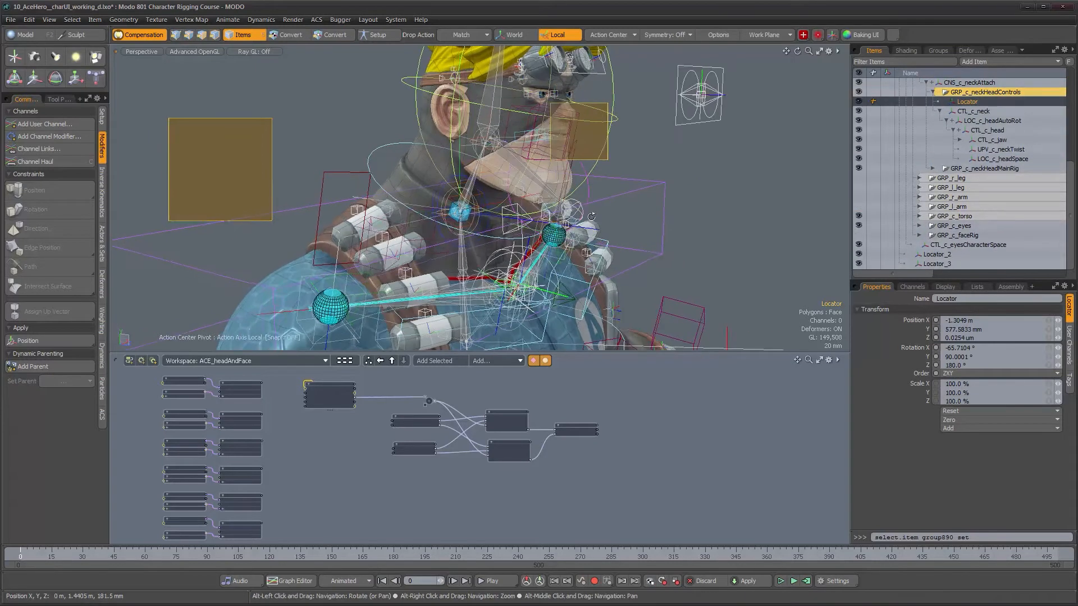
click(972, 412)
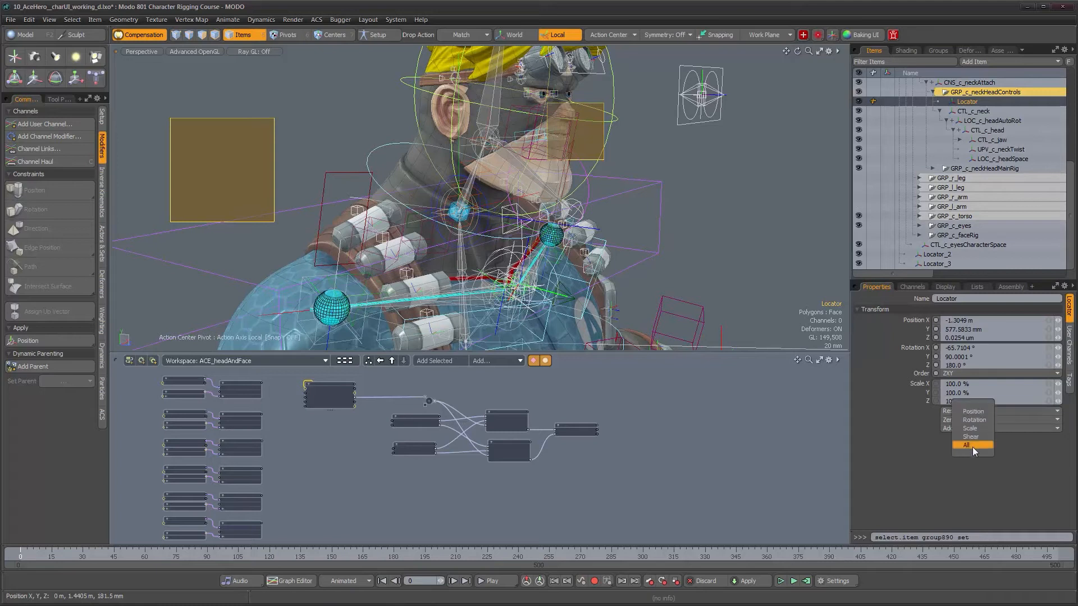
click(972, 447)
Move the Locator under LOC_c_headAutoRot in the hierarchy, beside CTL_c_head
alt+drag(193, 88, 230, 88)
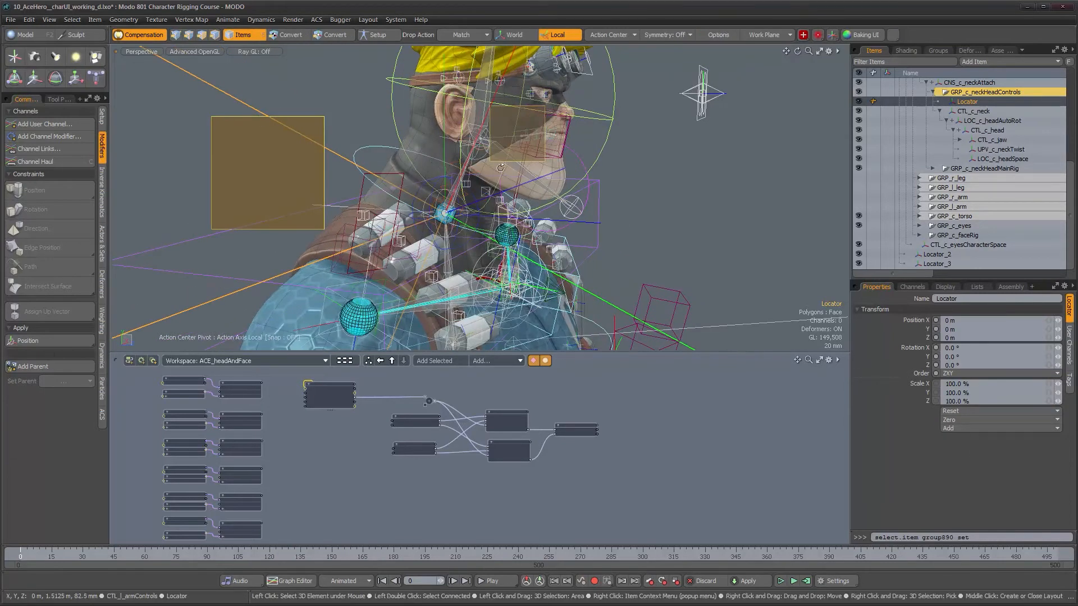
alt+drag(528, 183, 476, 183)
scroll(475, 183, up, 3)
alt+drag(558, 208, 595, 208)
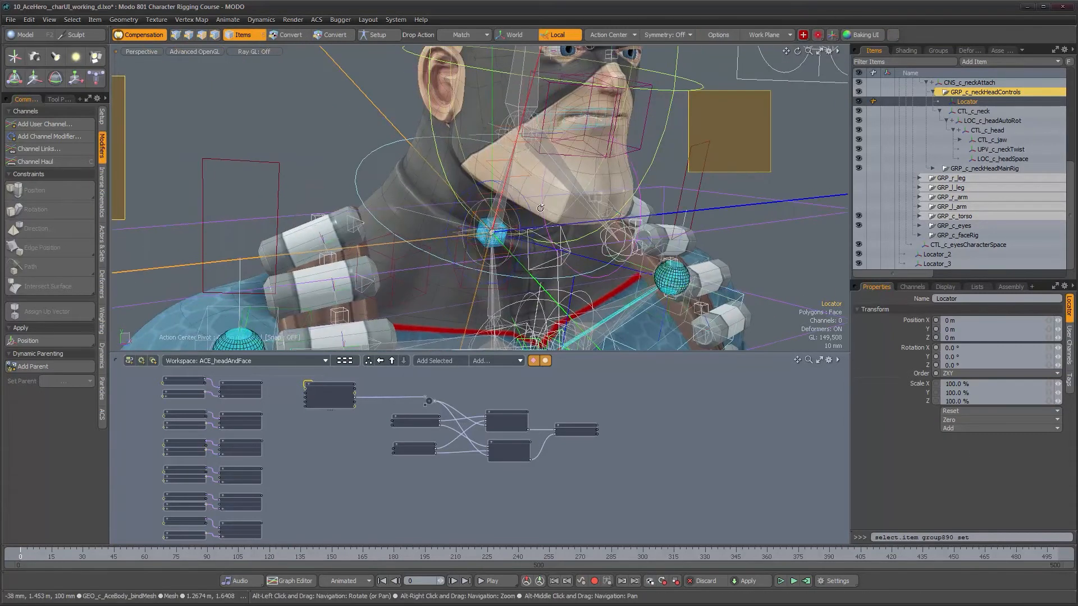
scroll(585, 210, down, 3)
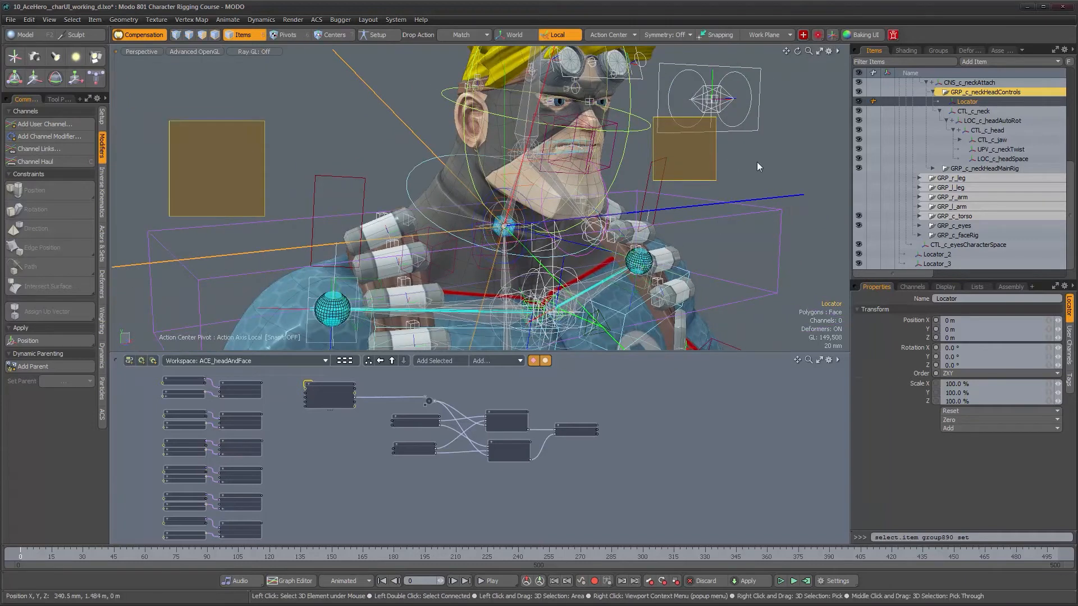
click(977, 111)
drag(978, 112, 980, 120)
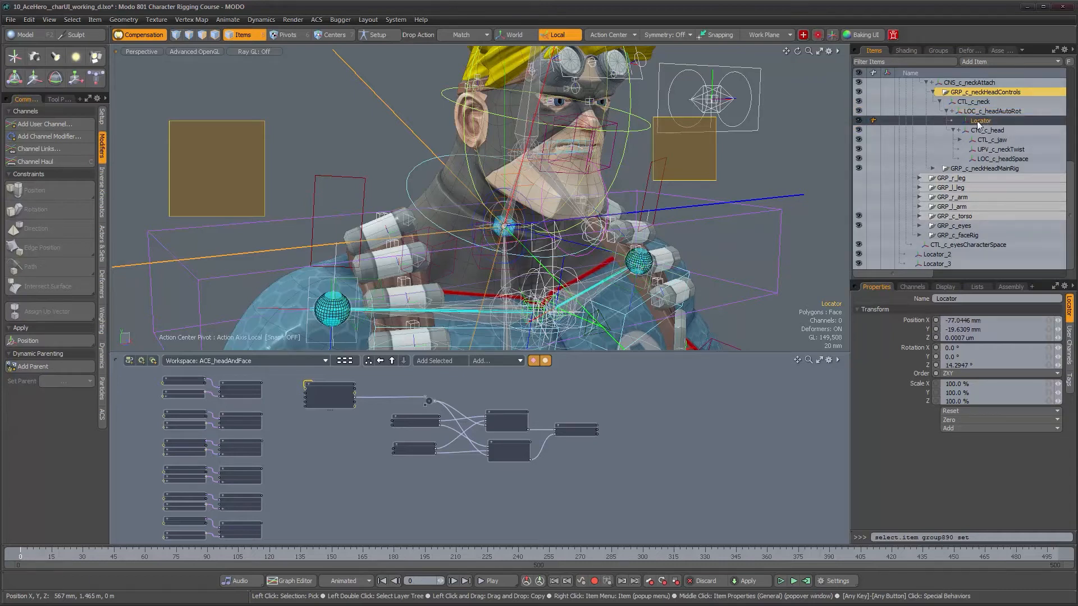
click(981, 111)
Check the pivot position of CTL_c_head, and reset all transforms of the Locator under LOC_c_headAutoRot
alt+drag(555, 216, 605, 173)
scroll(559, 147, up, 3)
click(990, 130)
key(w)
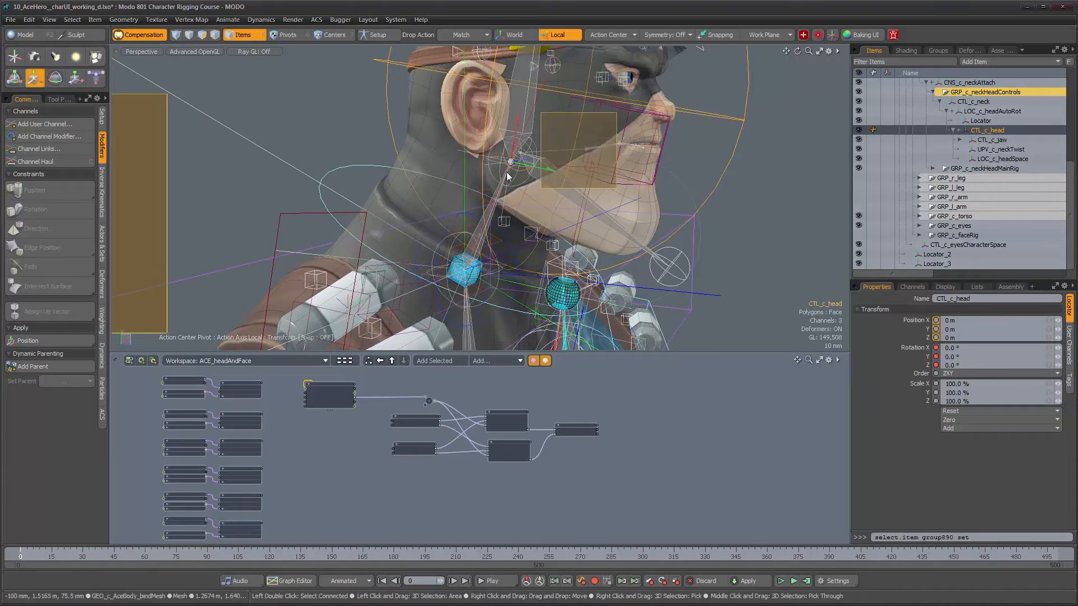
click(979, 120)
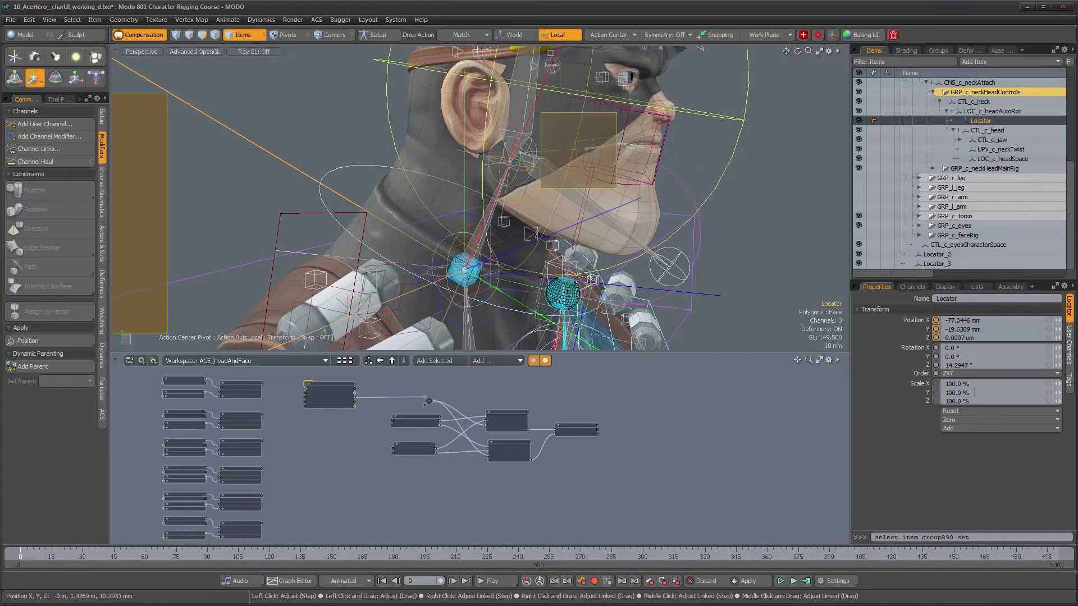
click(969, 412)
click(959, 444)
alt+drag(527, 135, 562, 168)
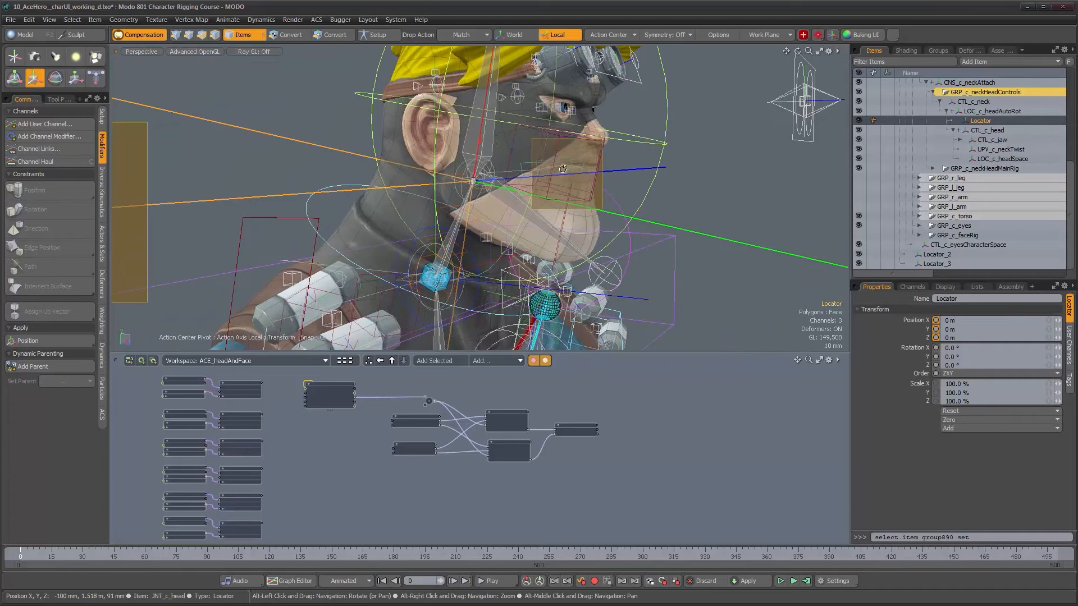
Enter Setup mode, parent CTL_c_head under the Locator and expand the Locator's children
click(377, 34)
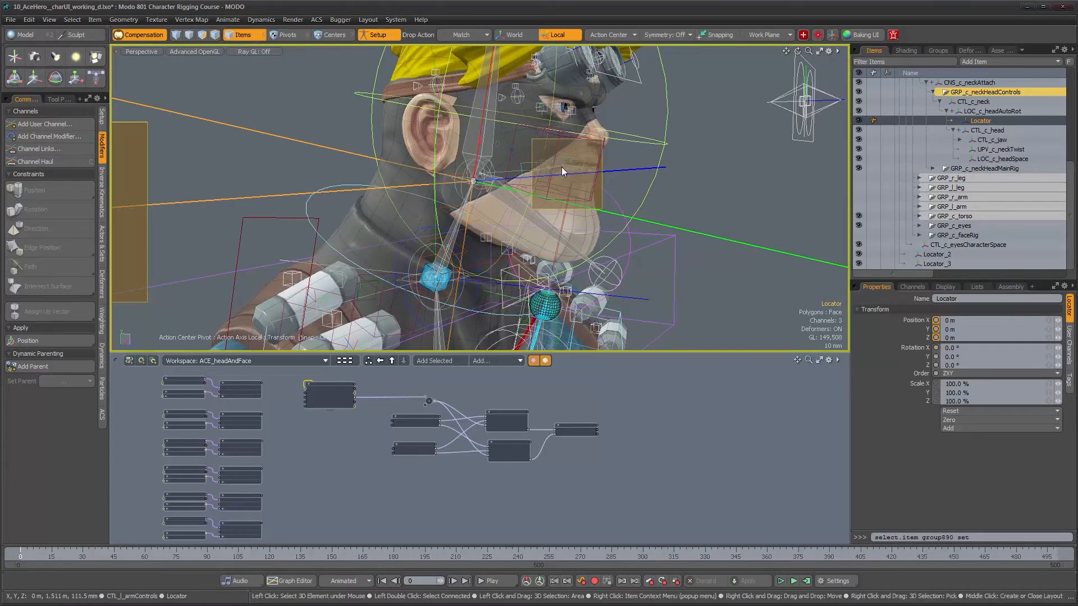
alt+drag(562, 168, 596, 196)
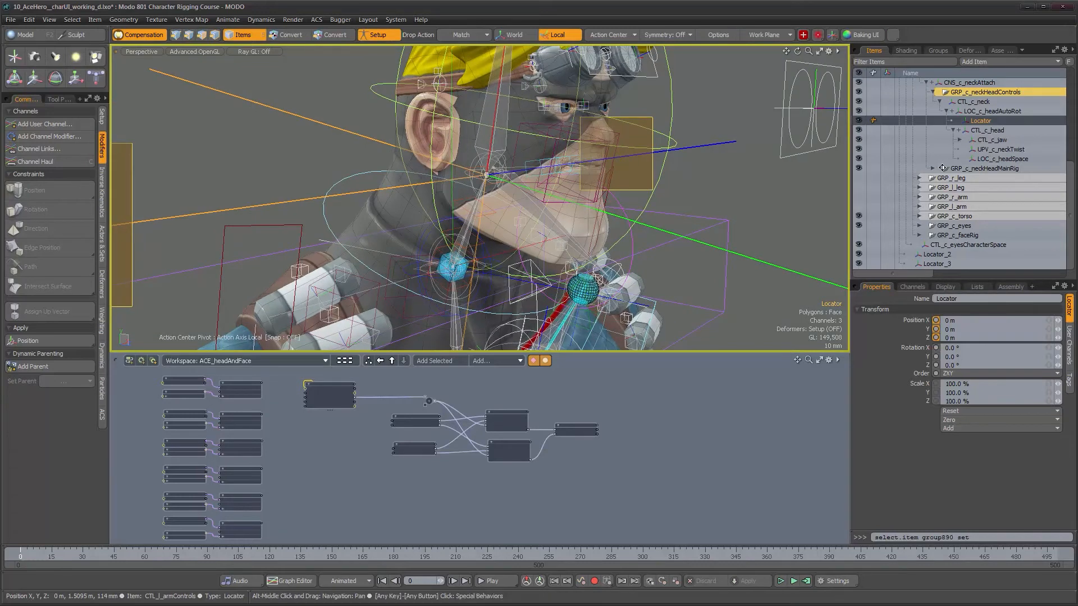
click(992, 130)
drag(979, 128, 978, 120)
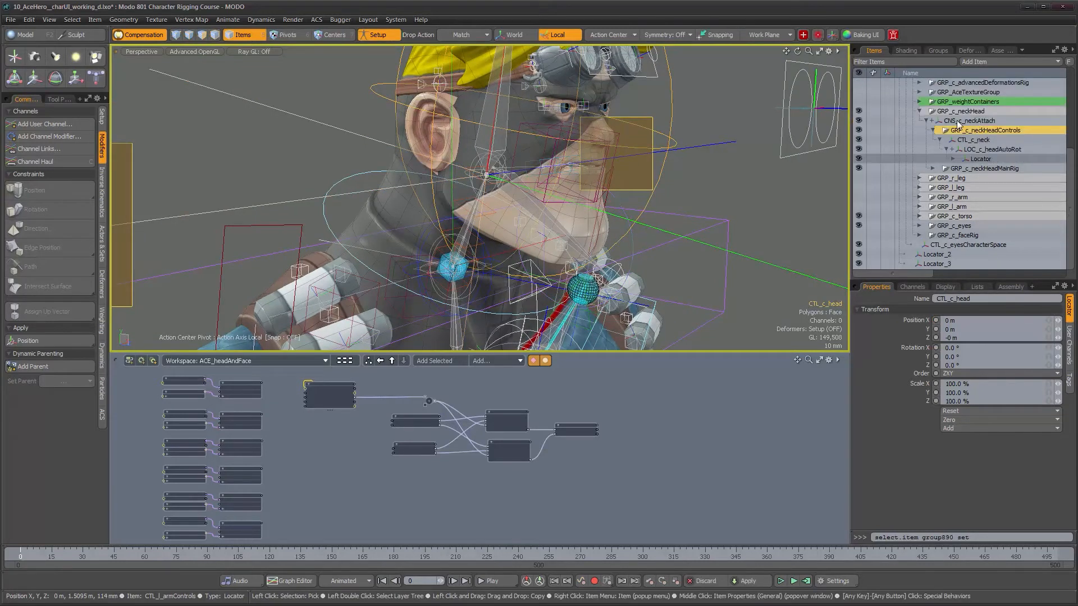
click(952, 159)
Rename the parent Locator of CTL_c_head as CNS_c_headTrnsSpace and leave Setup mode
click(987, 159)
double_click(987, 158)
text(CNS_c_headTrnsSpace)
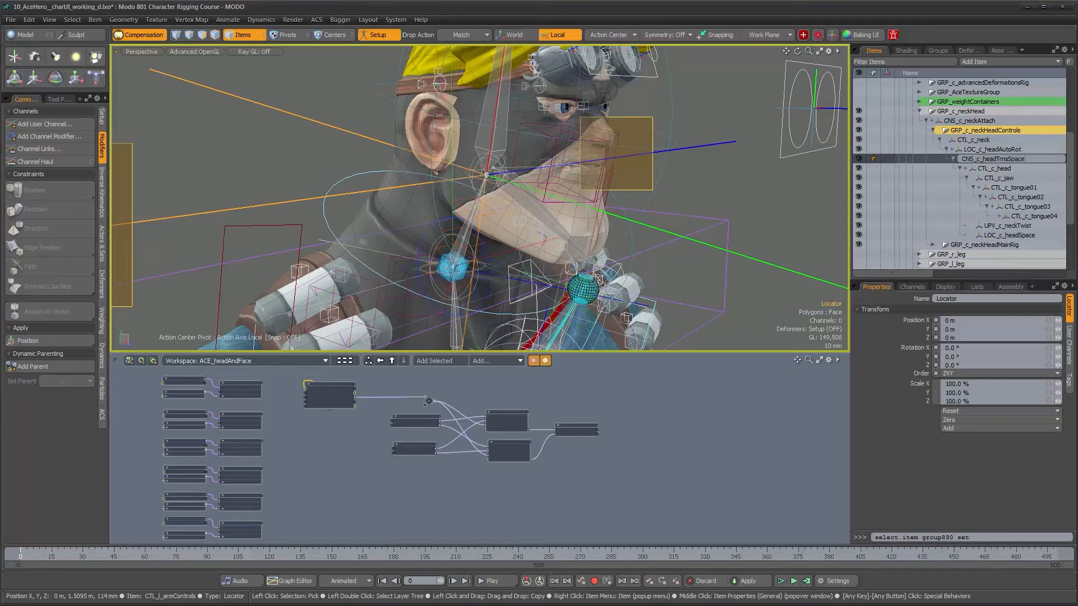
click(1017, 158)
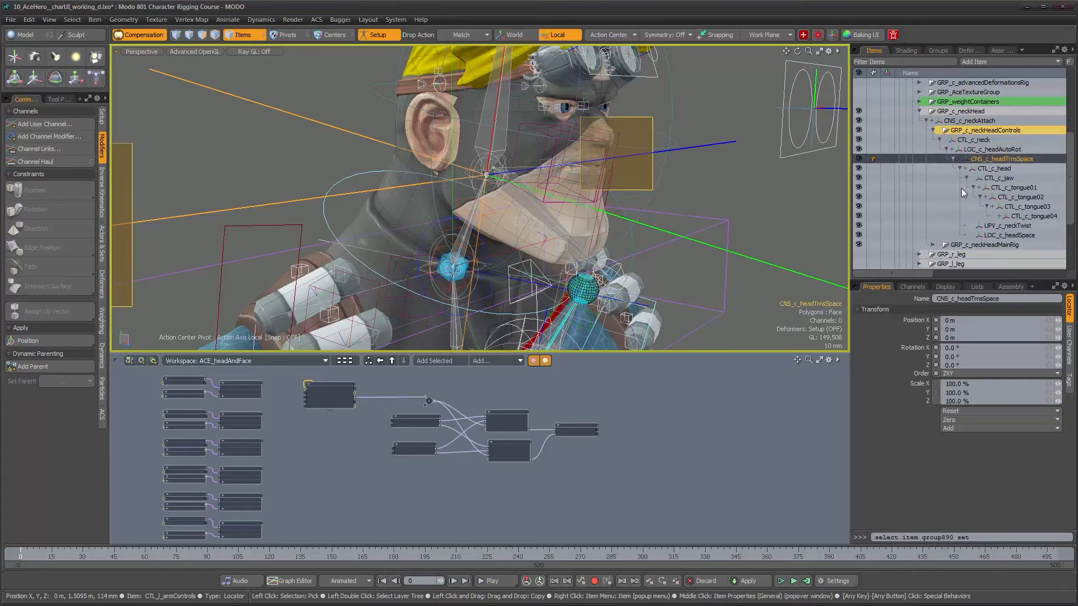
alt+drag(711, 226, 661, 232)
alt+right_drag(661, 233, 612, 241)
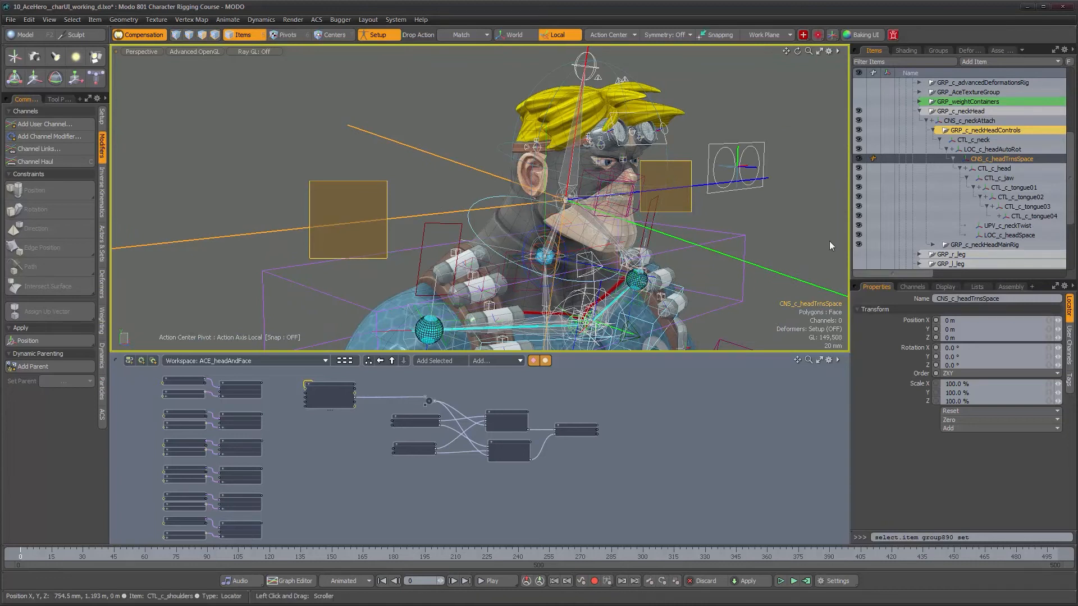
click(371, 37)
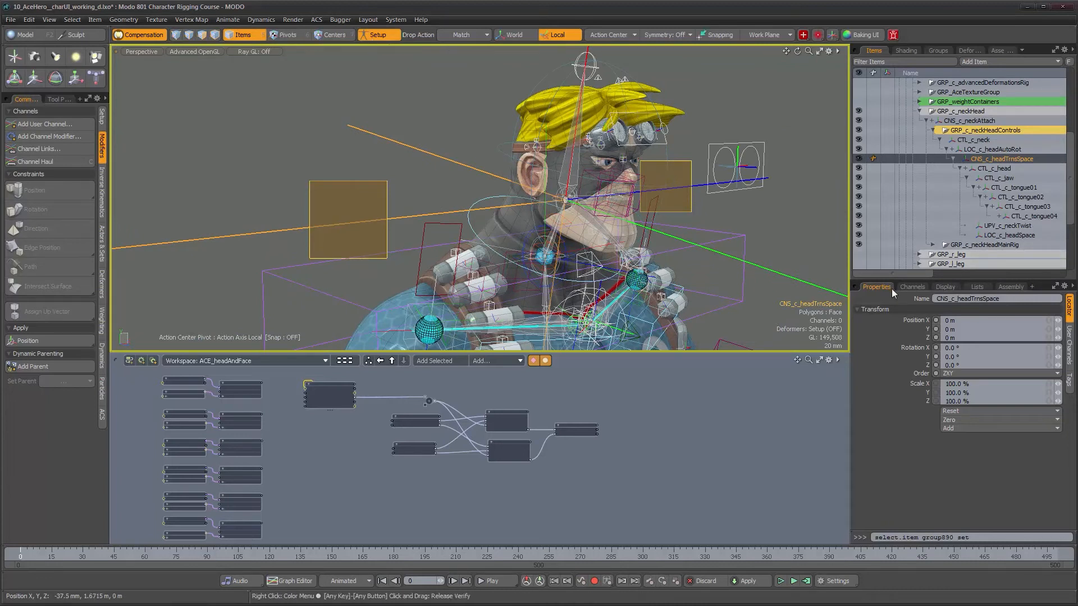
Try a display size of 0.1 on CNS_c_headTrnsSpace and settle on 0.25
click(948, 287)
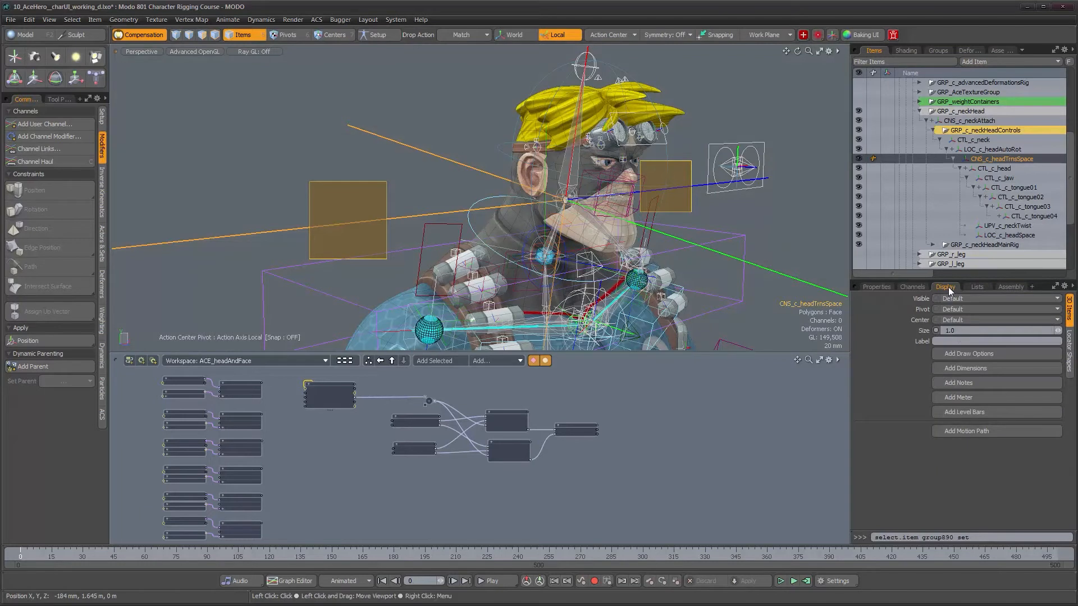
text(.1)
key(Return)
alt+drag(646, 185, 595, 192)
scroll(538, 188, up, 3)
click(966, 331)
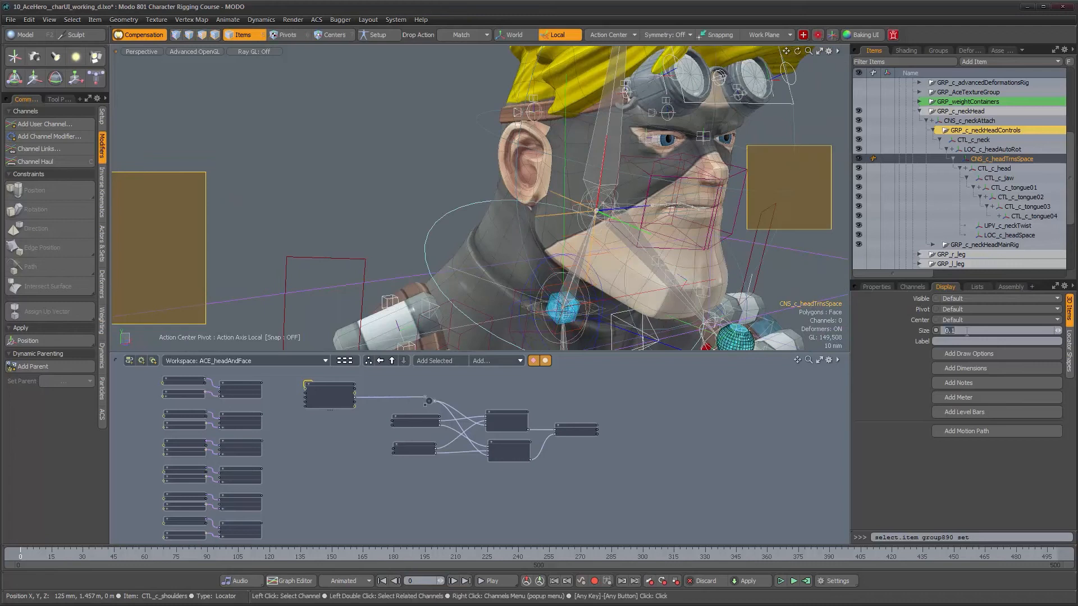
text(0.25)
key(Return)
mouse_move(566, 246)
alt+mouse_down()
mouse_move(608, 247)
mouse_move(567, 246)
alt+mouse_up()
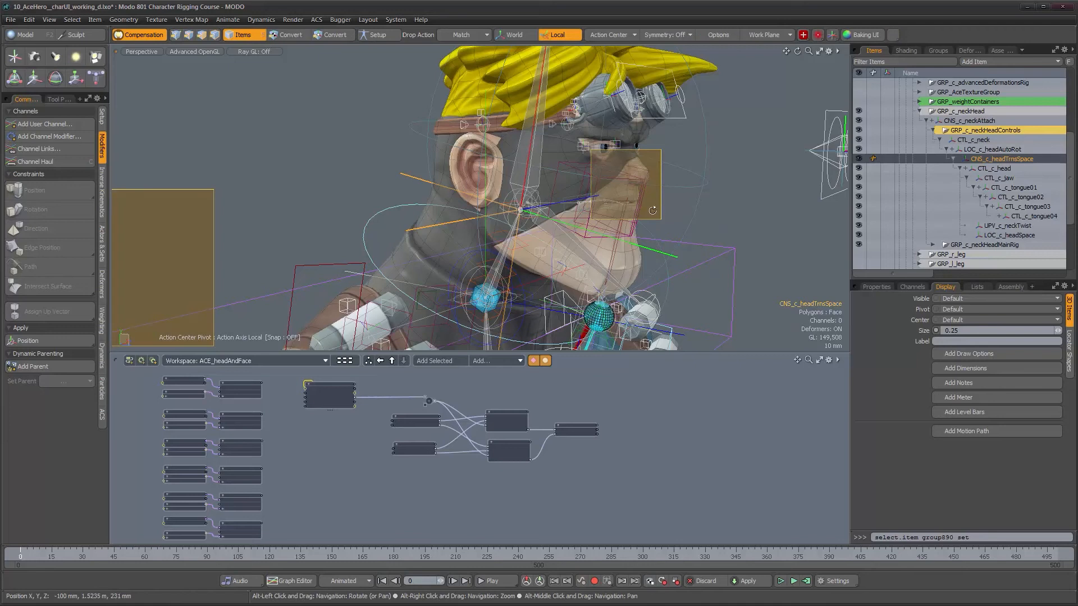
alt+drag(697, 262, 671, 263)
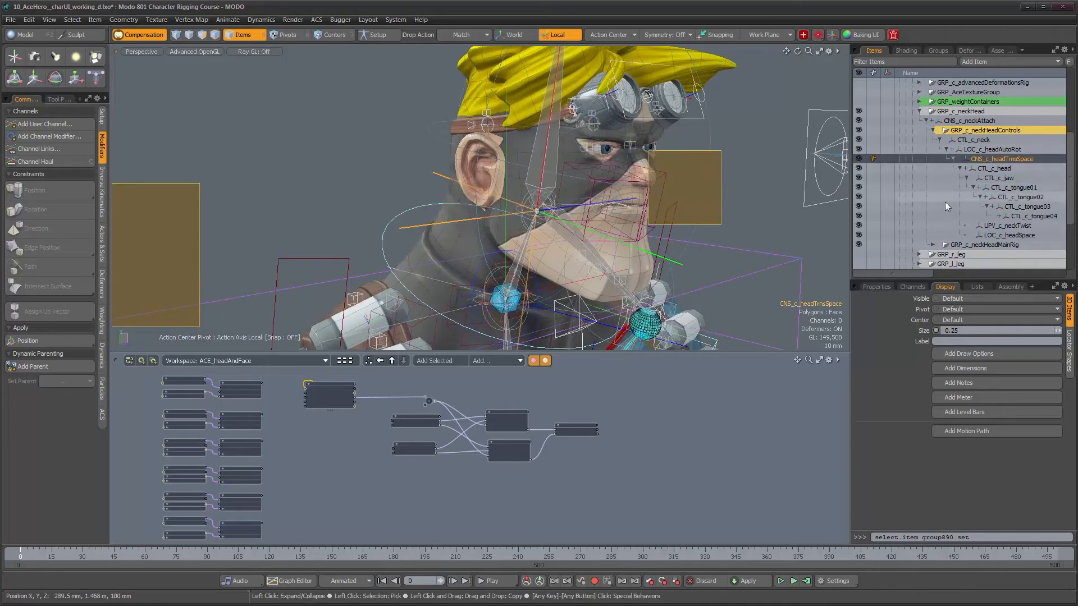
Rename Locator_2 at the end of the item list as LOC_c_characterSpace_head
scroll(645, 229, down, 2)
scroll(529, 194, down, 3)
alt+drag(586, 245, 574, 223)
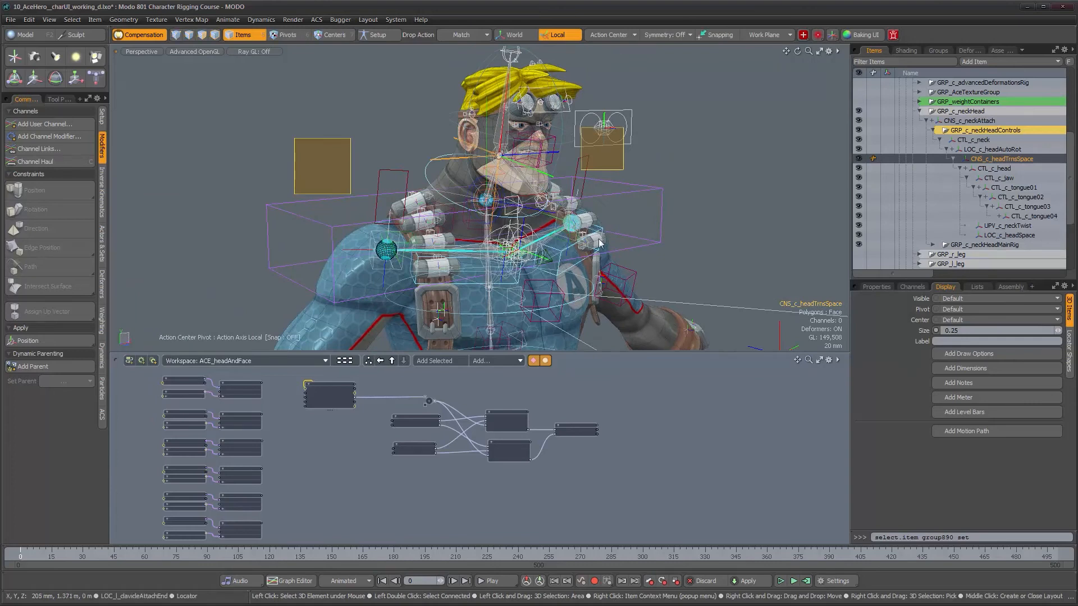
scroll(909, 224, down, 4)
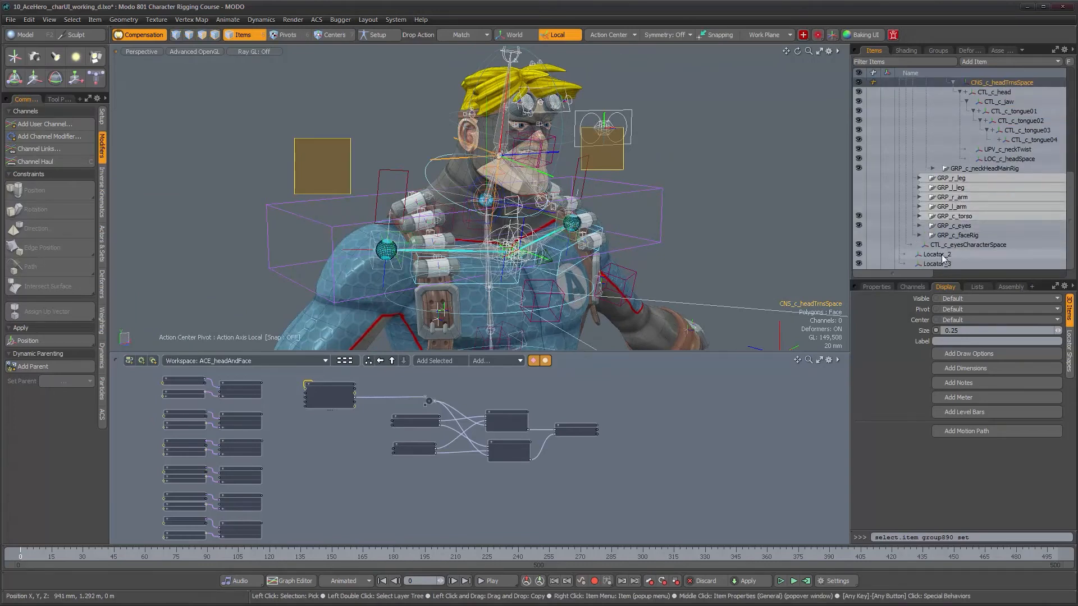
click(940, 255)
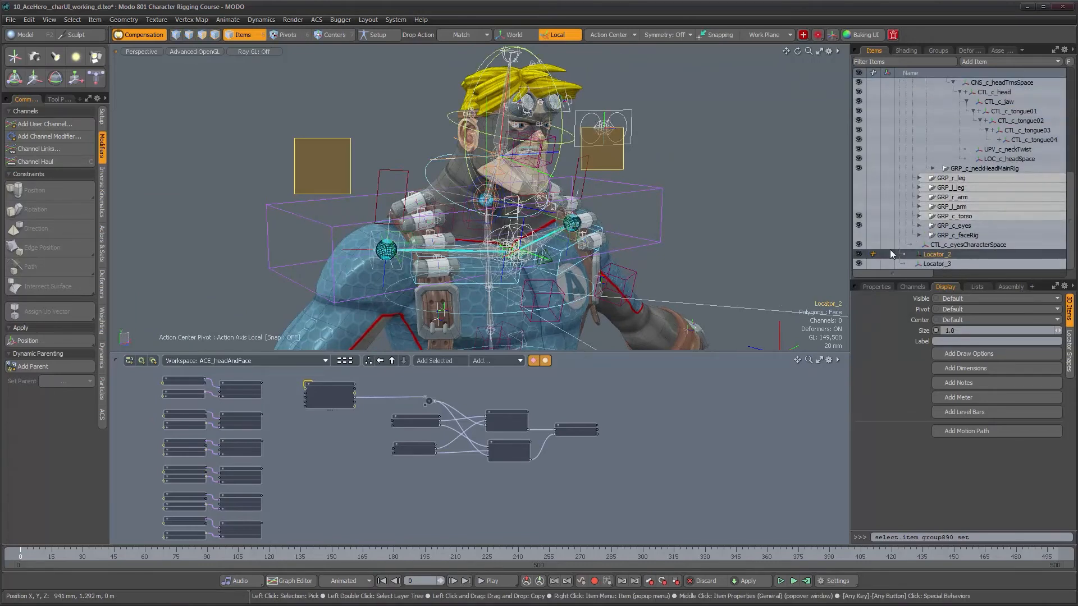
alt+drag(478, 152, 505, 156)
alt+right_drag(505, 156, 539, 158)
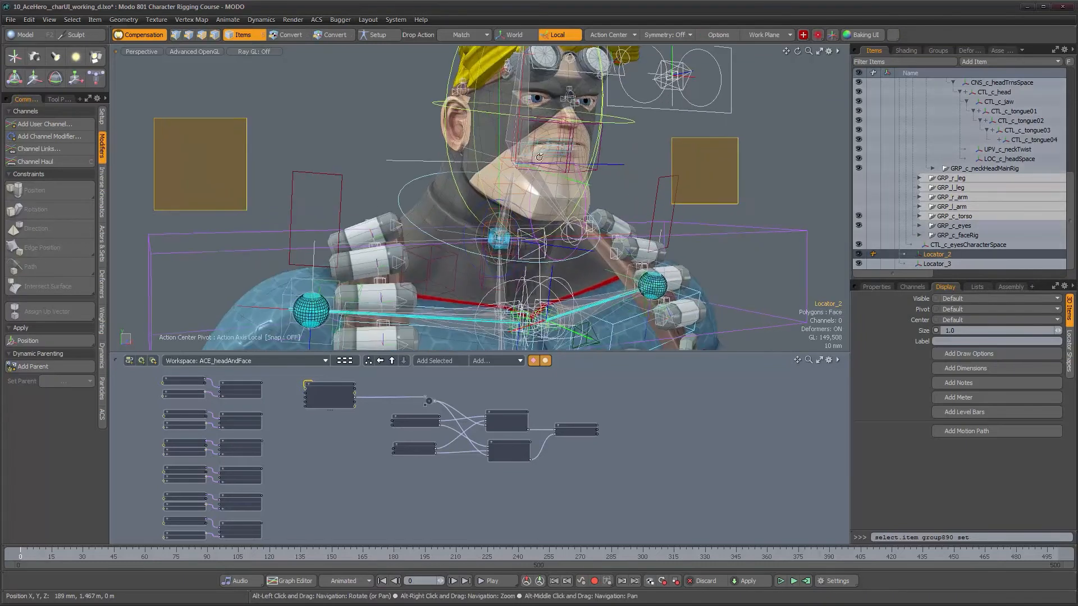
double_click(961, 255)
text(L)
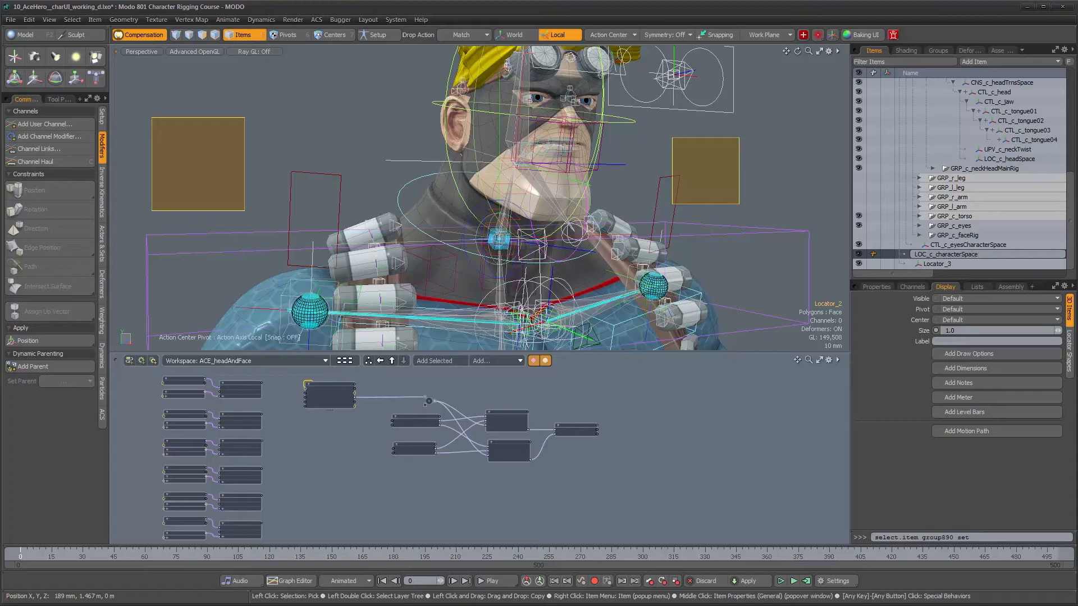
text(ad)
key(Return)
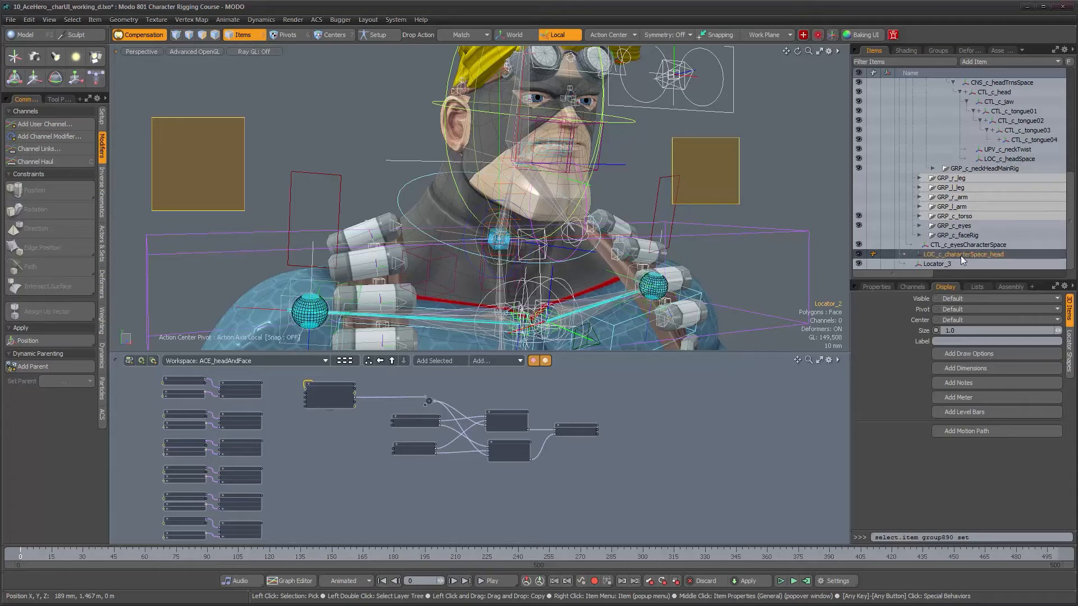
Rename Locator_3 as LOC_c_torsoSpace_head
double_click(961, 264)
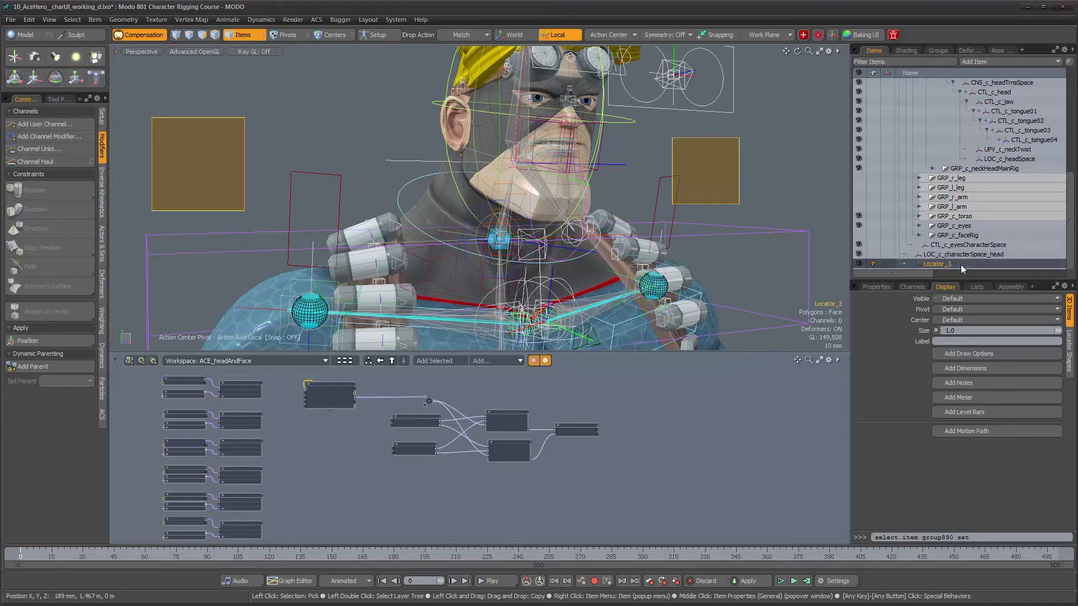
text(LOC_c_torsoSpace_head)
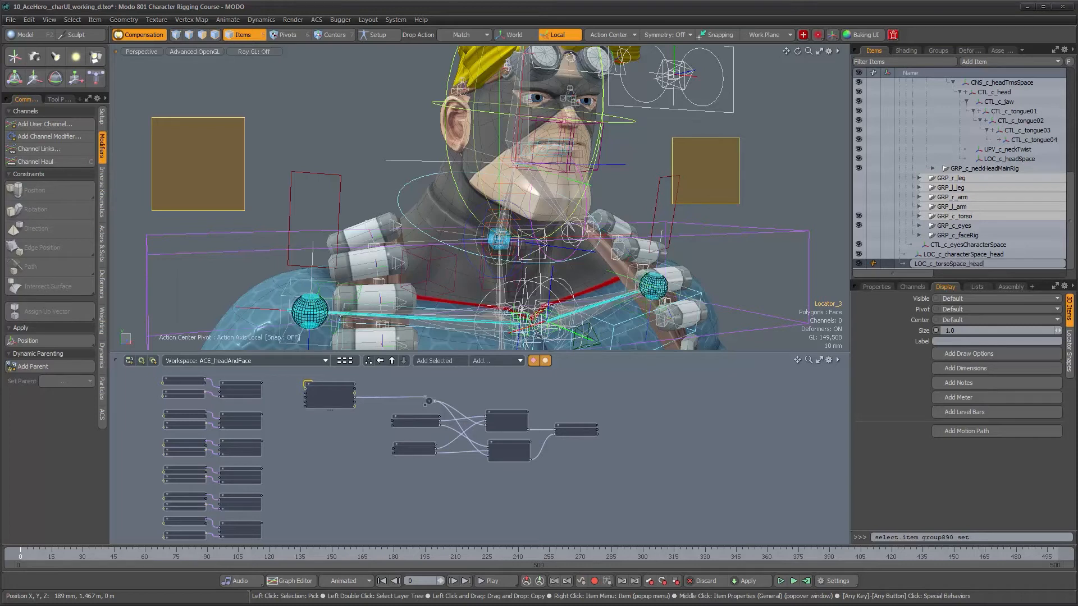
key(Return)
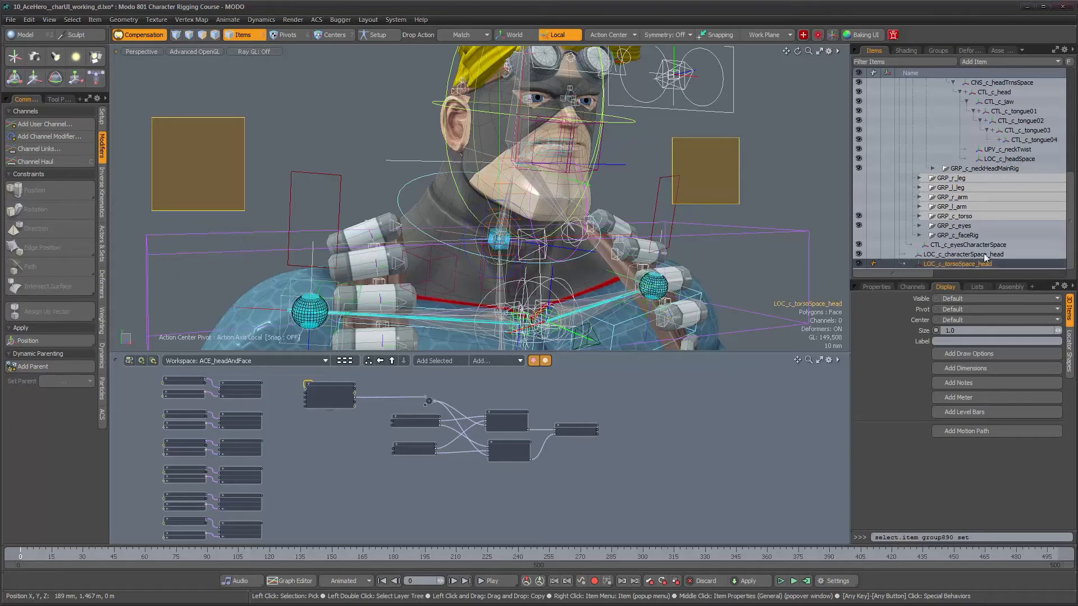
Check the naming of CTL_c_eyesCharacterSpace and rename LOC_c_characterSpace_head to match as LOC_c_headCharacterSpace
alt+drag(628, 225, 645, 245)
scroll(616, 149, up, 5)
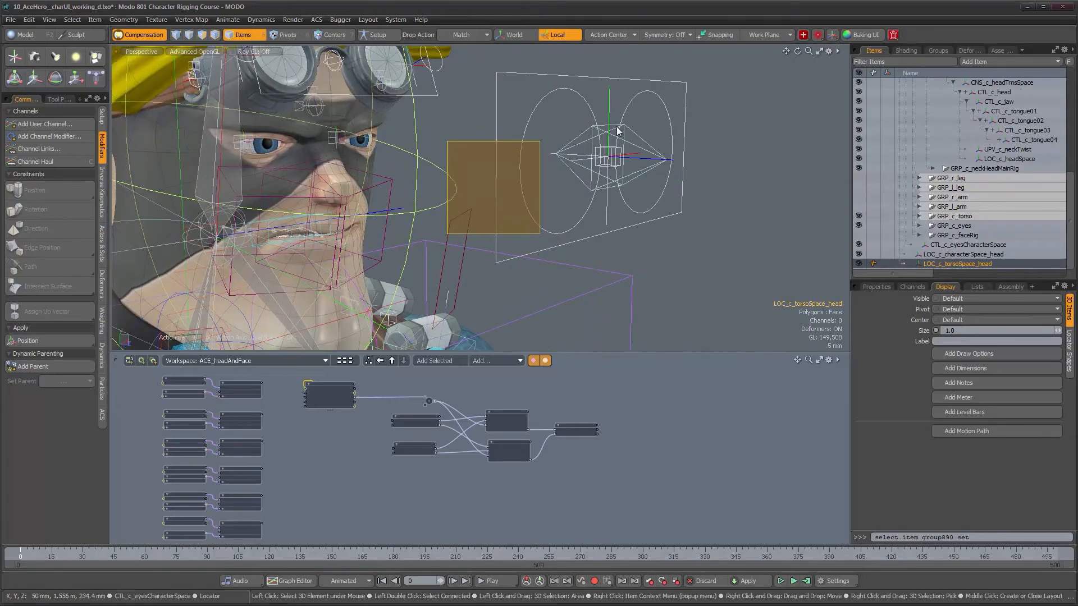
click(618, 131)
double_click(1019, 244)
click(1023, 244)
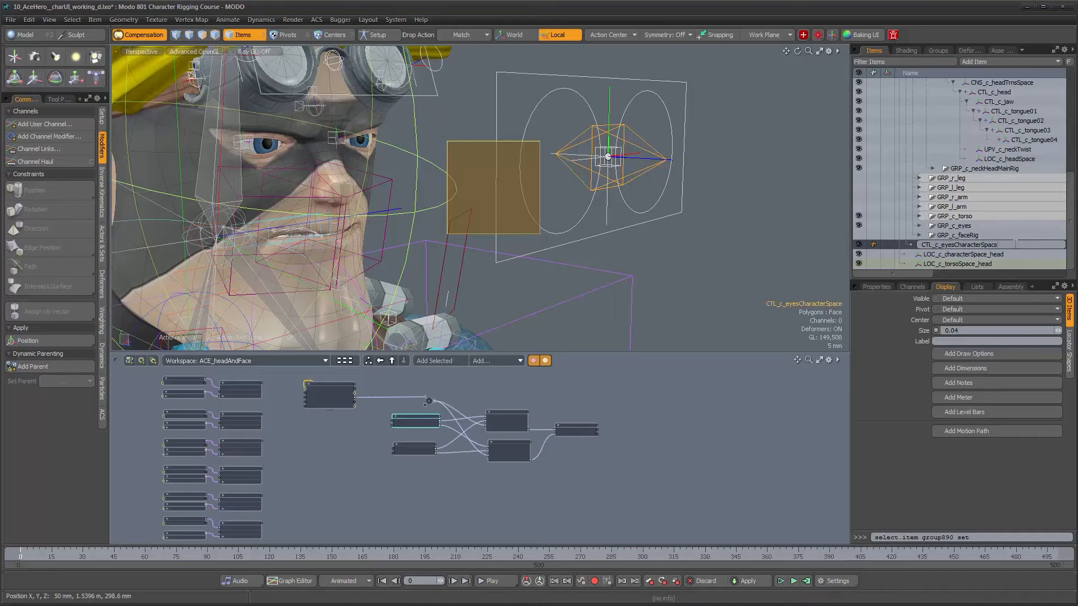
click(997, 256)
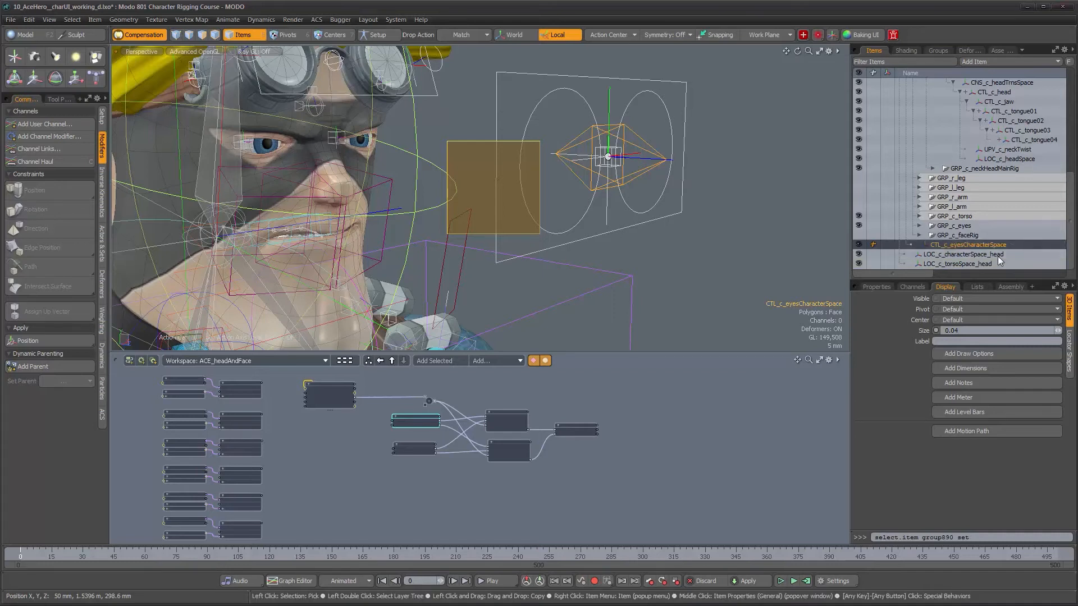
click(995, 256)
click(945, 257)
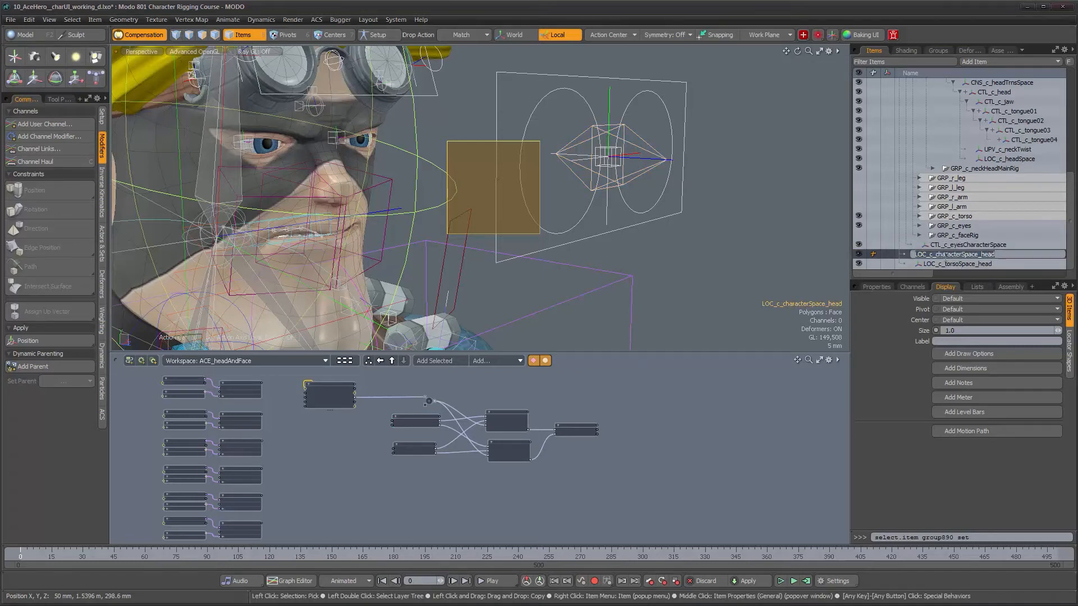
text(headC)
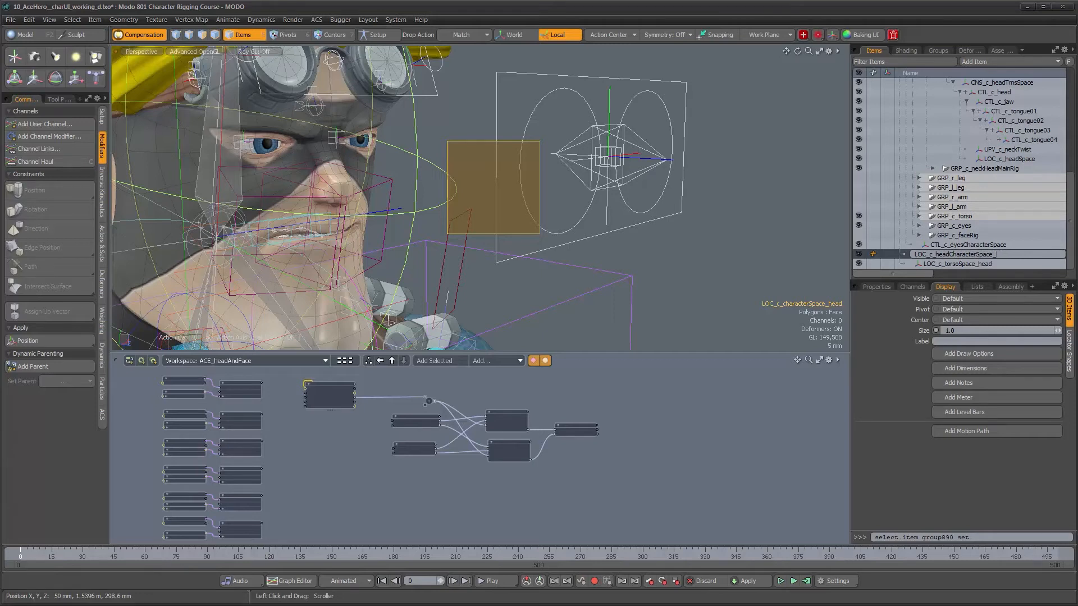
key(BackSpace)
key(Return)
Rename LOC_c_torsoSpace_head as LOC_c_headTorsoSpace_head
click(951, 264)
double_click(948, 264)
click(936, 265)
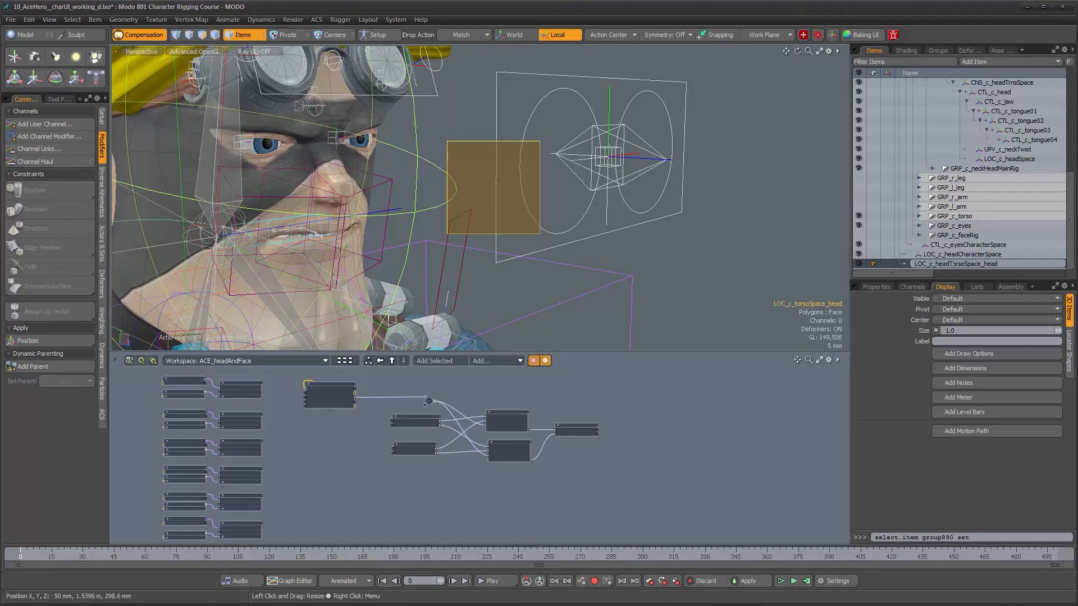
key(Return)
Examine where LOC_c_headCharacterSpace and LOC_c_headTorsoSpace_head sit relative to the character's head
scroll(614, 258, down, 5)
alt+drag(615, 258, 583, 260)
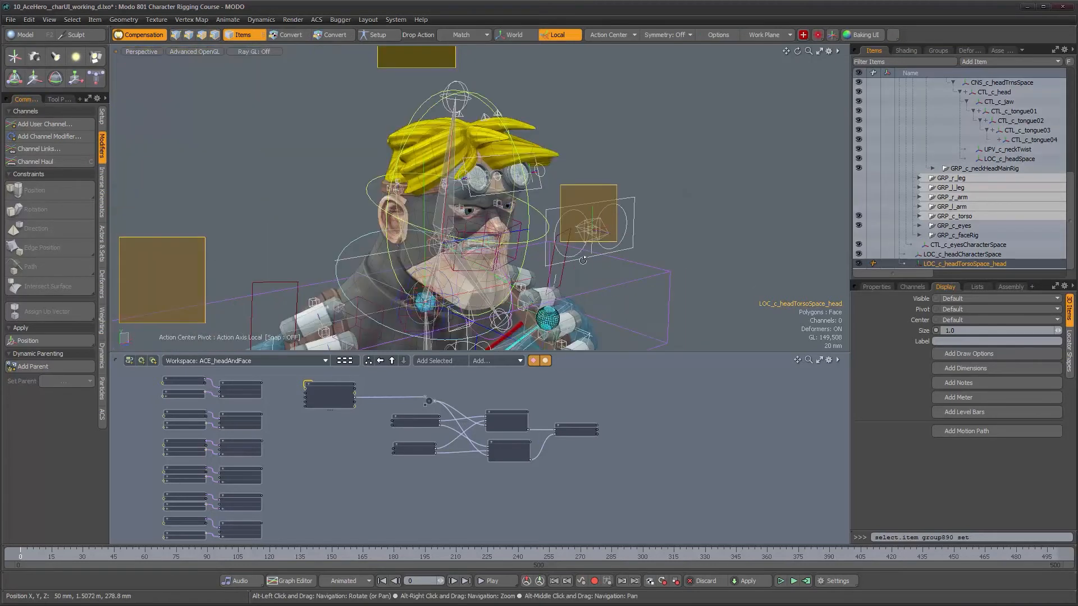
alt+right_drag(583, 260, 555, 246)
alt+drag(554, 245, 505, 242)
alt+right_drag(505, 241, 554, 225)
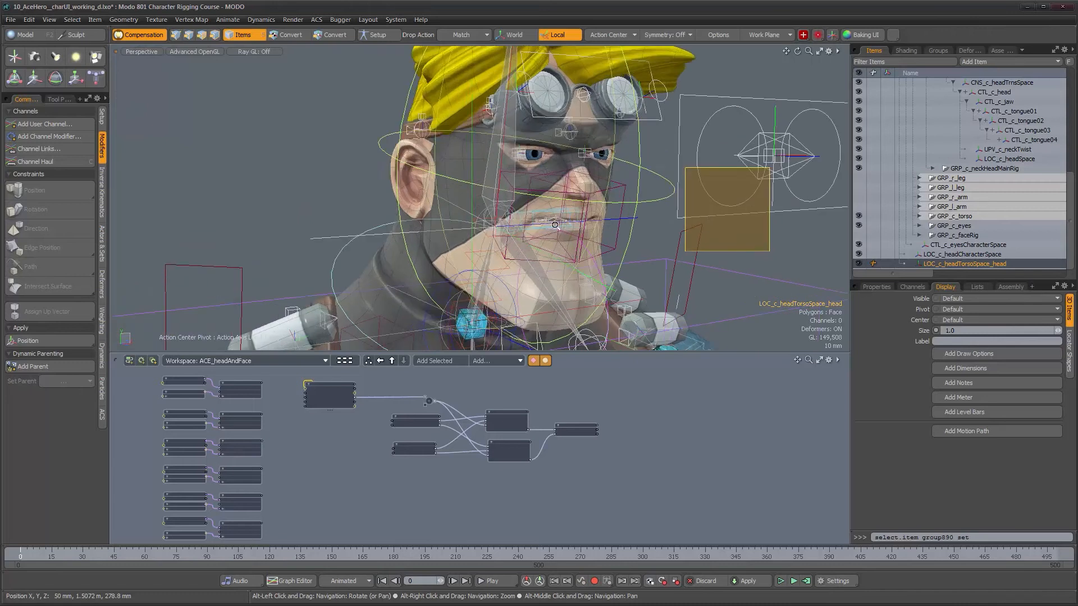
alt+drag(555, 224, 353, 238)
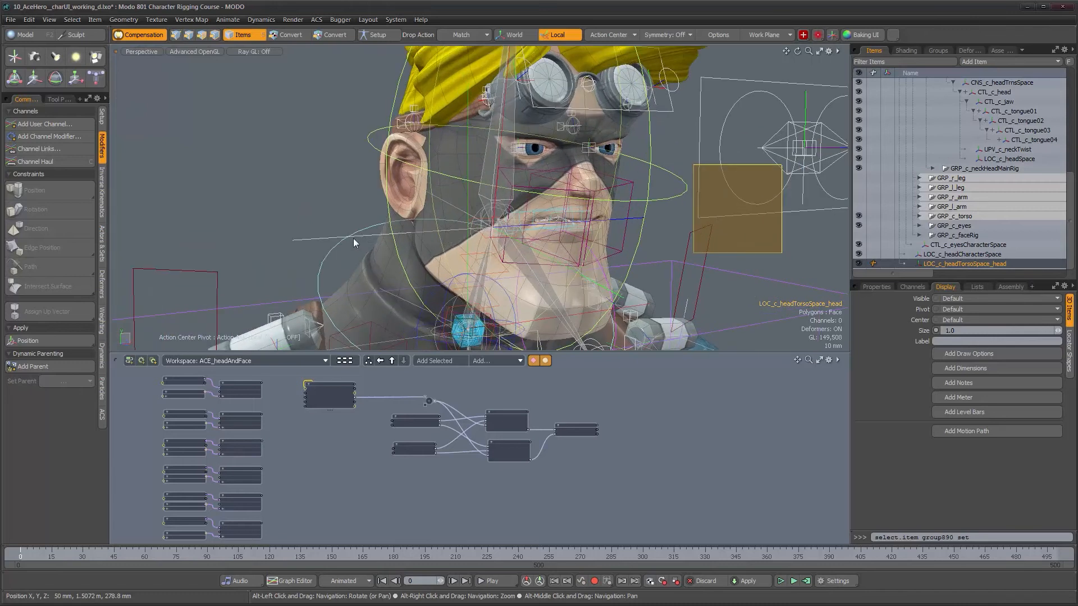
click(965, 254)
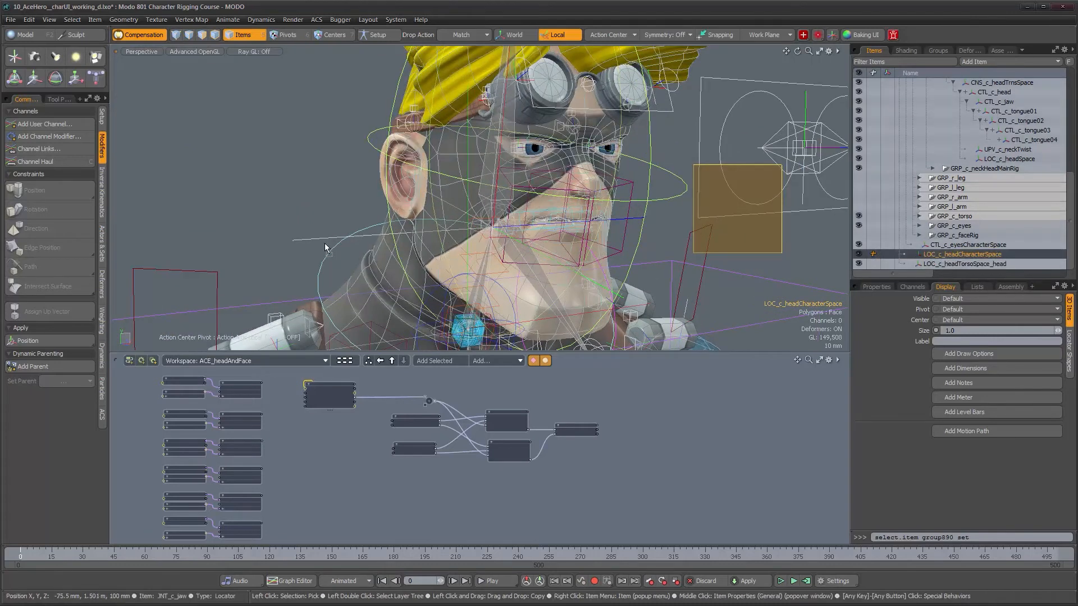
click(940, 264)
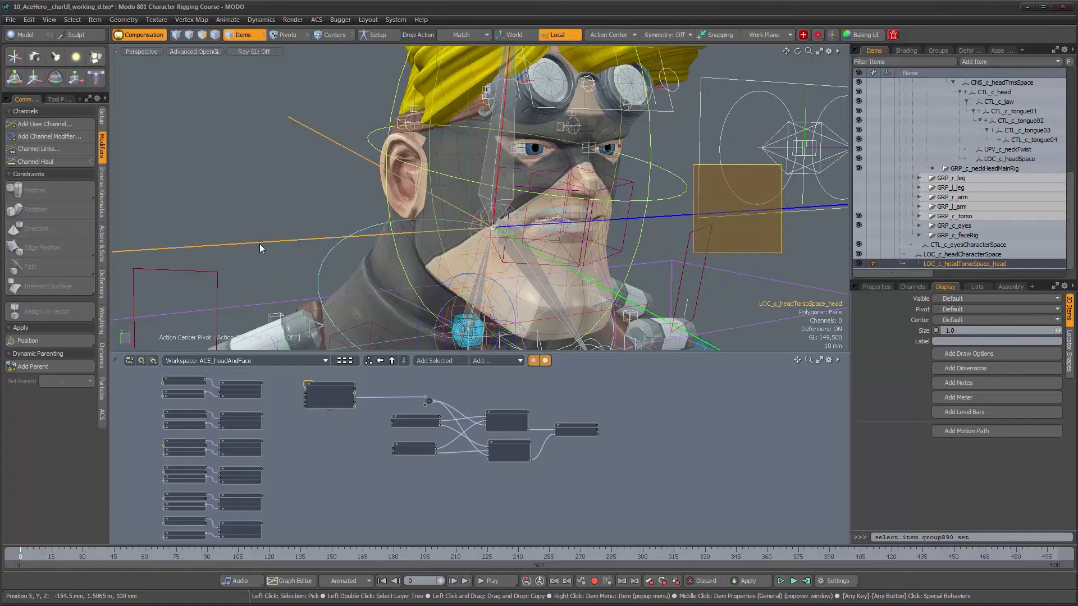
Set the display size of both LOC_c_headCharacterSpace and LOC_c_headTorsoSpace_head to 0.2
scroll(510, 242, down, 4)
alt+drag(574, 269, 599, 284)
scroll(599, 284, down, 4)
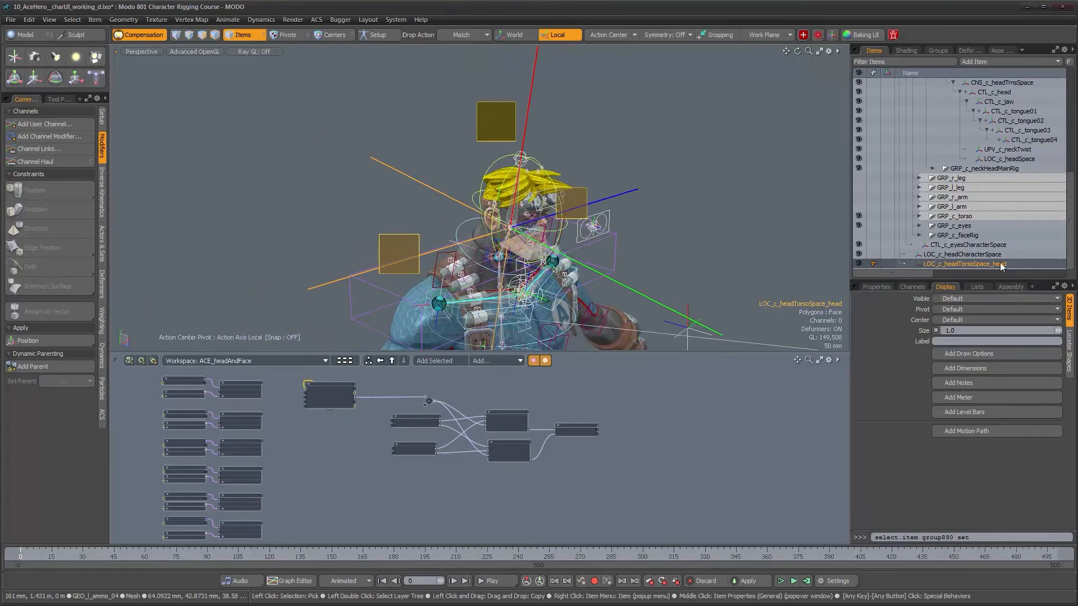
ctrl+click(985, 254)
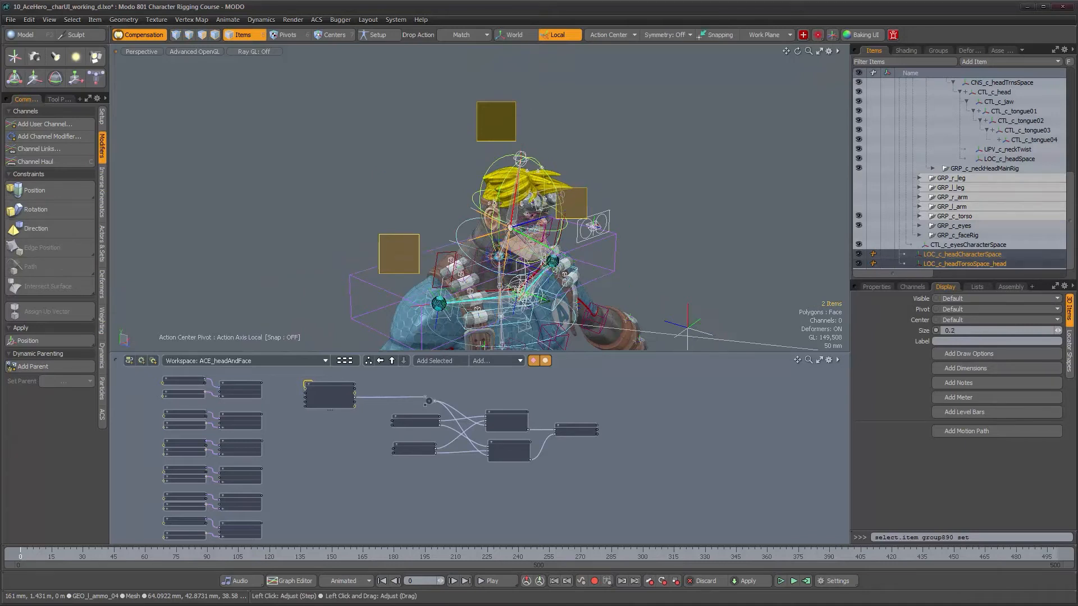
Parent LOC_c_headCharacterSpace in place under the large circular ground control around the character's feet
alt+drag(634, 259, 550, 180)
scroll(583, 234, up, 4)
click(951, 254)
key(a)
alt+right_drag(651, 299, 522, 185)
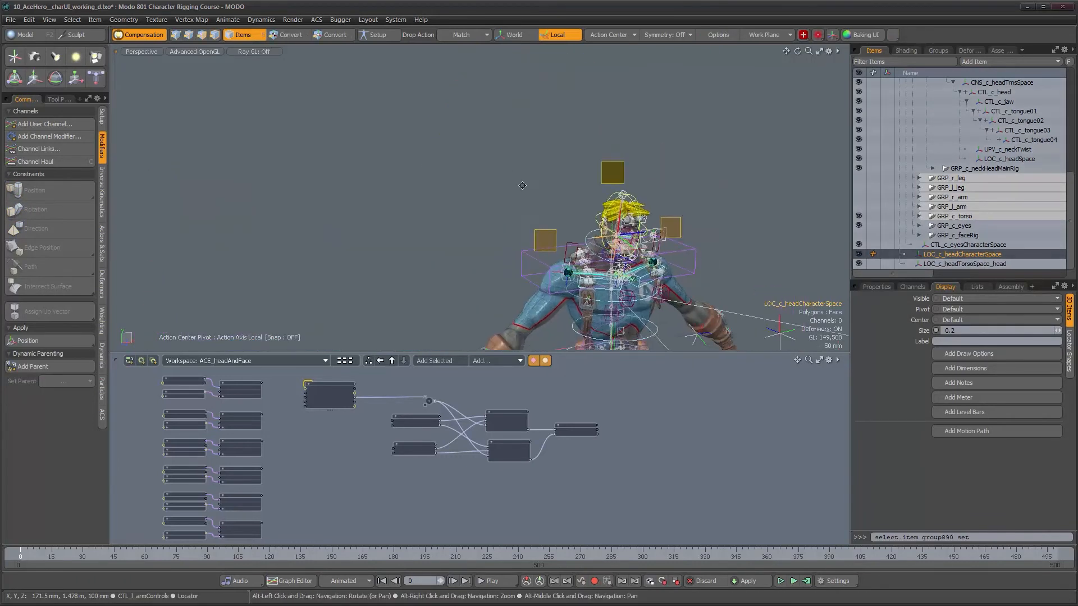
alt+shift+drag(522, 185, 392, 65)
mouse_move(623, 236)
alt+mouse_down()
mouse_move(632, 293)
mouse_move(605, 225)
mouse_move(612, 247)
alt+mouse_up()
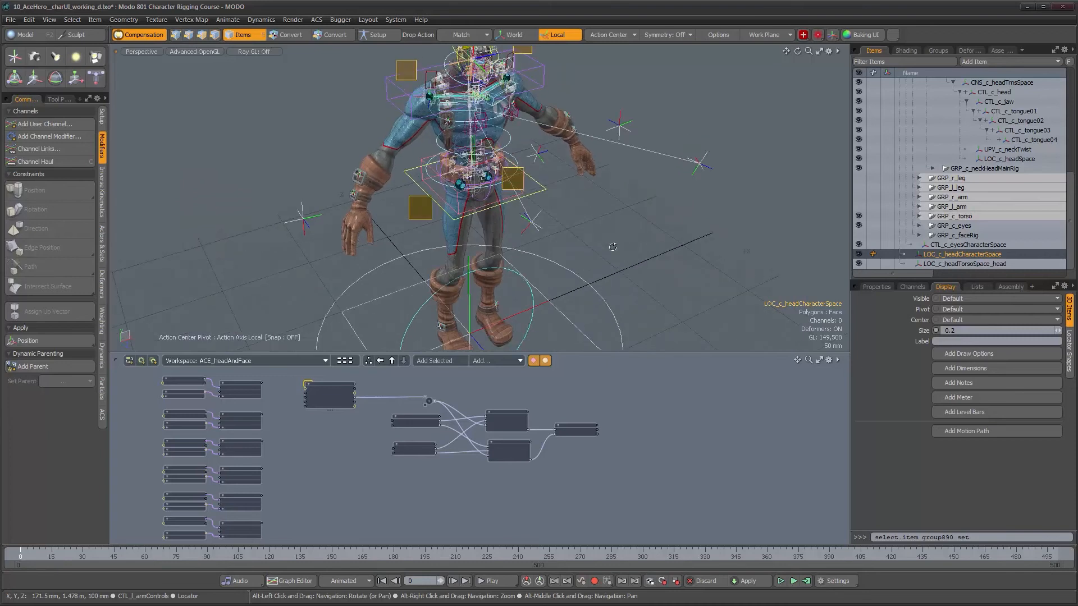
shift+click(606, 306)
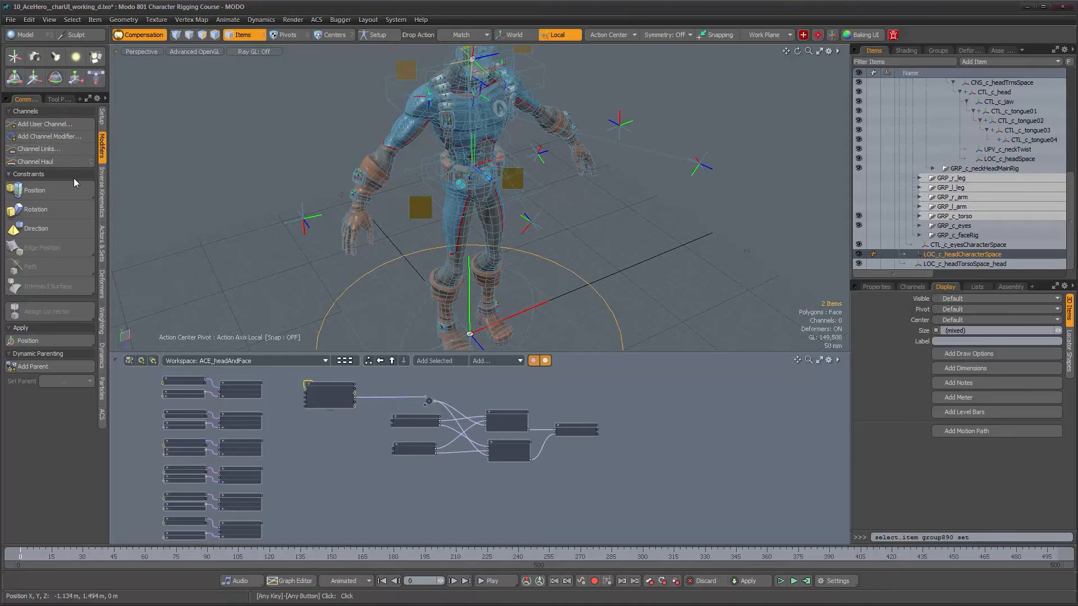
click(104, 117)
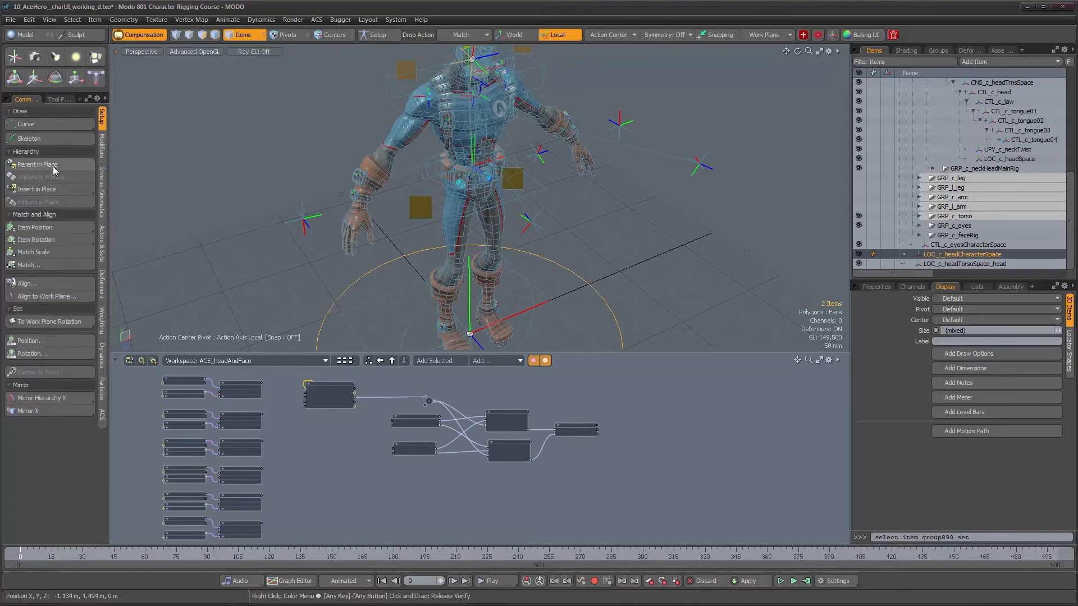
Select LOC_c_headTorsoSpace_head and examine the neck and shoulder controls around it from several angles
click(947, 264)
alt+drag(553, 168, 472, 239)
alt+right_drag(472, 238, 586, 210)
alt+drag(586, 210, 507, 232)
alt+shift+drag(361, 206, 477, 202)
alt+right_drag(477, 202, 528, 193)
alt+drag(527, 194, 499, 189)
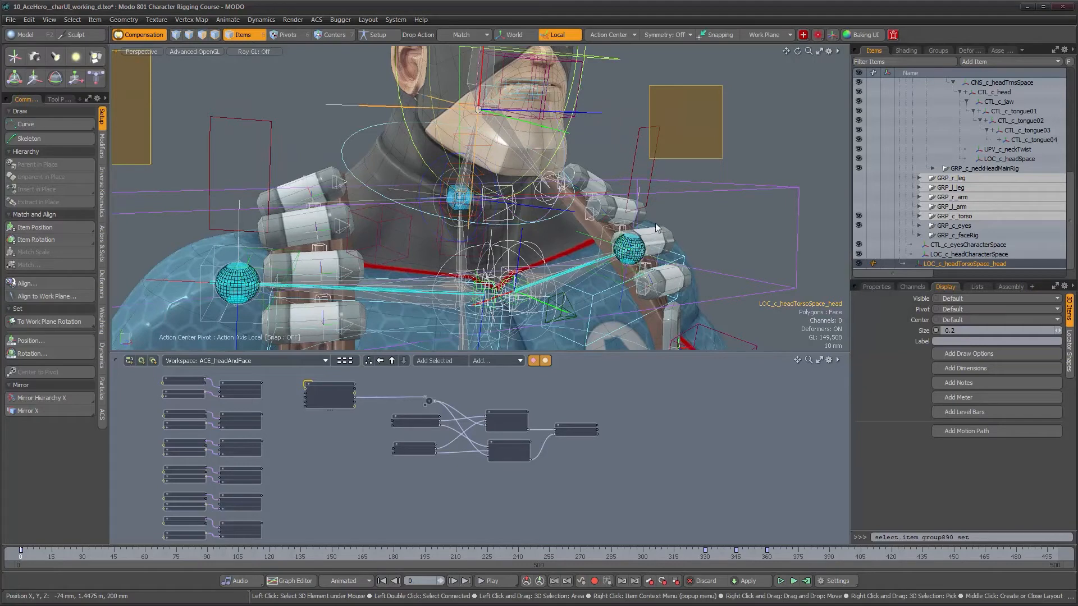
alt+drag(654, 207, 399, 205)
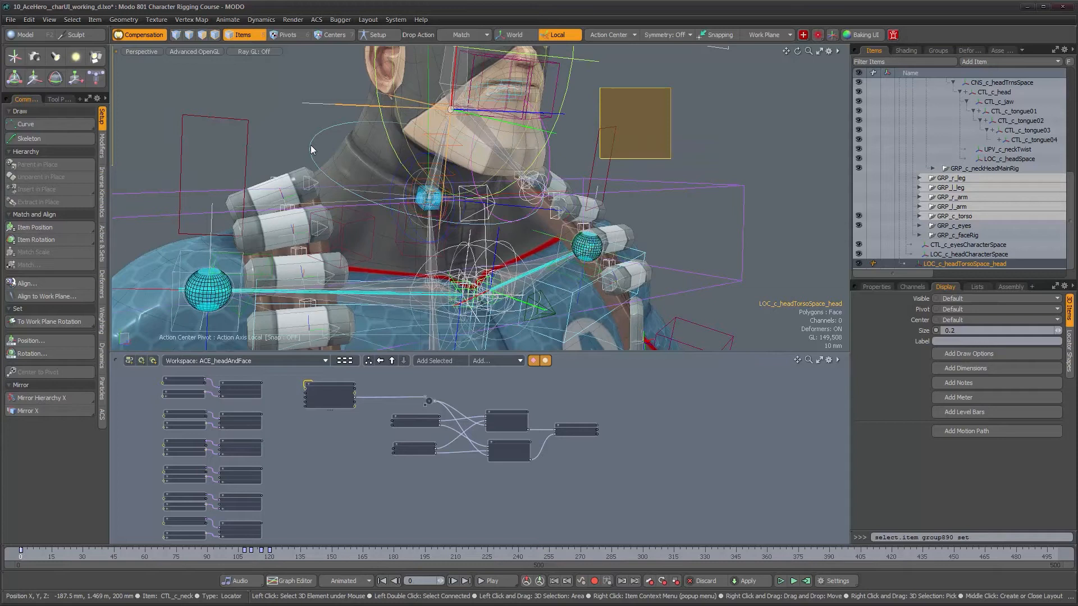
alt+drag(310, 145, 392, 143)
alt+drag(500, 210, 421, 216)
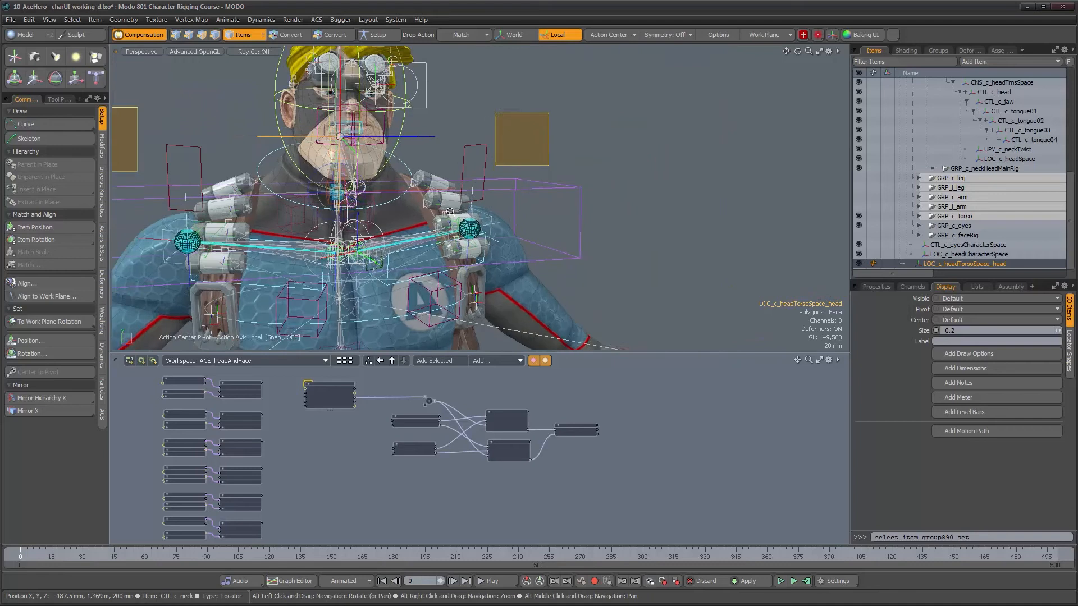
alt+right_drag(421, 216, 499, 248)
alt+middle_drag(500, 248, 645, 256)
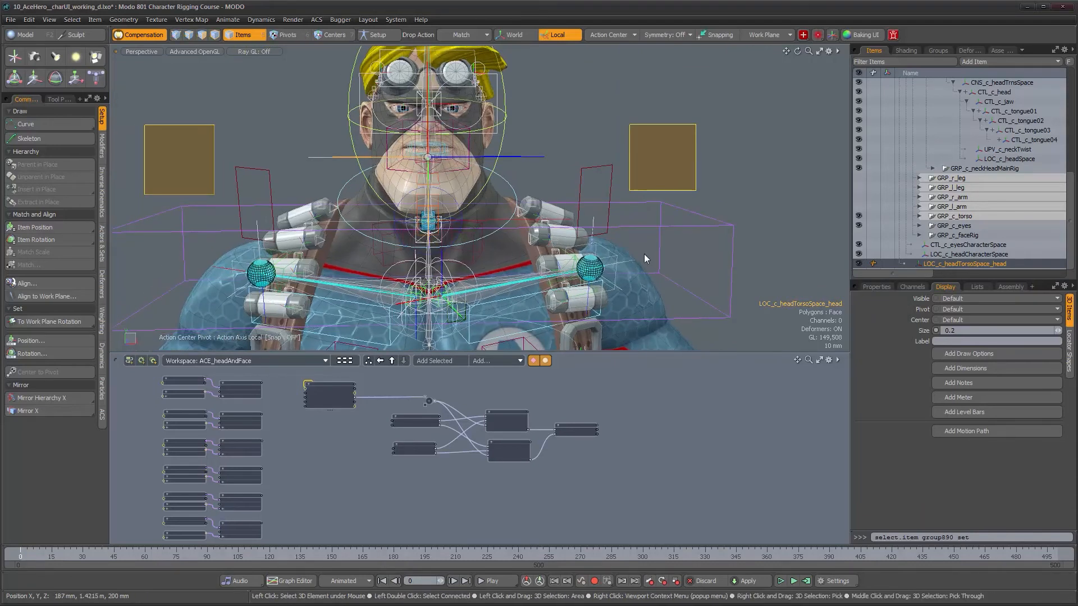
Parent LOC_c_headTorsoSpace_head in place under the circular CTL_c_neck control
alt+drag(345, 199, 323, 194)
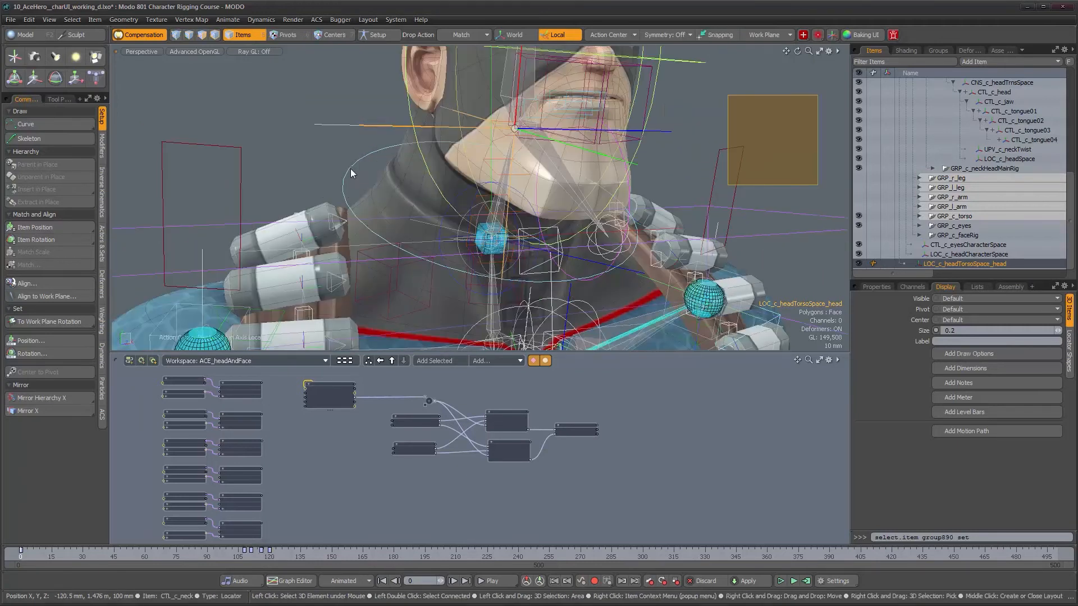
alt+drag(351, 169, 333, 168)
alt+drag(521, 280, 548, 272)
shift+click(407, 177)
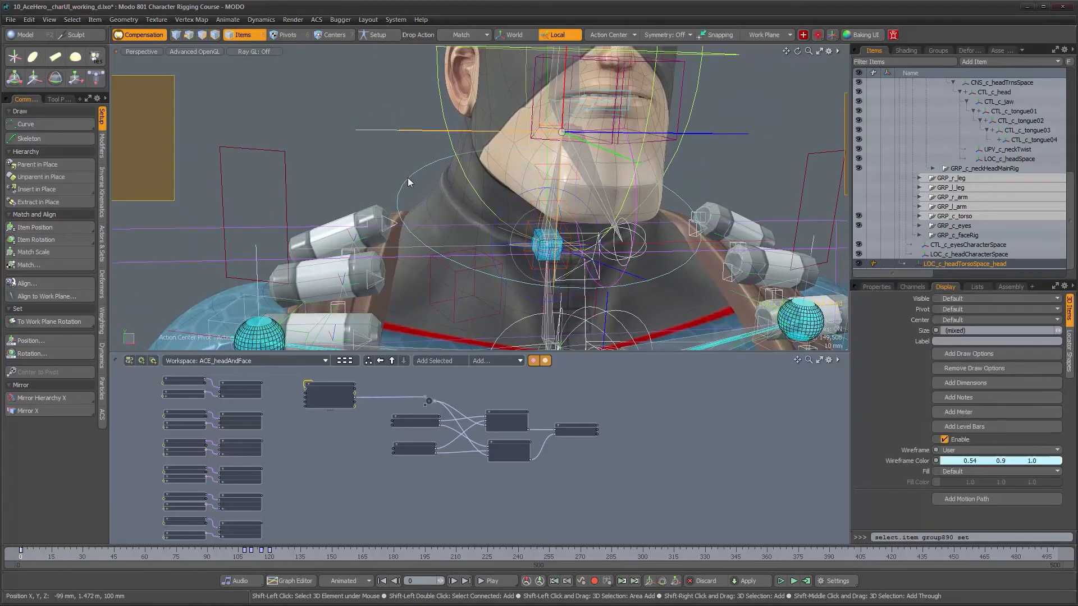
click(46, 166)
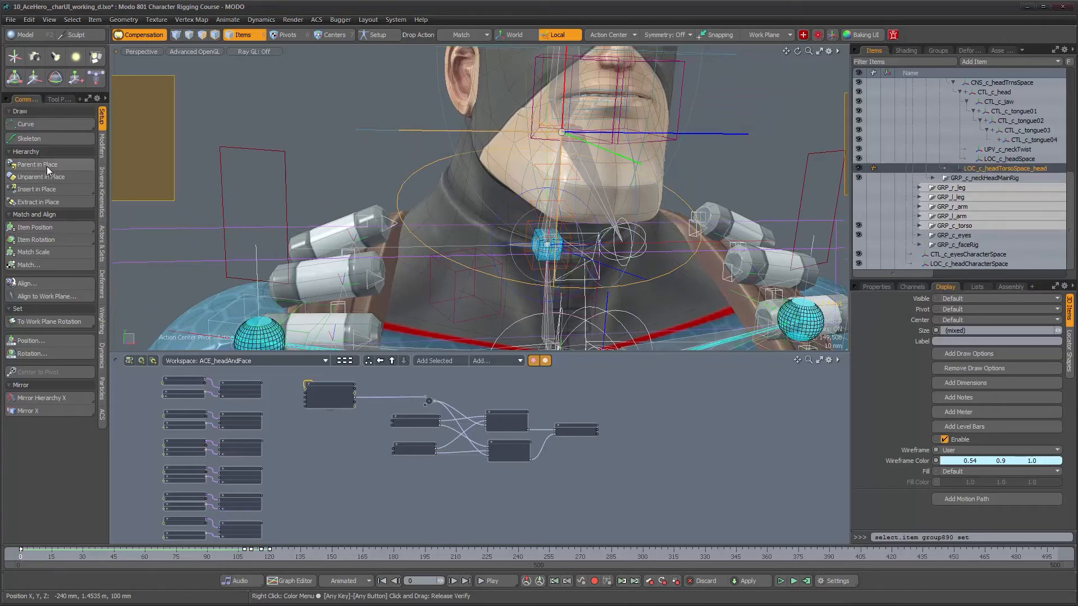
Add LOC_c_headCharacterSpace to the selection and place the selected items in the ACE_headAndFace schematic below the existing blend network
alt+right_drag(494, 239, 421, 224)
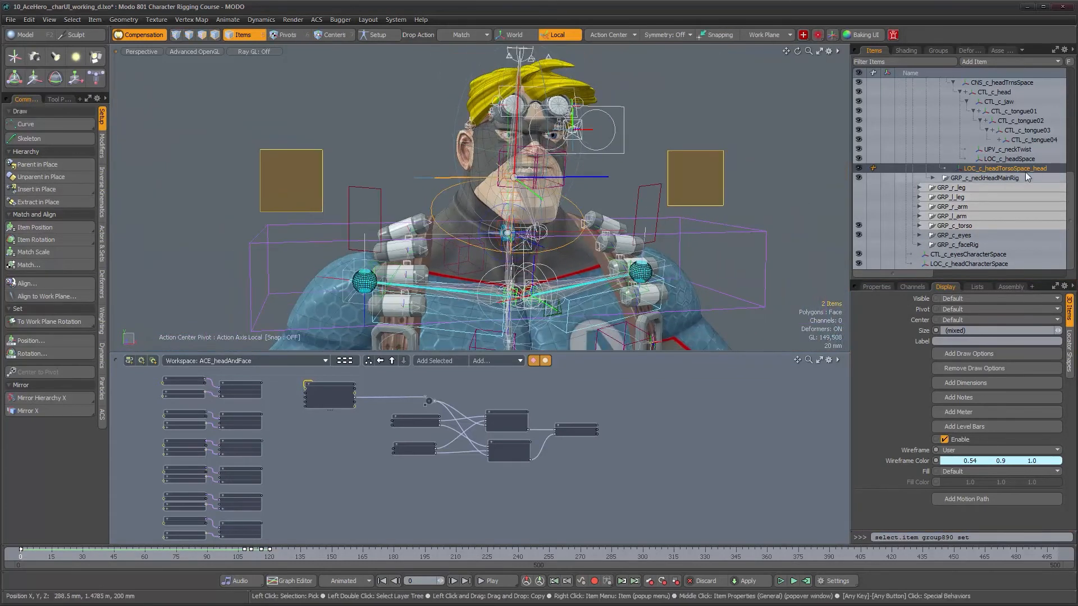
ctrl+click(1005, 263)
click(876, 287)
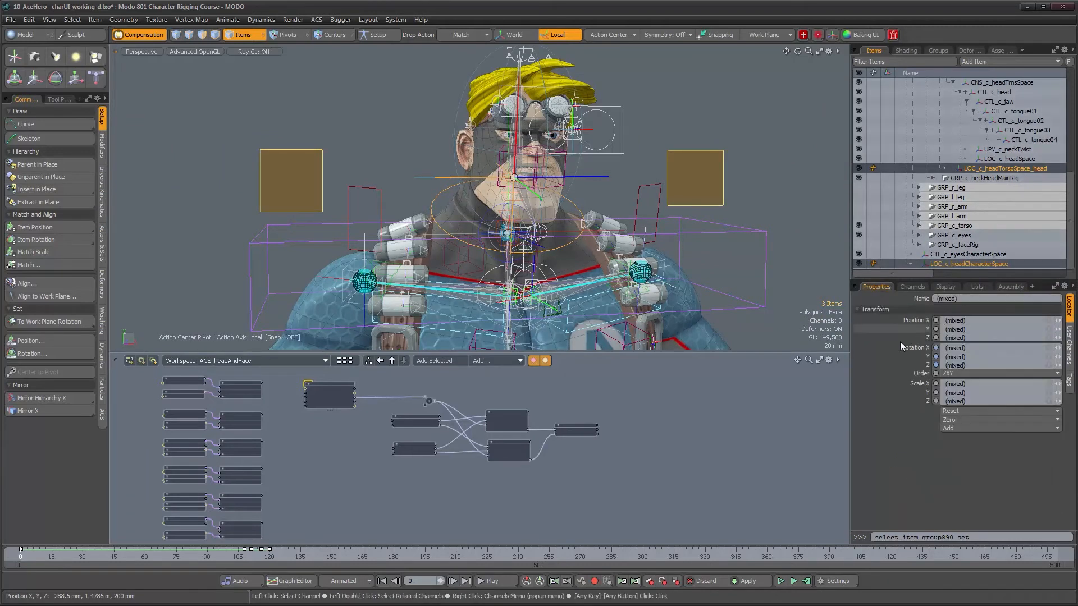
click(428, 362)
click(406, 503)
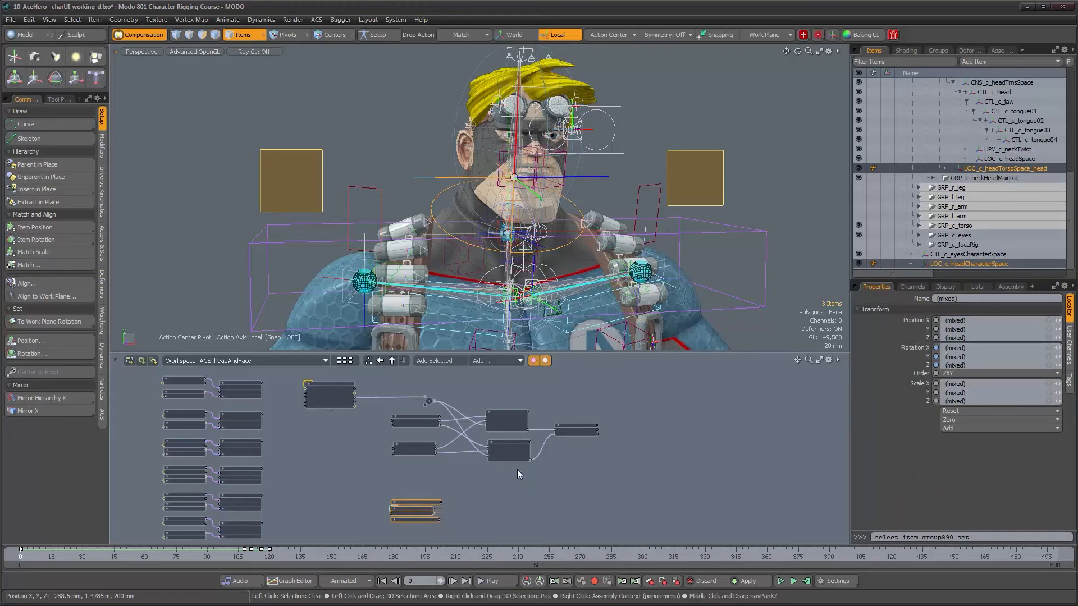
alt+drag(488, 314, 530, 314)
alt+drag(466, 517, 466, 468)
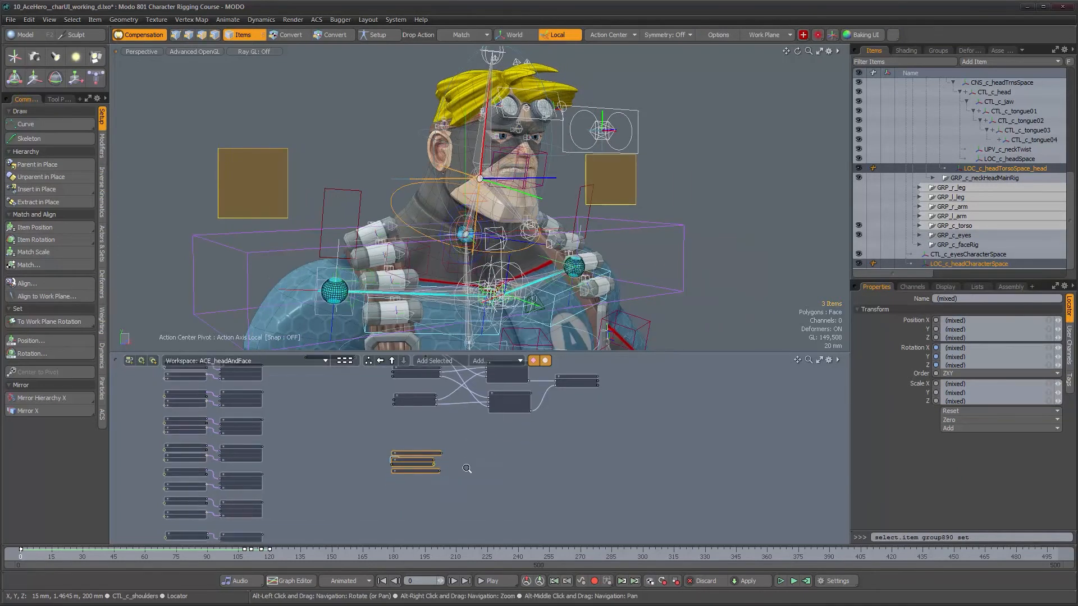
alt+right_drag(467, 469, 525, 466)
click(508, 460)
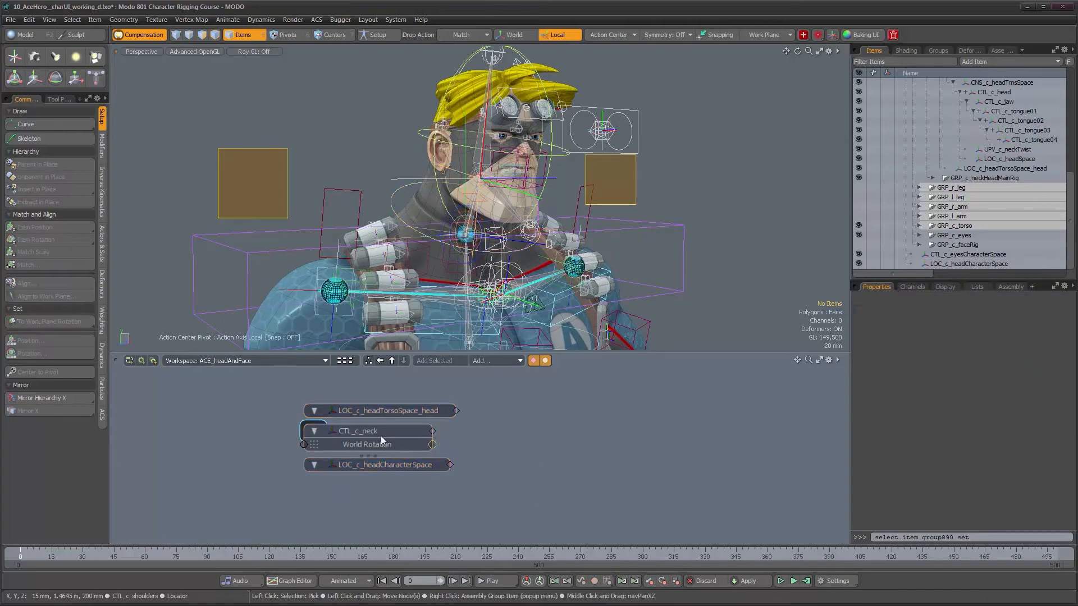
Remove the CTL_c_neck node from the schematic and move the LOC_c_headCharacterSpace node farther below LOC_c_headTorsoSpace_head
click(380, 436)
key(Delete)
drag(380, 466, 382, 495)
Add CNS_c_headTrnsSpace to the schematic, placing its node opposite the two locator nodes
alt+drag(521, 271, 494, 222)
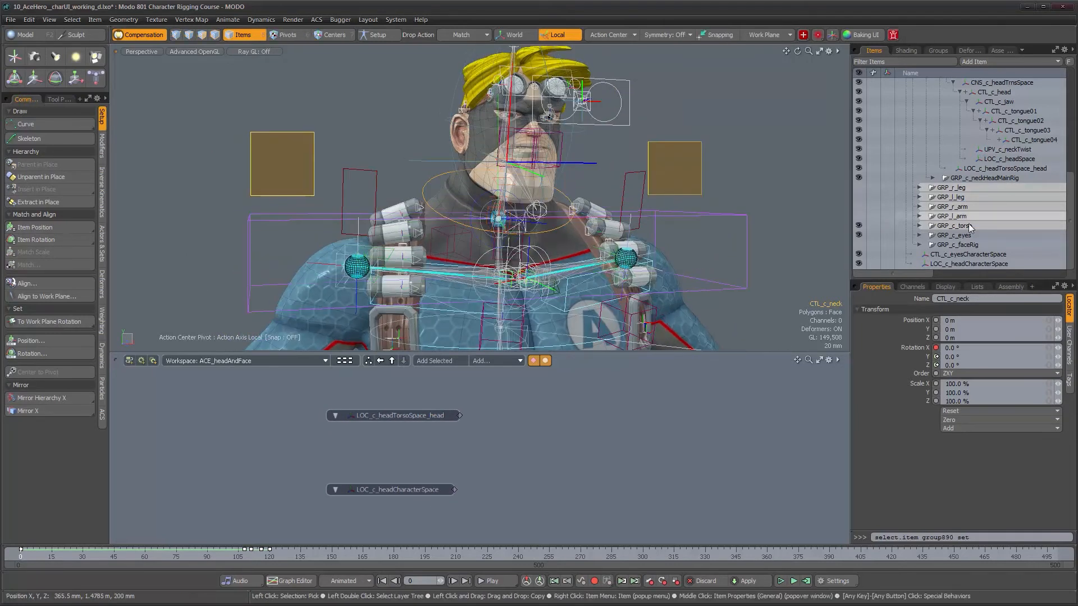
scroll(981, 224, up, 3)
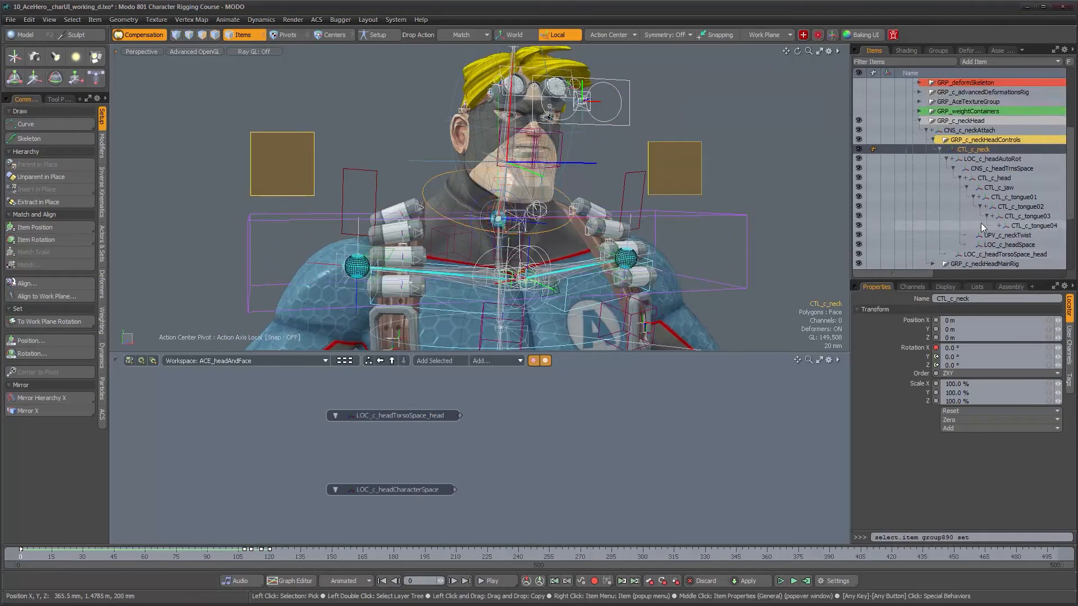
scroll(981, 223, up, 1)
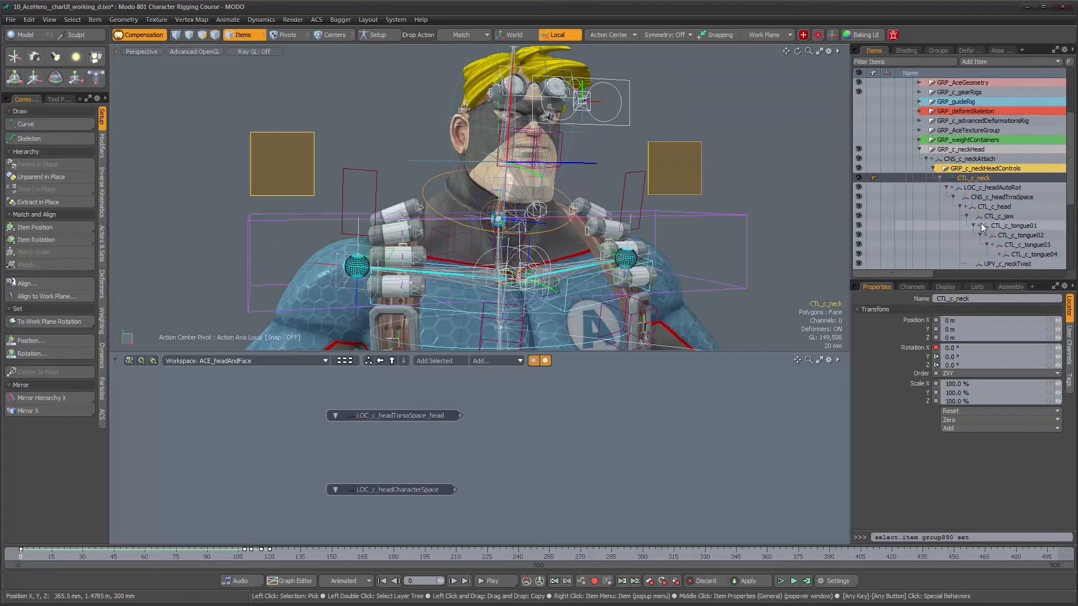
alt+drag(565, 147, 586, 154)
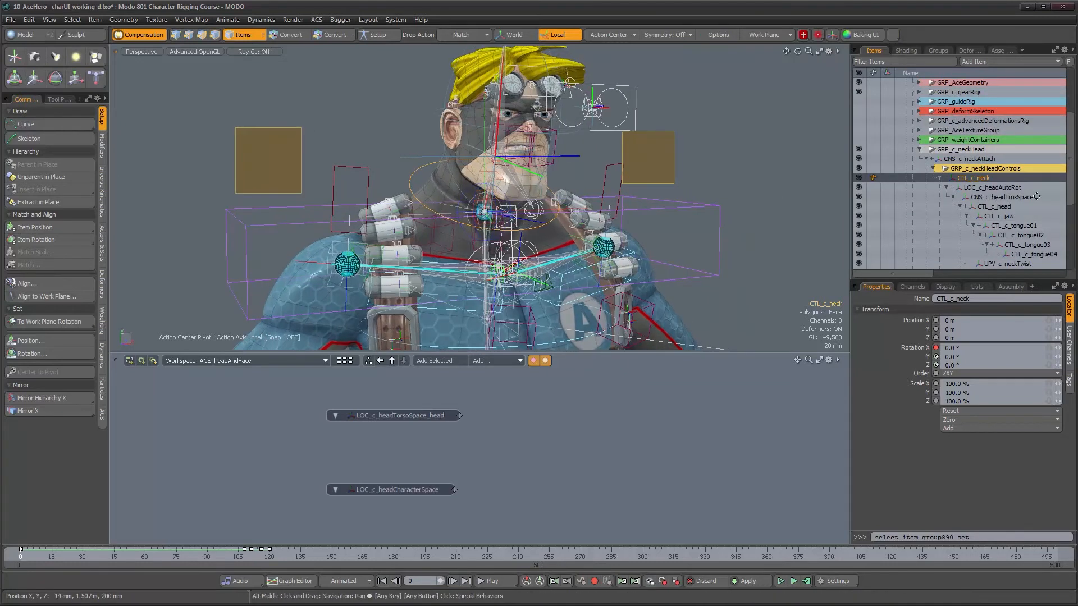
click(991, 196)
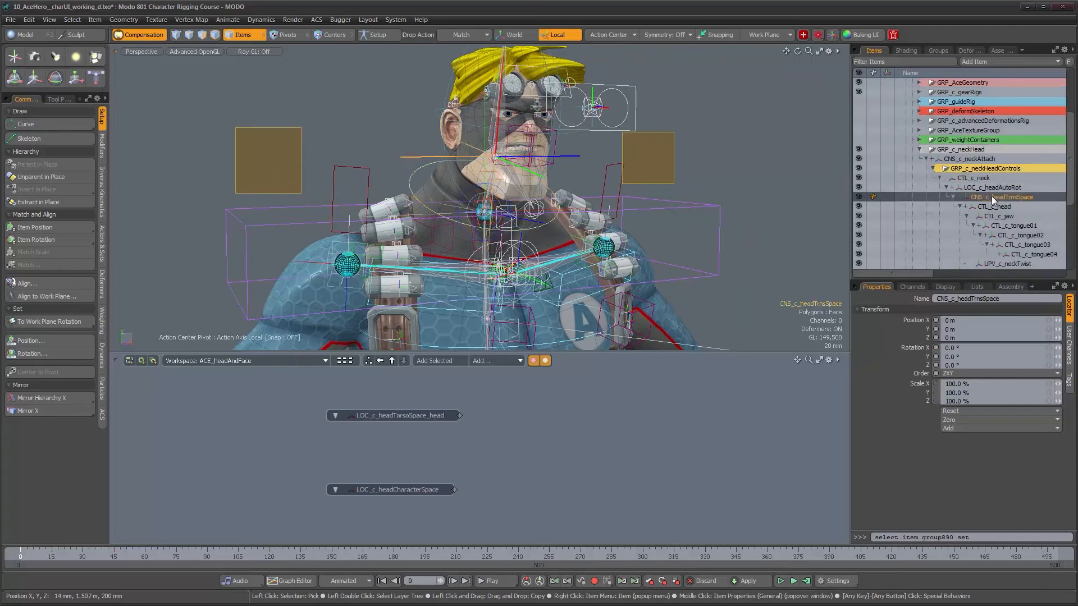
click(446, 362)
drag(519, 414, 704, 445)
Add World Rotation channels to both locator nodes and CNS_c_headTrnsSpace, and move the CNS_c_headTrnsSpace node farther from the locators
drag(641, 433, 340, 505)
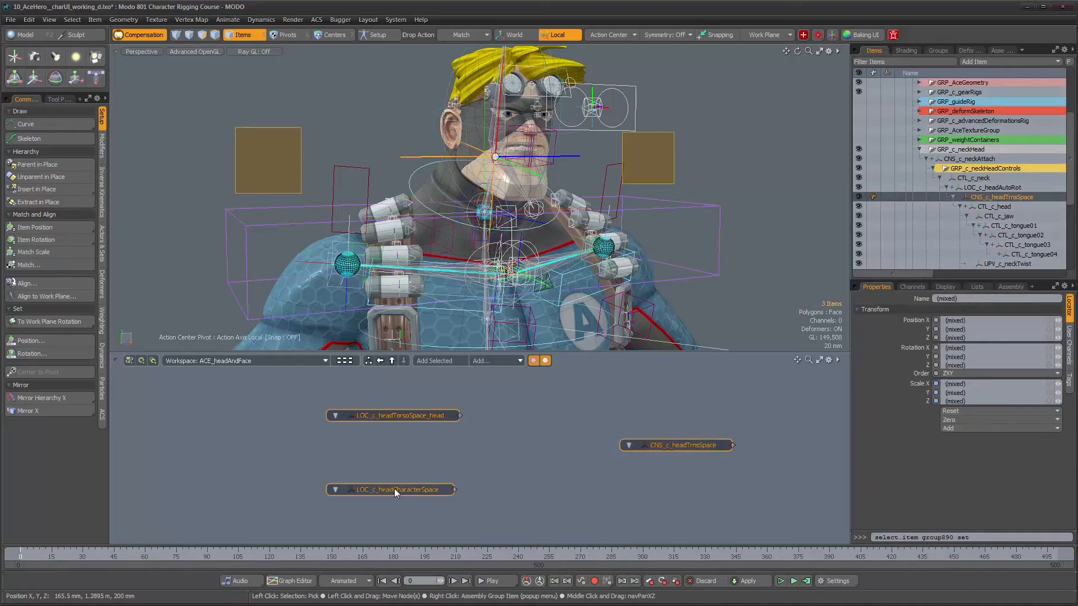
right_click(414, 419)
mouse_move(426, 532)
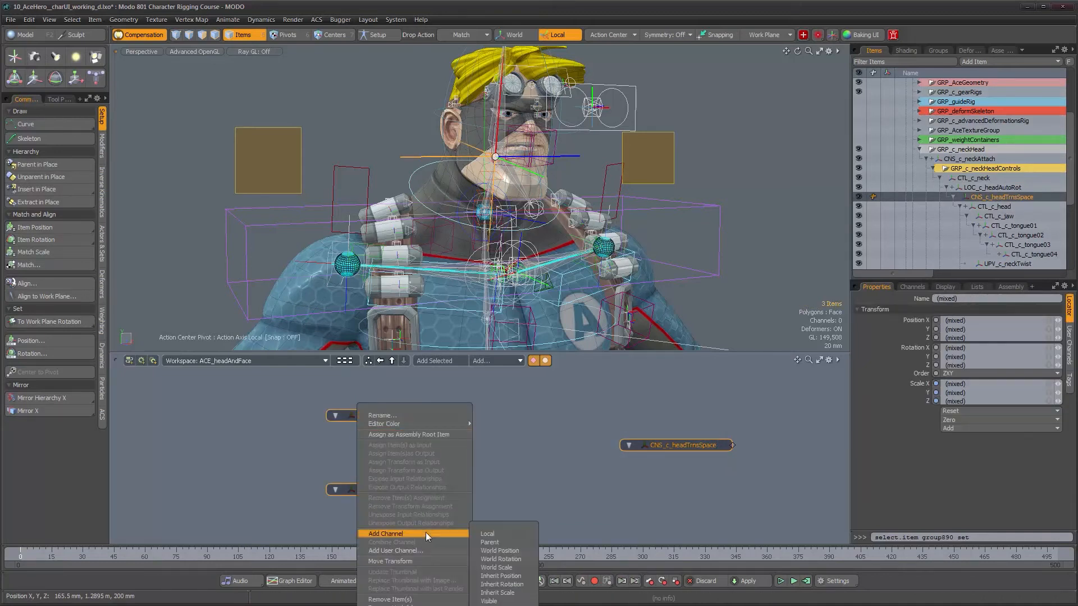
click(517, 559)
scroll(431, 477, down, 4)
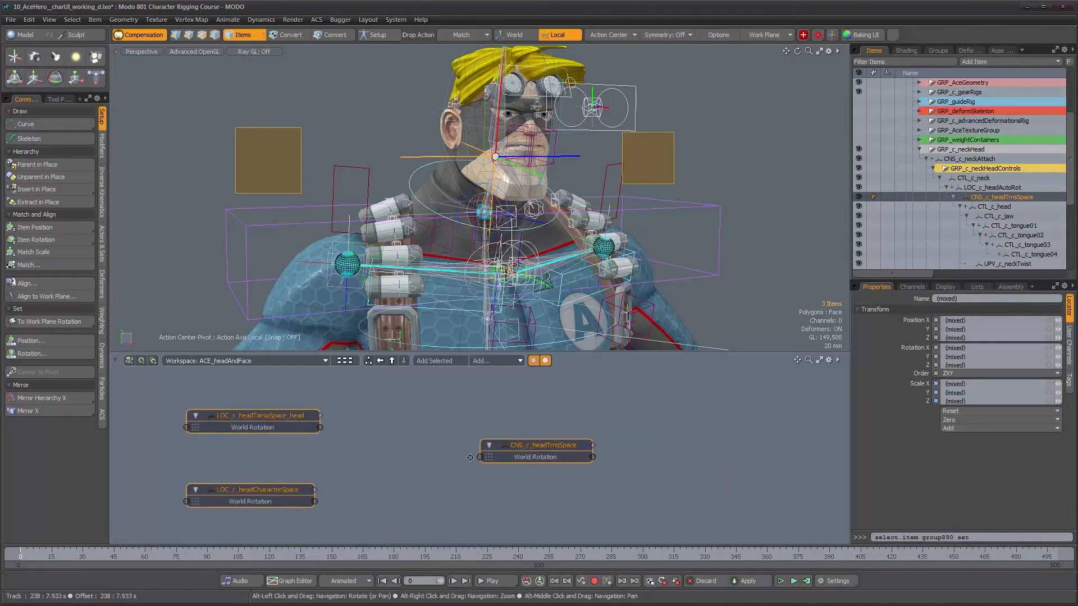
alt+drag(431, 477, 428, 493)
click(483, 442)
drag(505, 469, 581, 468)
drag(510, 478, 598, 477)
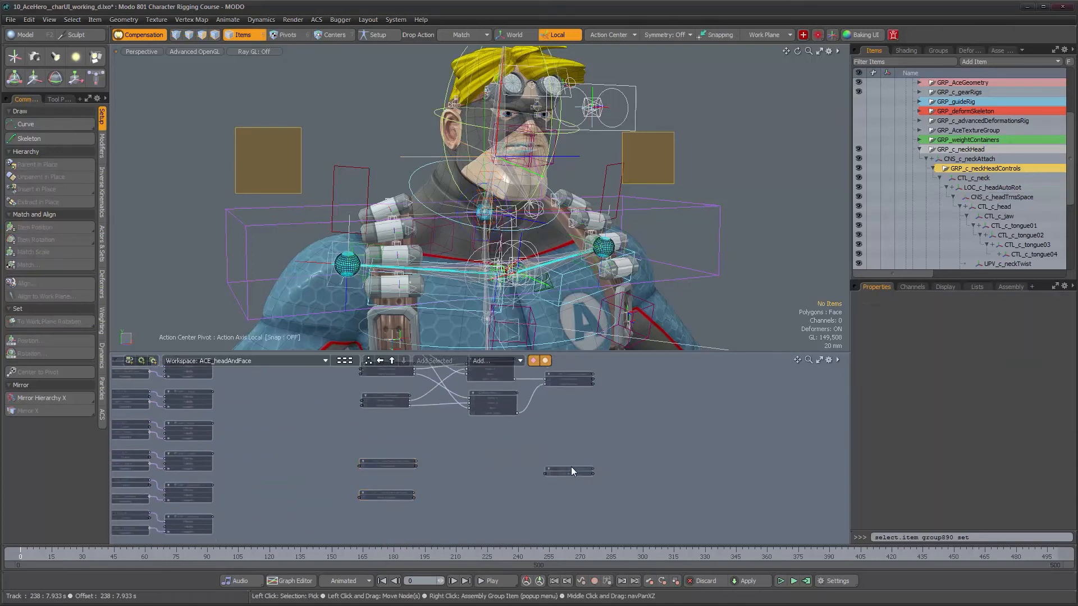
Add a Matrix Blend node to the schematic between the two locator nodes and CNS_c_headTrnsSpace
alt+right_drag(491, 464, 546, 421)
alt+drag(547, 421, 518, 471)
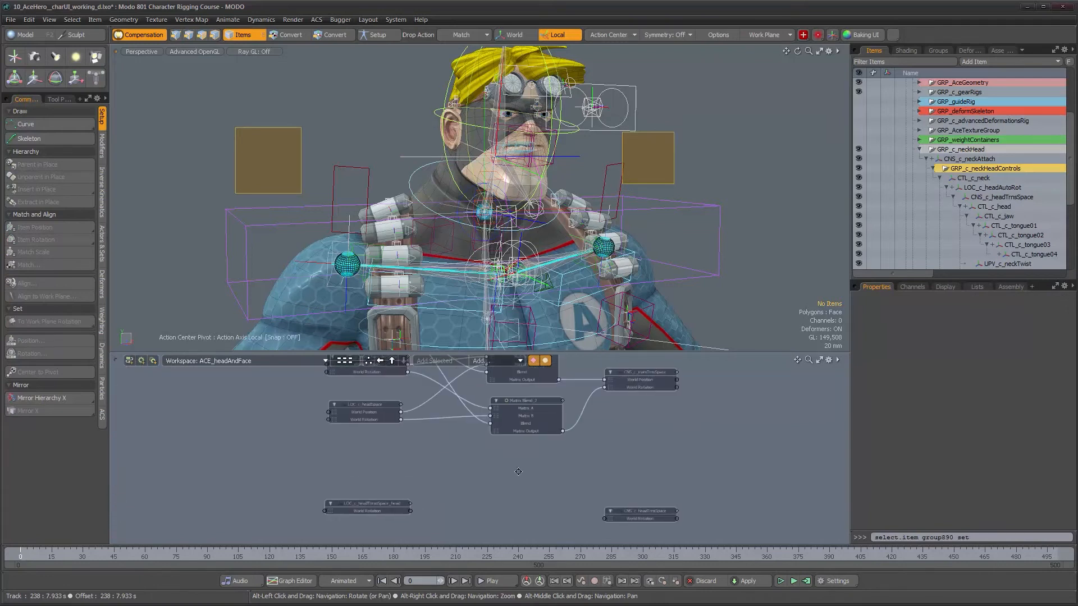
alt+right_drag(518, 471, 483, 479)
alt+drag(506, 384, 488, 449)
alt+drag(487, 532, 472, 444)
alt+right_drag(472, 444, 516, 441)
alt+drag(516, 441, 553, 438)
alt+drag(490, 459, 487, 447)
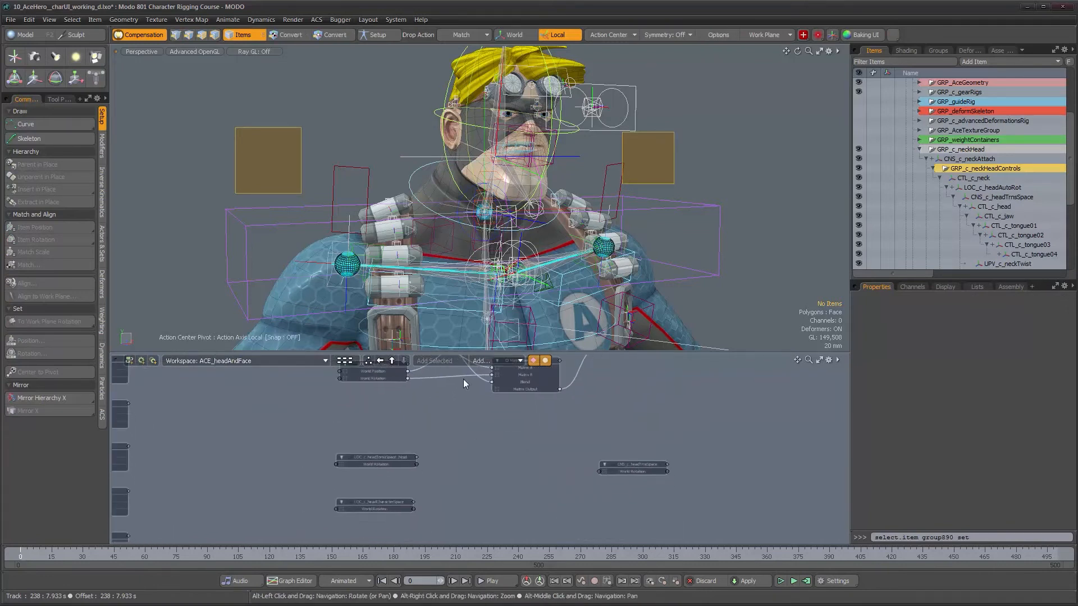
click(503, 360)
mouse_move(556, 421)
click(626, 420)
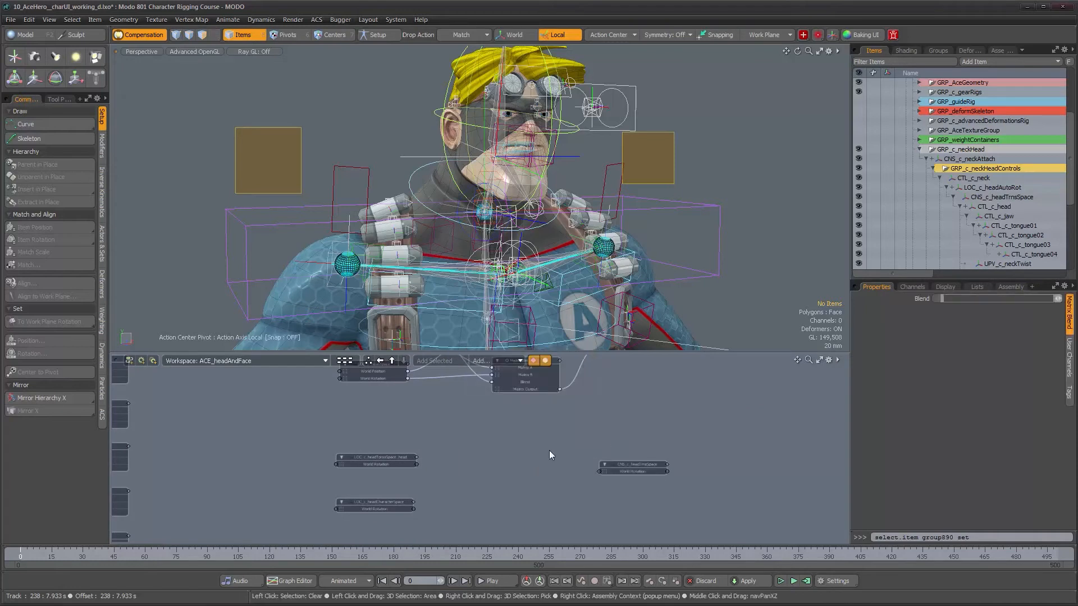
click(529, 482)
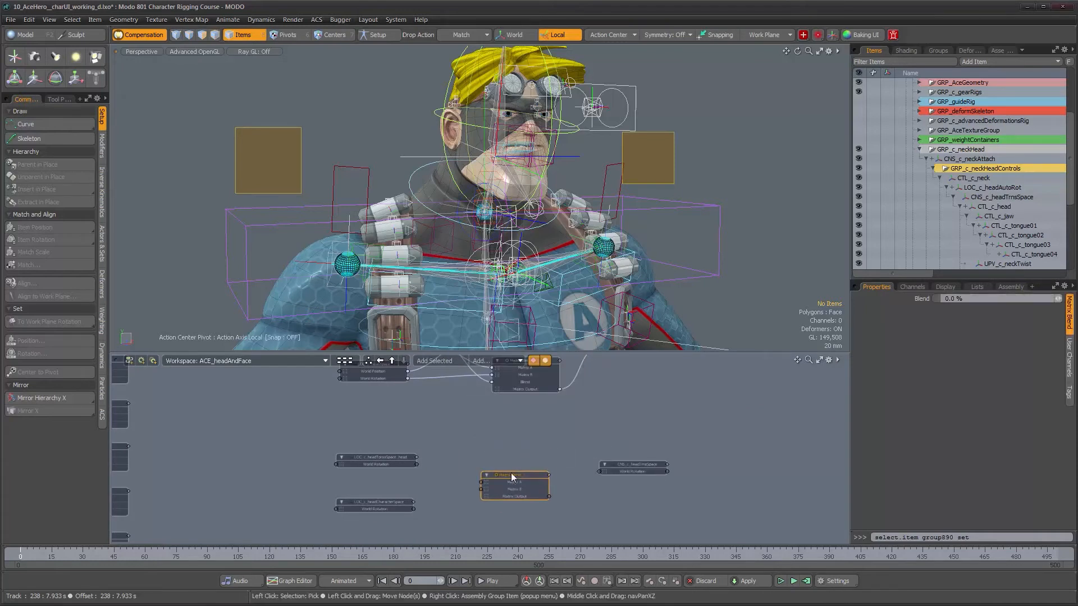
Connect the World Rotation of LOC_c_headTorsoSpace_head to Matrix A and that of LOC_c_headCharacterSpace to Matrix B
alt+drag(547, 434, 550, 406)
alt+right_drag(550, 406, 584, 449)
alt+drag(584, 450, 586, 426)
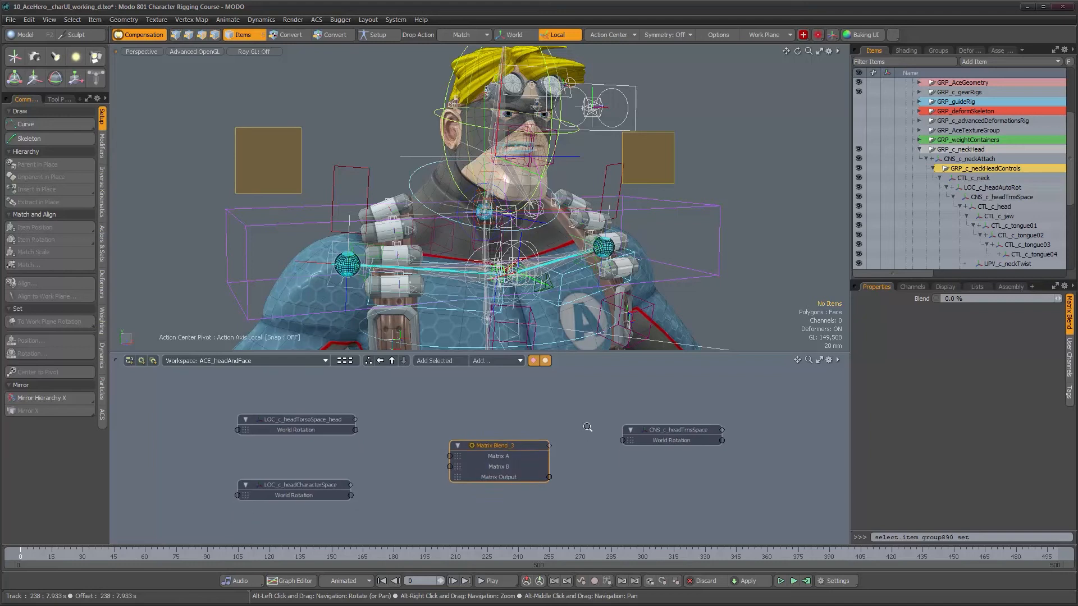
alt+right_drag(587, 427, 592, 431)
drag(340, 430, 440, 469)
Add the Blend channel to the new Matrix Blend node and move the CNS_c_headTrnsSpace node level with Matrix Output
right_click(490, 447)
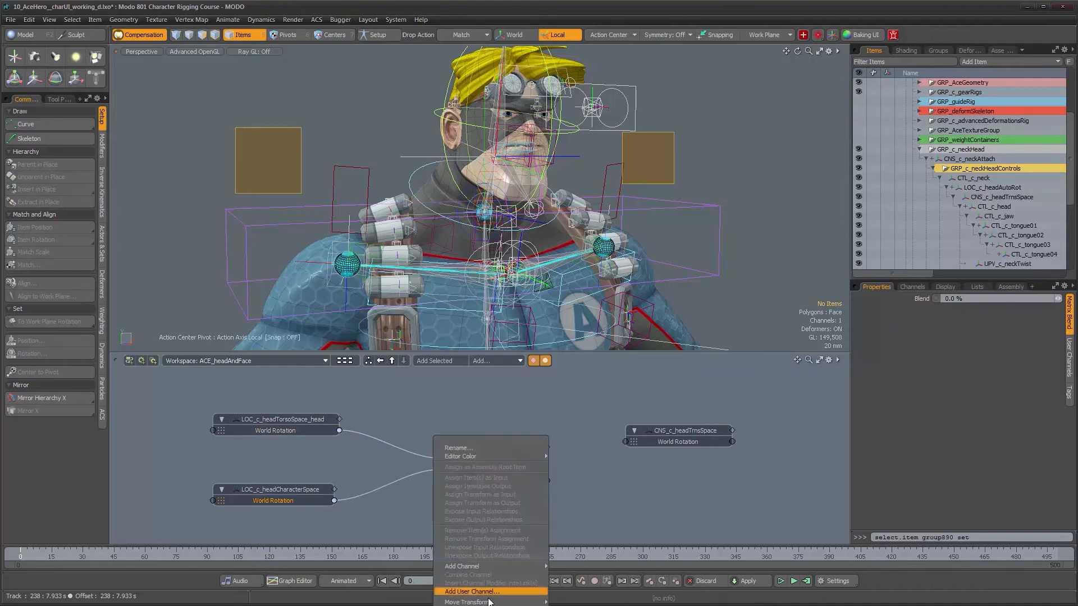
mouse_move(504, 568)
click(564, 573)
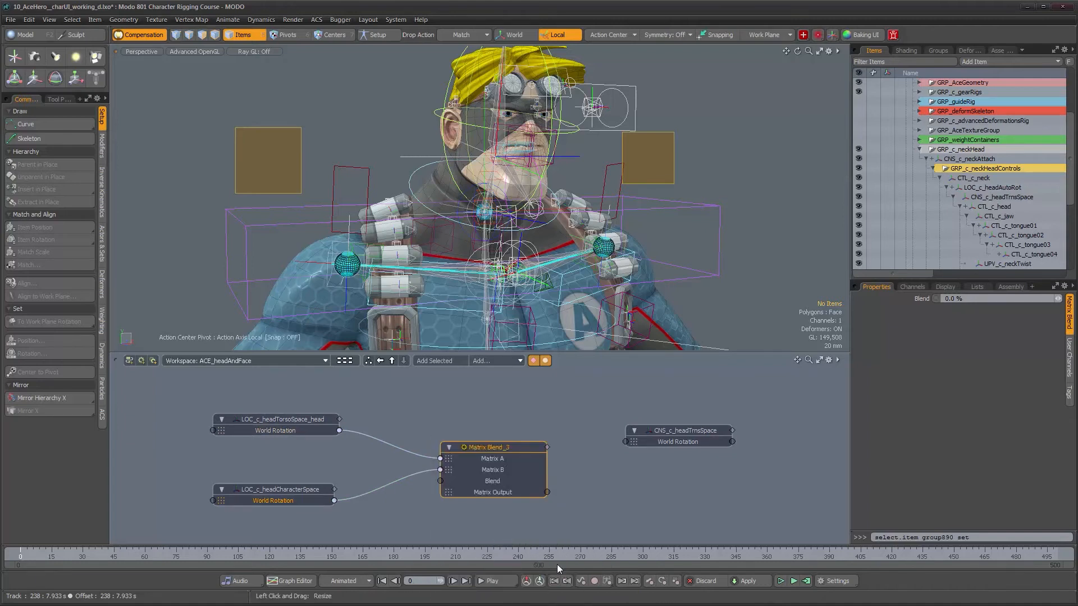
drag(669, 425, 719, 489)
Try connecting Matrix Output to the World Rotation of CNS_c_headTrnsSpace outside Setup mode, and disconnect it again
drag(550, 495, 633, 487)
alt+drag(459, 187, 558, 190)
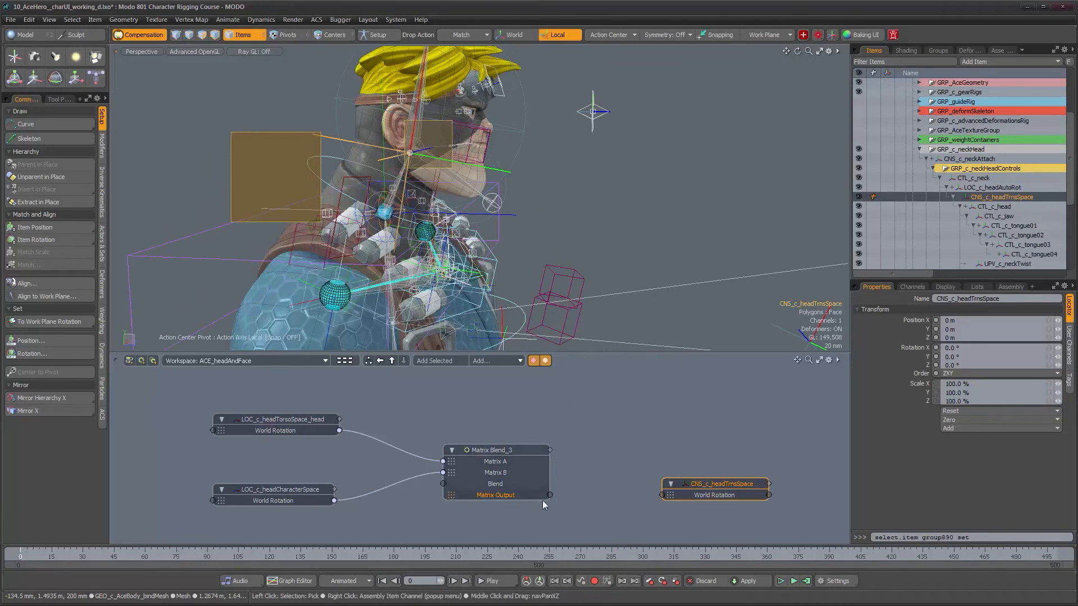
drag(548, 499, 661, 495)
alt+drag(564, 236, 566, 234)
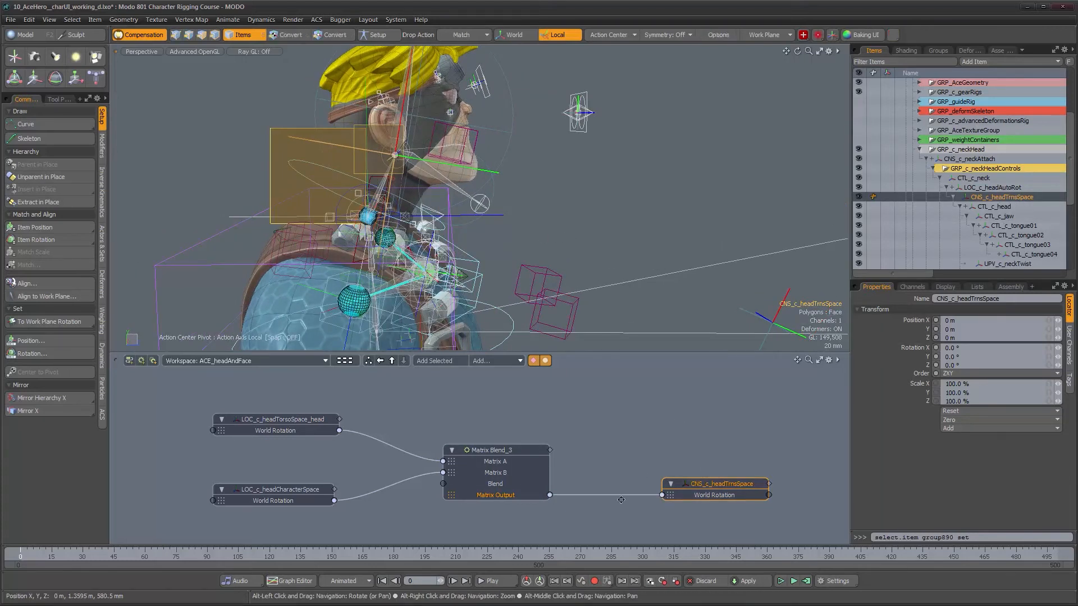
drag(623, 495, 613, 485)
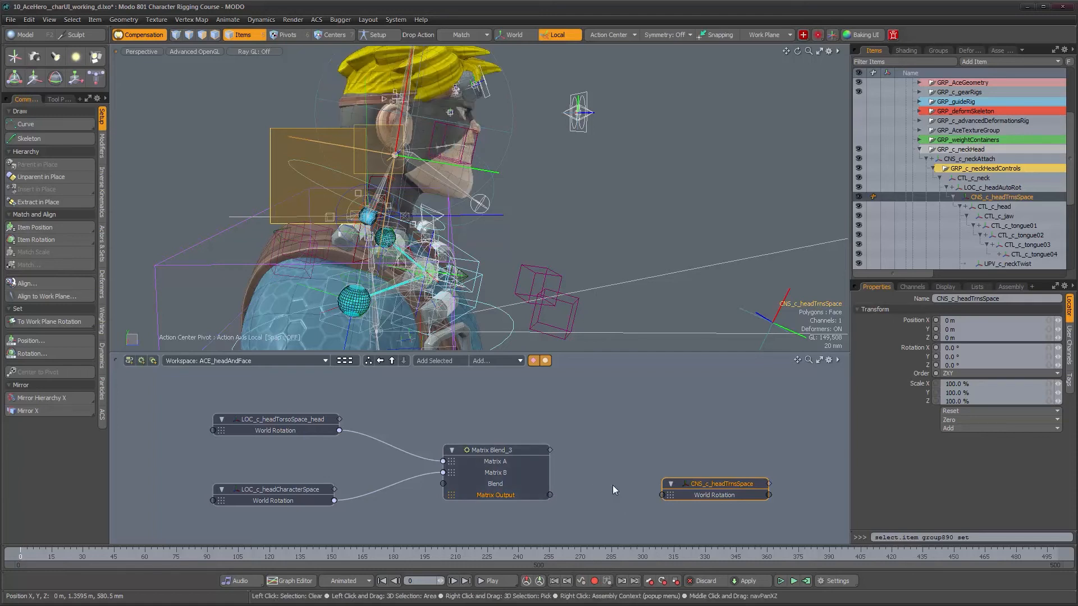
click(999, 208)
drag(550, 495, 662, 496)
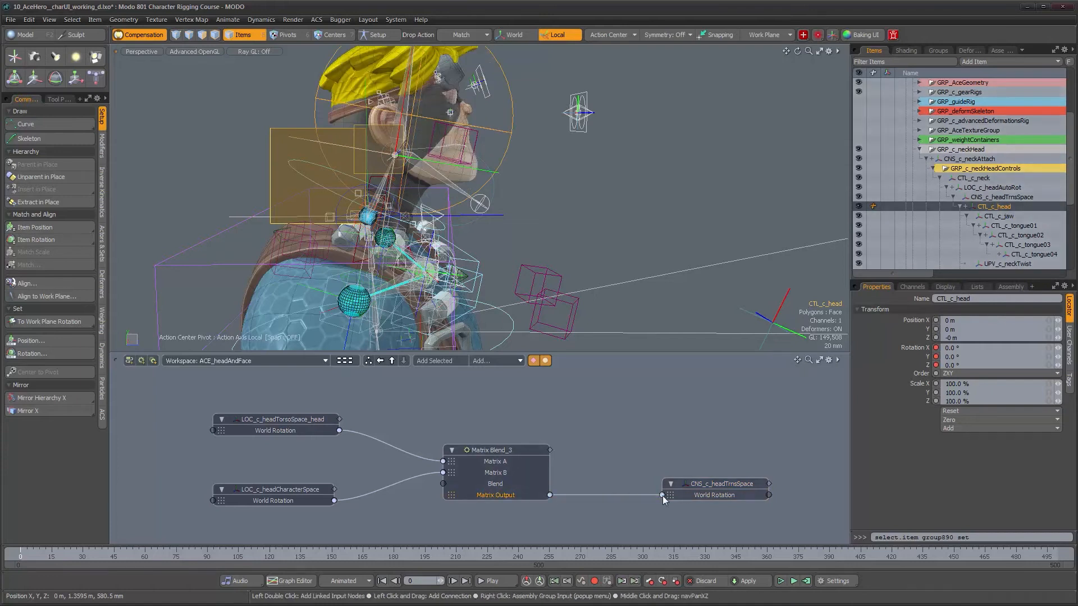
drag(630, 493, 617, 480)
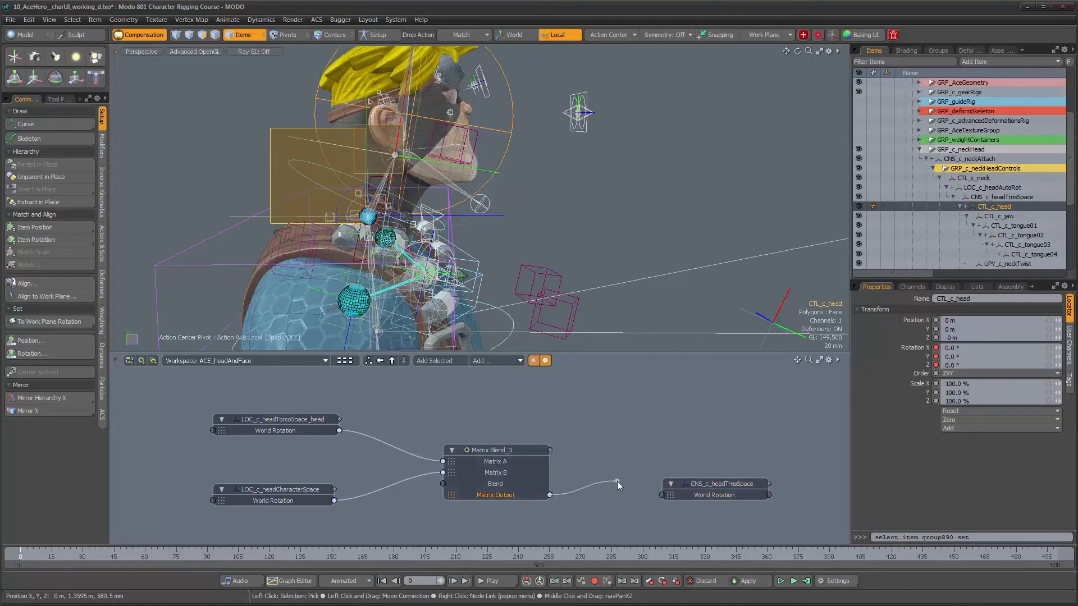
drag(549, 495, 614, 491)
Connect Matrix Output to the World Rotation of CNS_c_headTrnsSpace in Setup mode, and leave Setup mode
click(373, 35)
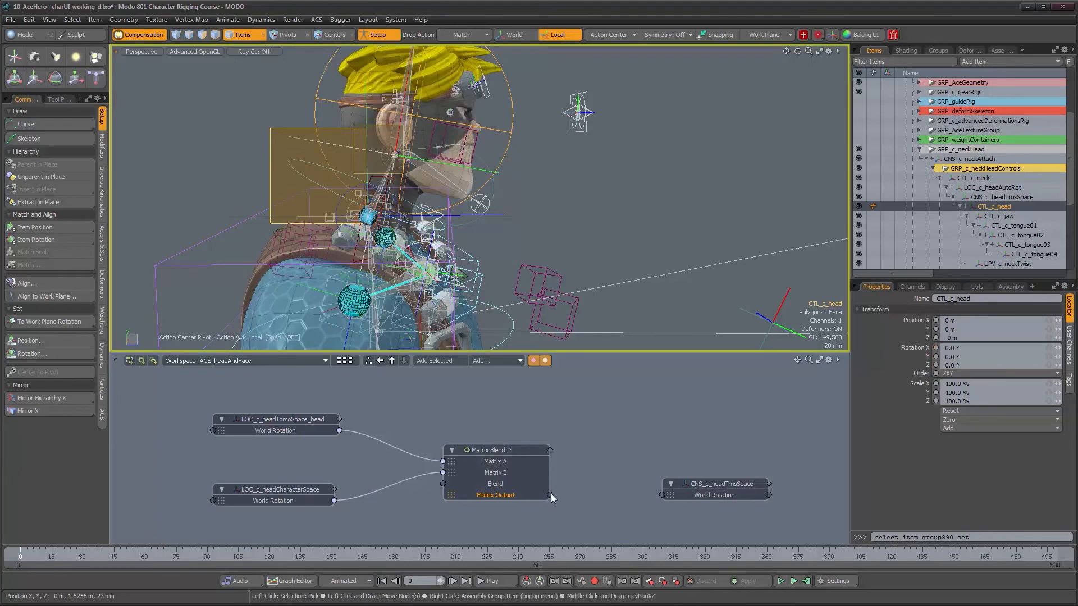
drag(550, 495, 662, 495)
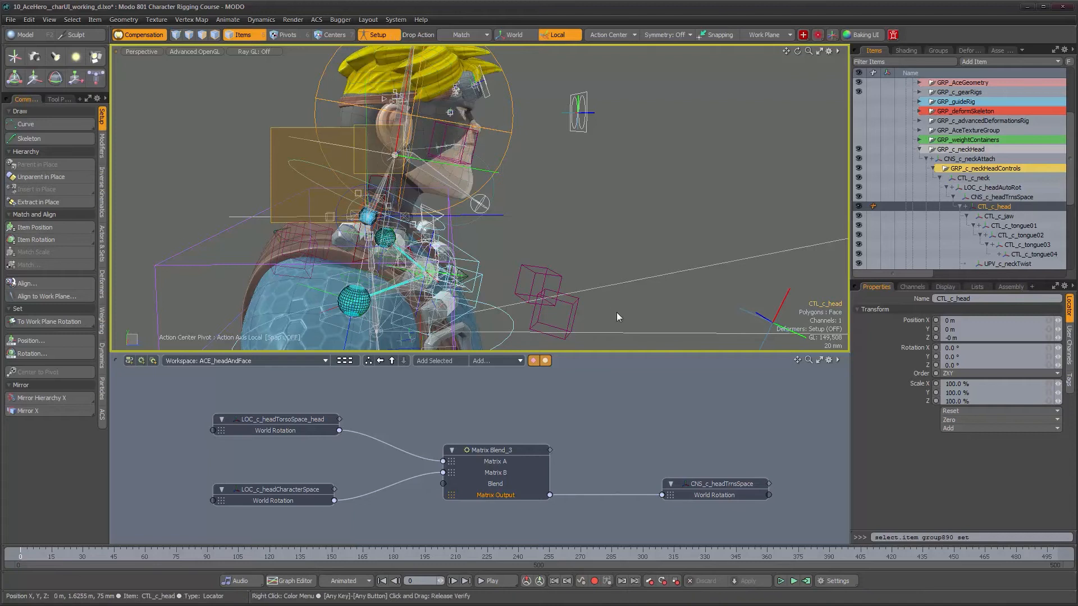
key(shift+s)
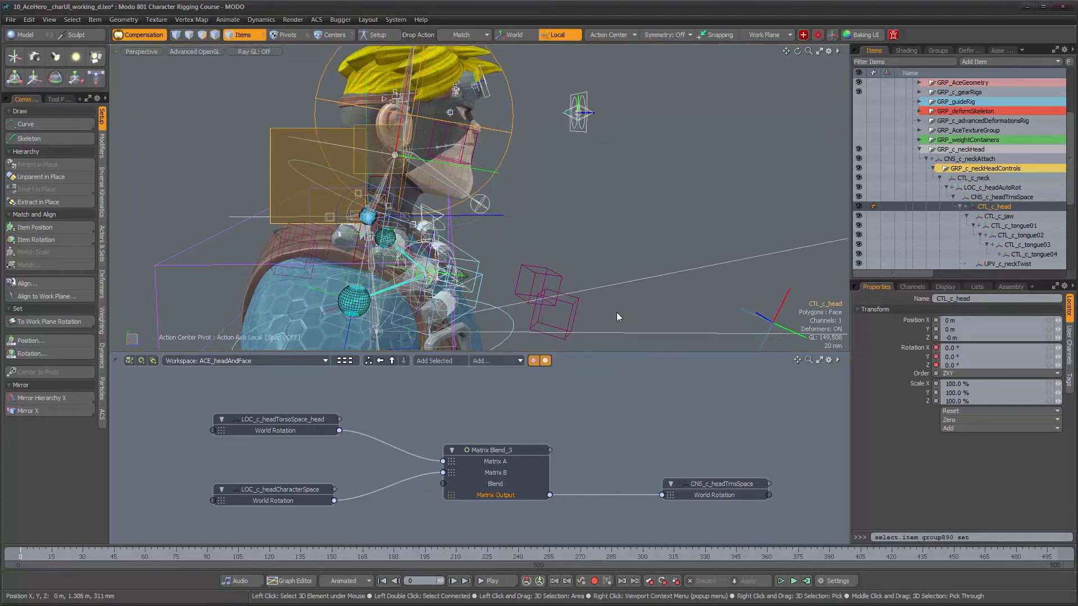
Select the box-shaped CTL_c_shoulders control and rotate it to about -22.5° in Z to test the head's response
alt+drag(616, 317, 525, 239)
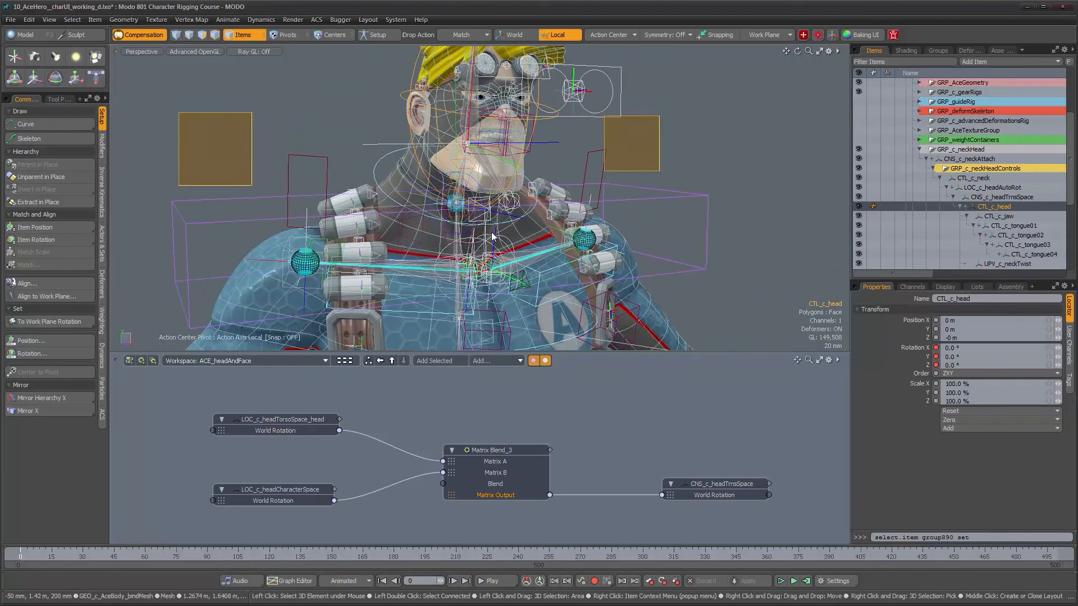
scroll(591, 321, down, 3)
alt+drag(546, 323, 605, 212)
click(605, 212)
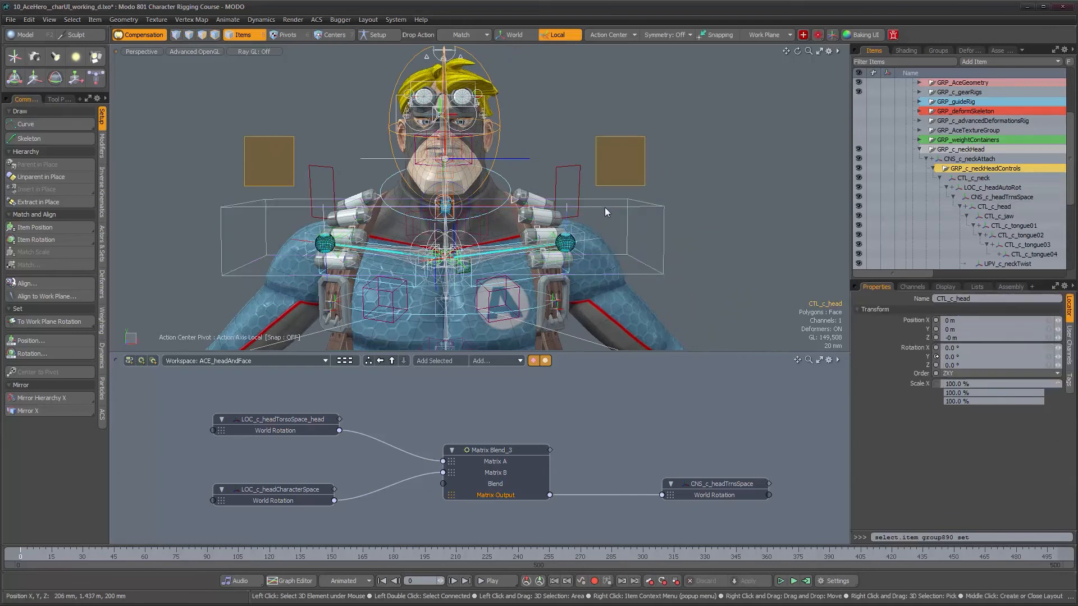
key(e)
drag(491, 190, 511, 212)
alt+drag(377, 180, 447, 181)
Set the Blend value of the head's Matrix Blend node to 100%
click(515, 450)
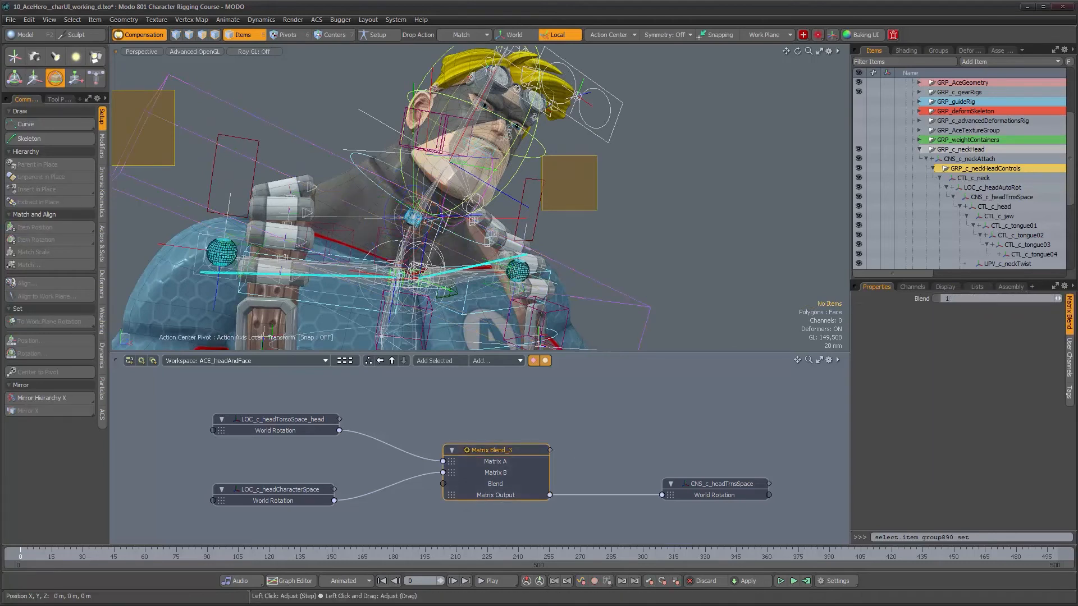
alt+drag(345, 250, 303, 250)
scroll(347, 252, down, 2)
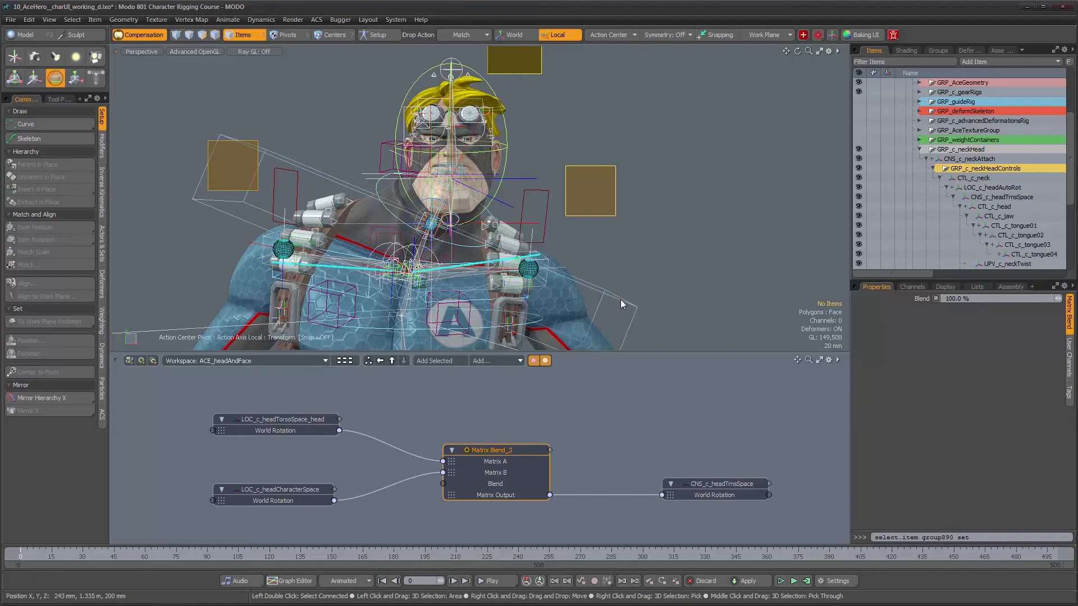
Select the box-shaped CTL_c_shoulders control and reset its Z rotation to 0°
key(w)
key(q)
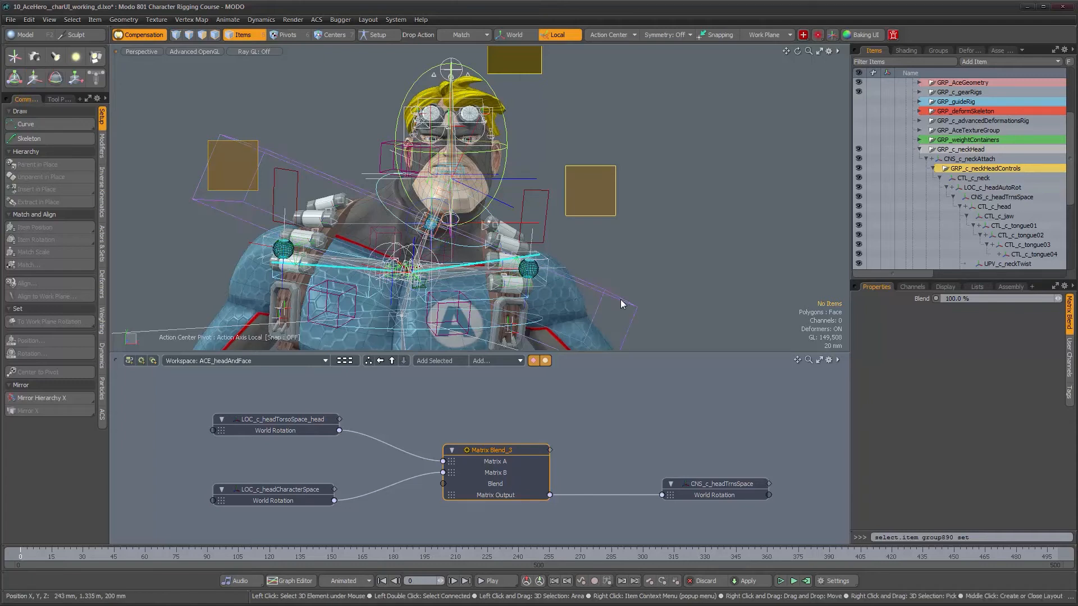
click(621, 298)
key(e)
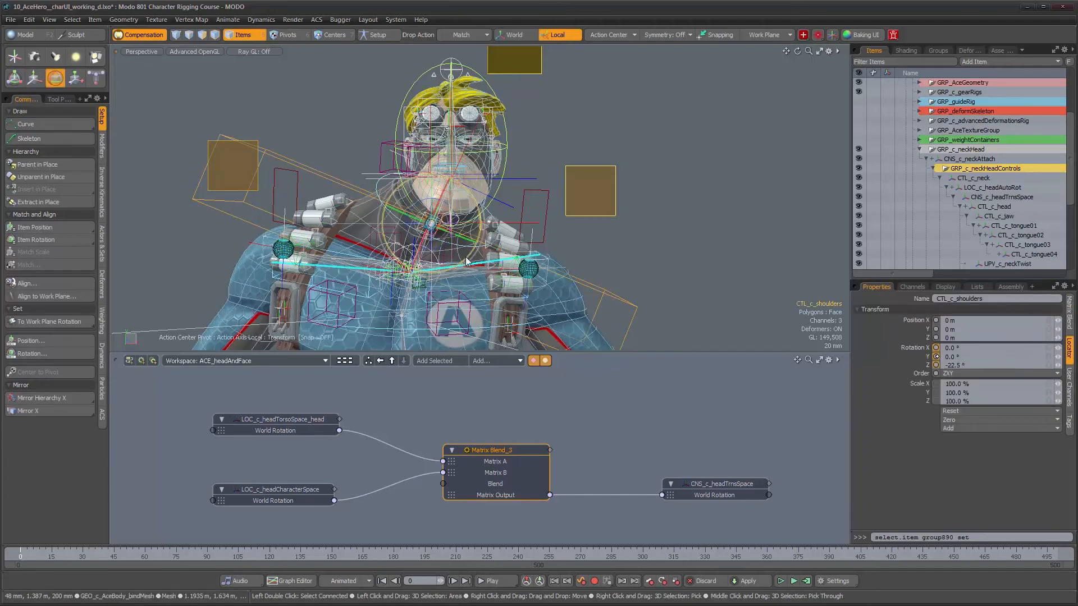
alt+drag(467, 255, 513, 206)
click(977, 367)
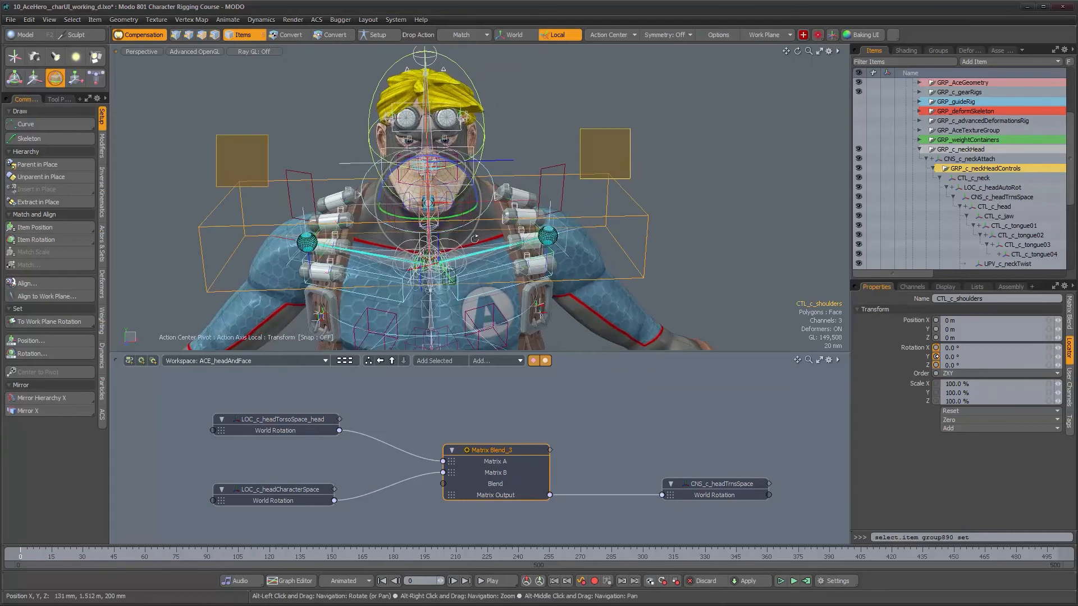
Rotate the shoulders control to about 27.4° in Y to test the head's response, and return it to 0°
drag(455, 221, 480, 215)
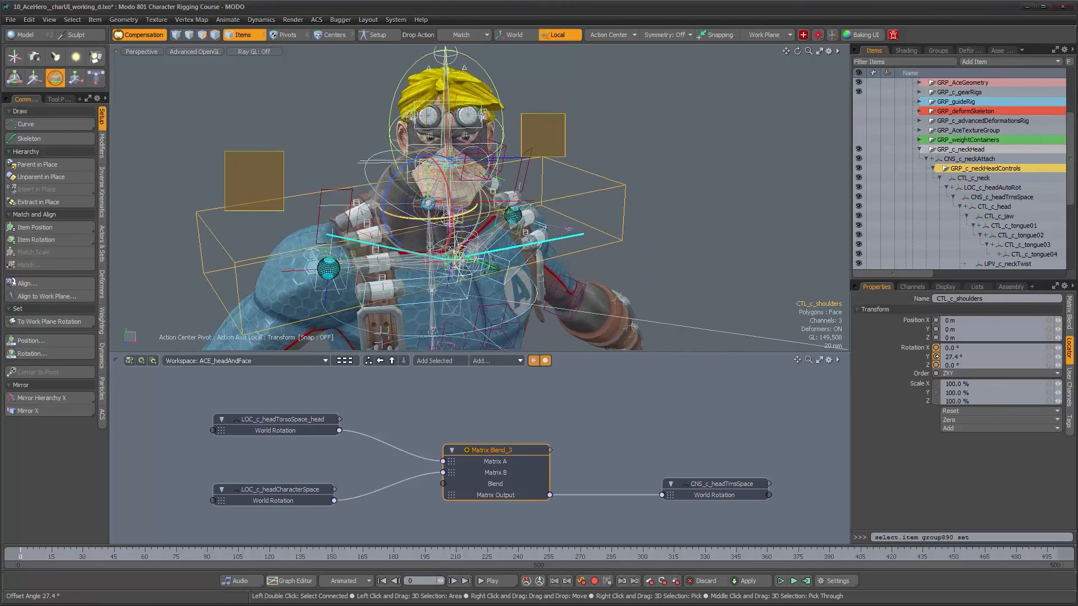
alt+drag(574, 230, 505, 218)
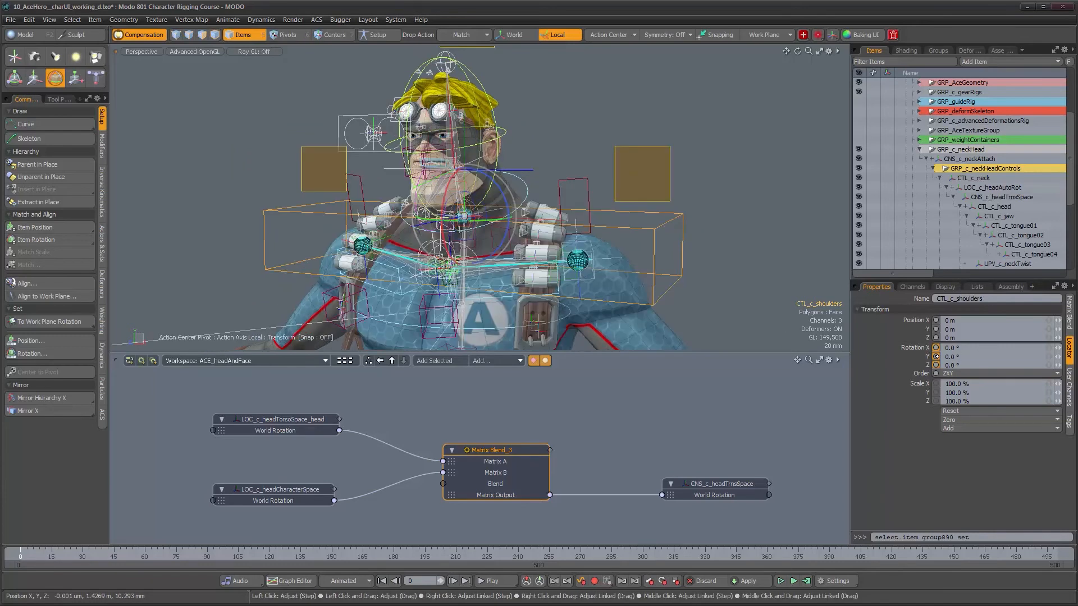
alt+drag(584, 281, 494, 257)
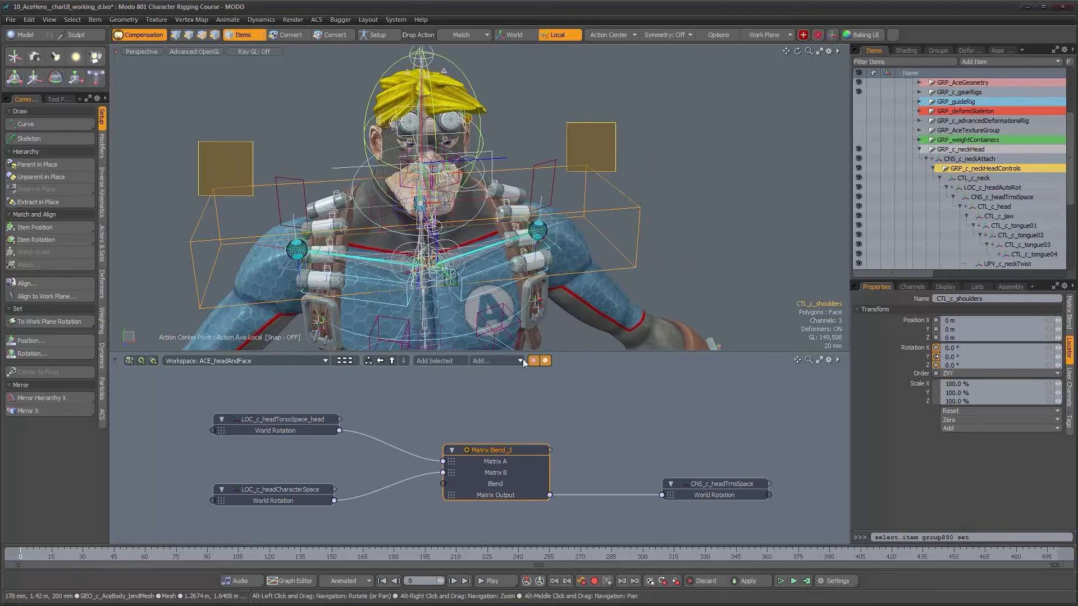
Examine the head's space blending nodes, its Matrix Blend properties, and the control shapes around Ace's head and torso
alt+drag(509, 439, 603, 440)
alt+right_drag(603, 439, 557, 436)
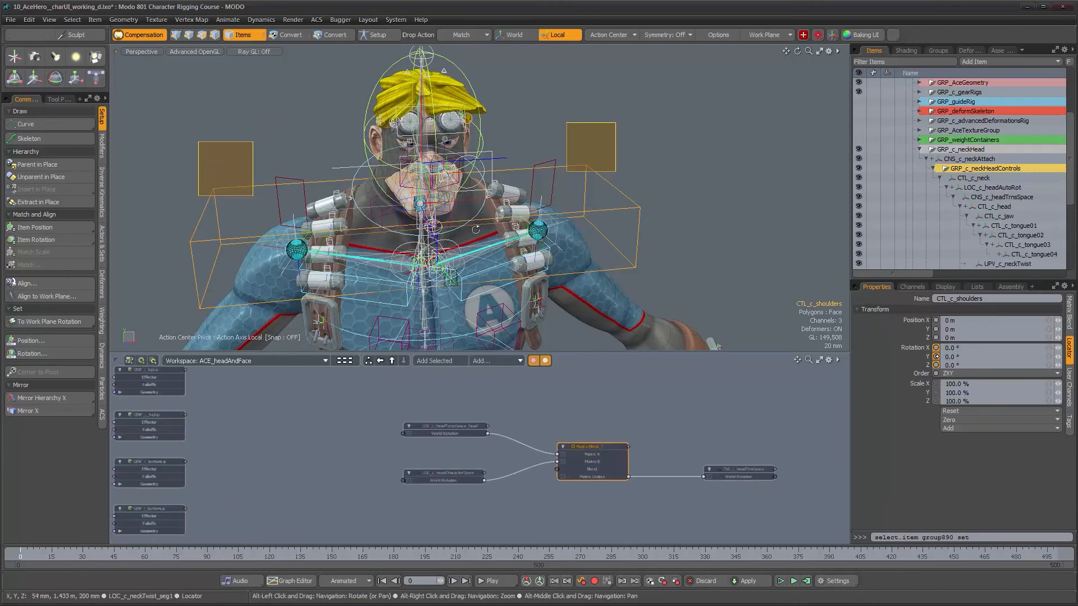
alt+drag(472, 300, 489, 269)
alt+right_drag(505, 259, 477, 256)
alt+middle_drag(477, 235, 486, 266)
alt+drag(474, 199, 480, 207)
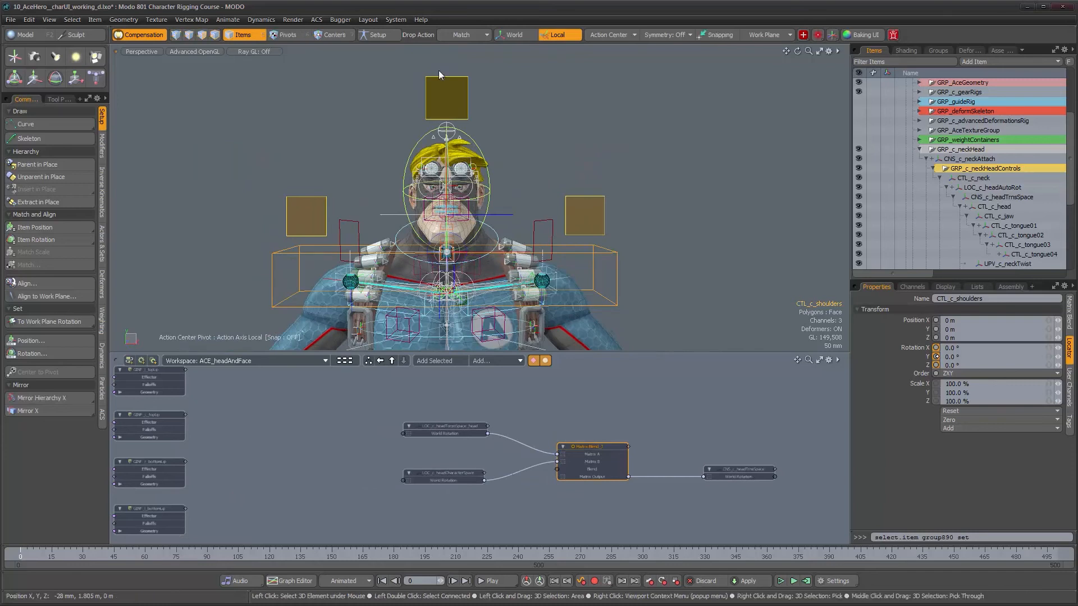
alt+drag(505, 247, 508, 239)
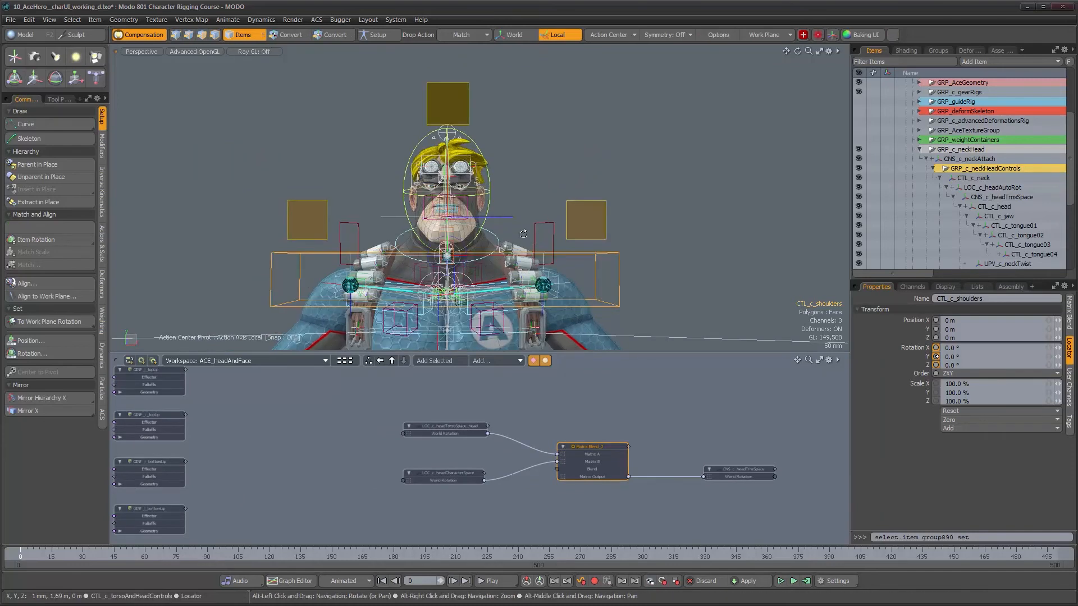
alt+right_drag(508, 239, 537, 247)
alt+middle_drag(537, 266, 560, 192)
alt+drag(559, 192, 567, 295)
alt+right_drag(567, 295, 615, 442)
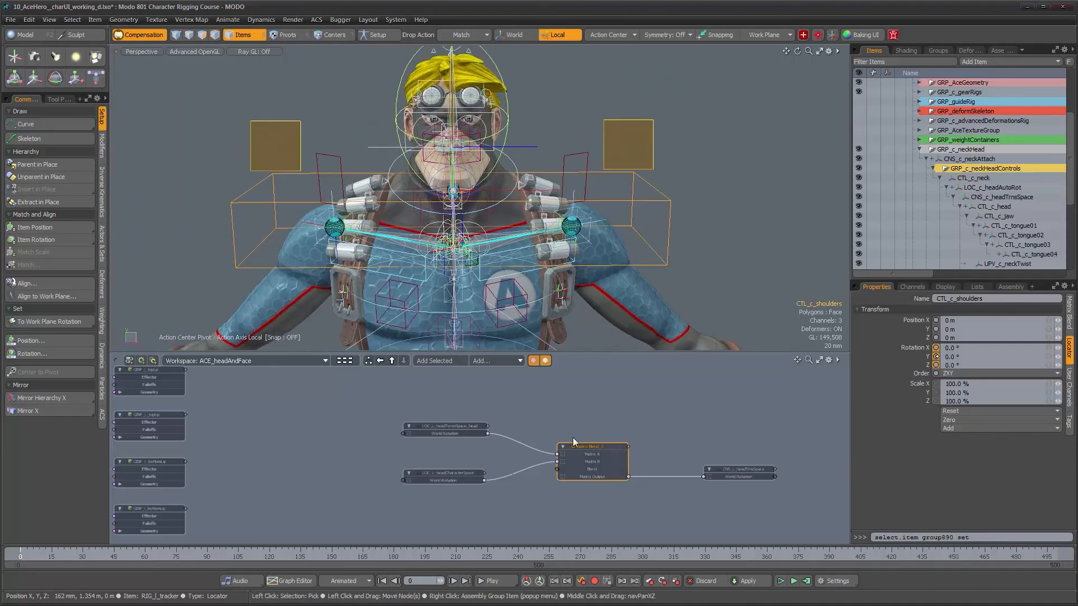
click(1069, 312)
alt+drag(536, 244, 538, 257)
alt+right_drag(537, 257, 540, 297)
alt+middle_drag(540, 298, 532, 220)
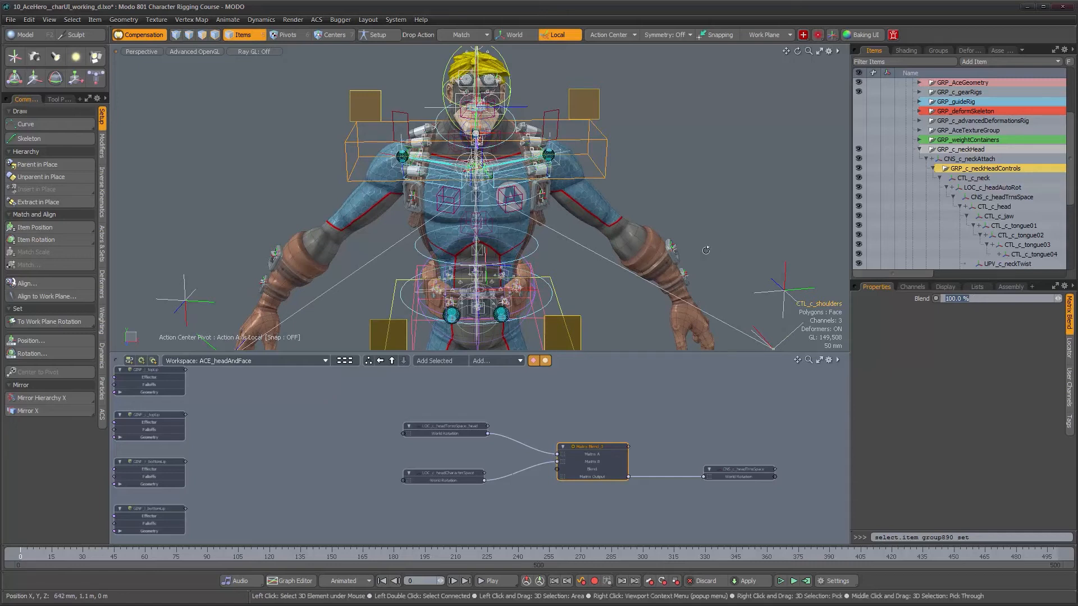
Inspect the square controls around the body and show the Head_c_globalControls sliders from the square above the head
alt+right_drag(639, 264, 595, 305)
alt+middle_drag(595, 306, 594, 243)
alt+right_drag(563, 246, 529, 447)
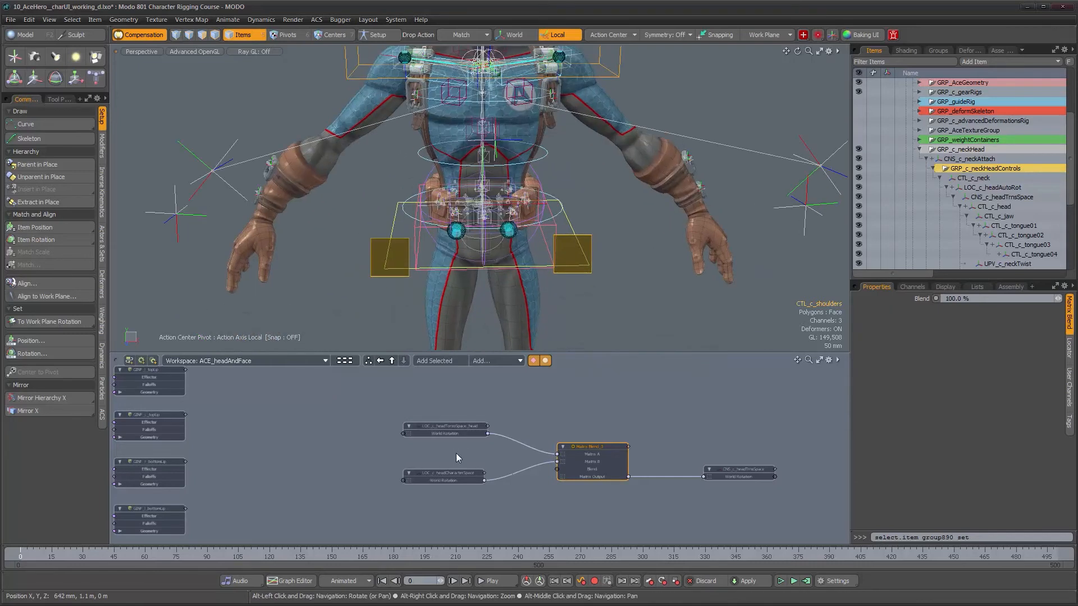
alt+right_drag(521, 298, 447, 228)
alt+middle_drag(504, 91, 504, 197)
alt+right_drag(503, 197, 704, 196)
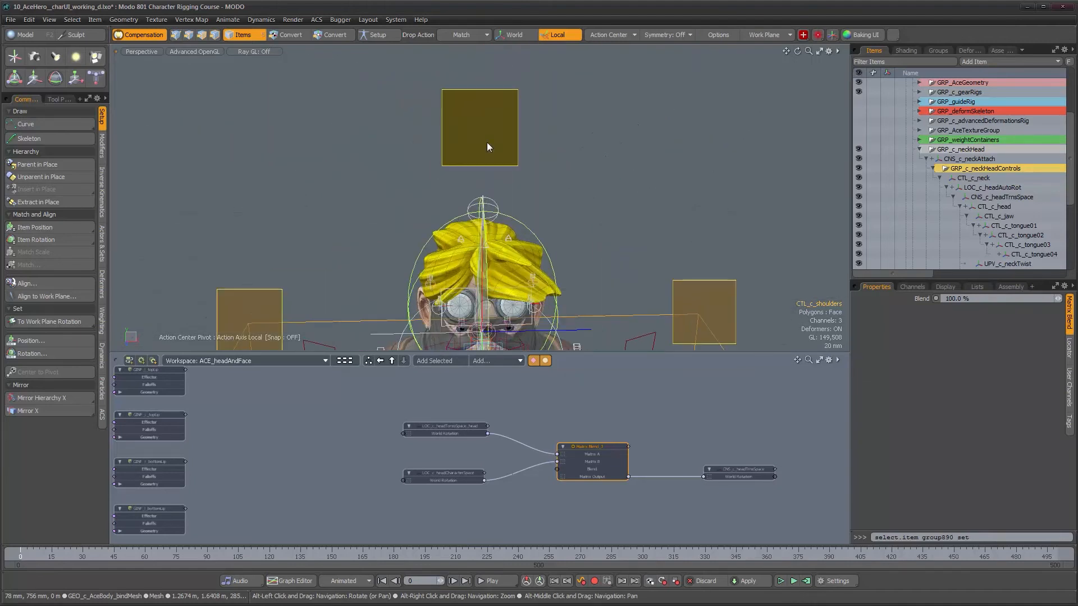
click(485, 147)
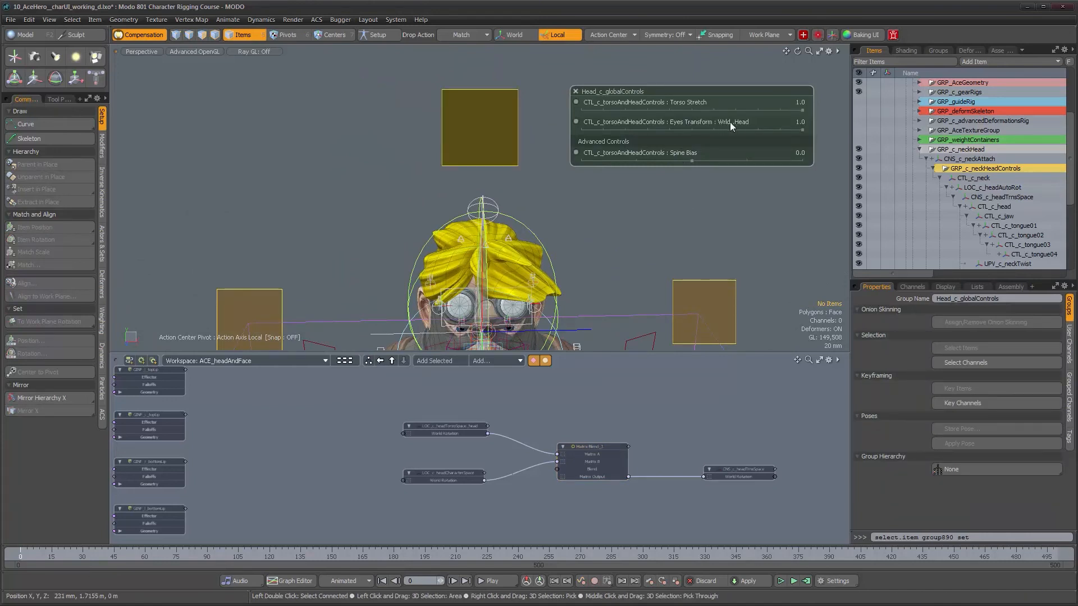
Swap the head's Matrix Blend inputs, feeding LOC_c_headCharacterSpace into Matrix A and LOC_c_headTorsoSpace_head into Matrix B
alt+right_drag(511, 419, 553, 426)
alt+drag(549, 426, 501, 392)
alt+right_drag(501, 392, 512, 410)
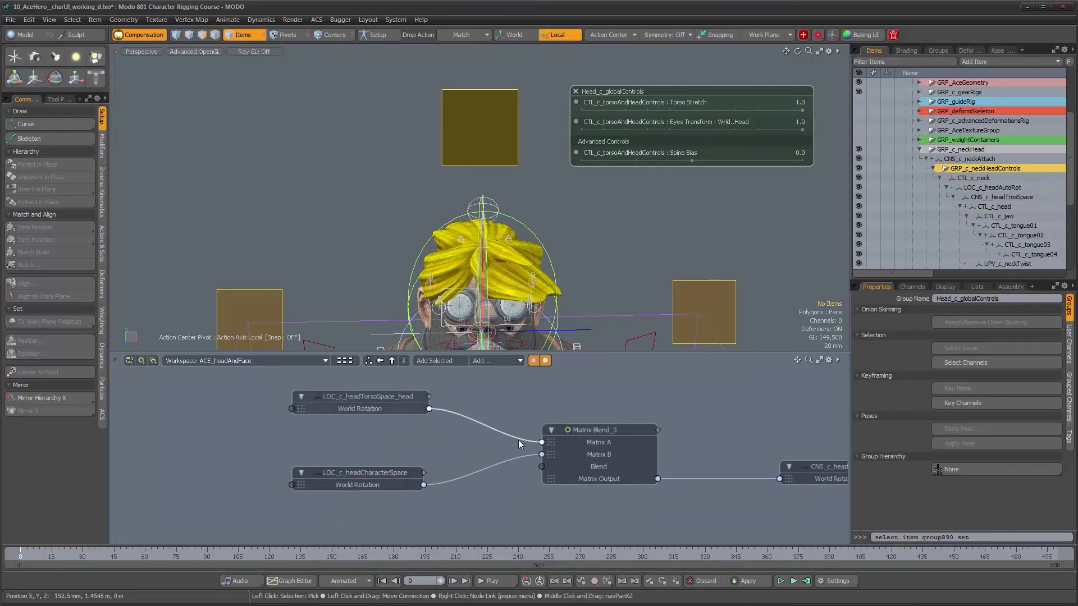
drag(520, 452, 579, 458)
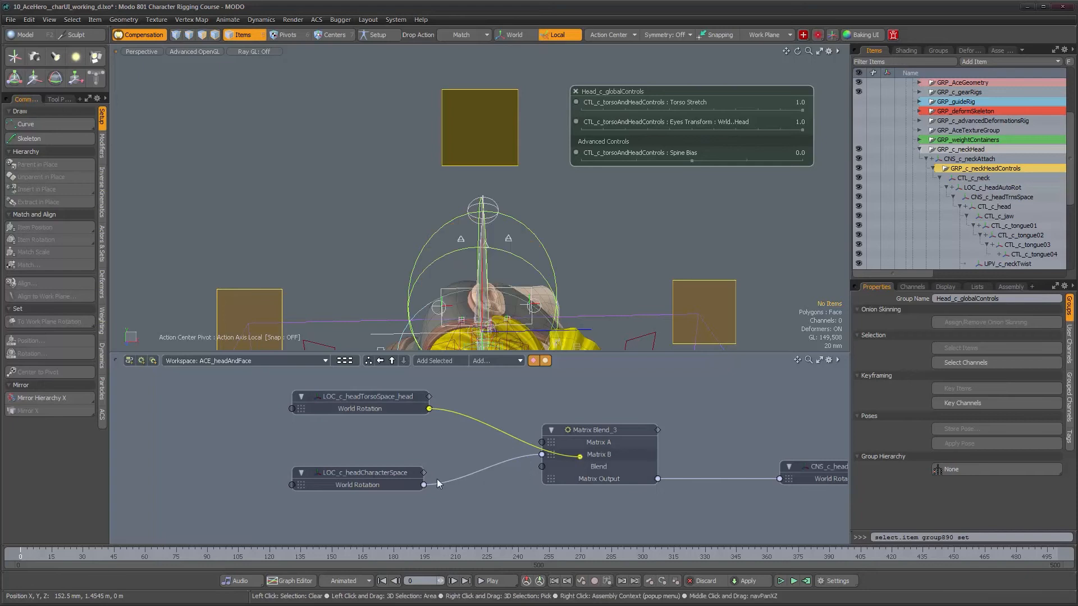
drag(422, 483, 534, 460)
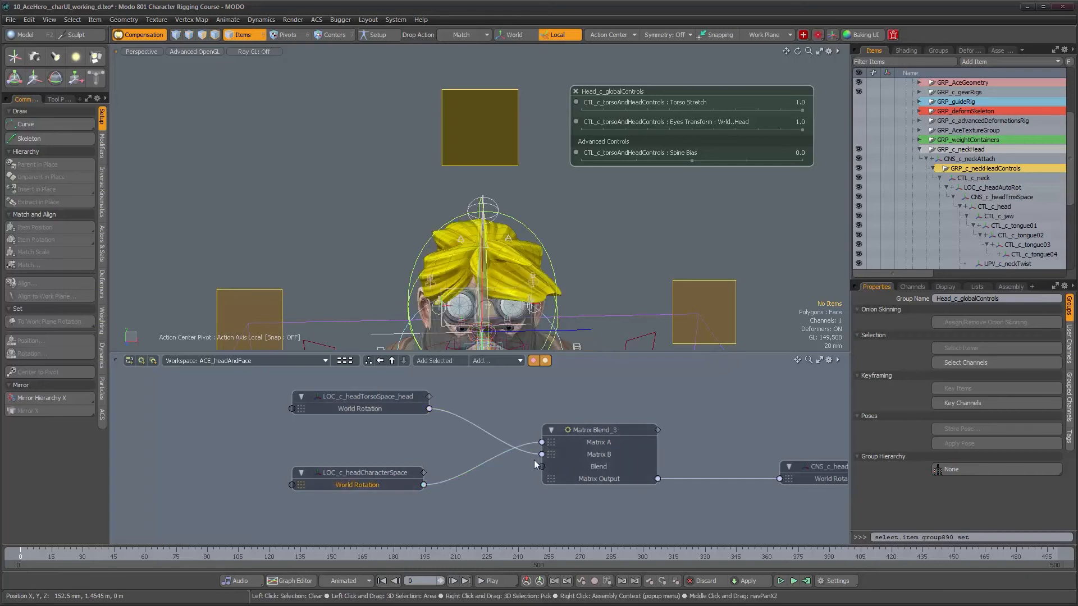
Rearrange the locator nodes in the schematic so LOC_c_headCharacterSpace sits above LOC_c_headTorsoSpace_head
drag(375, 400, 377, 521)
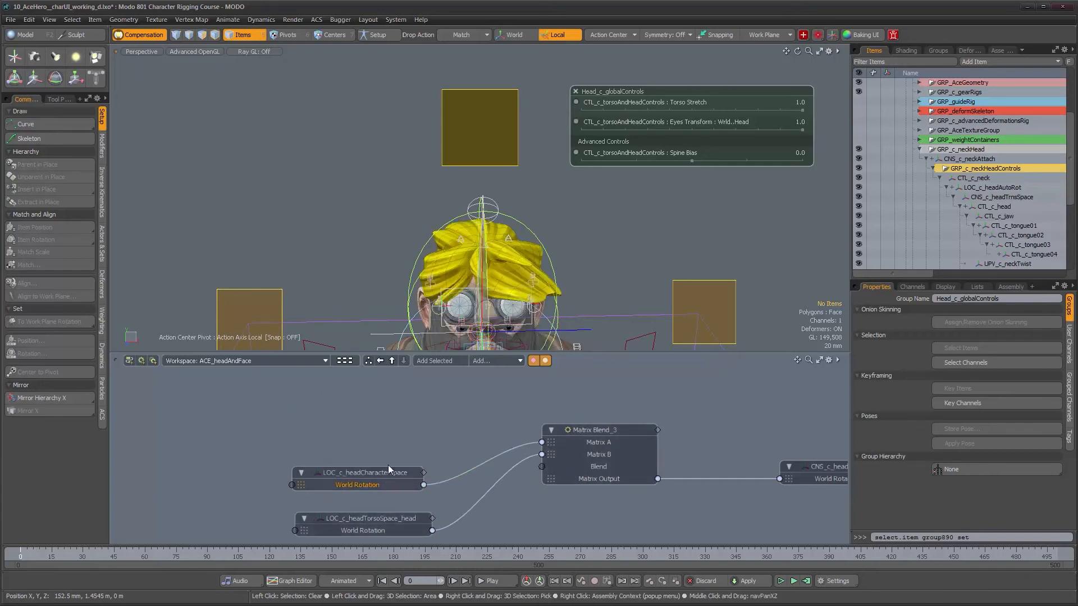
drag(390, 482, 388, 407)
drag(396, 511, 384, 473)
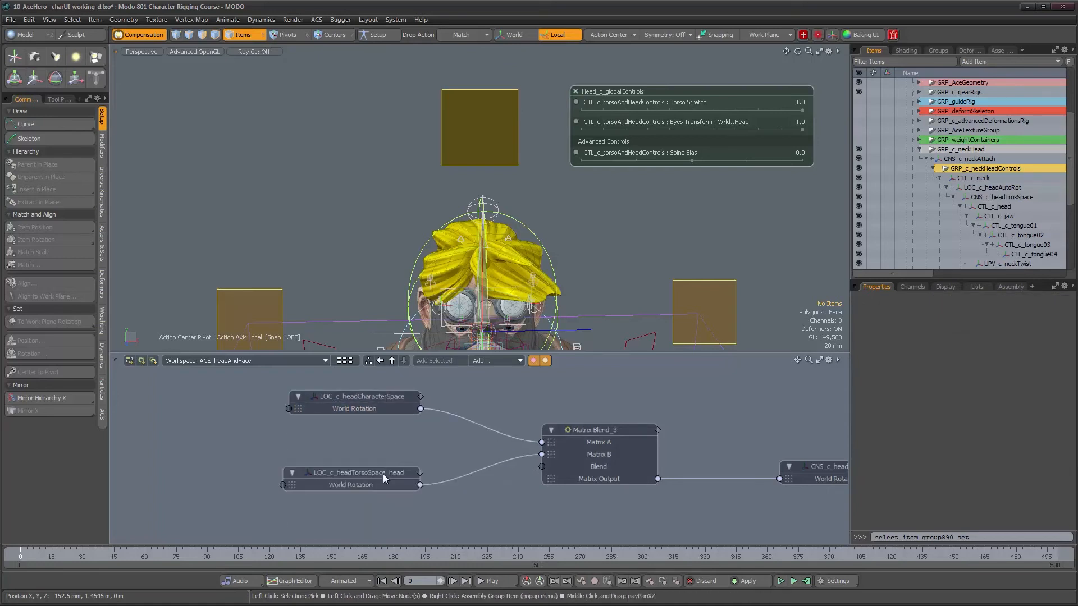
Check the Matrix Blend node's Blend value and rotate the CTL_c_shoulders control to about -20.5° in Z
alt+drag(508, 237, 494, 202)
alt+shift+drag(563, 278, 490, 189)
alt+drag(490, 188, 494, 264)
click(595, 430)
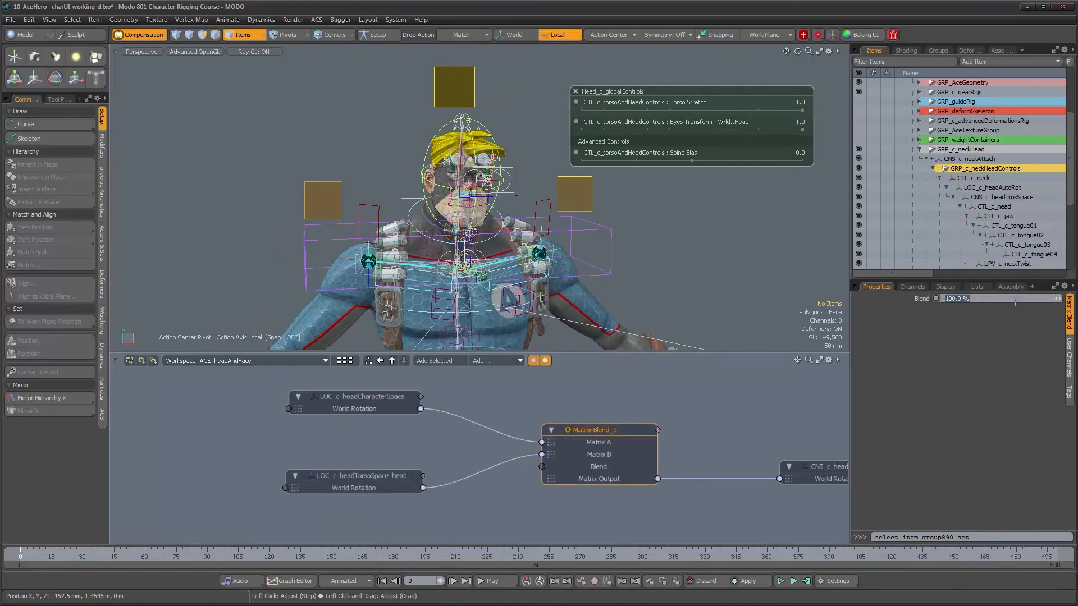
click(586, 228)
alt+drag(588, 232, 536, 225)
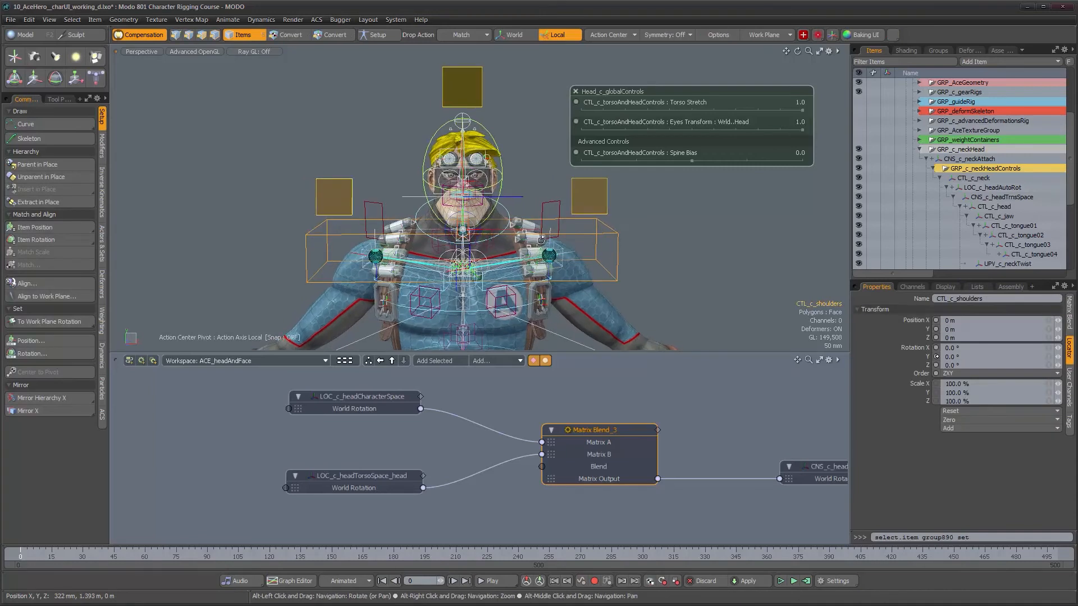
key(e)
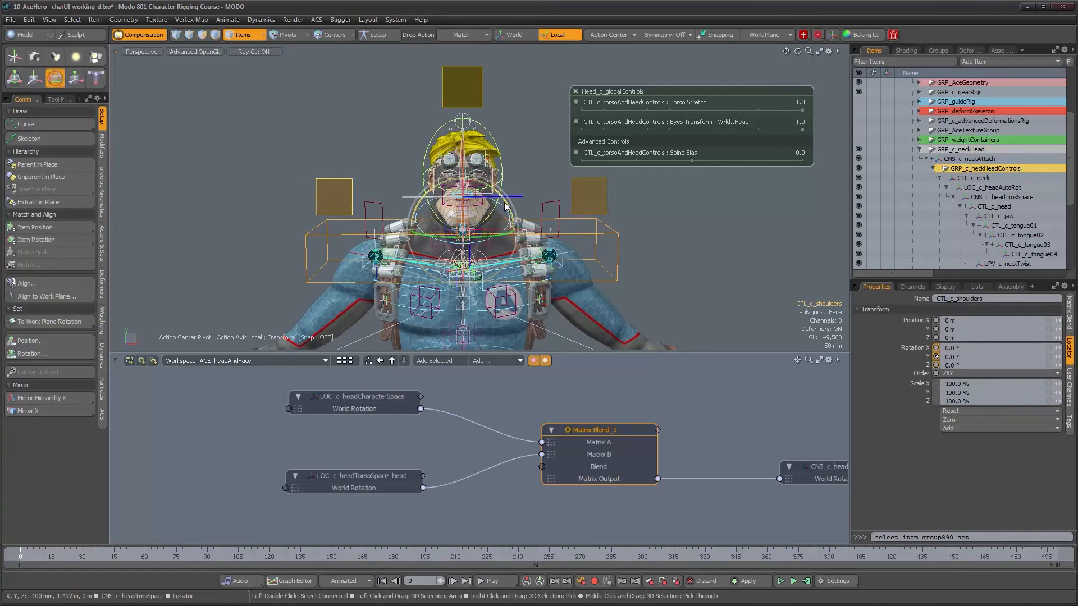
drag(536, 225, 534, 223)
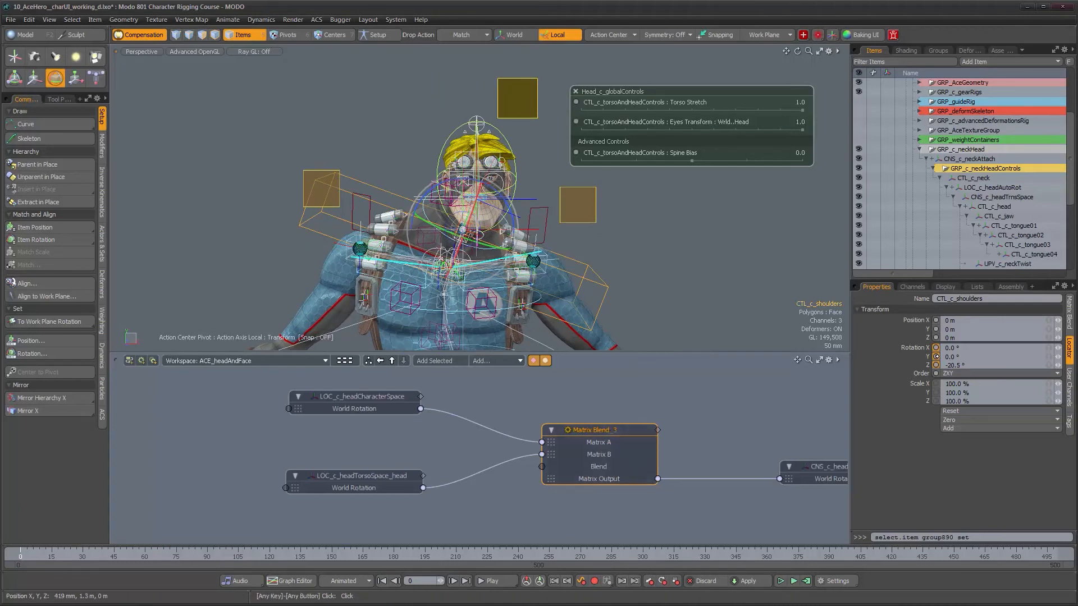
Vary the head Matrix Blend node's Blend between 0% and 100% to test both spaces, ending at 0%
click(1072, 317)
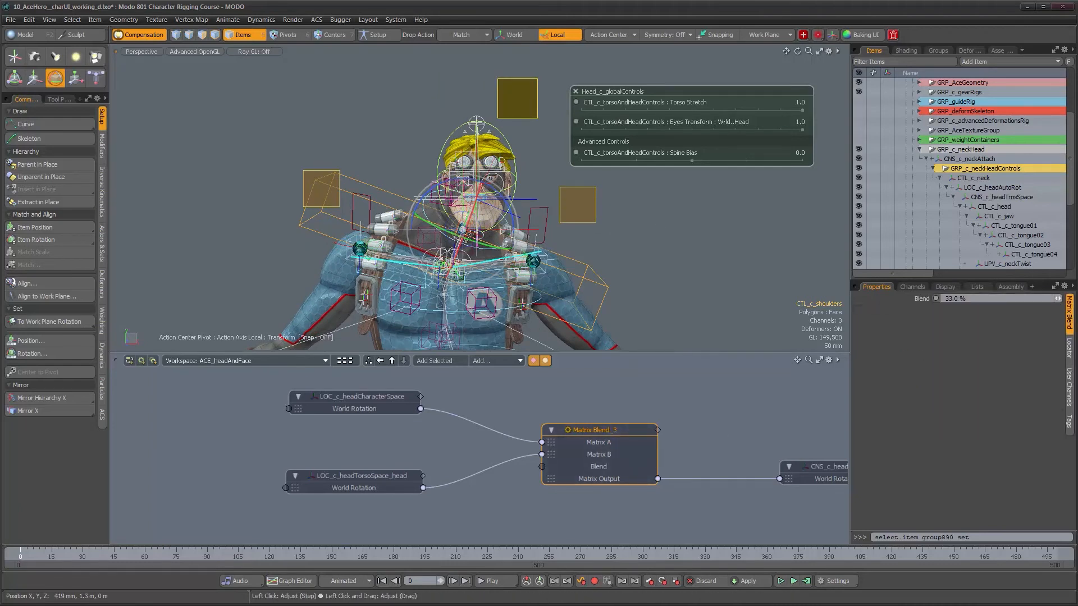
drag(1056, 298, 996, 302)
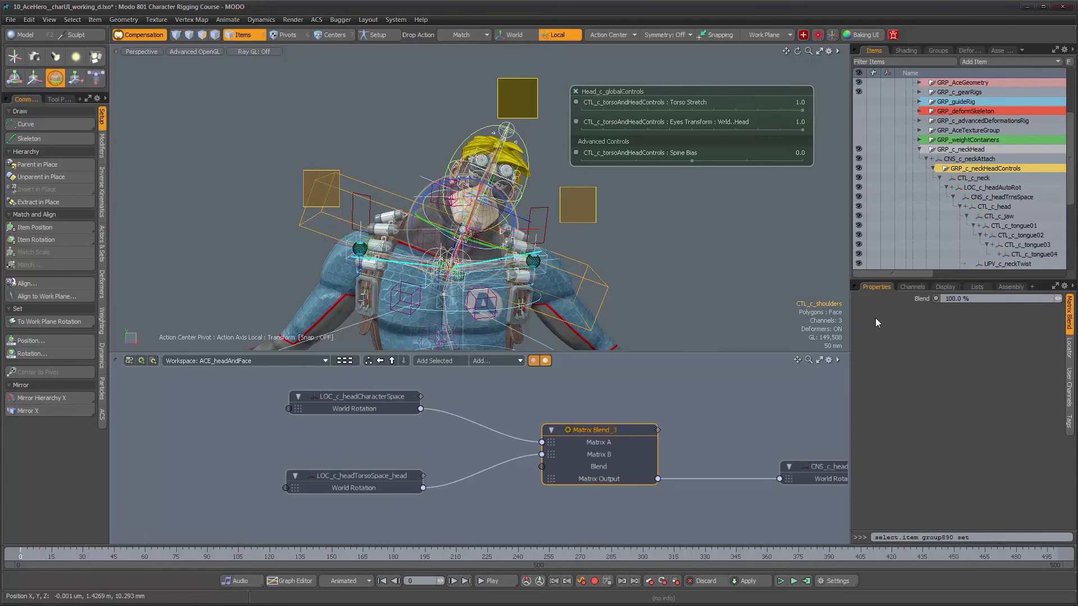
alt+drag(564, 239, 605, 240)
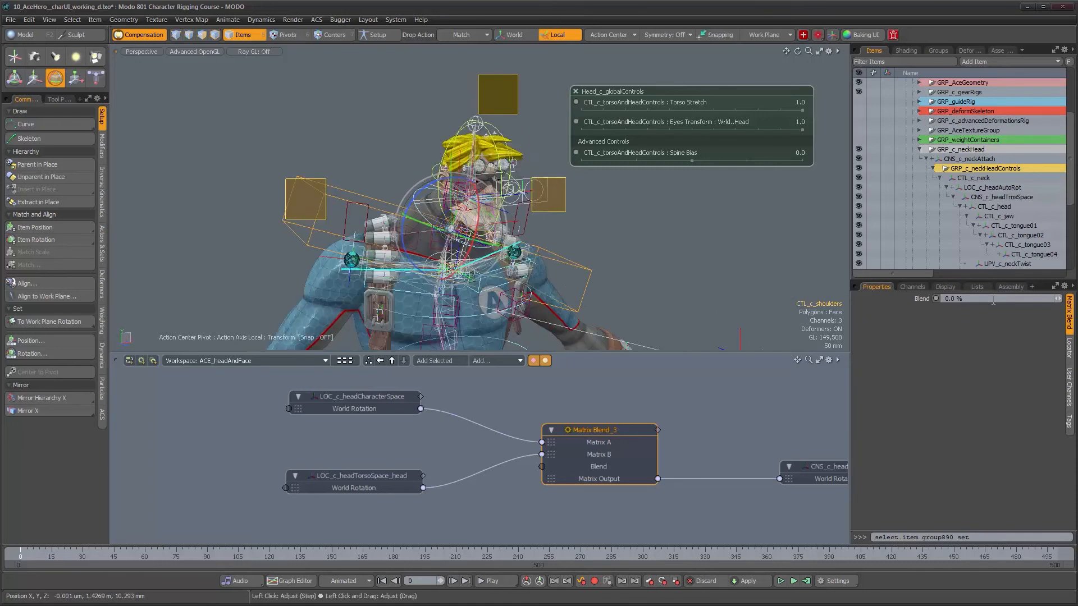
Close the Head_c_globalControls sliders and examine the eyes' space blending network with its CTL_c_torsoAndHeadControls connection
alt+drag(612, 405, 590, 407)
alt+right_drag(589, 406, 562, 416)
alt+drag(562, 418, 550, 457)
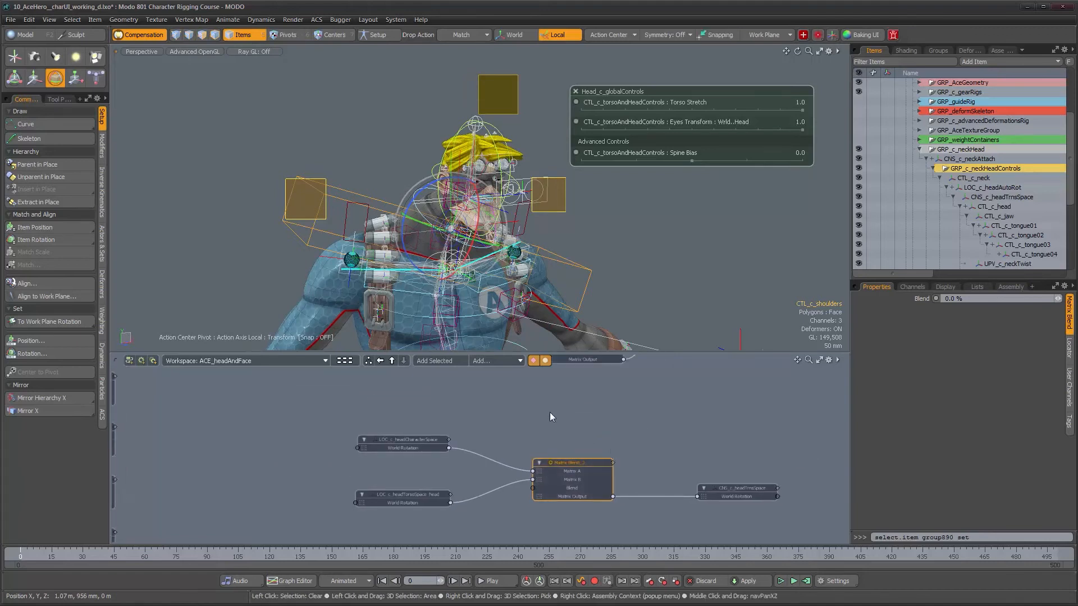
alt+drag(550, 415, 558, 486)
alt+drag(565, 440, 575, 470)
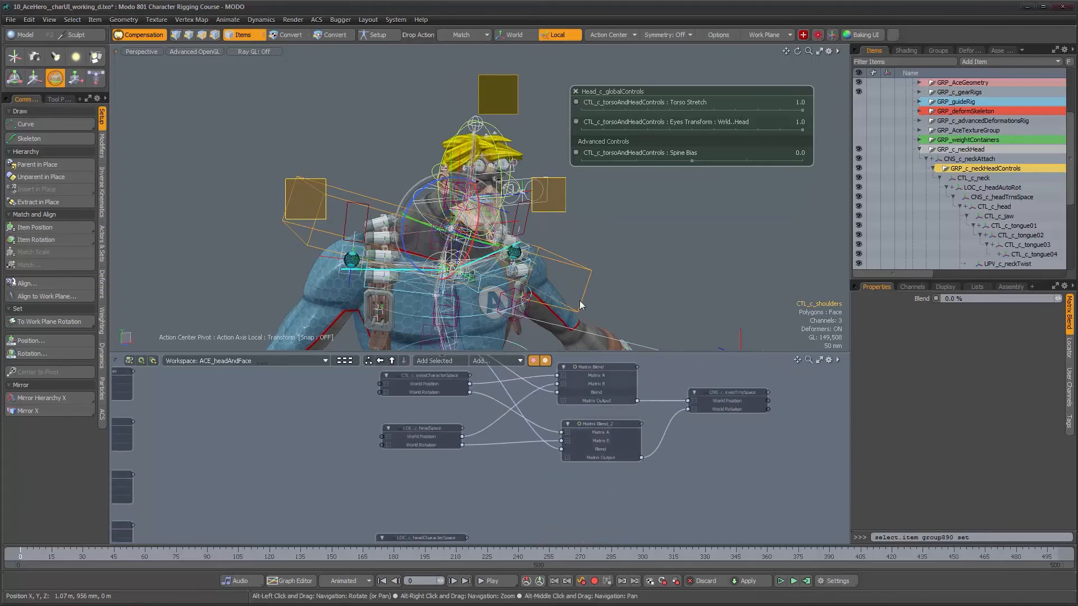
click(575, 91)
alt+drag(523, 422, 615, 499)
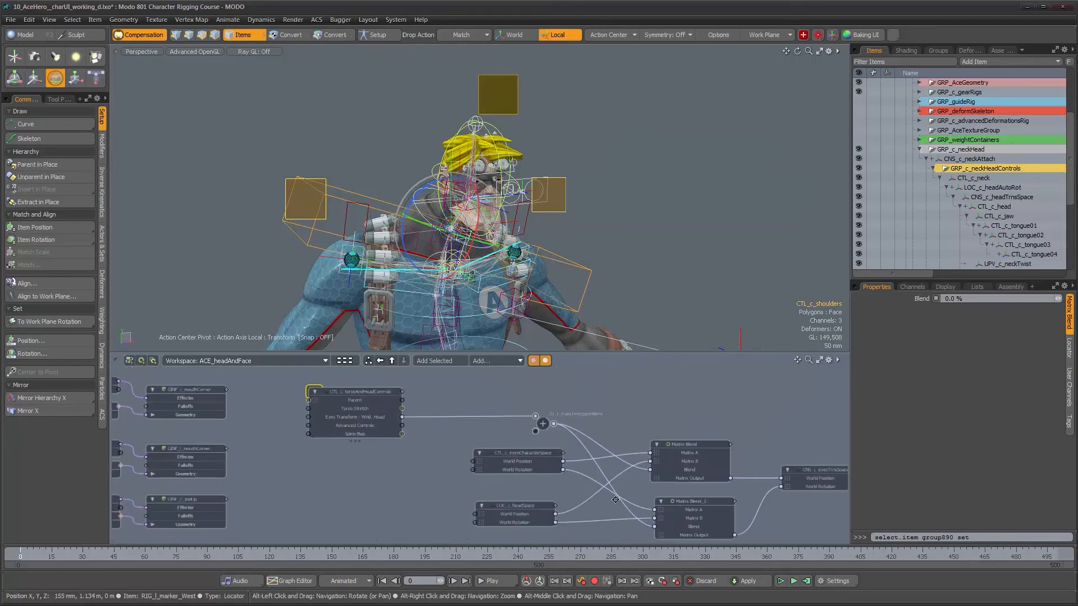
alt+right_drag(615, 499, 596, 493)
alt+drag(596, 494, 595, 480)
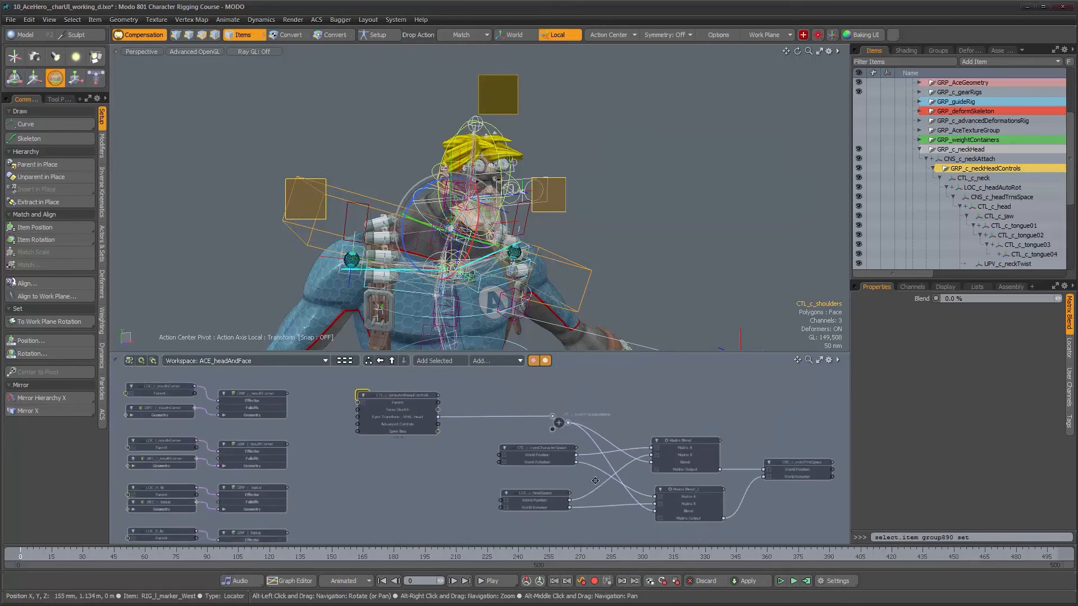
Review the Head_c_globalControls sliders again, select the CTL_c_torsoAndHeadControls node in the schematic, and close the sliders
click(514, 110)
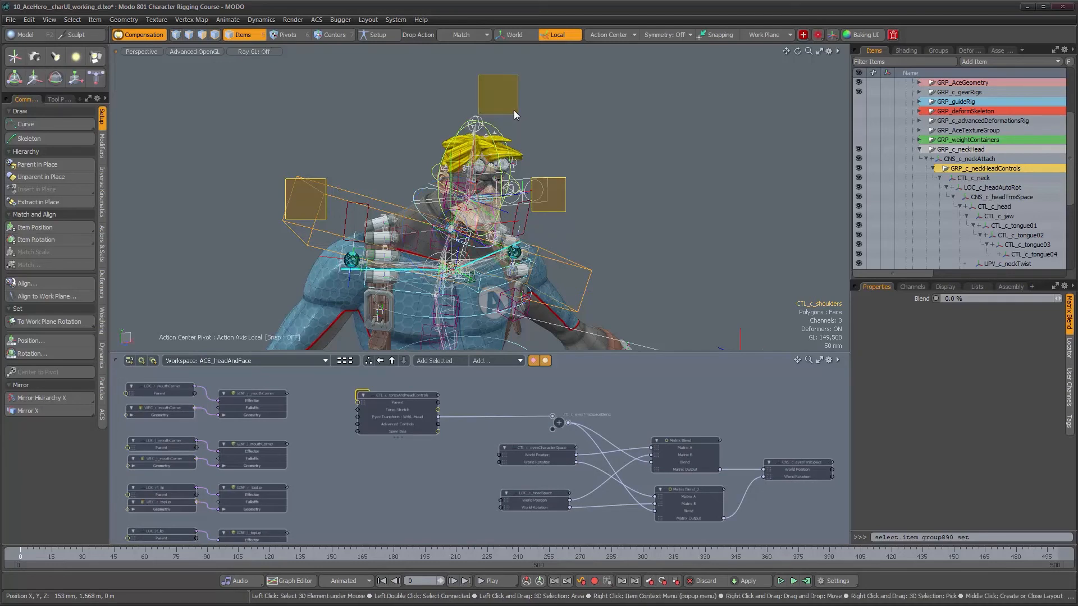
alt+drag(564, 274, 495, 345)
click(403, 399)
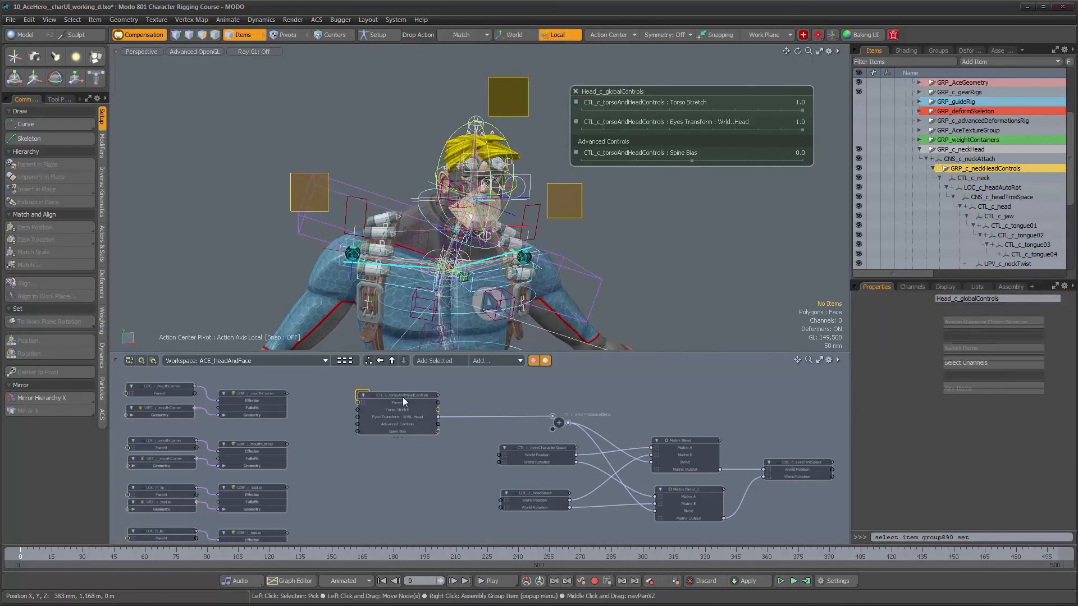
scroll(396, 417, up, 3)
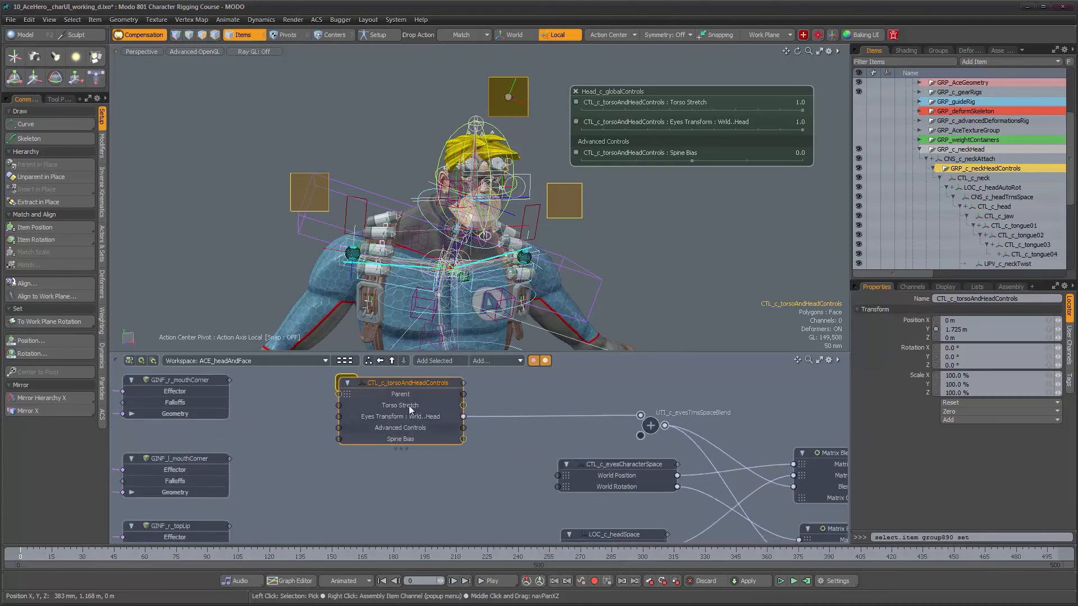
mouse_move(499, 454)
alt+right_down()
mouse_move(490, 454)
mouse_move(505, 455)
alt+right_up()
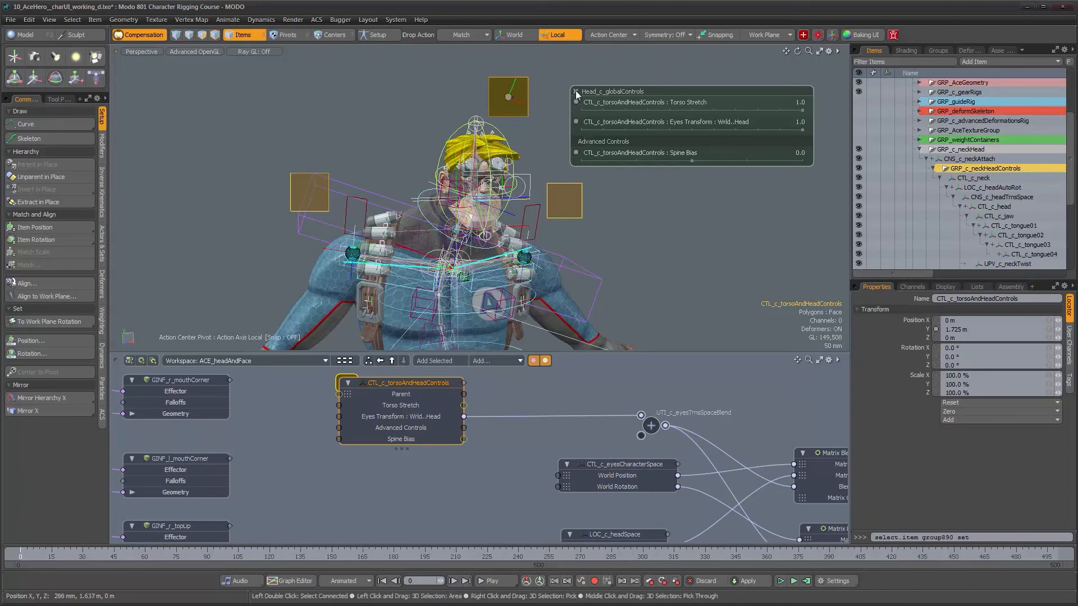
click(575, 91)
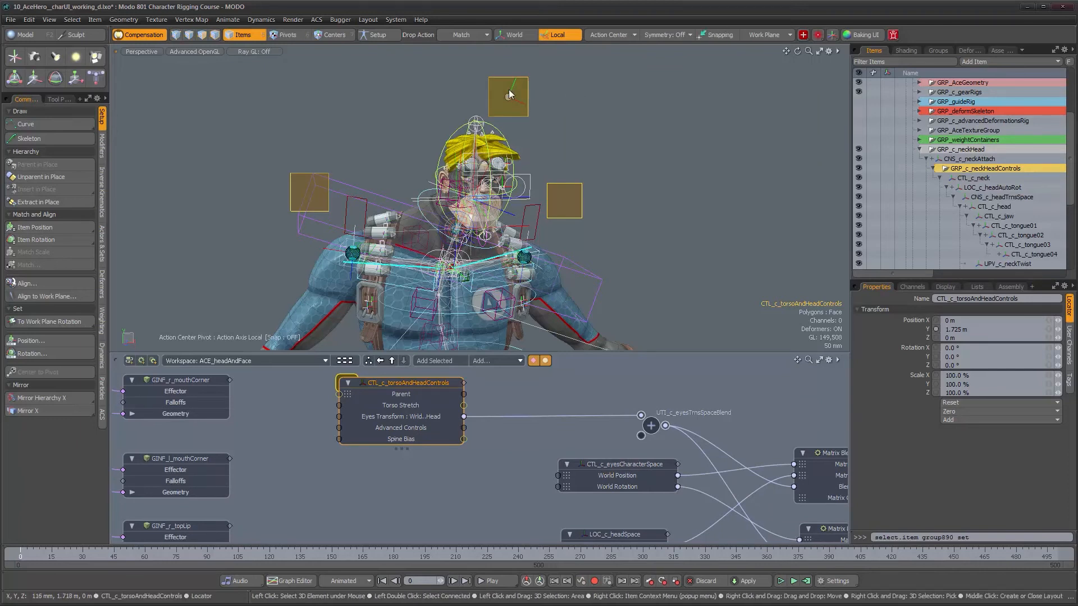
Check and close the Head_c_globalControls sliders, and move the CTL_c_torsoAndHeadControls node below the eyes' blending network
click(504, 86)
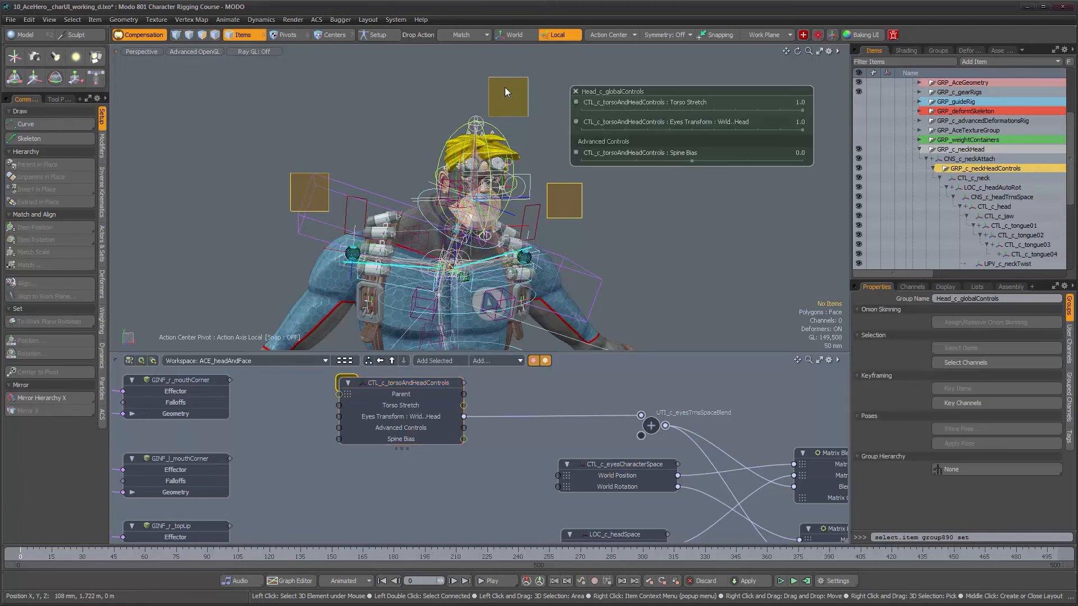
click(576, 91)
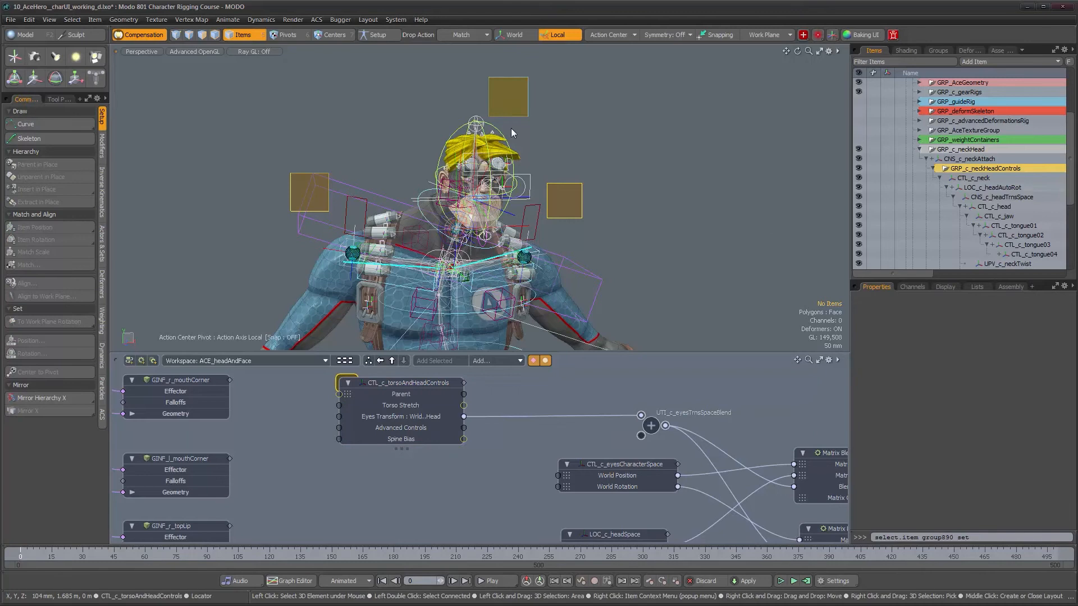
alt+drag(478, 438, 441, 438)
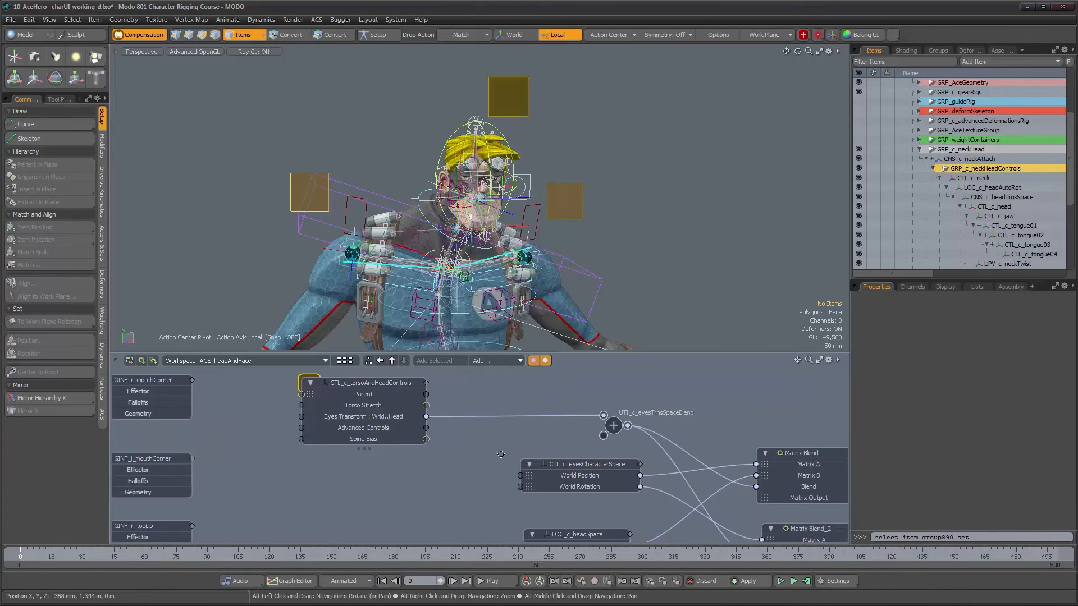
scroll(480, 454, down, 3)
alt+drag(437, 477, 446, 448)
click(410, 377)
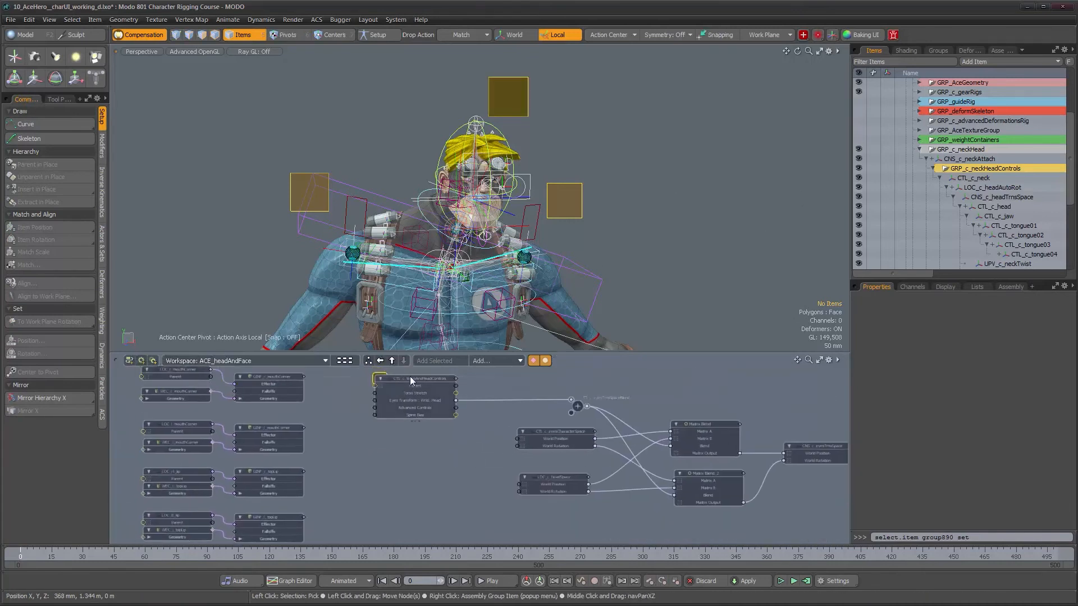
drag(411, 384, 409, 516)
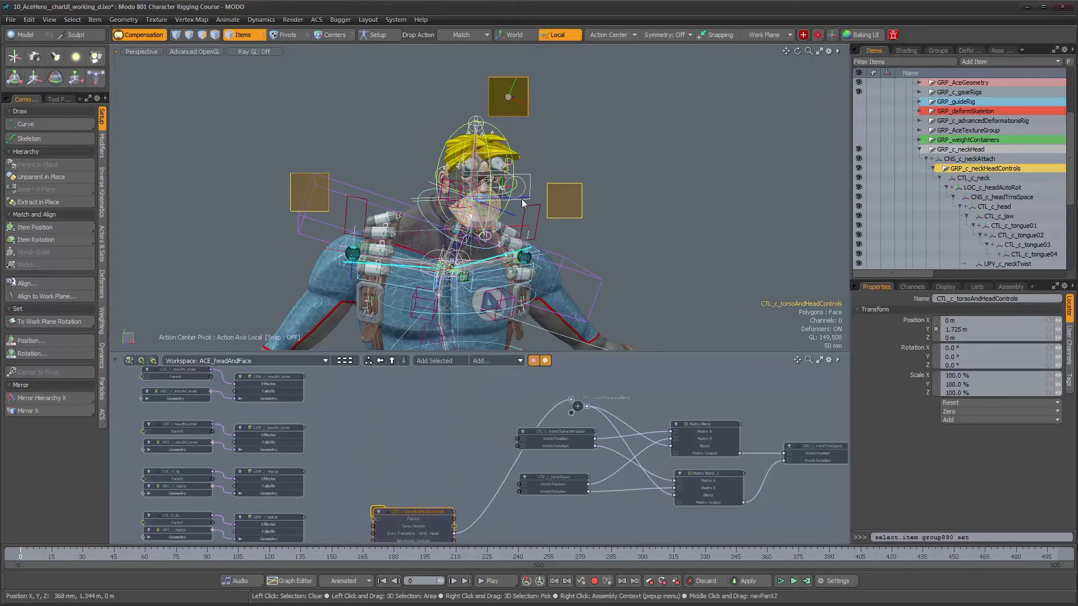
Turn off the Local action axis and position the CTL_c_torsoAndHeadControls node near the head space blending nodes
key(w)
alt+right_drag(598, 228, 542, 123)
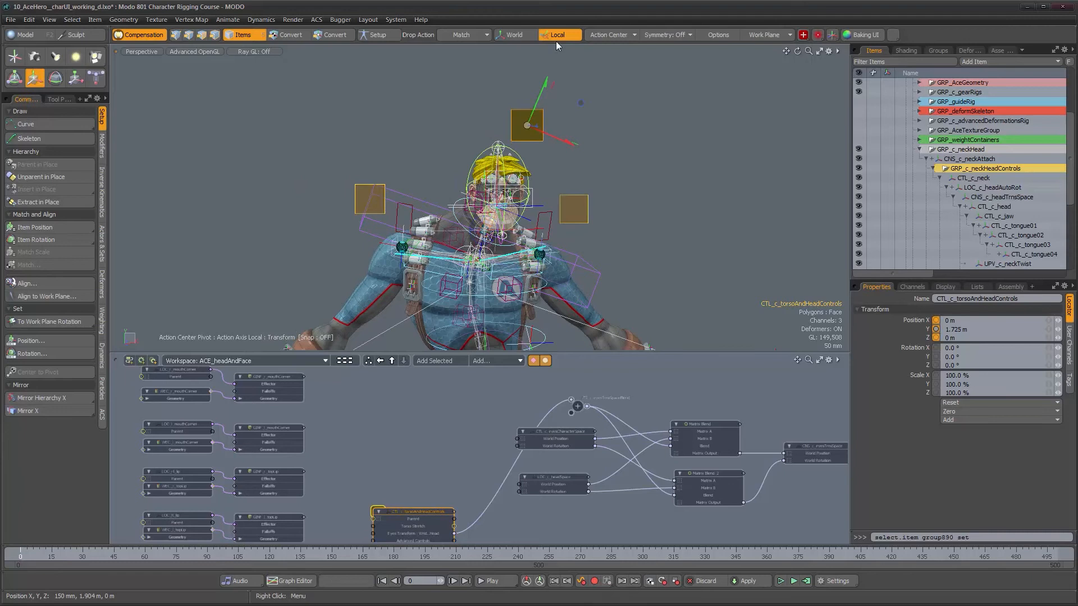
click(555, 35)
alt+middle_drag(594, 252, 585, 193)
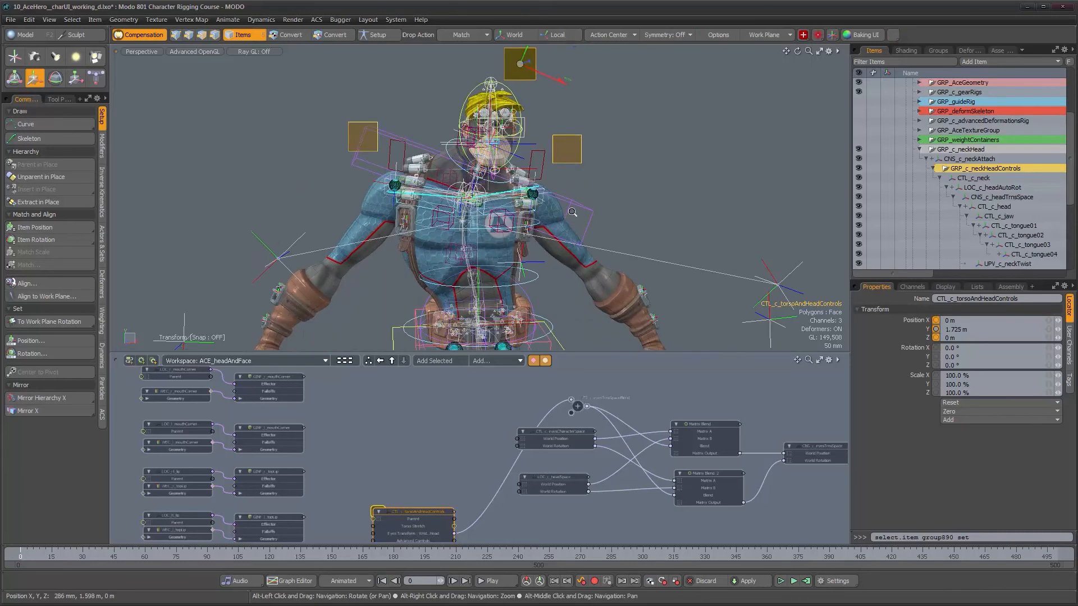
alt+right_drag(586, 193, 553, 168)
drag(435, 511, 417, 462)
alt+right_drag(416, 462, 456, 455)
alt+drag(456, 455, 409, 398)
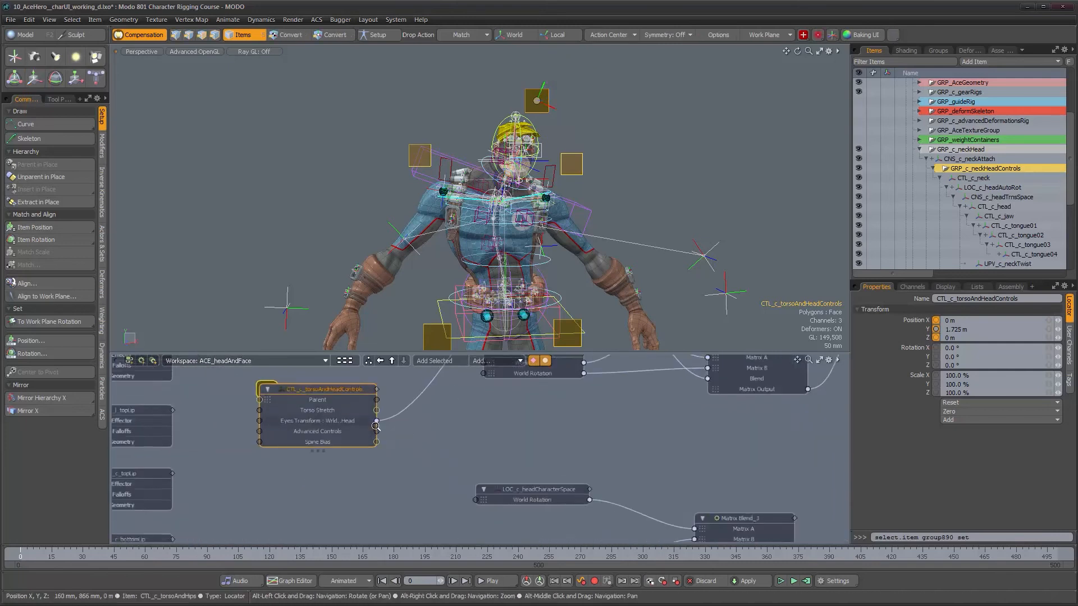
Add a Float, Scalar user channel "Head Trns: World...Torso" to CTL_c_torsoAndHeadControls, with default 0.0, minimum 0.0 and maximum 1.0
scroll(366, 428, up, 2)
click(1069, 345)
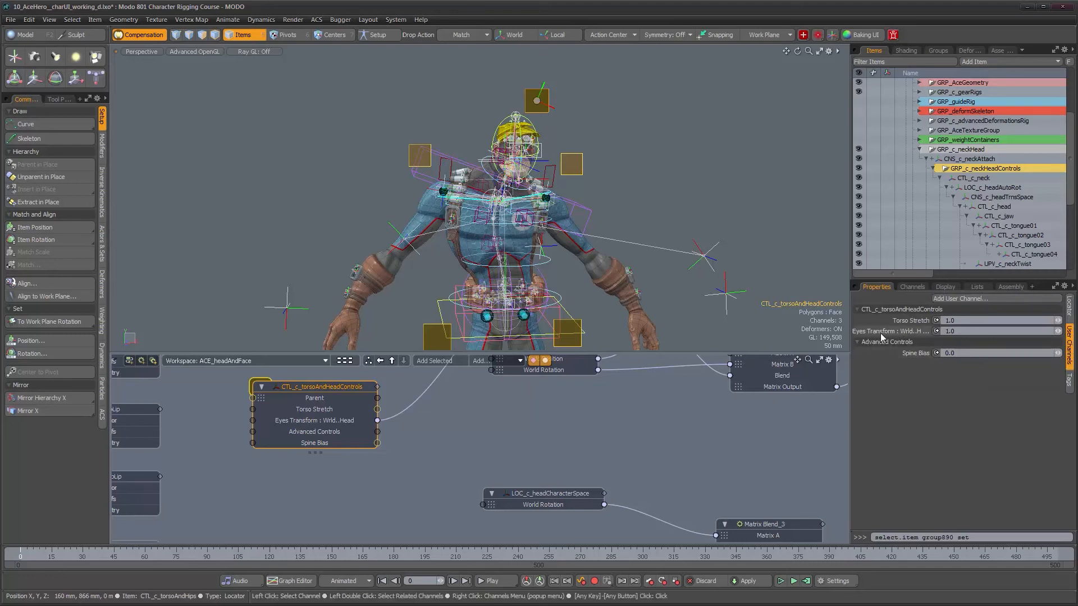
click(971, 300)
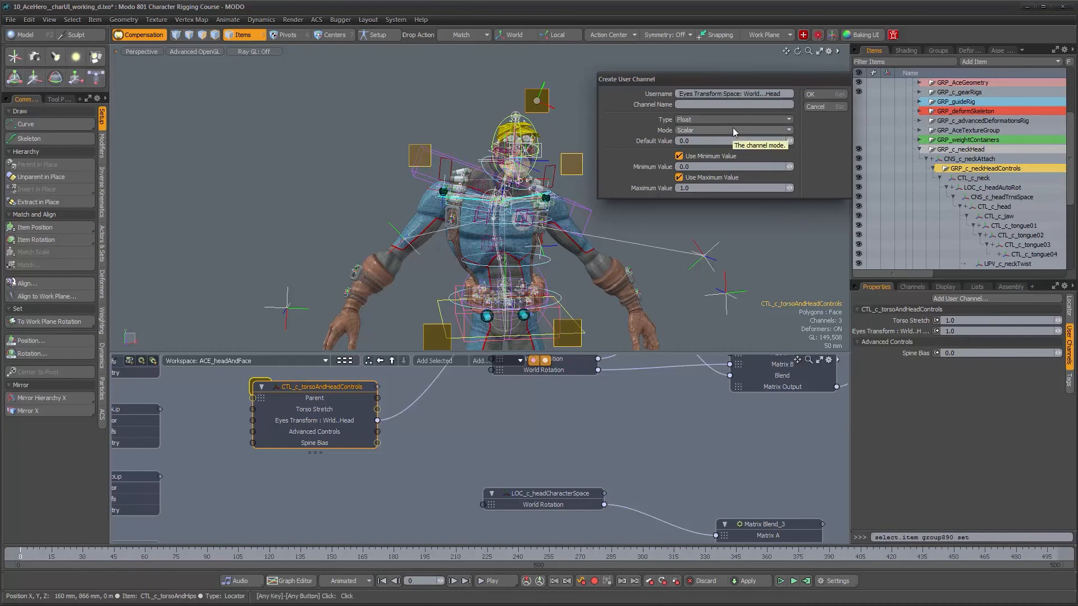
key(Delete)
key(Delete)
key(Delete)
key(Delete)
key(Delete)
text(Head Trns: World...Torso)
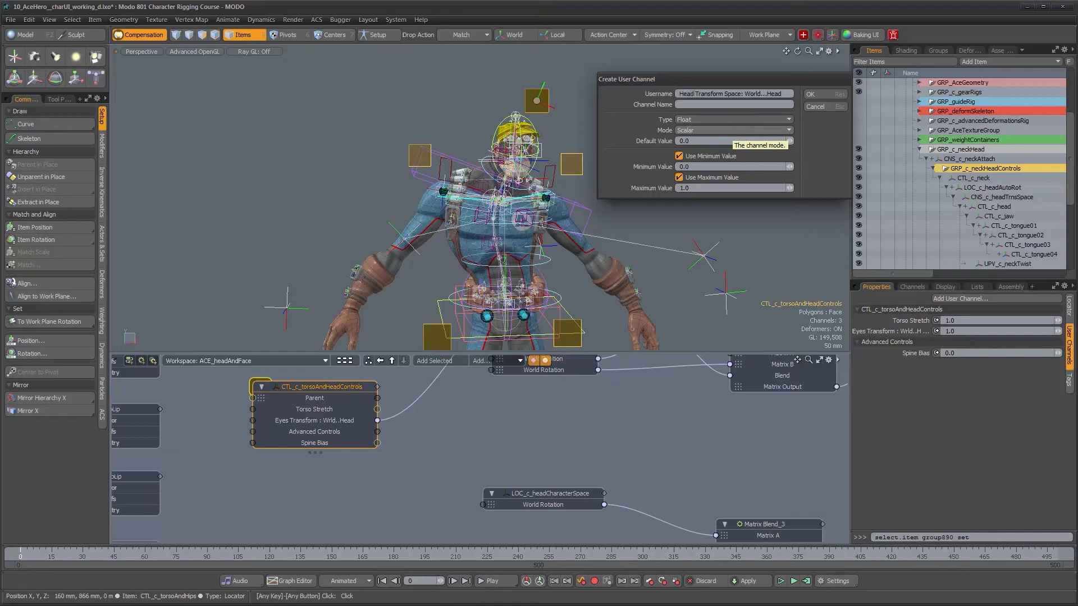
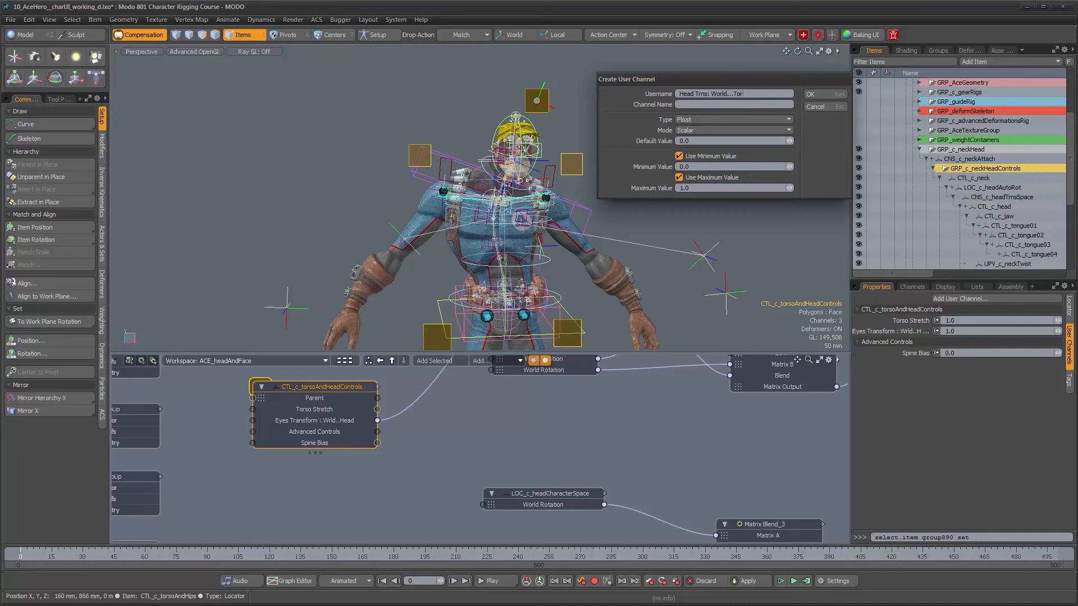
key(Tab)
click(820, 94)
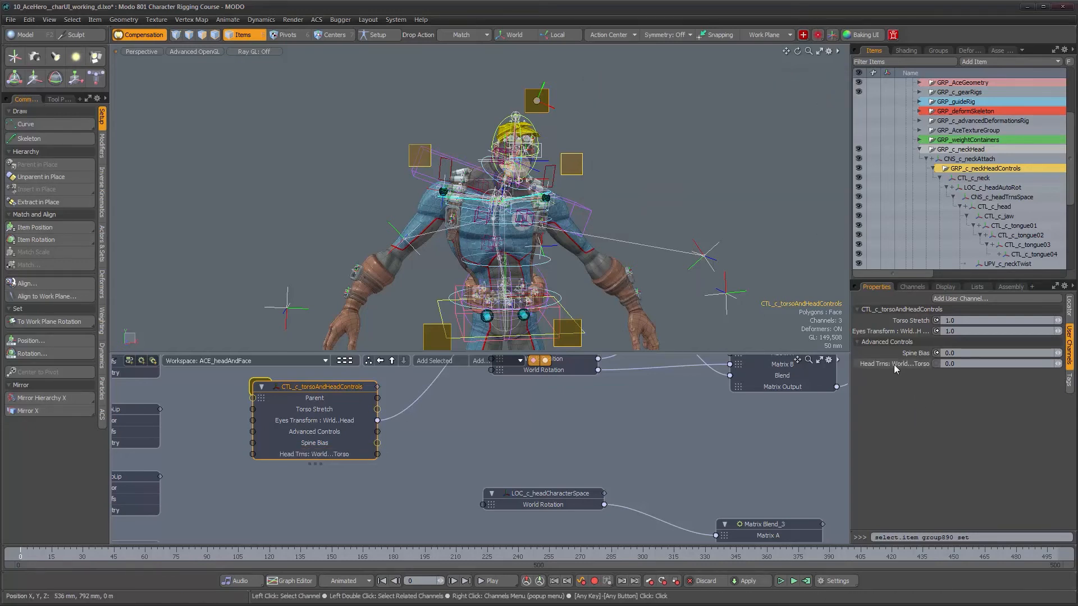
Reorder the Head Trns: World...Torso channel to sit directly below the eyes transform channel, above the Advanced Controls divider
click(919, 287)
scroll(937, 488, down, 10)
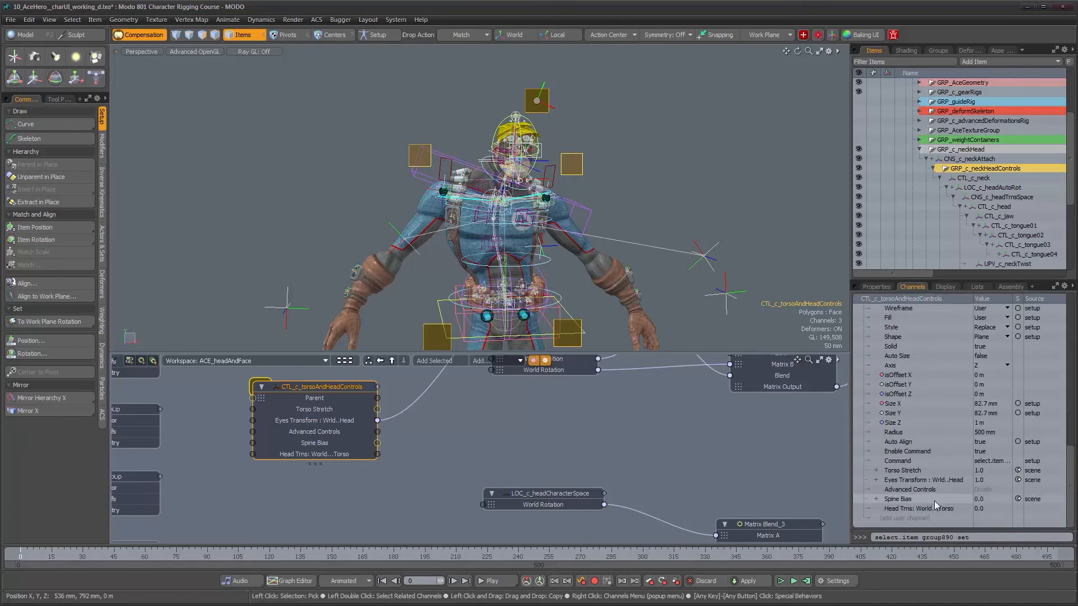
drag(931, 508, 918, 490)
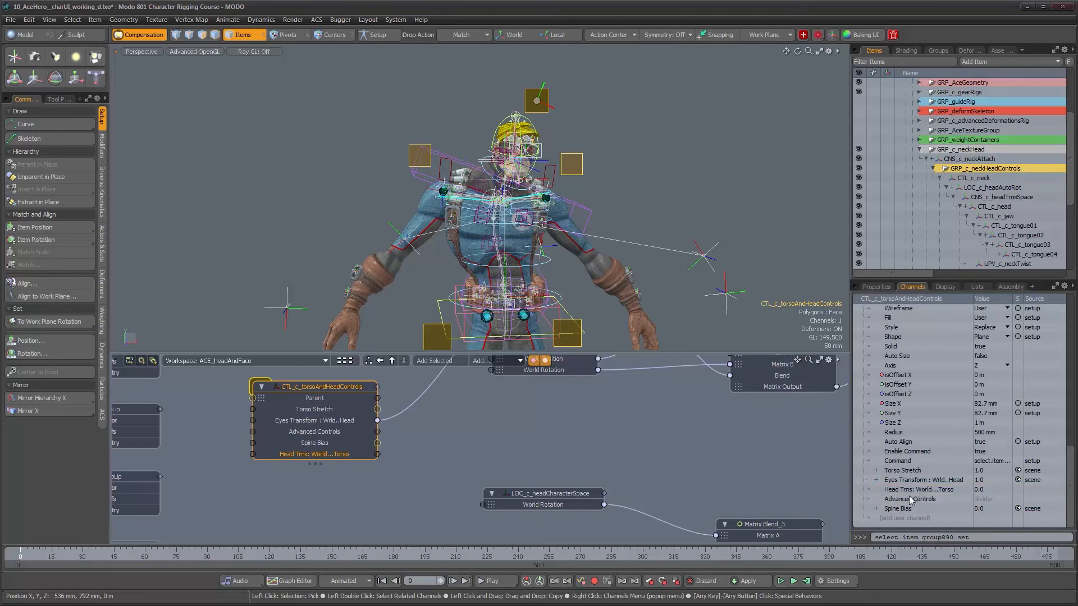
click(877, 287)
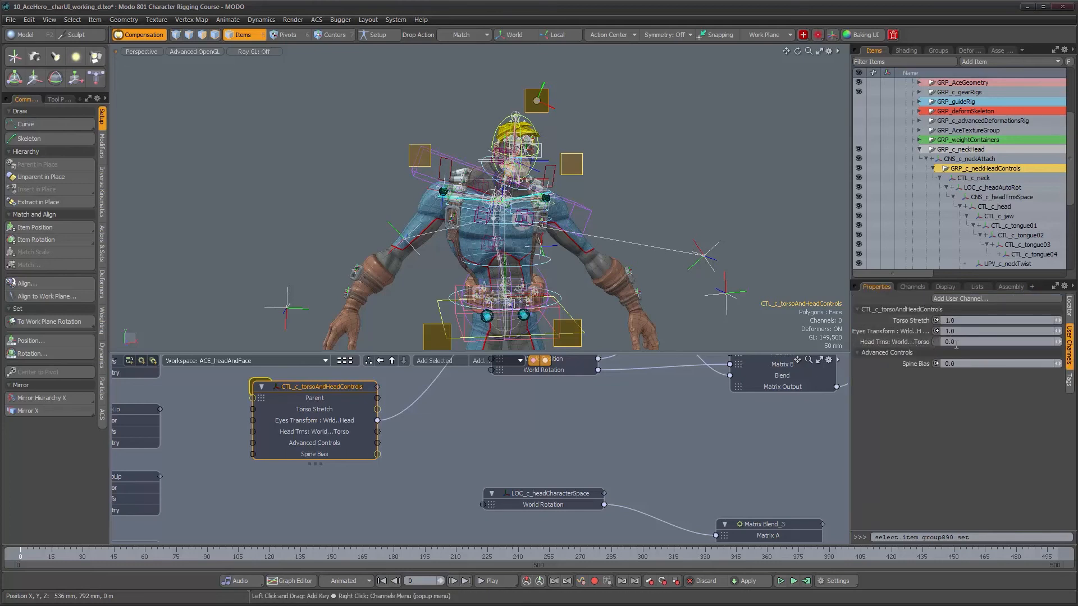
Shorten the eyes transform channel's username to "Eyes Trns : Wrld...Head"
click(869, 332)
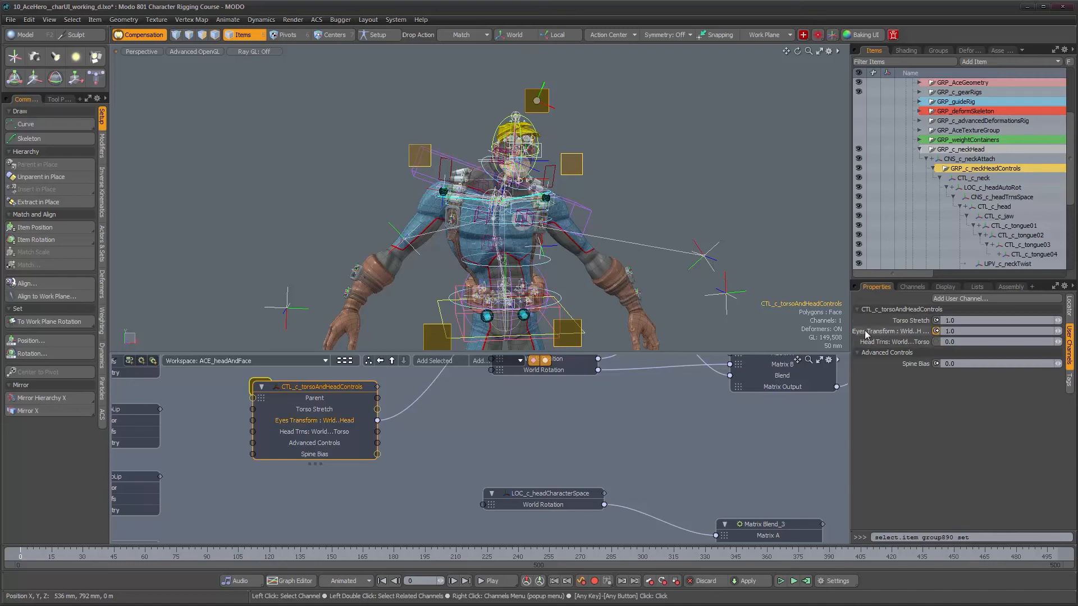
right_click(881, 332)
click(872, 570)
click(903, 524)
click(890, 526)
key(BackSpace)
key(BackSpace)
key(BackSpace)
key(BackSpace)
key(BackSpace)
key(BackSpace)
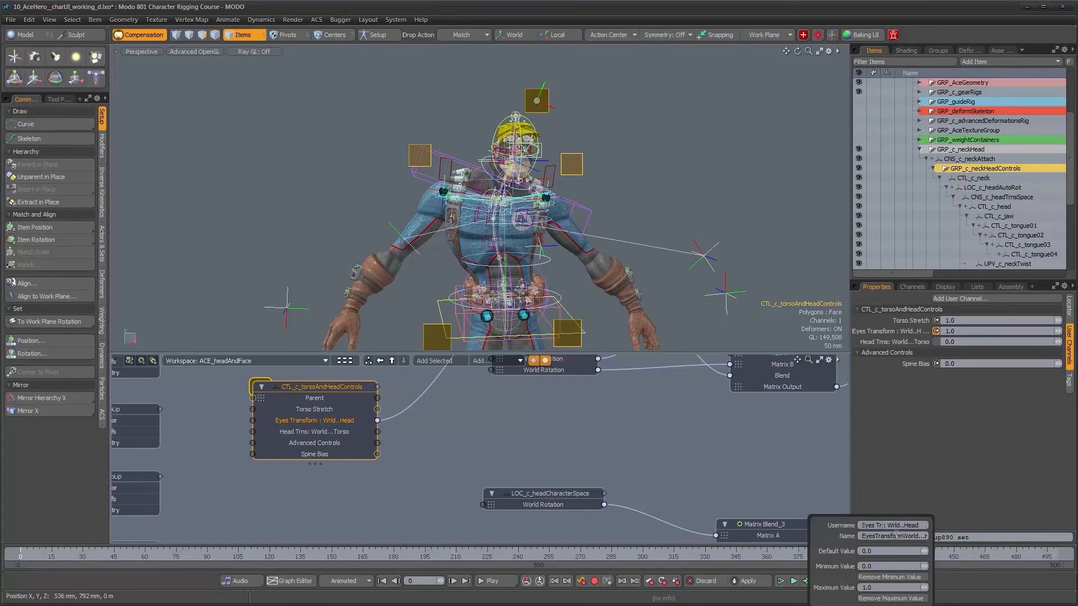
text(ns)
Rename the eyes channel's internal name to EyesTrnsWorld...Head and touch up the dots in its username
click(900, 536)
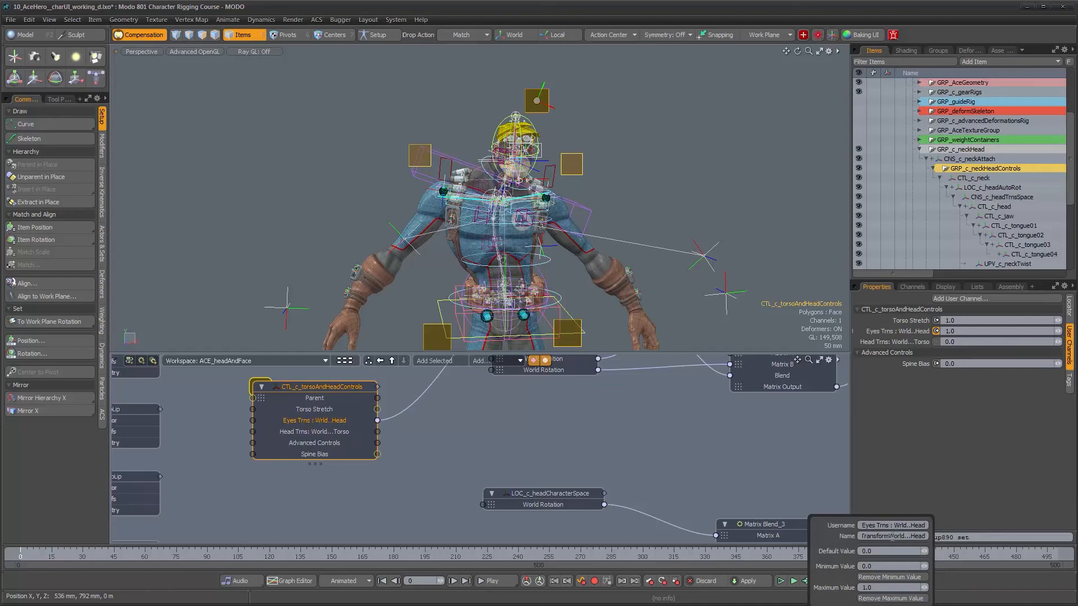
key(BackSpace)
key(BackSpace)
key(BackSpace)
key(BackSpace)
key(BackSpace)
key(BackSpace)
key(BackSpace)
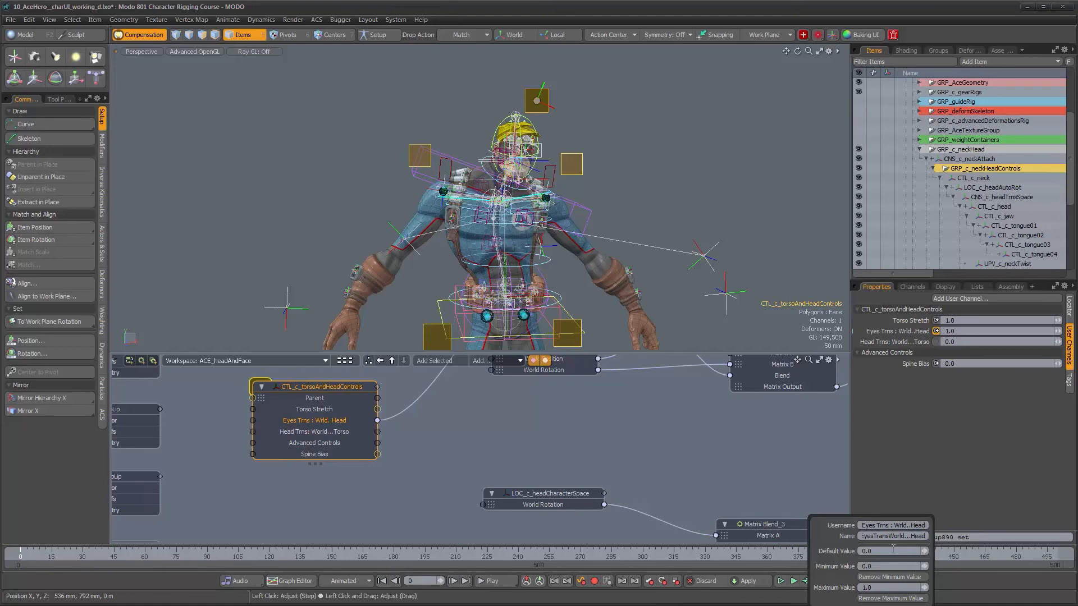
text(ns)
key(Return)
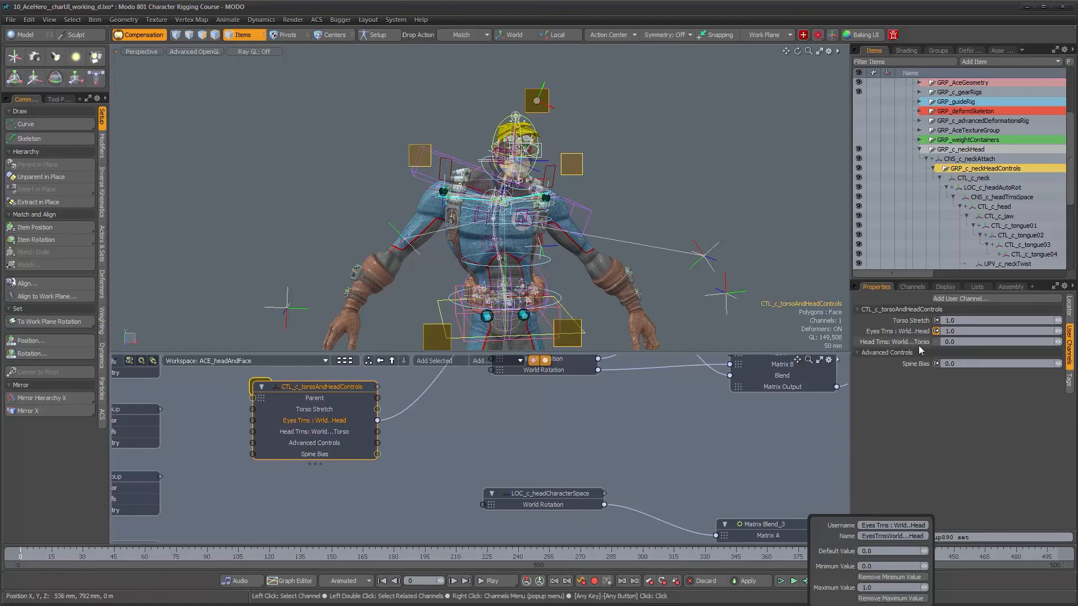
click(927, 425)
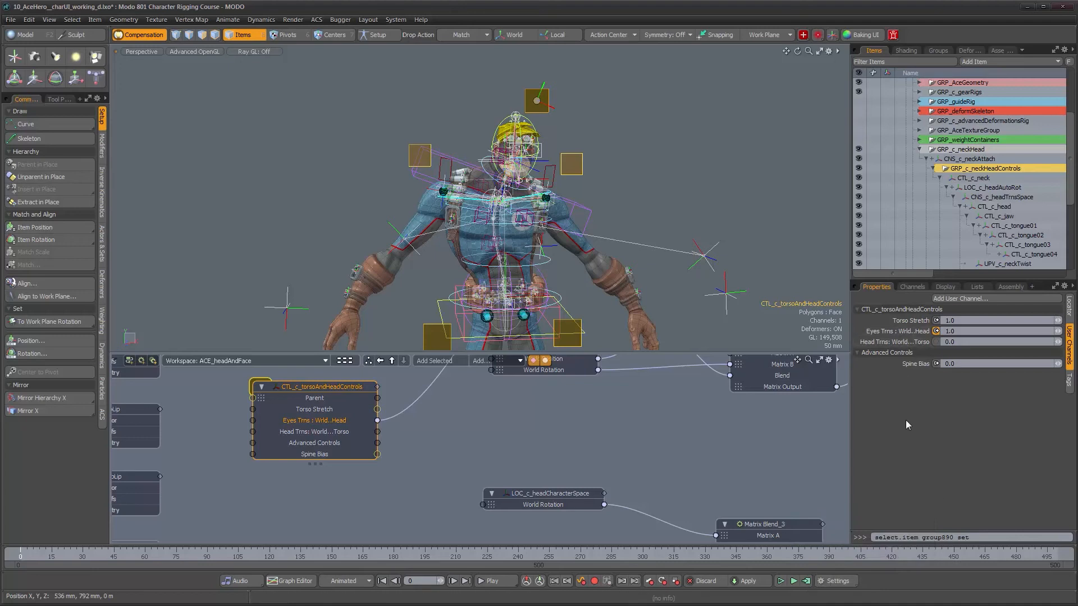
right_click(918, 332)
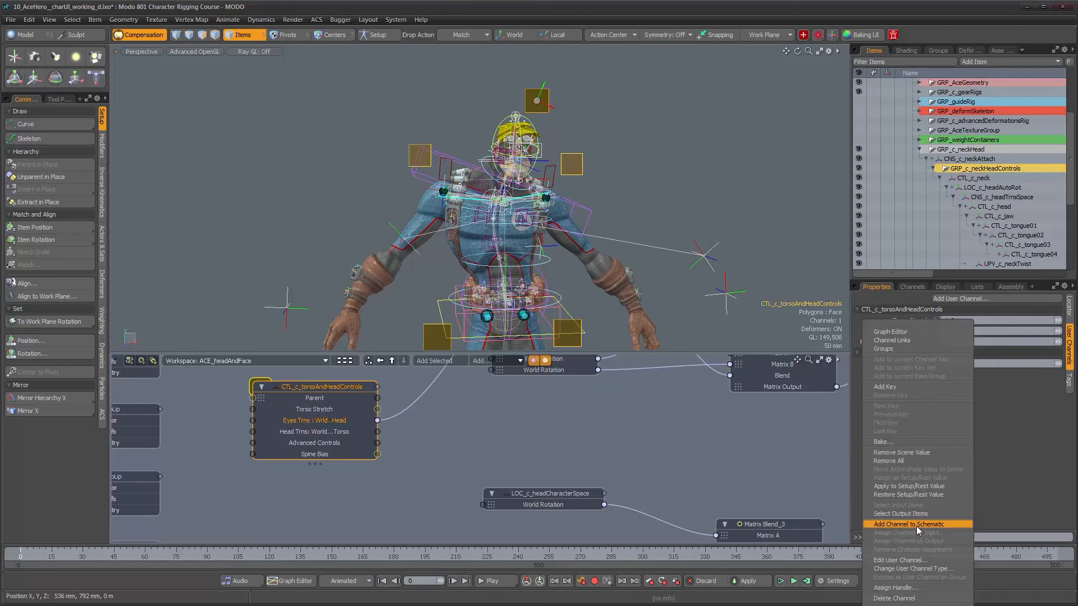
click(915, 561)
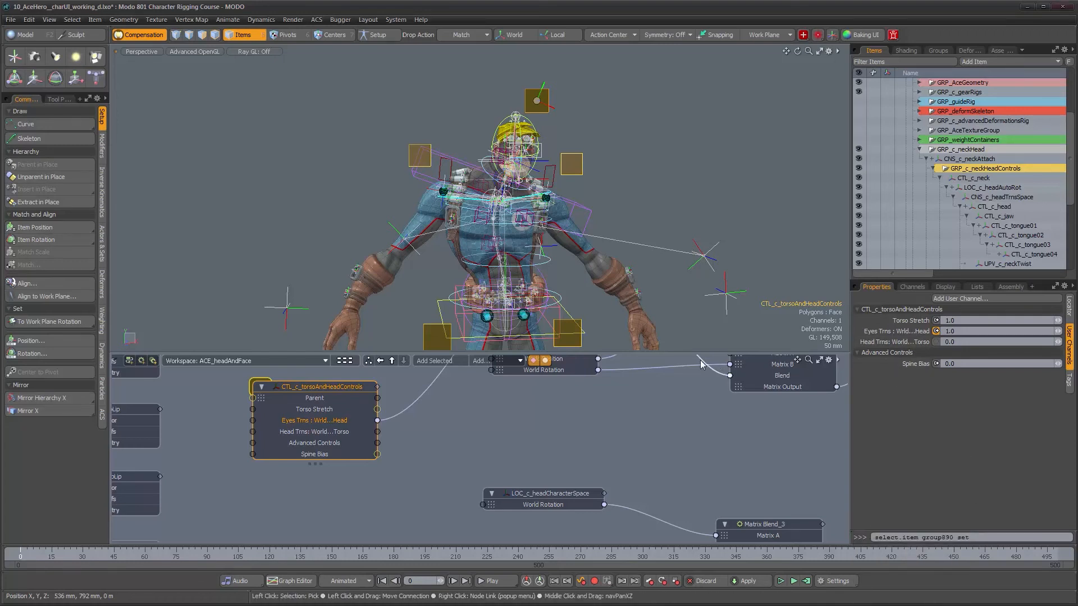
Connect the Head Trns: World...Torso channel to the Blend input of Matrix Blend_3 and test its value, ending at 0.0
alt+drag(687, 314, 734, 320)
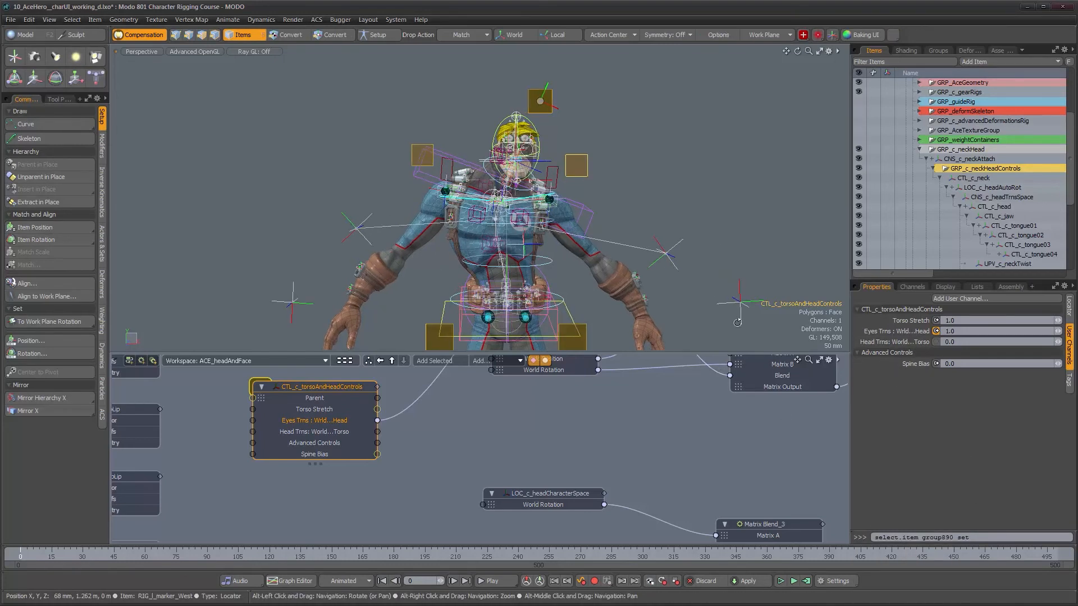
click(328, 433)
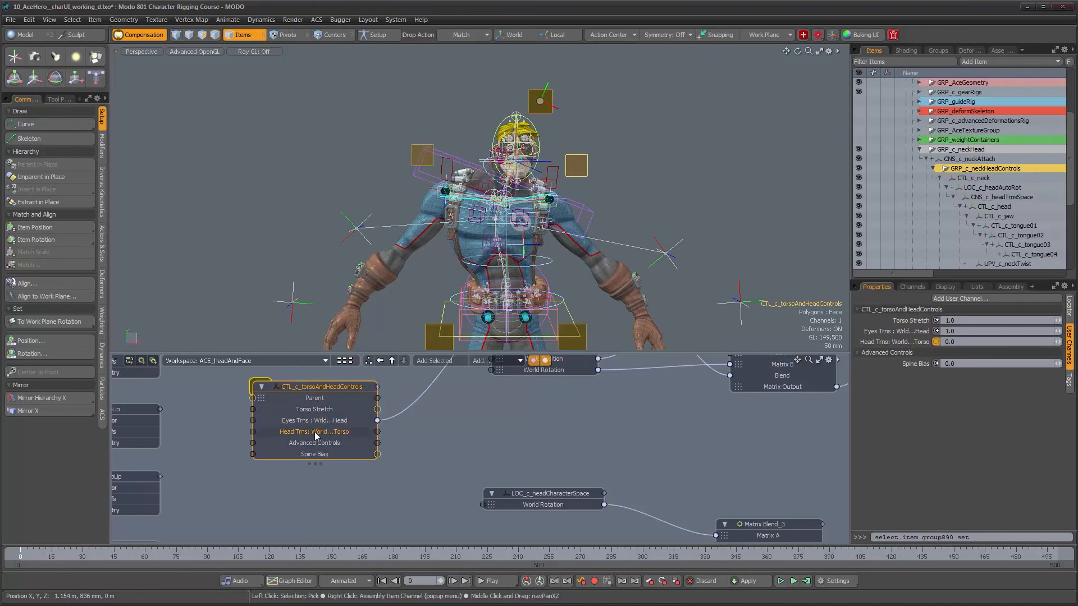
scroll(449, 446, down, 1)
alt+drag(442, 456, 375, 459)
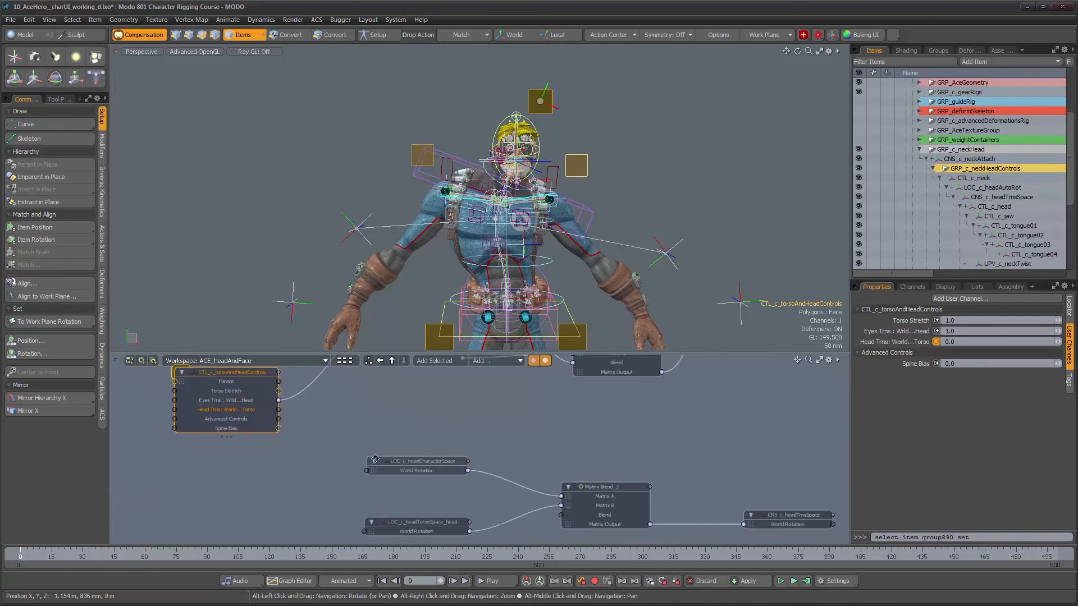
alt+drag(477, 472, 487, 481)
drag(289, 419, 571, 524)
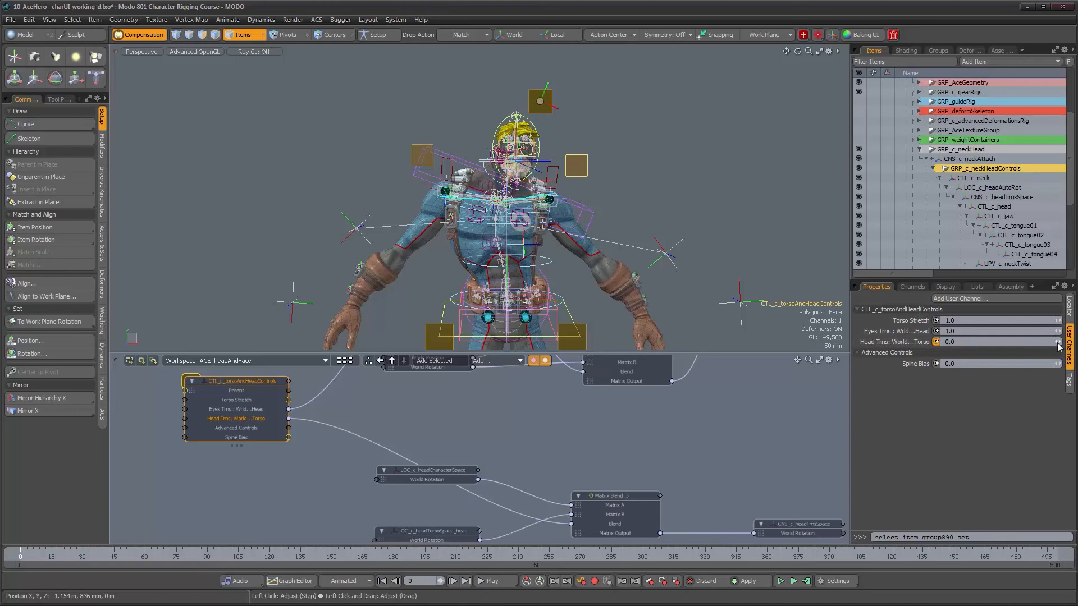
mouse_move(1058, 342)
mouse_down()
mouse_move(1074, 342)
mouse_move(1057, 341)
mouse_up()
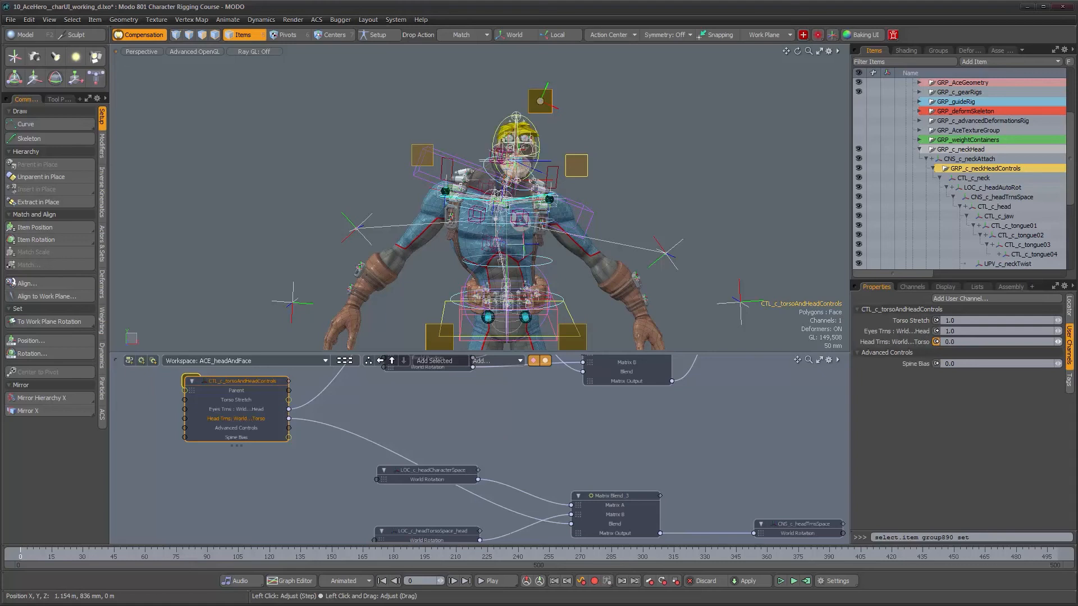
Change the eyes channel's username to "Eyes Trns : World...Head" in its user channel settings
right_click(896, 332)
click(874, 560)
click(900, 522)
click(900, 522)
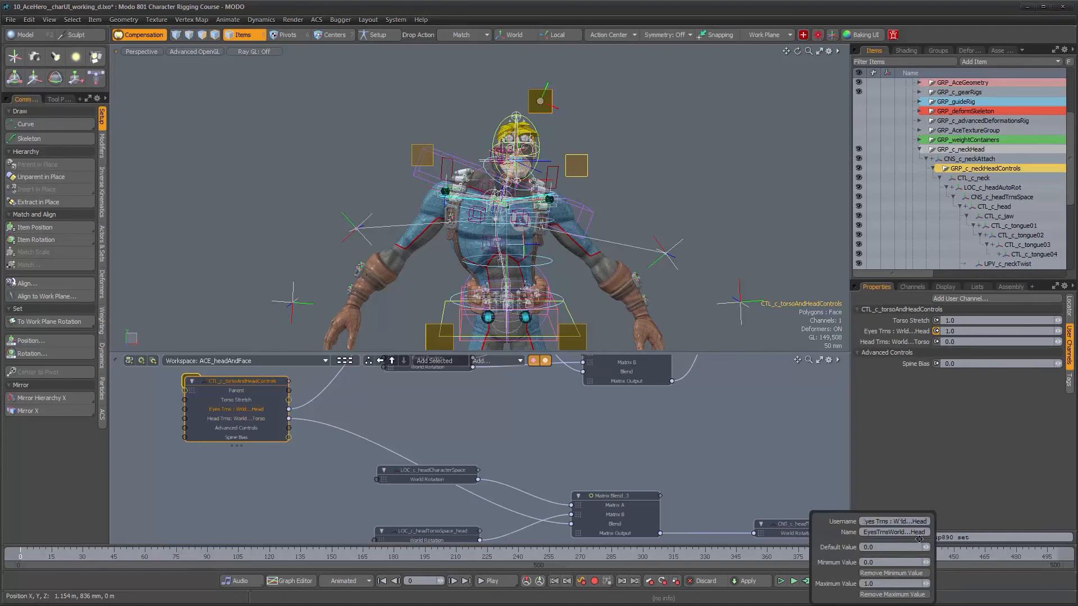
text(o)
key(Return)
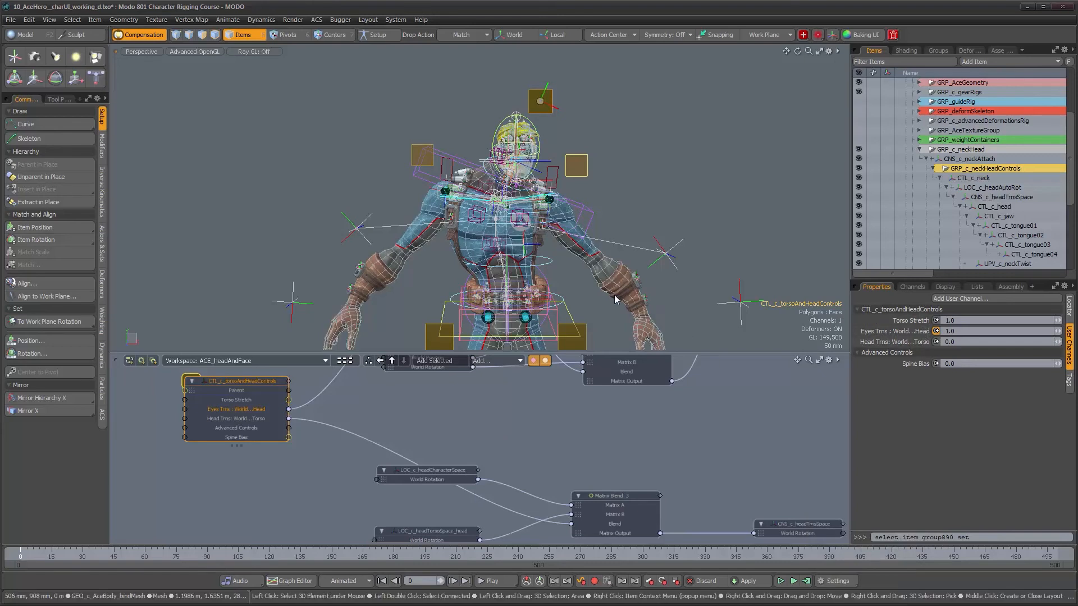
Clear the selection, open the Head_c_globalControls sliders and reposition them higher, clear of the rig
alt+right_drag(526, 226, 547, 226)
alt+drag(547, 226, 566, 261)
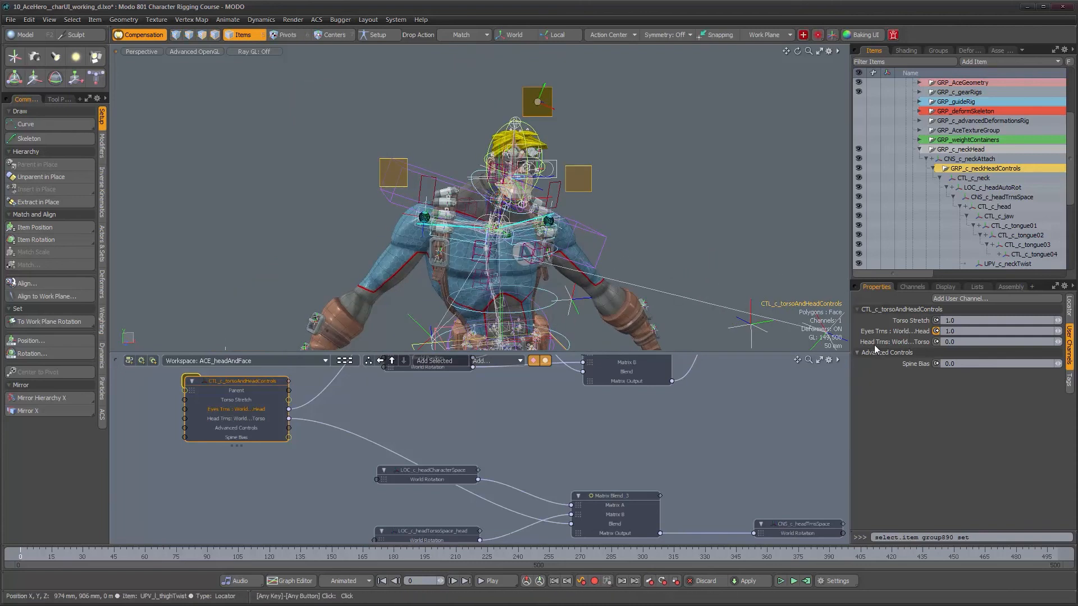
click(701, 163)
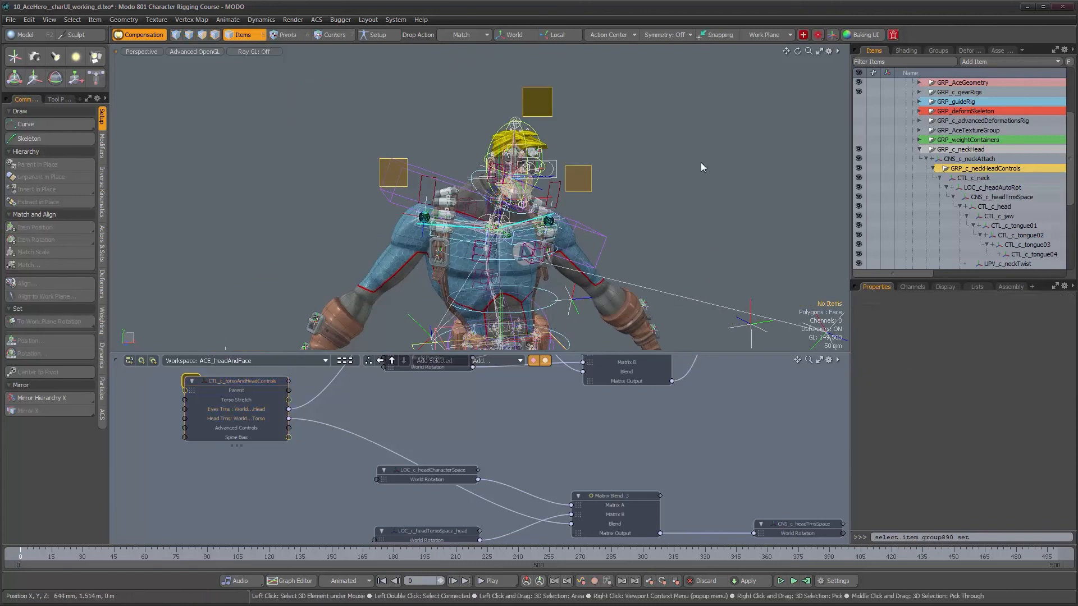
click(540, 99)
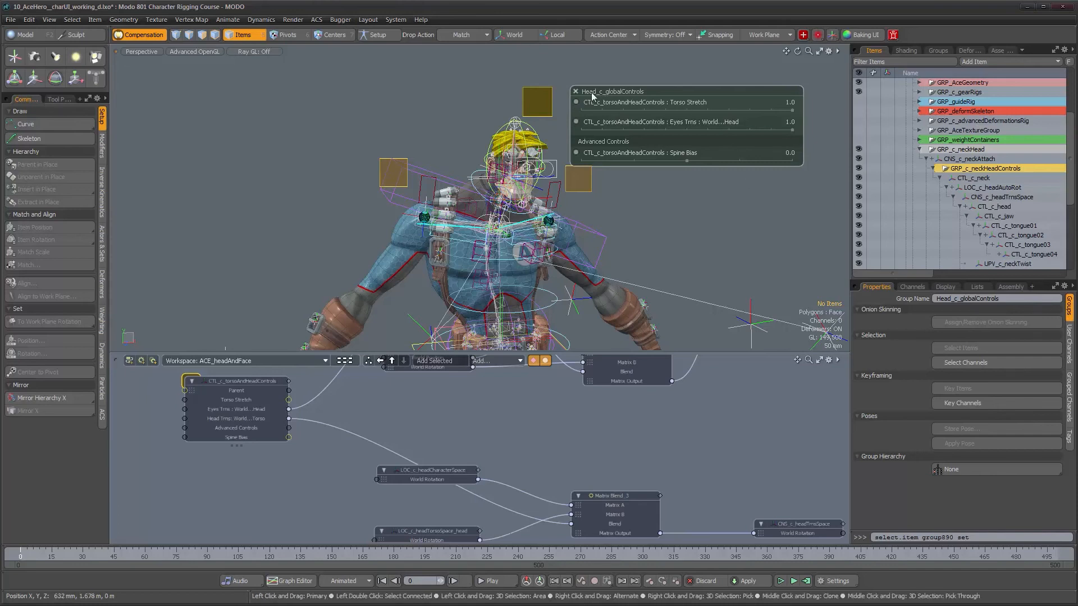
drag(689, 89, 715, 69)
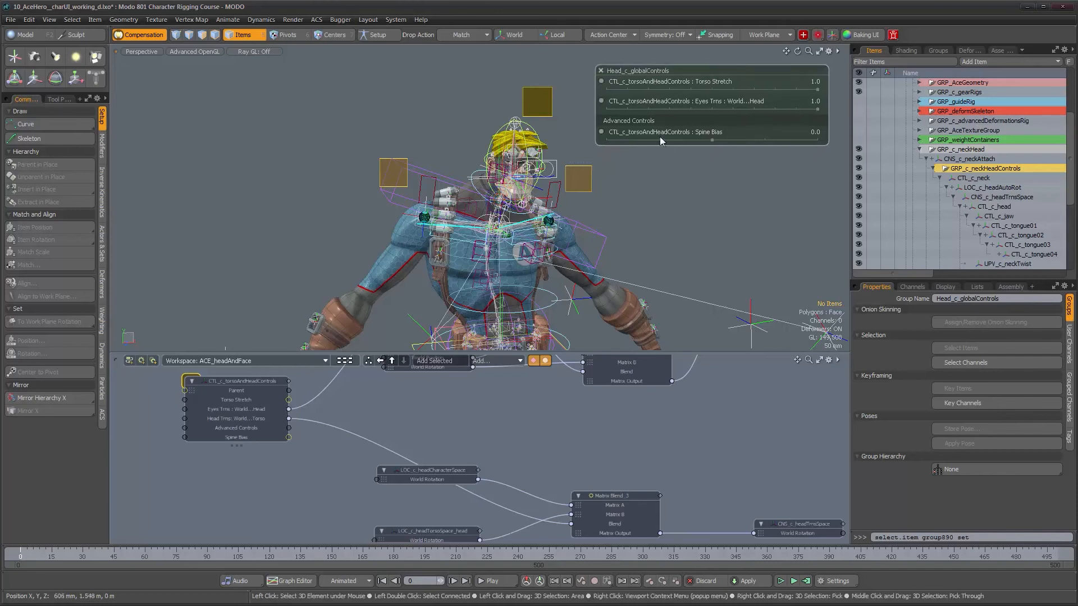
Add the Head Trns: World...Torso channel of CTL_c_torsoAndHeadControls to the Head_c_globalControls channel set
click(600, 71)
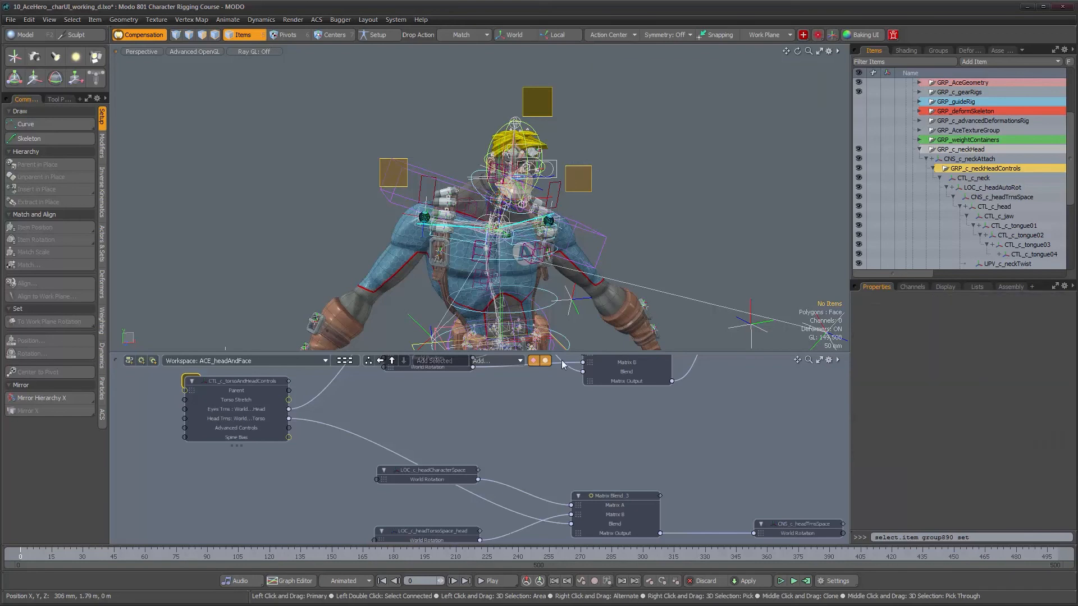
click(254, 380)
click(920, 288)
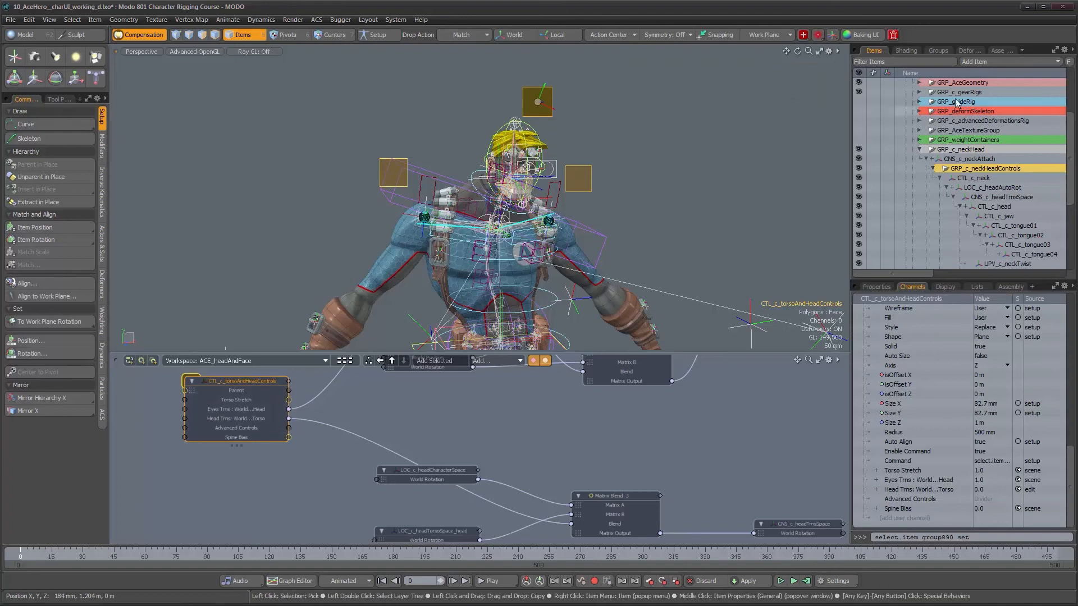
click(938, 50)
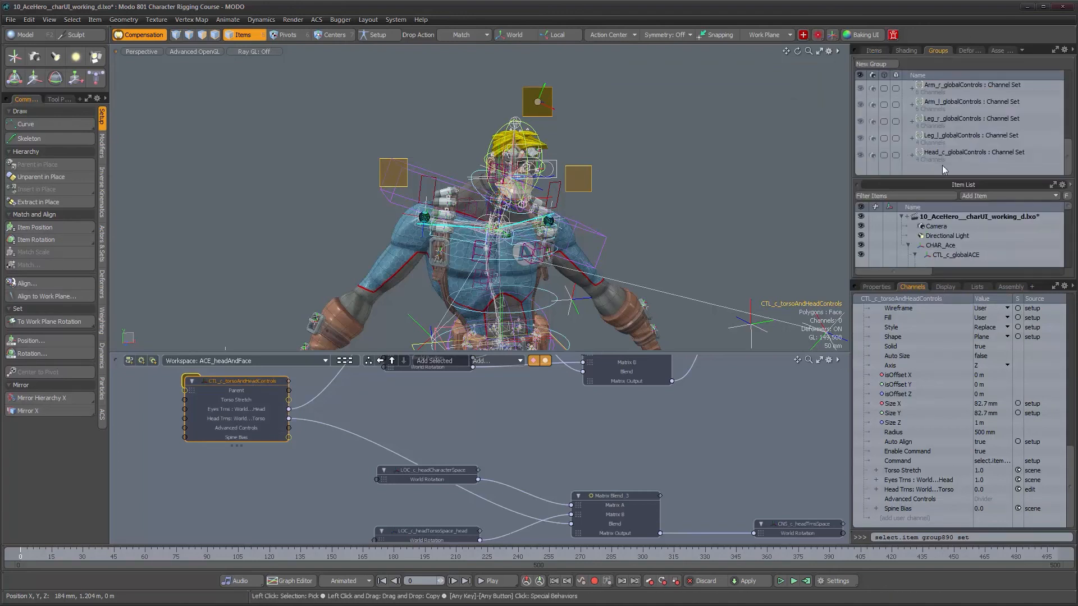
click(958, 158)
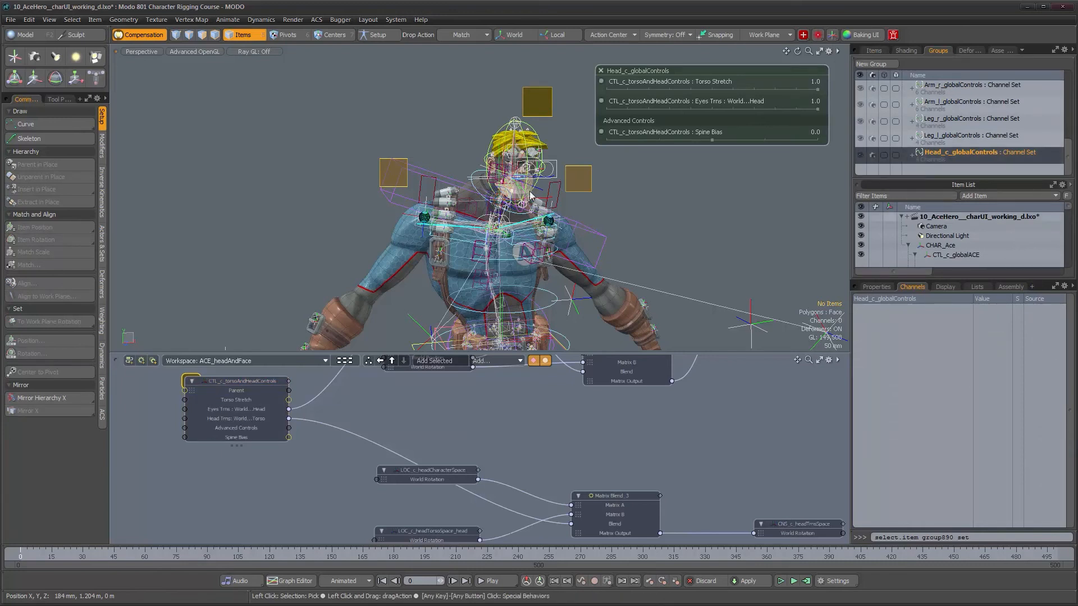
click(258, 382)
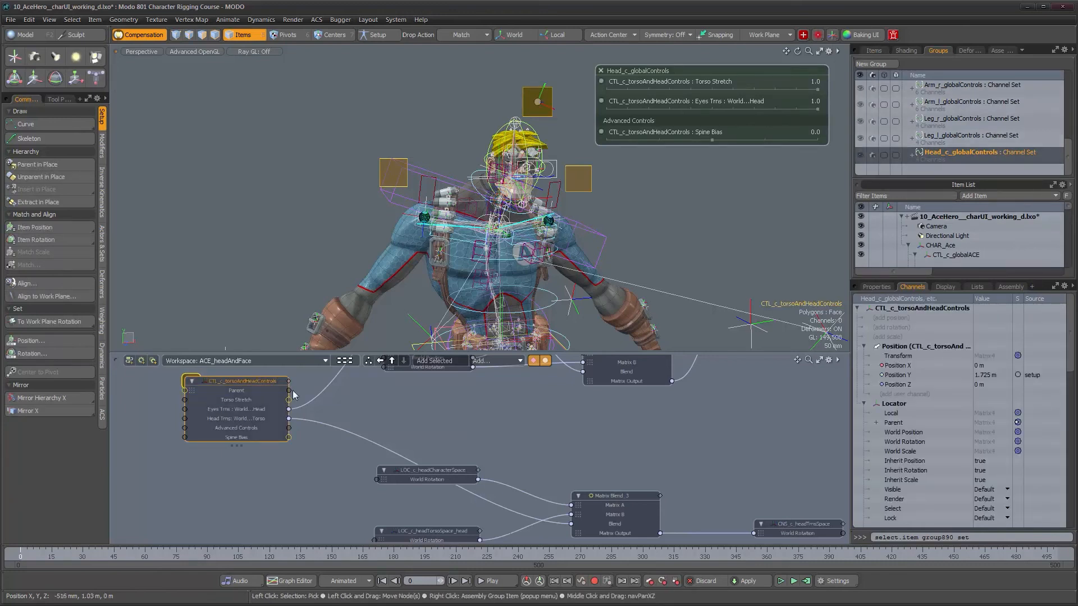
scroll(942, 426, down, 10)
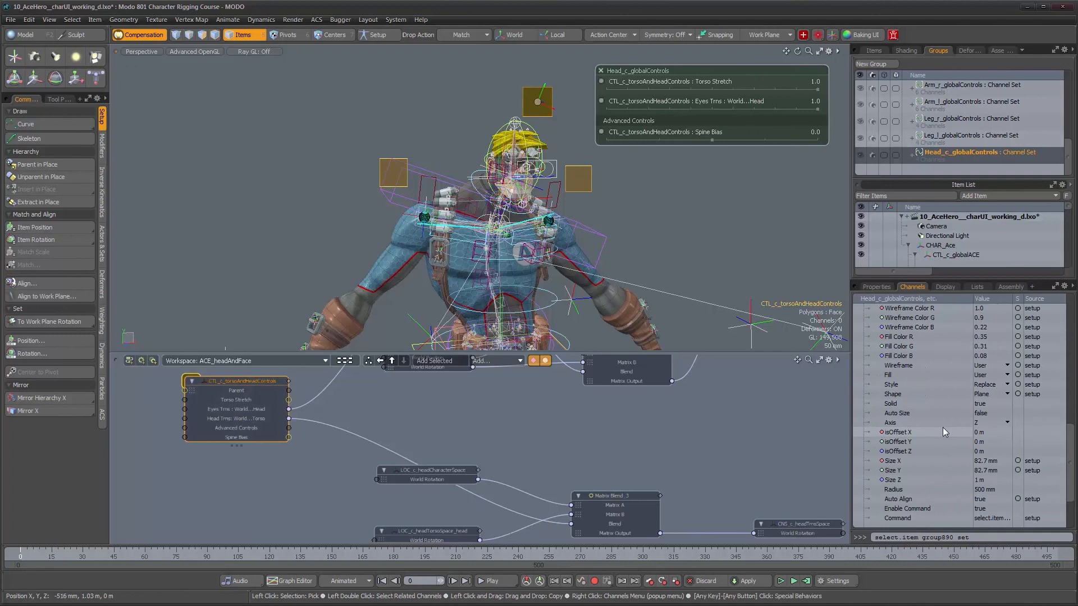
click(903, 490)
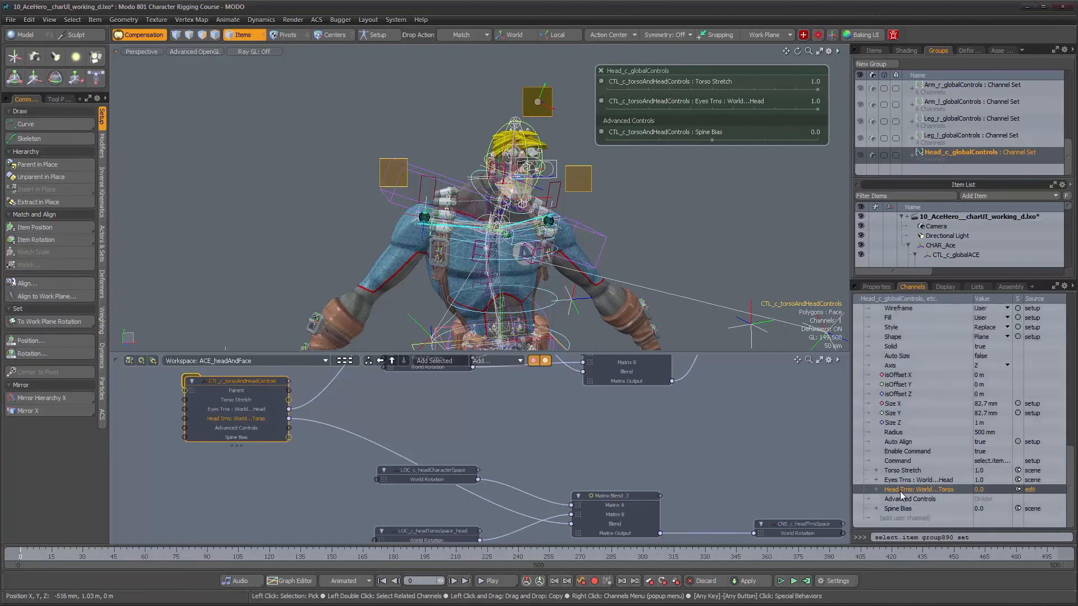
right_click(945, 156)
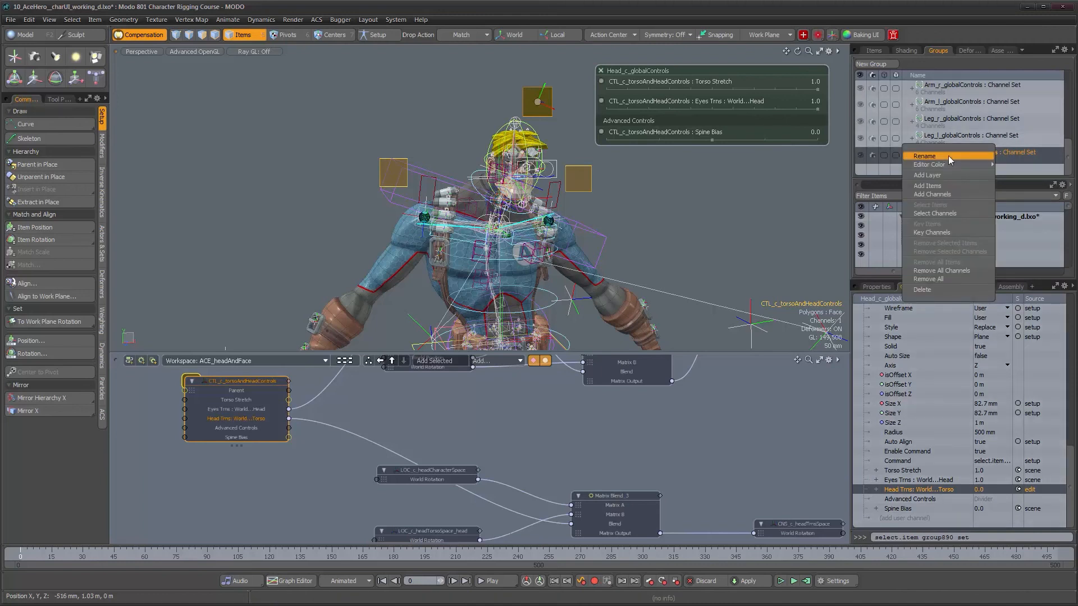
click(944, 194)
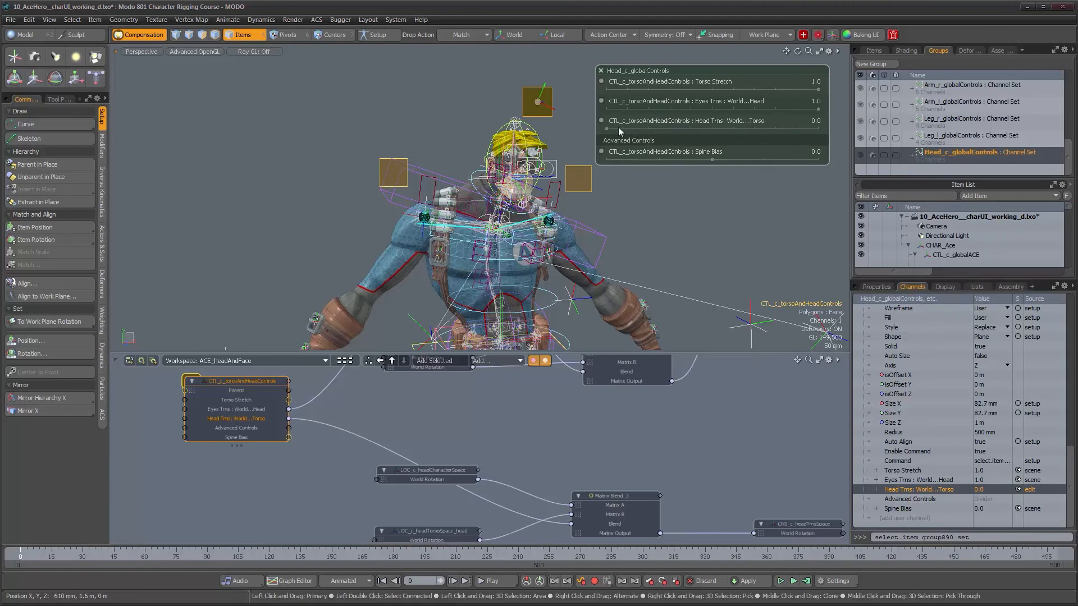
Try the Head Trns and Eyes Trns sliders, leaving them at 0.0 and 1.0, and close the Head_c_globalControls sliders
mouse_move(611, 127)
mouse_down()
mouse_move(817, 128)
mouse_move(611, 127)
mouse_up()
mouse_move(814, 107)
mouse_down()
mouse_move(607, 108)
mouse_move(817, 108)
mouse_up()
alt+drag(609, 241, 464, 172)
alt+middle_drag(464, 172, 331, 68)
alt+drag(552, 238, 587, 264)
click(600, 70)
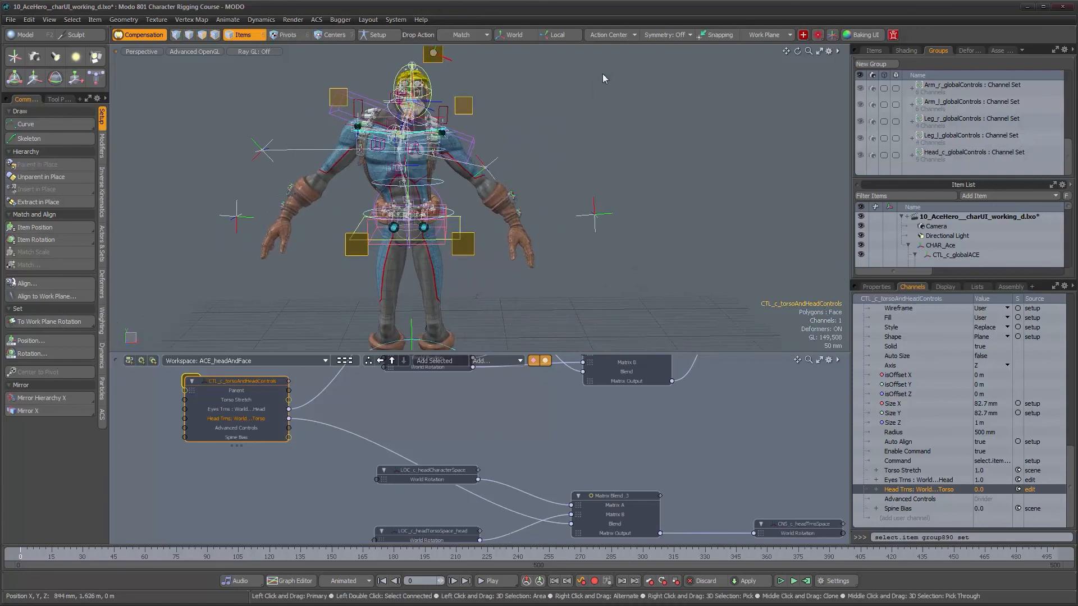
Select the CTL_c_shoulders control and display its transform properties
alt+right_drag(571, 224, 534, 175)
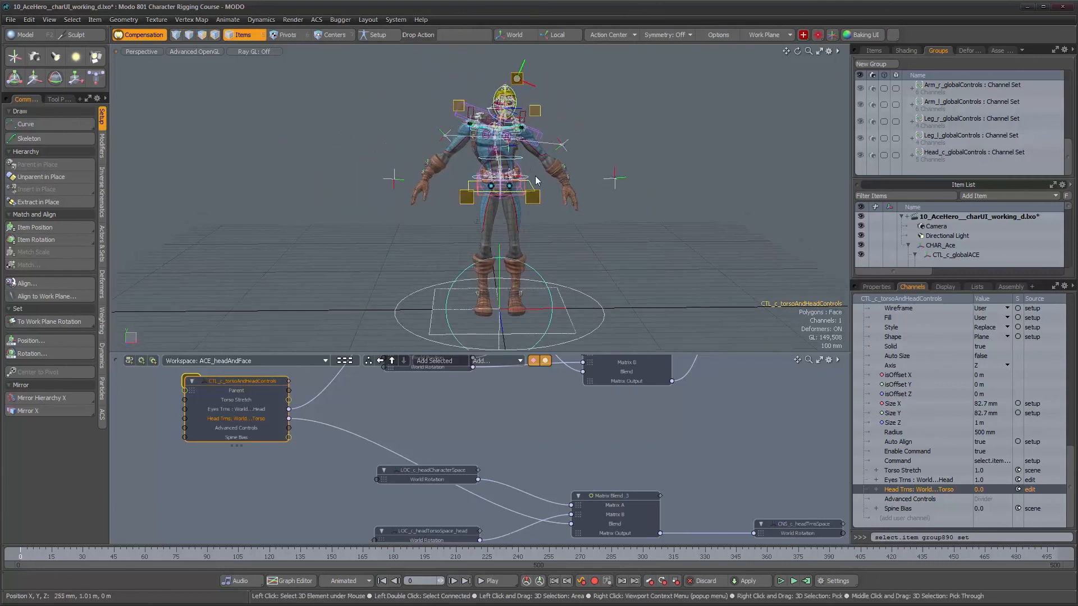
click(540, 138)
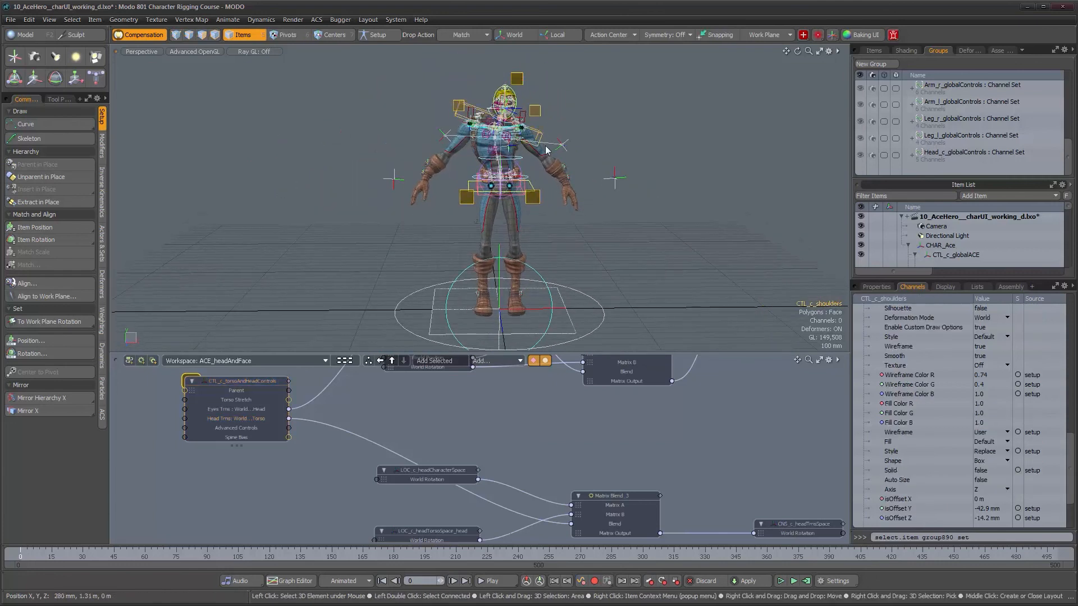
click(877, 287)
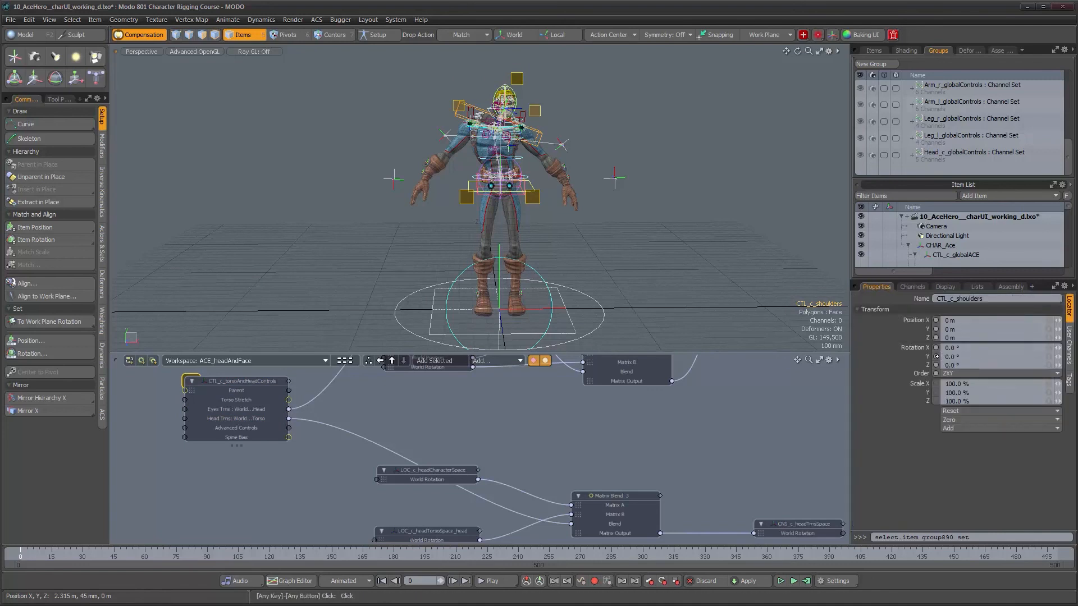
alt+drag(714, 281, 487, 277)
Select LOC_c_headCharacterSpace and examine its placement and orientation at the head against the torso controls from several angles
ctrl+alt+drag(532, 487, 438, 487)
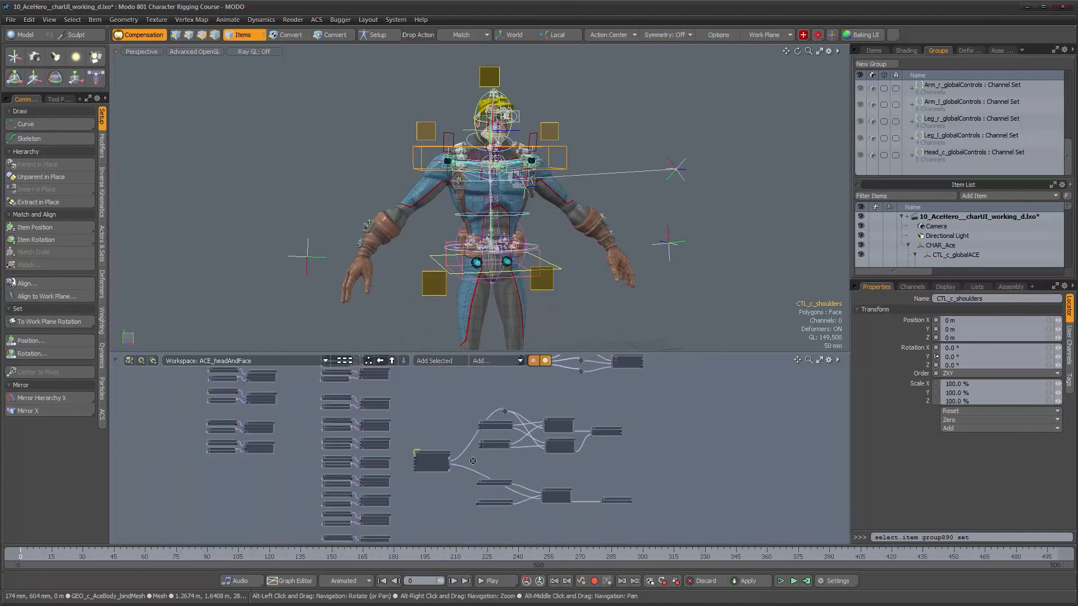
alt+drag(557, 314, 575, 310)
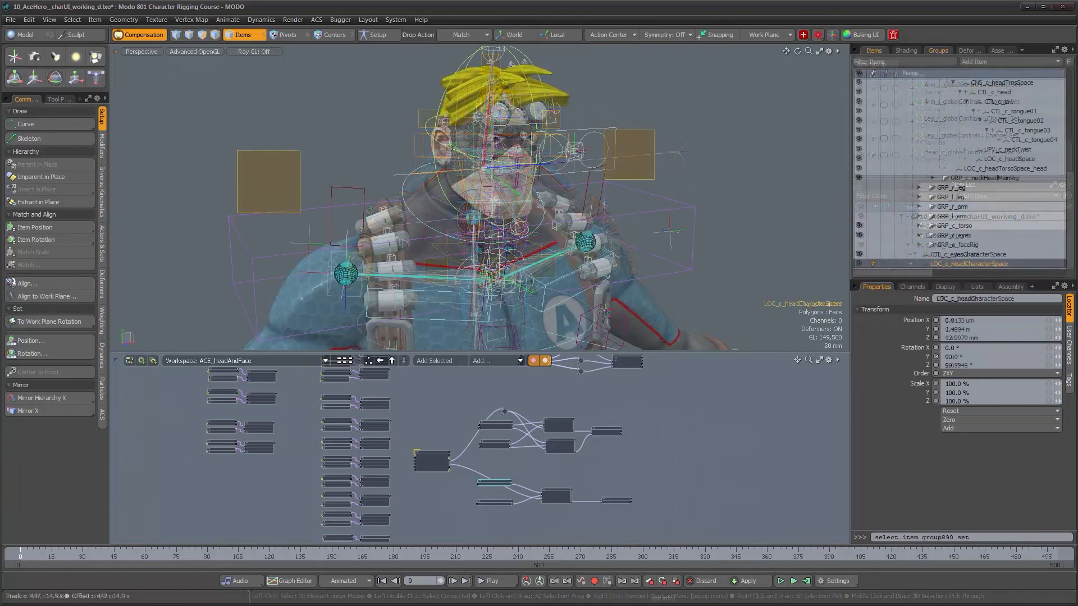
alt+drag(494, 159, 503, 159)
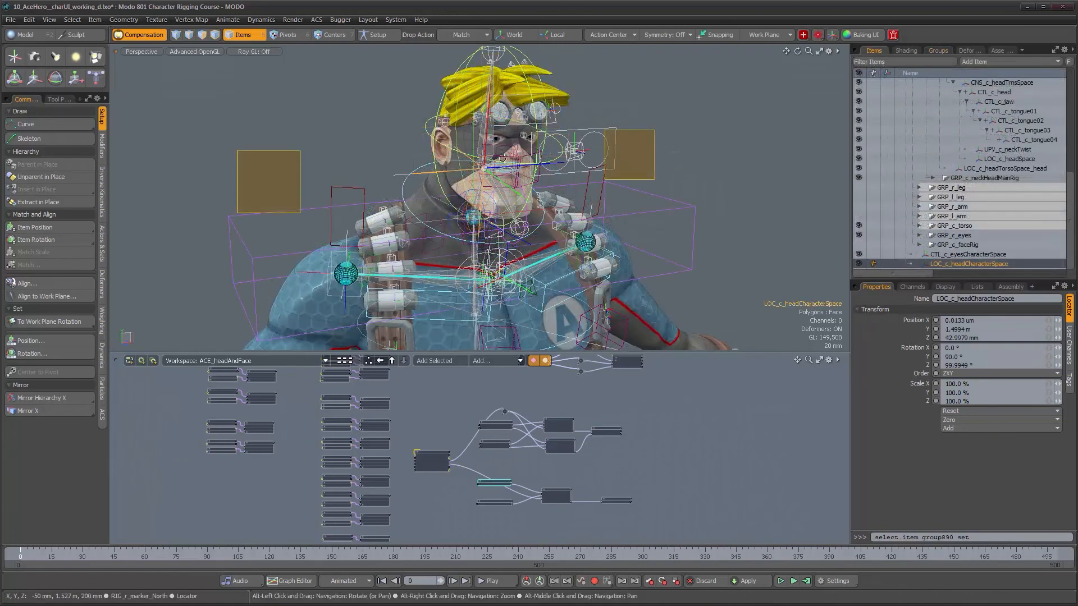
alt+right_drag(502, 158, 584, 159)
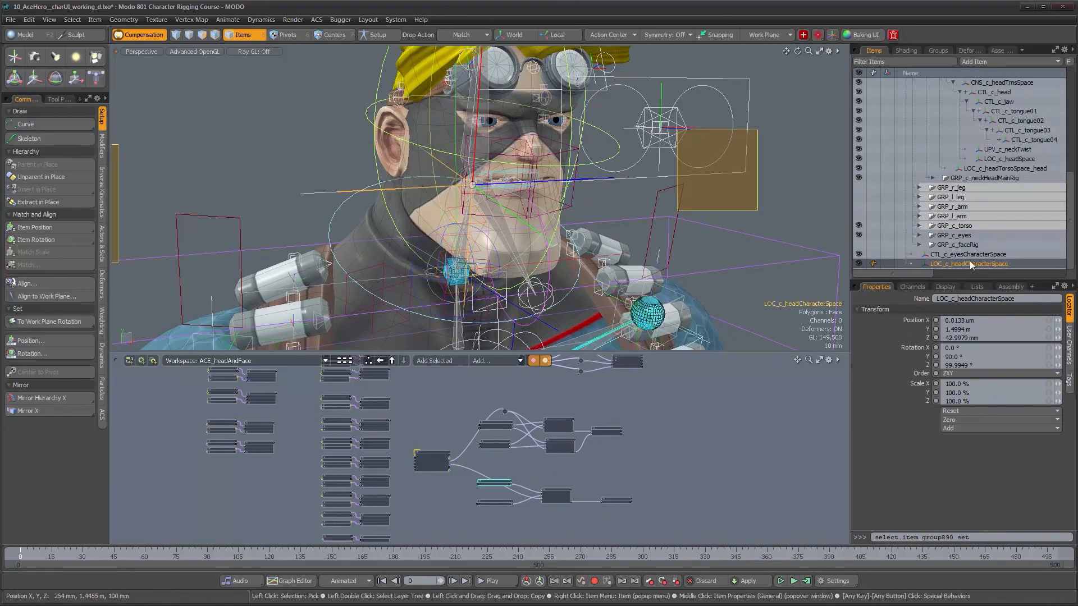
alt+drag(624, 247, 587, 228)
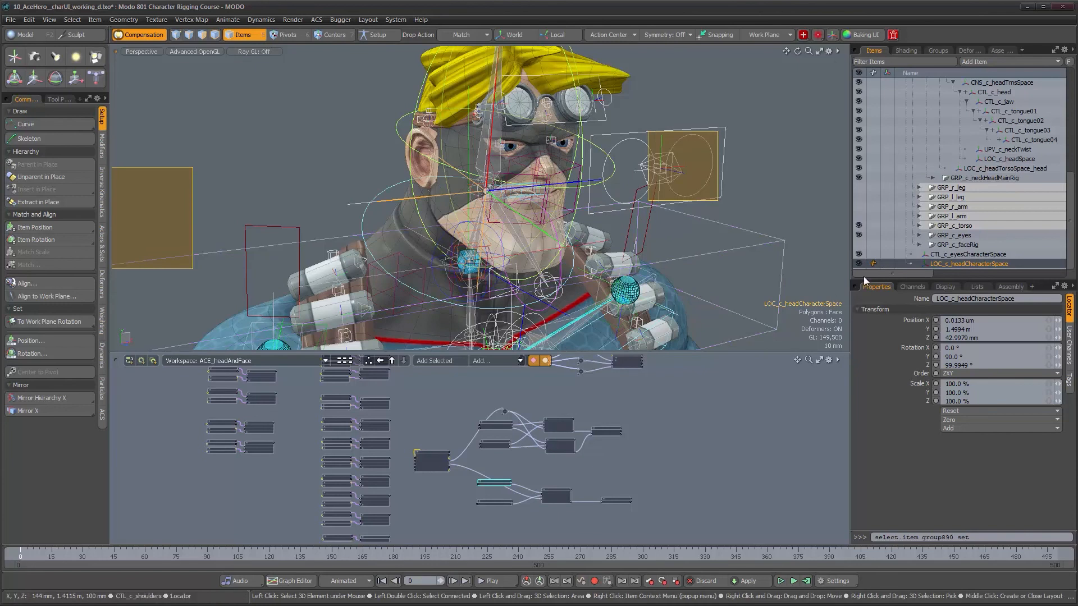
alt+drag(506, 223, 477, 187)
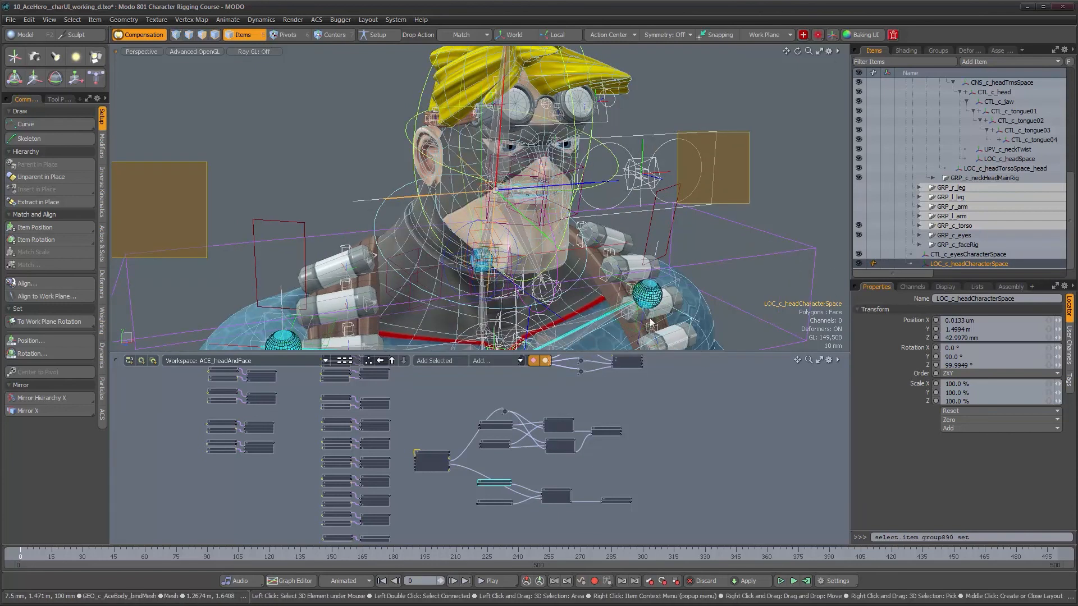
alt+drag(500, 129, 524, 147)
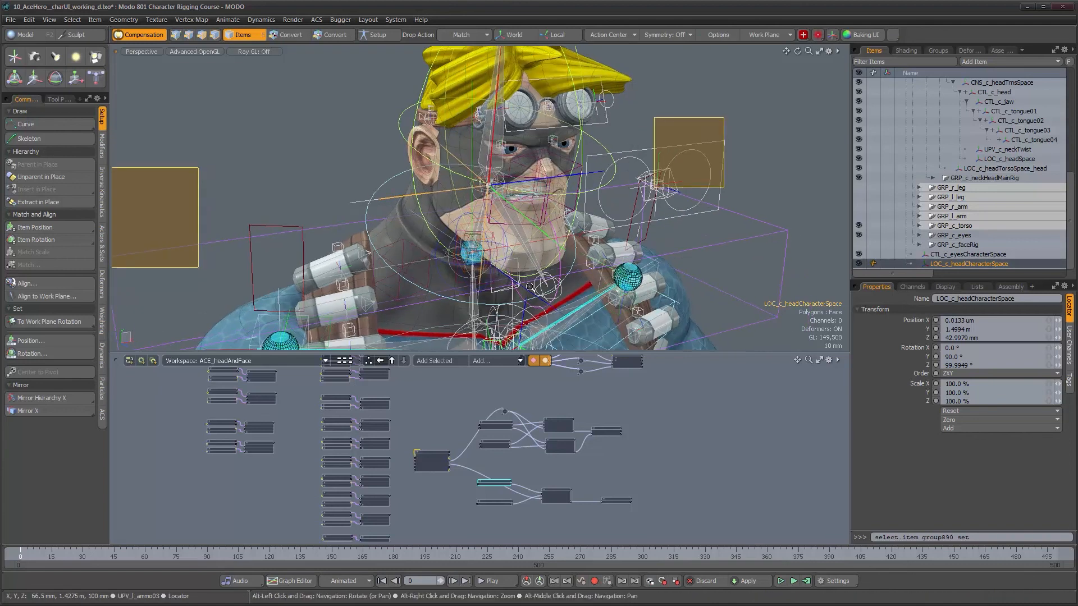
alt+right_drag(523, 147, 495, 211)
alt+drag(496, 212, 508, 272)
alt+right_drag(508, 272, 553, 317)
alt+middle_drag(553, 318, 517, 225)
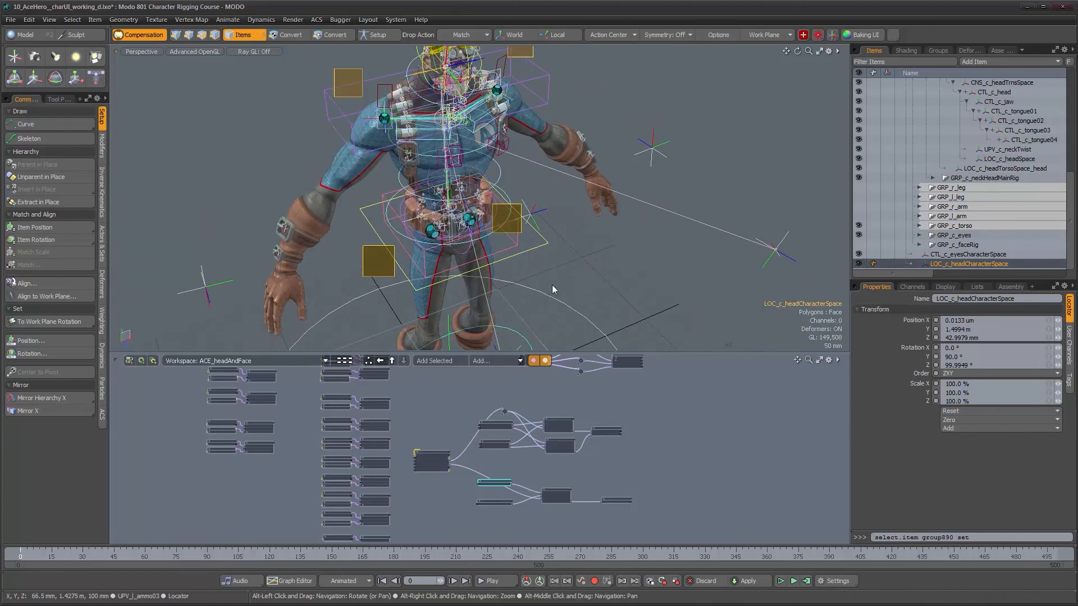
alt+drag(554, 298, 486, 154)
alt+middle_drag(490, 203, 490, 280)
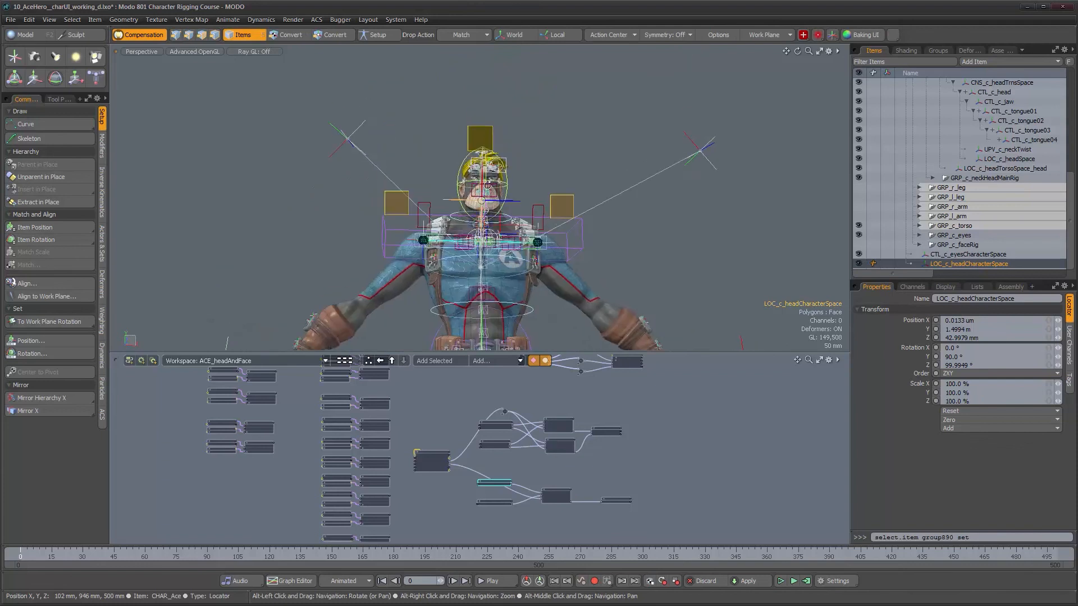
alt+right_drag(490, 280, 499, 220)
alt+drag(499, 220, 561, 242)
alt+right_drag(562, 241, 530, 247)
Rename LOC_c_headCharacterSpace as CTL_c_headCharacterSpace
click(933, 265)
key(BackSpace)
key(BackSpace)
key(BackSpace)
text(C)
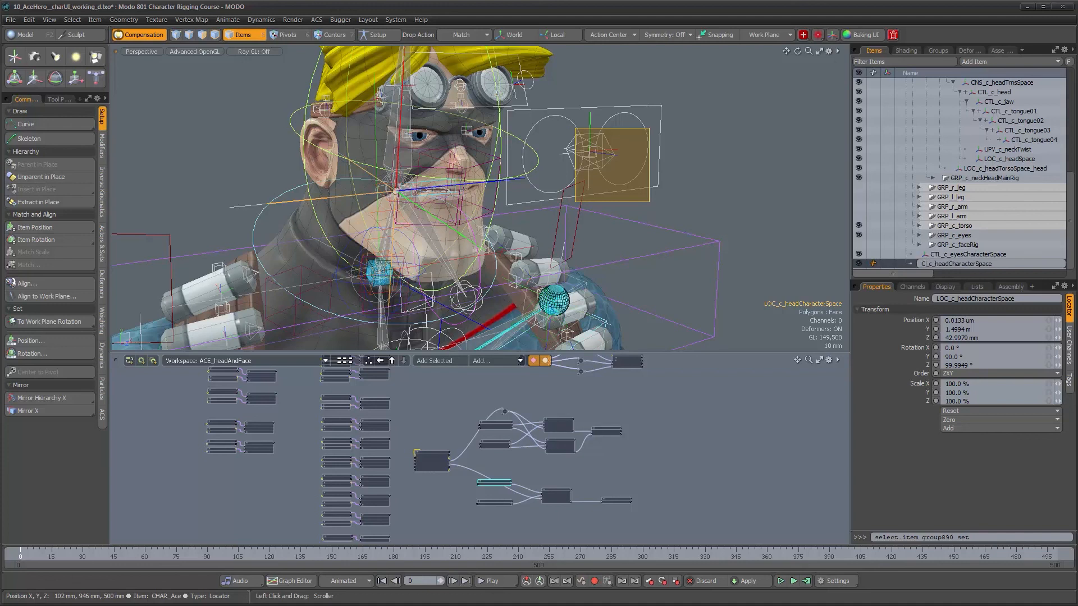
text(TL)
key(Return)
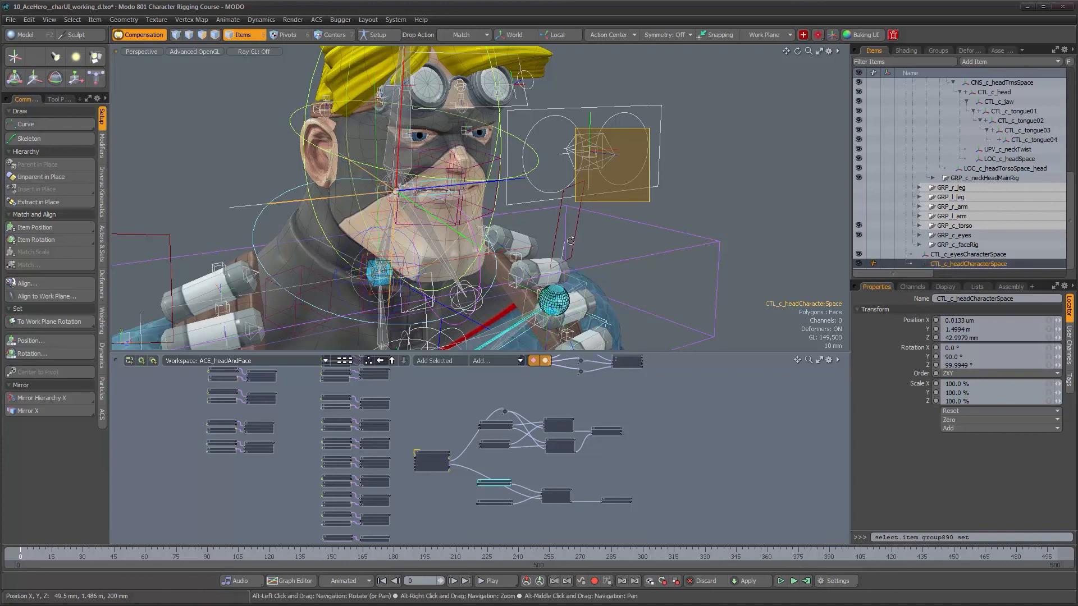
Give CTL_c_headCharacterSpace a custom locator shape with style Replace and shape Plane
alt+drag(696, 236, 679, 236)
click(954, 284)
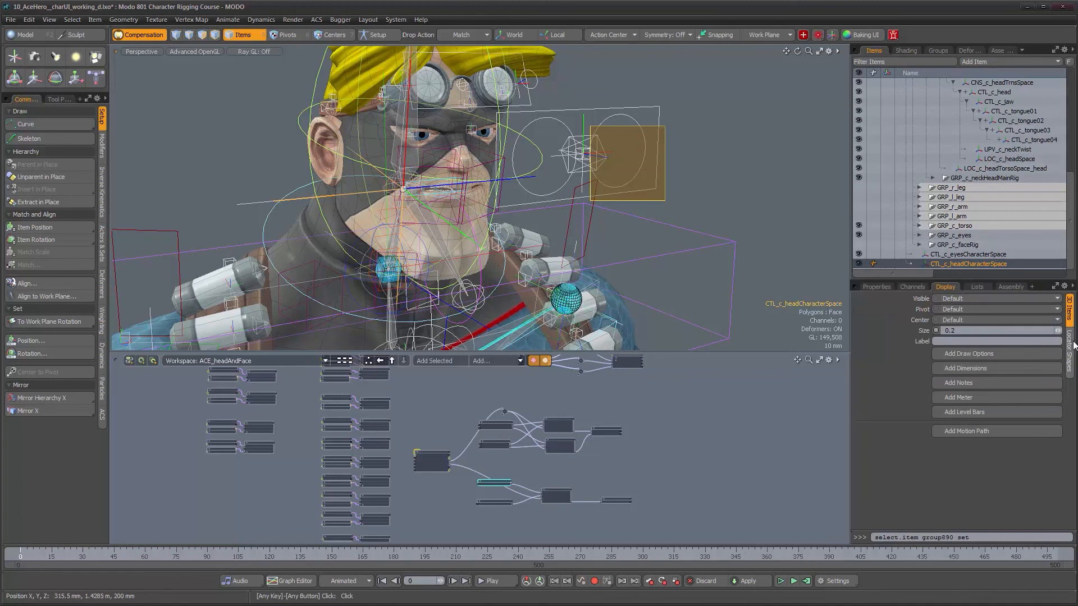
click(997, 310)
click(998, 316)
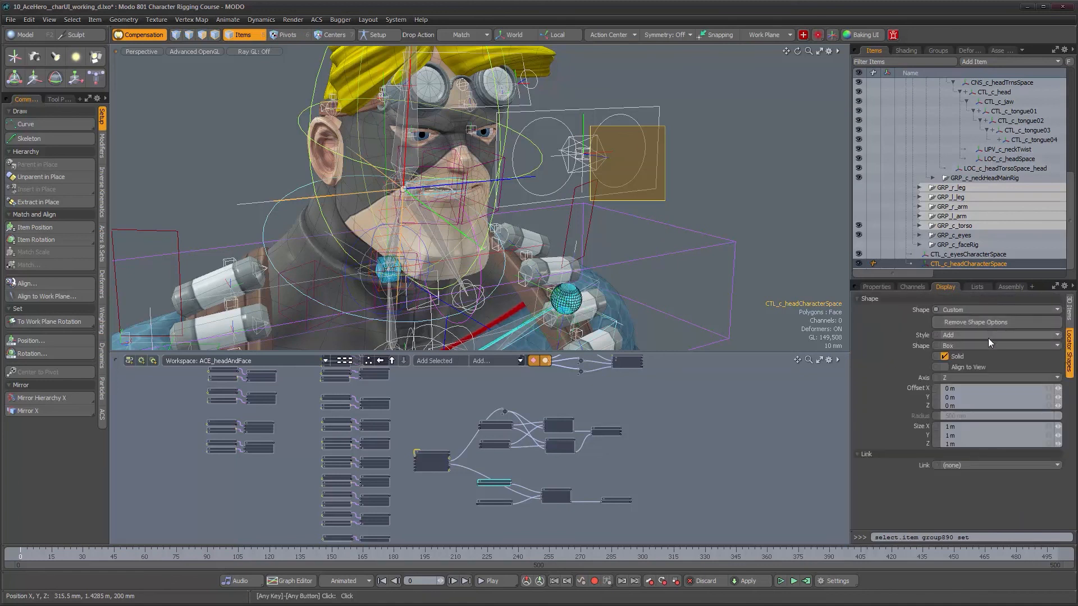
click(981, 346)
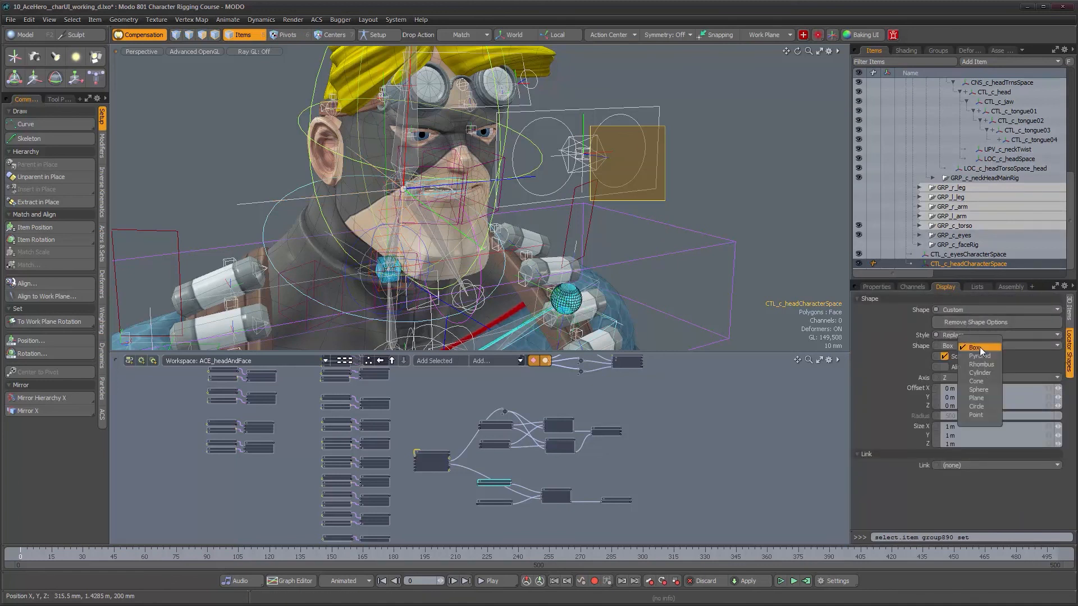
click(986, 398)
Set the plane shape's axis to X and turn off its solid display
click(970, 379)
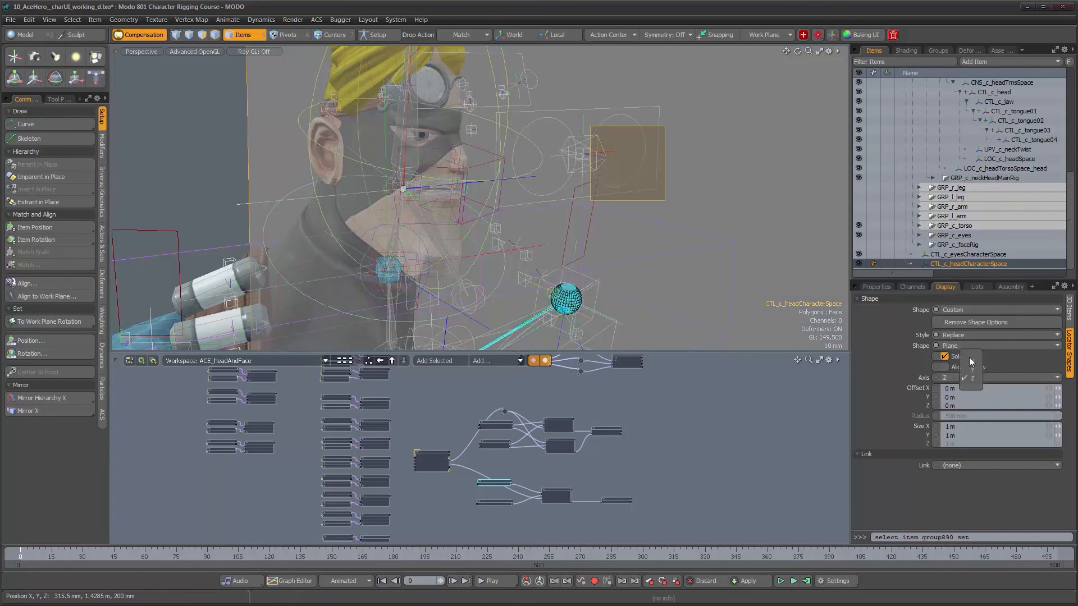
click(969, 362)
alt+drag(489, 156, 547, 155)
alt+right_drag(547, 155, 499, 170)
alt+drag(499, 170, 452, 200)
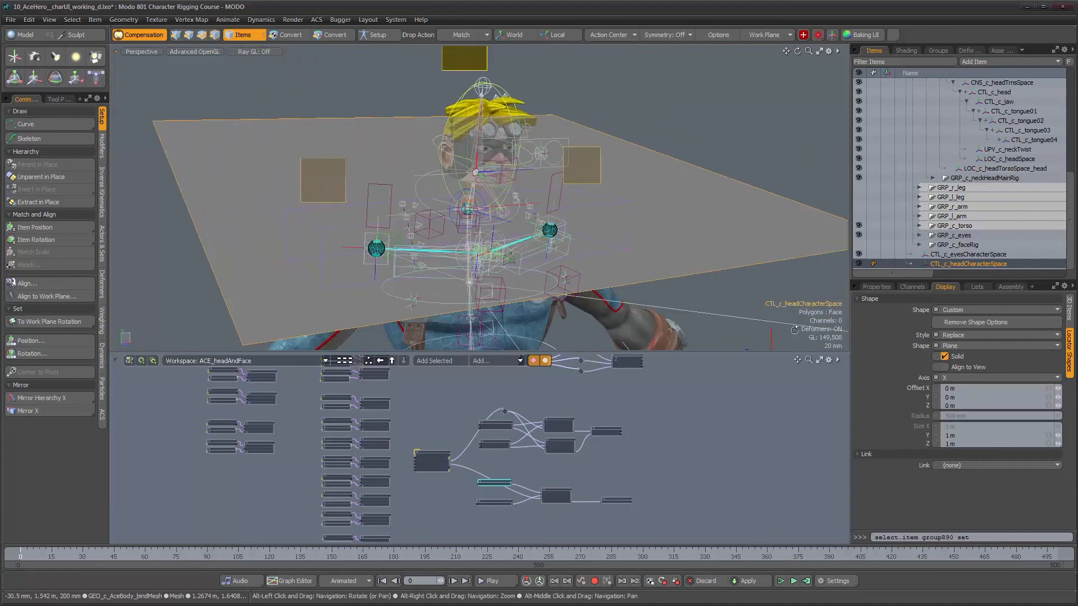
click(944, 356)
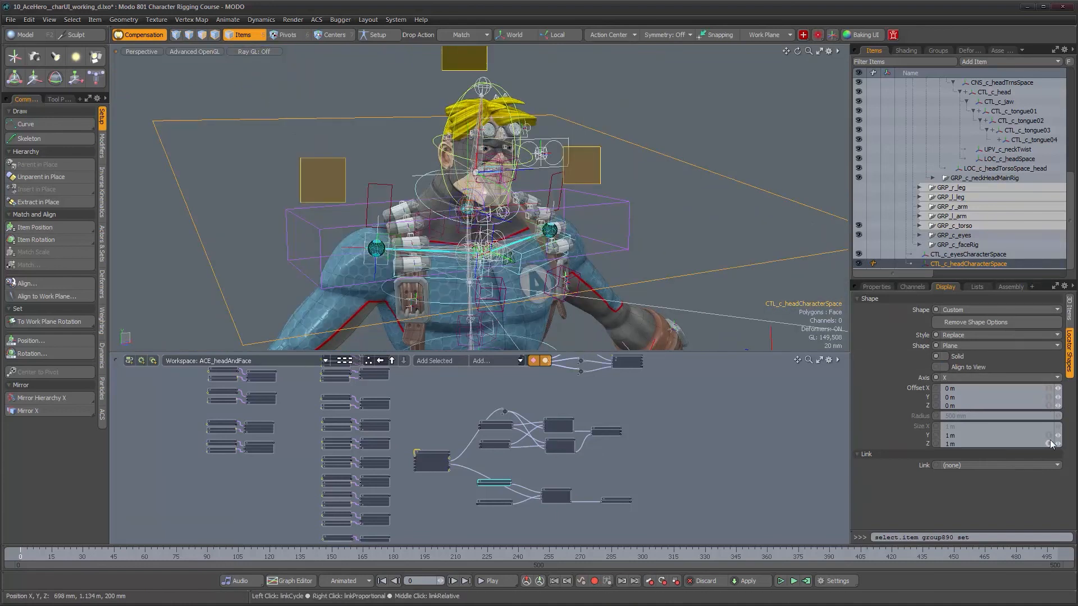
Reduce the plane's linked Y and Z sizes to about 146 mm, checking its fit around the head
drag(1057, 439, 1022, 439)
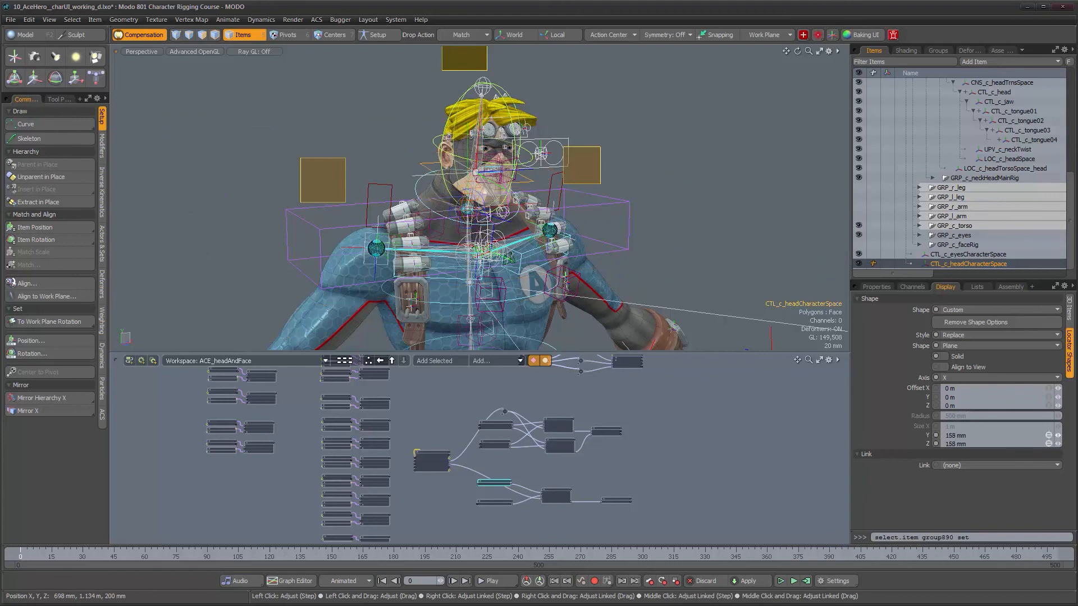
alt+drag(369, 182, 410, 163)
alt+right_drag(411, 164, 494, 164)
alt+drag(494, 164, 449, 169)
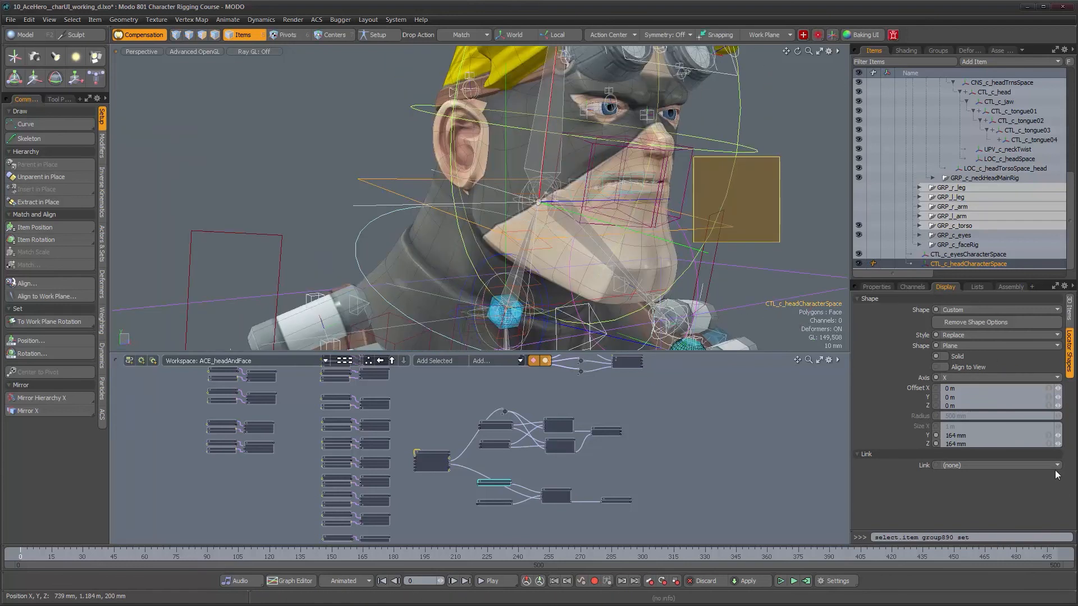
drag(1051, 438, 1068, 435)
mouse_move(590, 223)
alt+mouse_down()
mouse_move(664, 223)
mouse_move(589, 223)
alt+mouse_up()
scroll(664, 224, down, 6)
drag(1057, 436, 1047, 435)
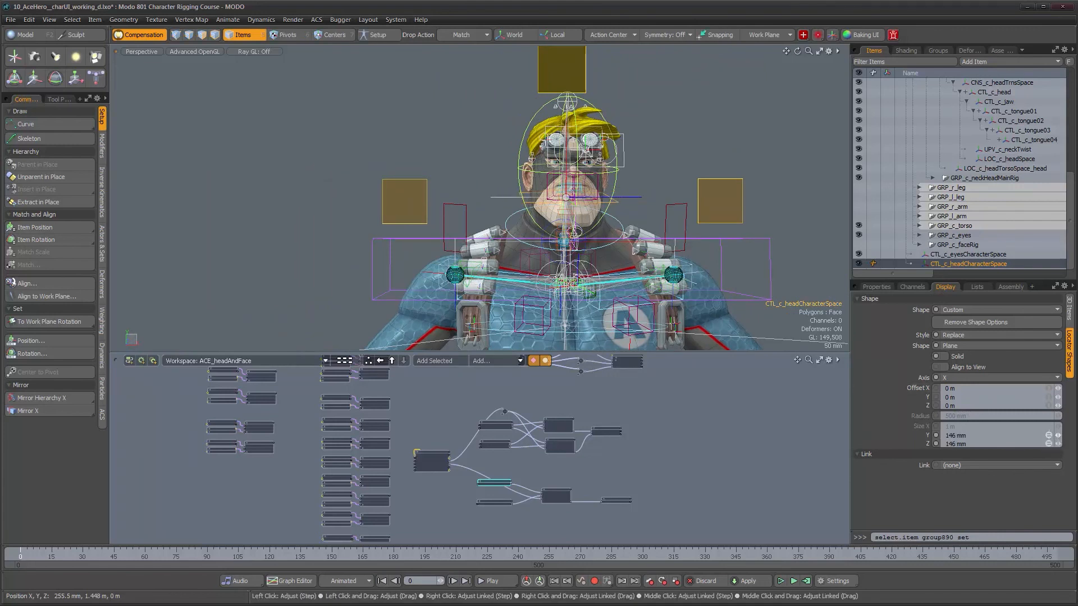
alt+drag(556, 207, 480, 191)
scroll(640, 205, up, 4)
scroll(458, 197, down, 4)
click(436, 147)
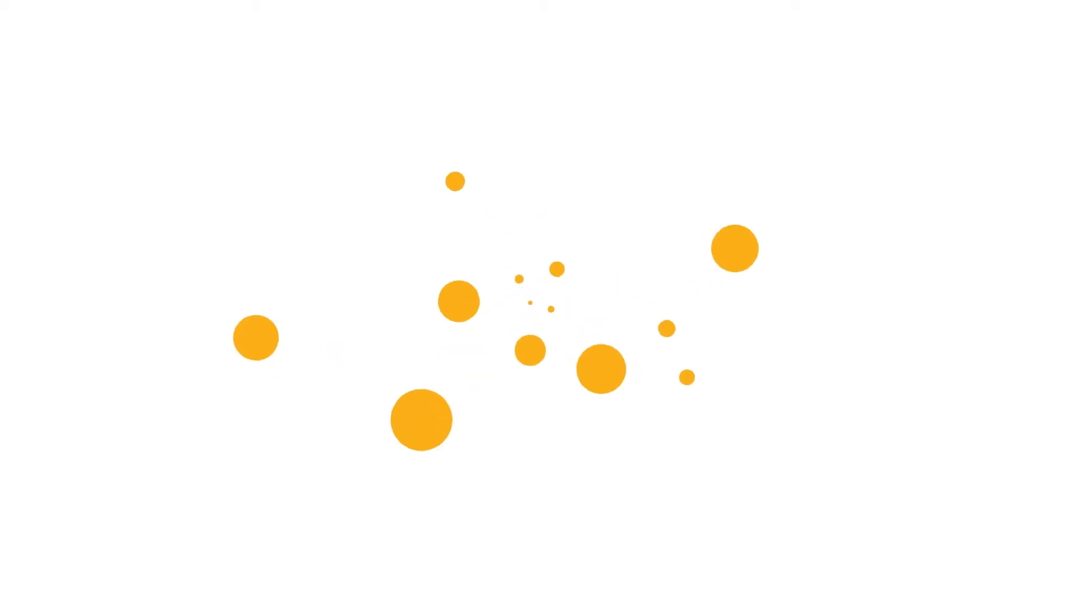